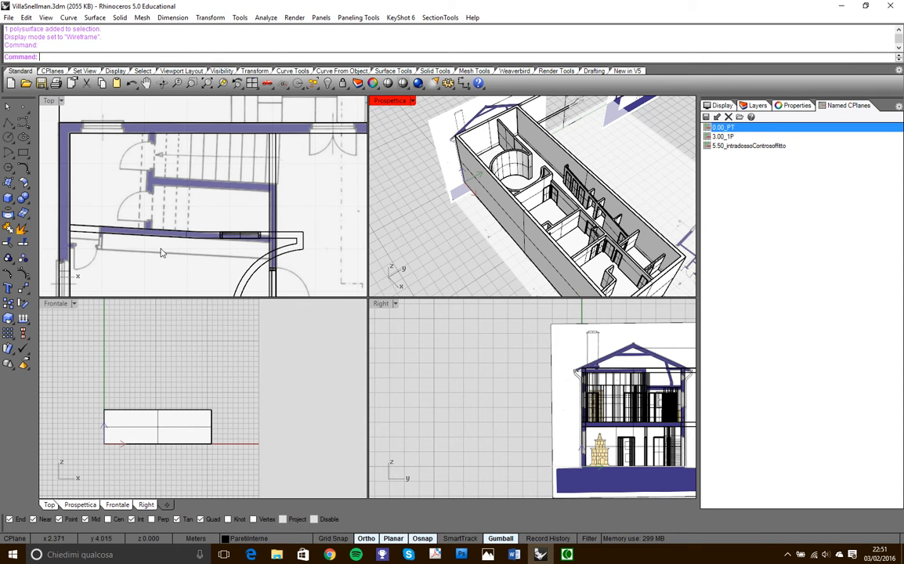
# - Maximize the Top viewport on the stair area and restore the named construction plane 0.00_PT
pyautogui.moveTo(227, 201); pyautogui.dragTo(268, 204, button='right')
pyautogui.doubleClick(48, 104)
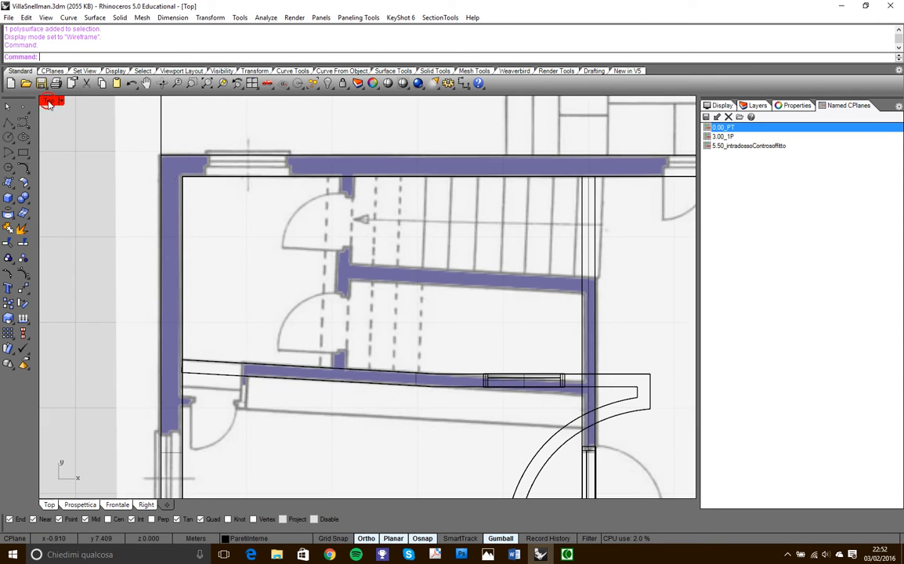
pyautogui.moveTo(448, 252); pyautogui.dragTo(377, 231, button='right')
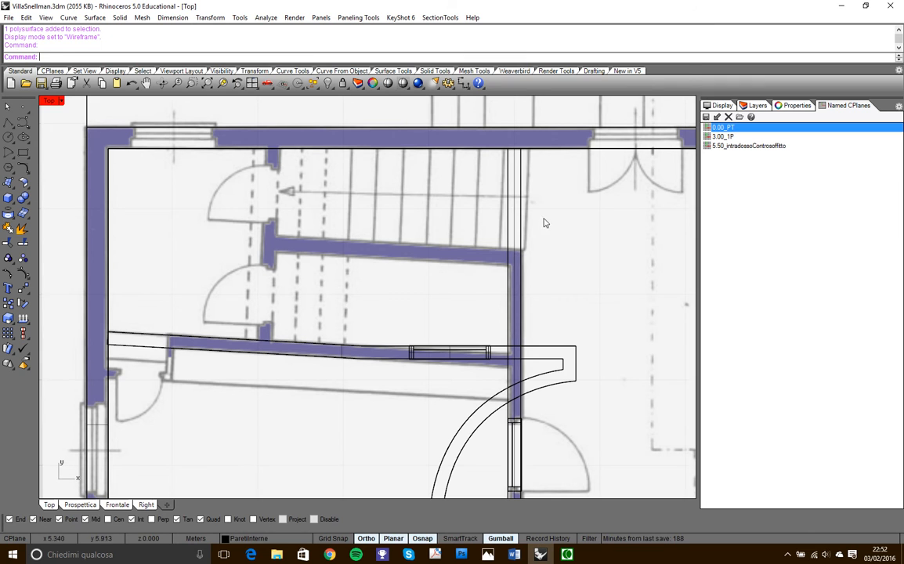
pyautogui.doubleClick(742, 129)
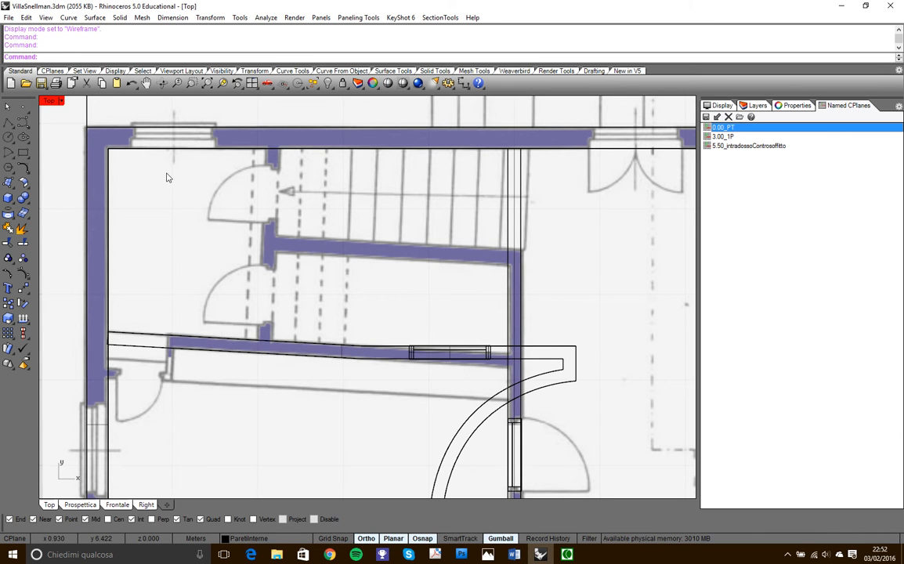
# - Make crv_costruzione the current layer
pyautogui.click(792, 105)
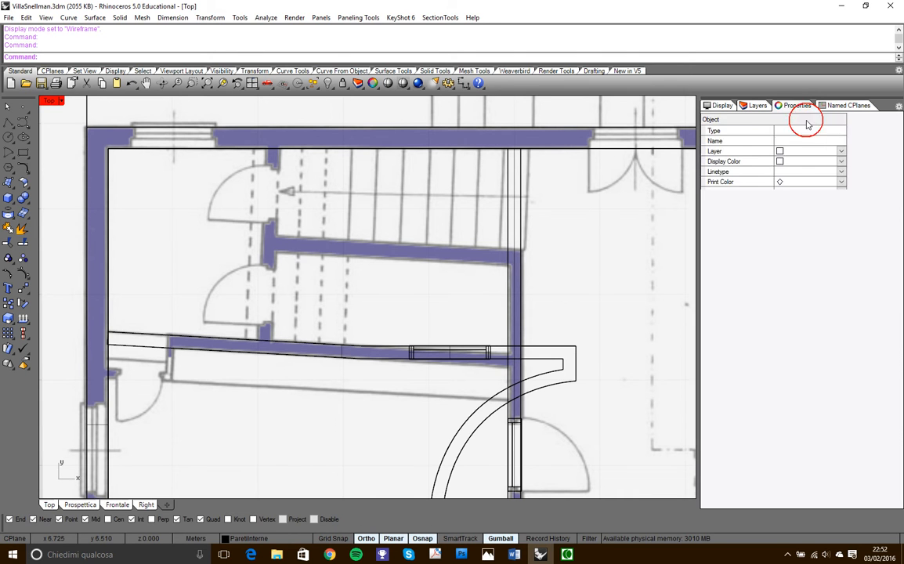
pyautogui.click(757, 106)
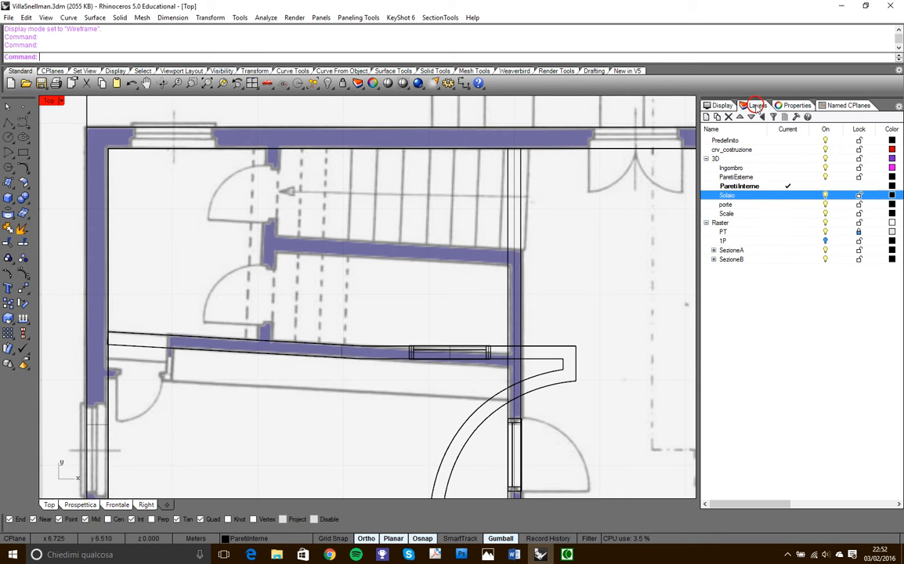
pyautogui.click(785, 149)
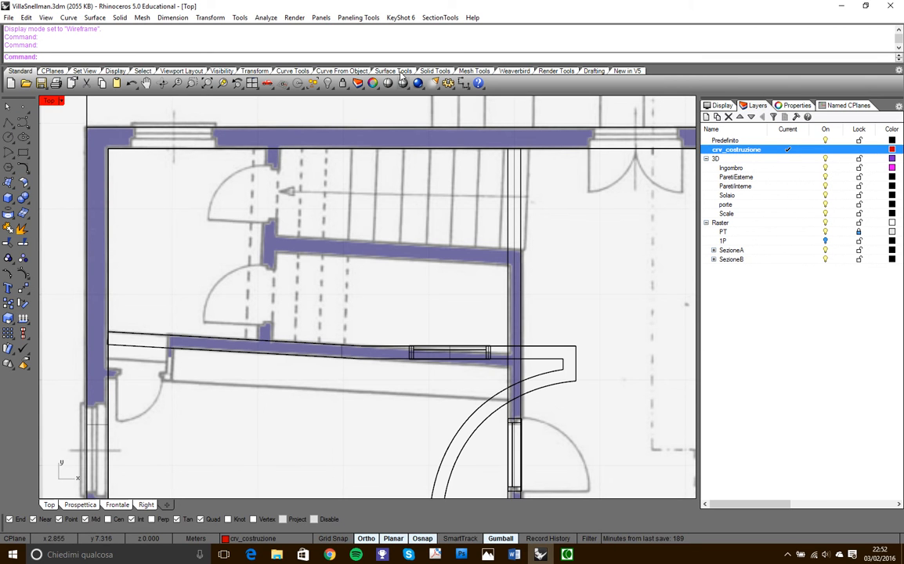
# - With Ortho off, draw a construction line from the slanted wall's corner at the outer wall, along its upper edge and past the stair area
pyautogui.click(302, 72)
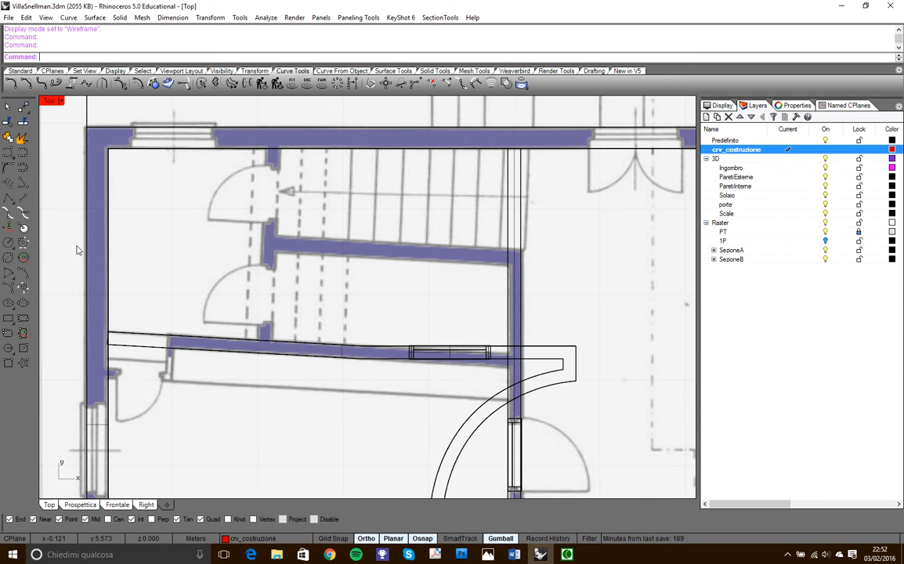
pyautogui.click(21, 182)
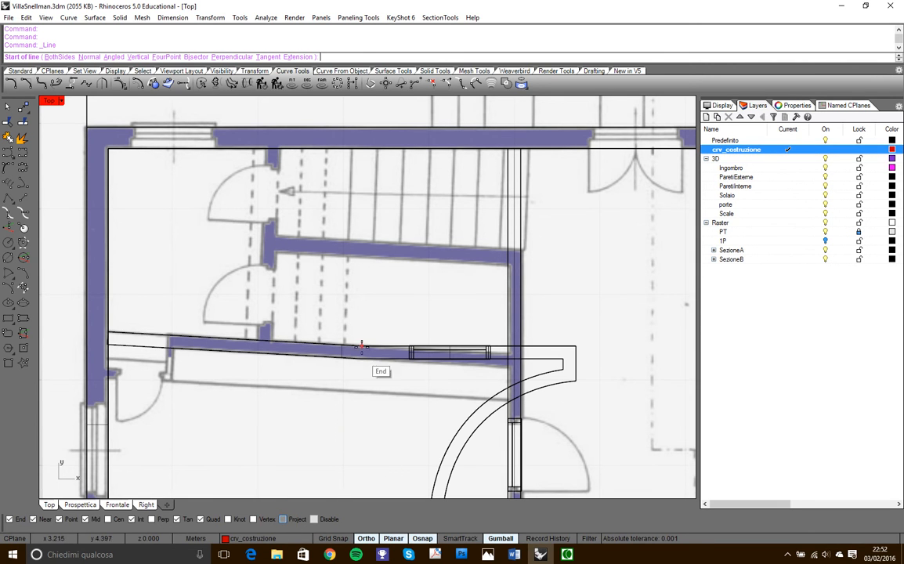
pyautogui.click(836, 106)
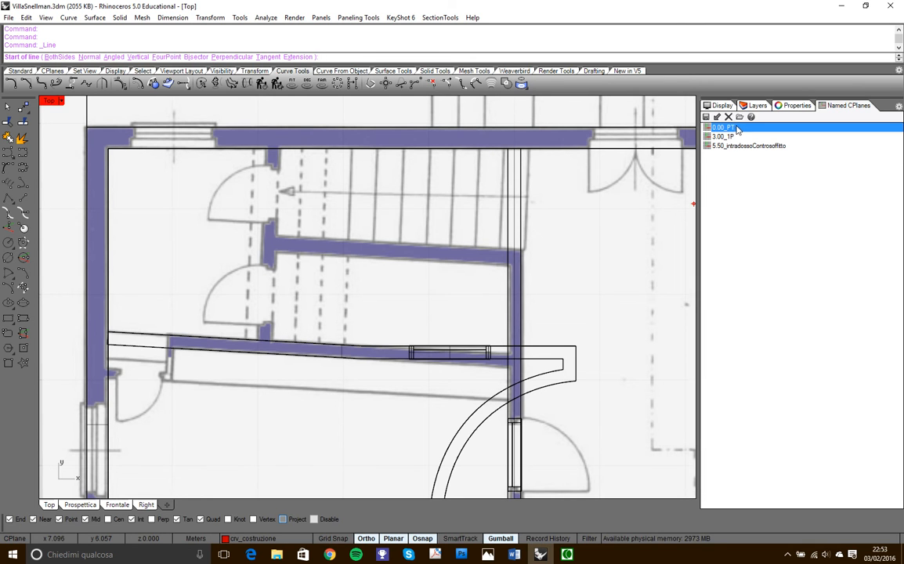
pyautogui.click(109, 333)
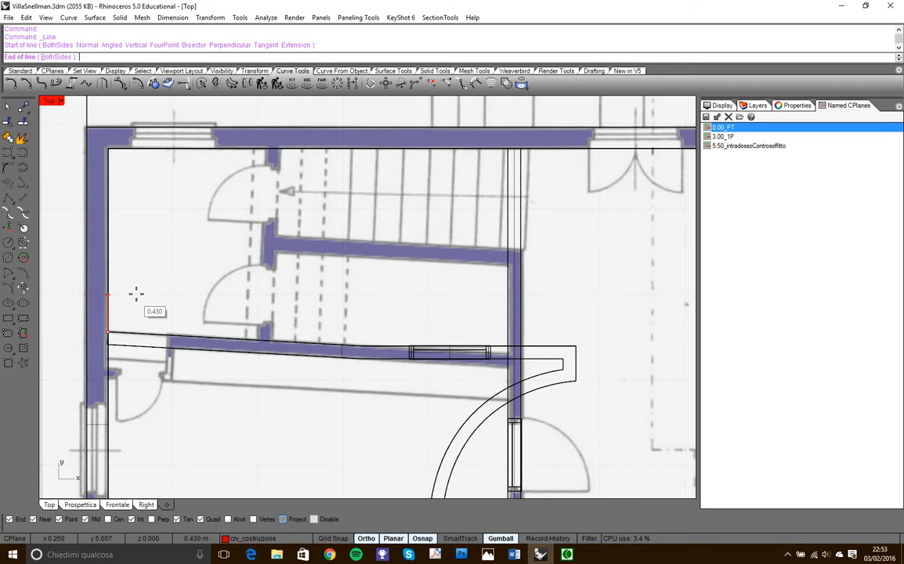
pyautogui.click(365, 538)
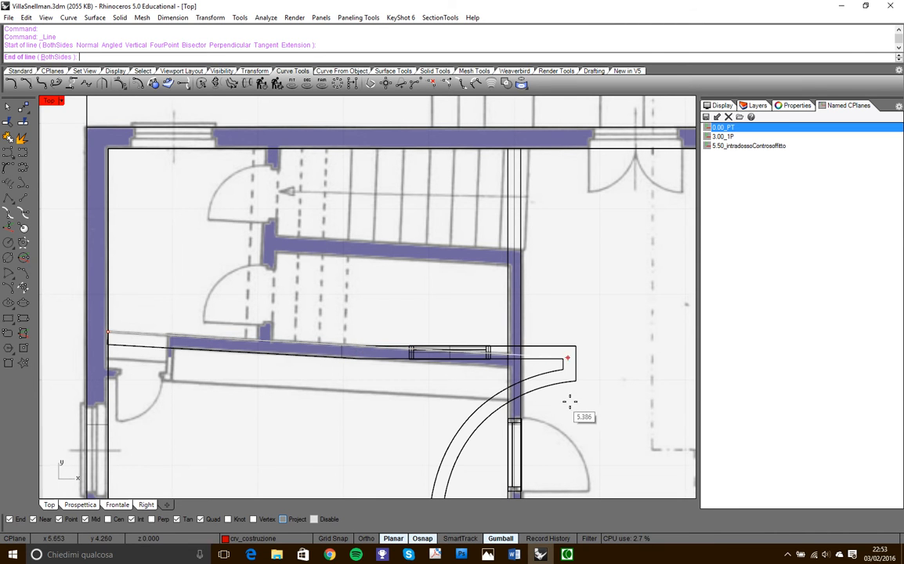
pyautogui.click(610, 379)
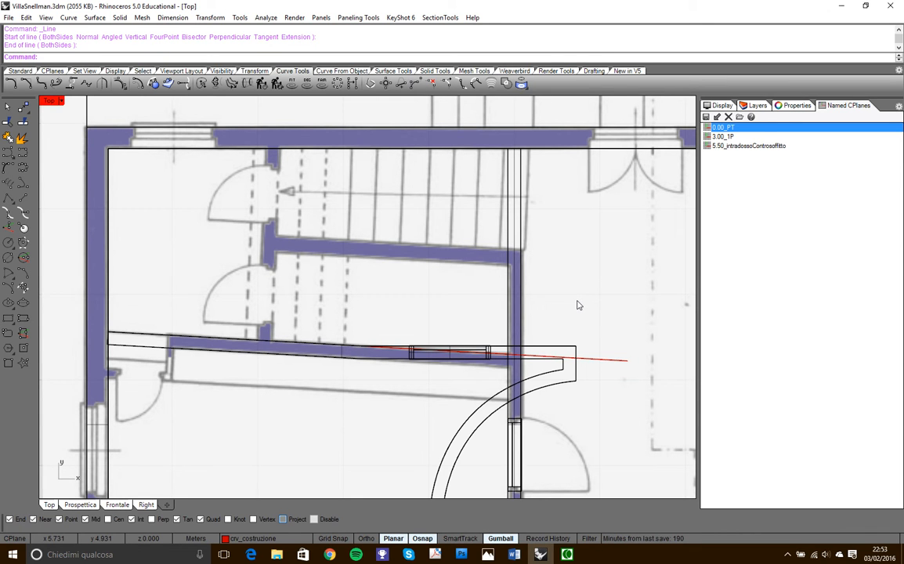
# - Copy the slanted construction line twice, onto the upper and lower edges of the wall dividing the two stair flights
pyautogui.click(424, 355)
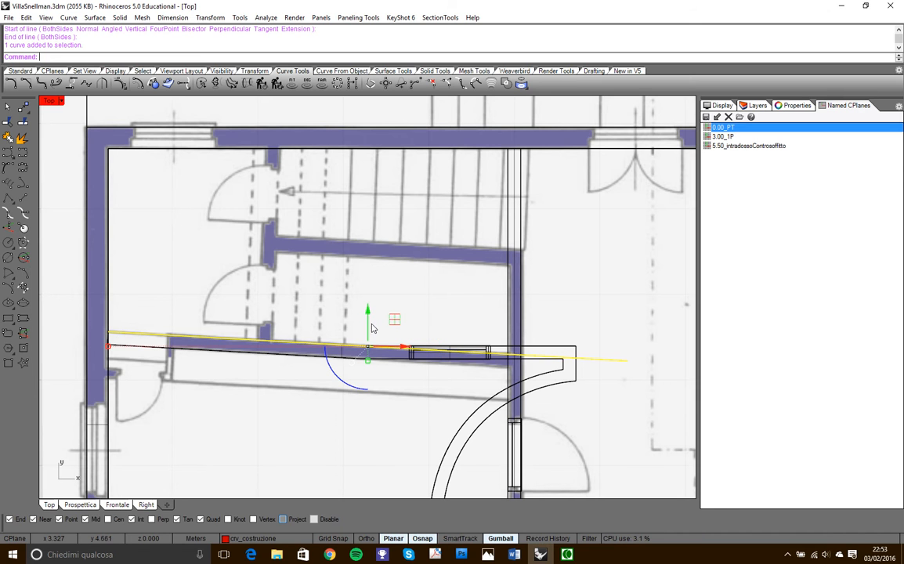
pyautogui.moveTo(368, 312); pyautogui.dragTo(365, 207)
pyautogui.click(410, 319)
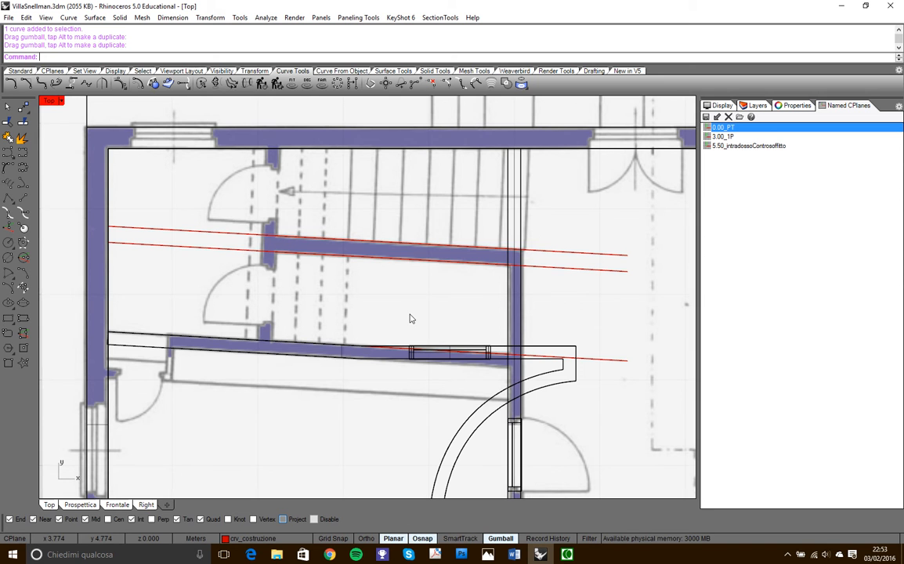
# - Measure the stair flight's width along its first riser, from the dividing wall to the inner face of the outer wall
pyautogui.moveTo(526, 215); pyautogui.dragTo(466, 256, button='right')
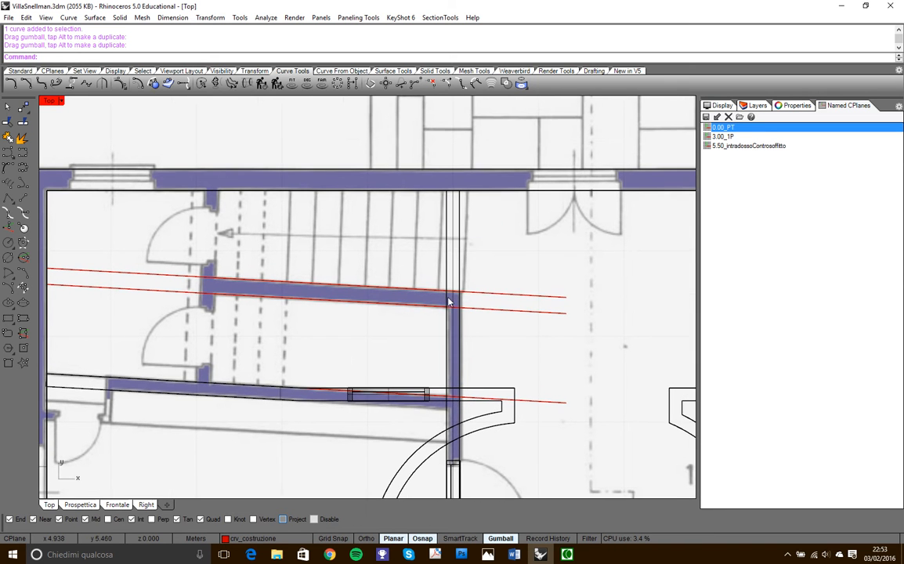
pyautogui.scroll(-5, 493, 205)
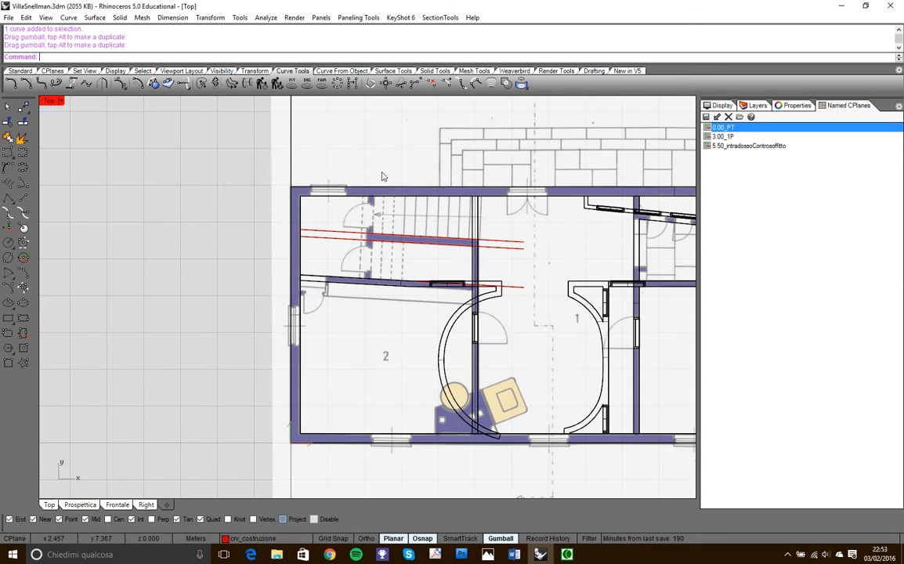
pyautogui.scroll(4, 432, 189)
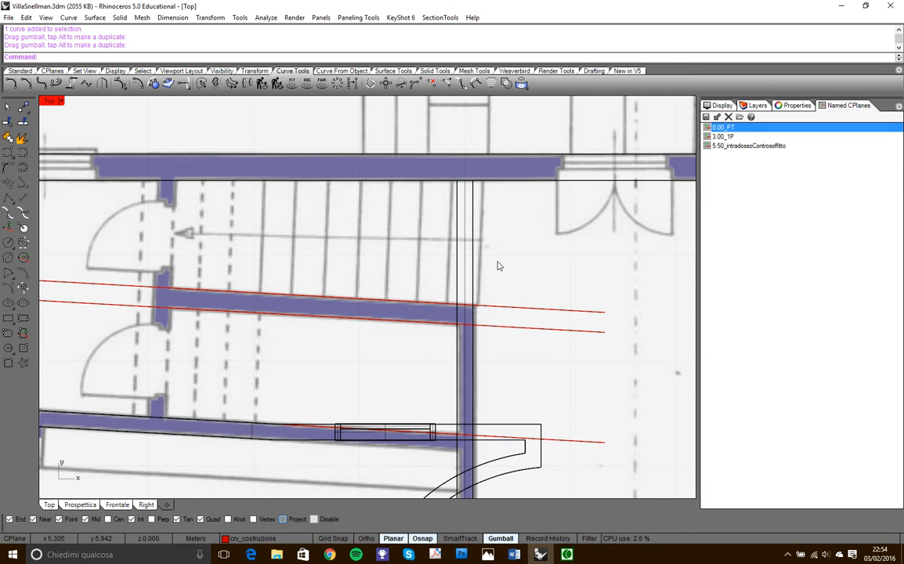
pyautogui.write('Distance')
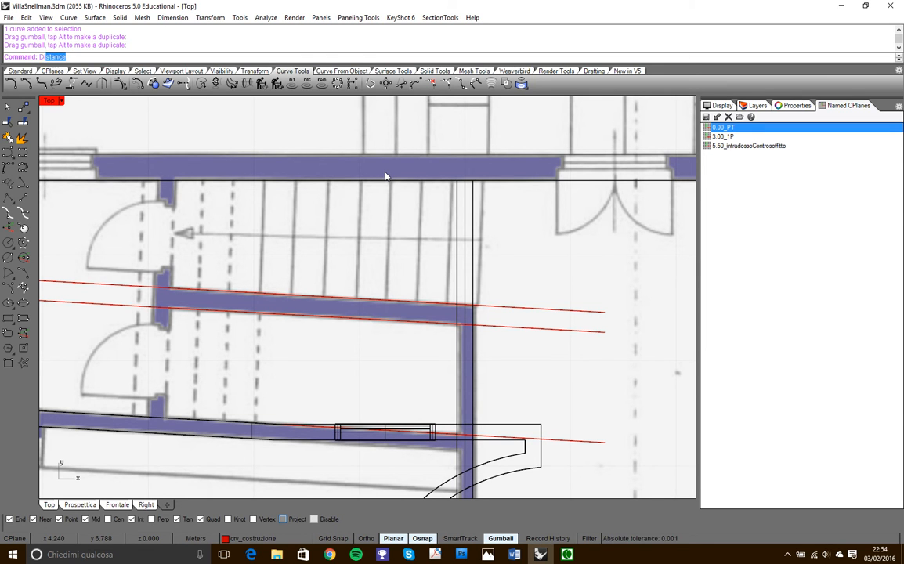
pyautogui.press('Return')
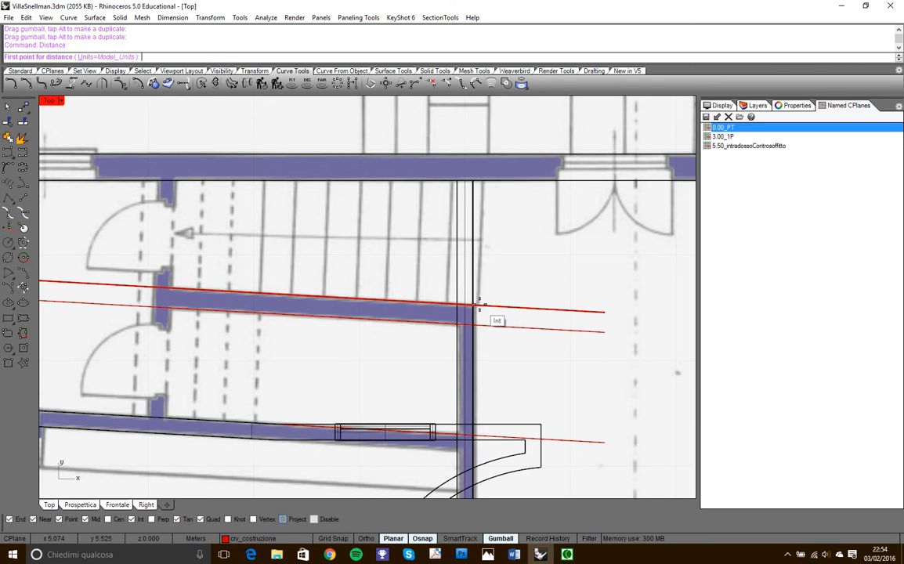
pyautogui.scroll(3, 480, 305)
pyautogui.click(477, 305)
pyautogui.scroll(-4, 502, 264)
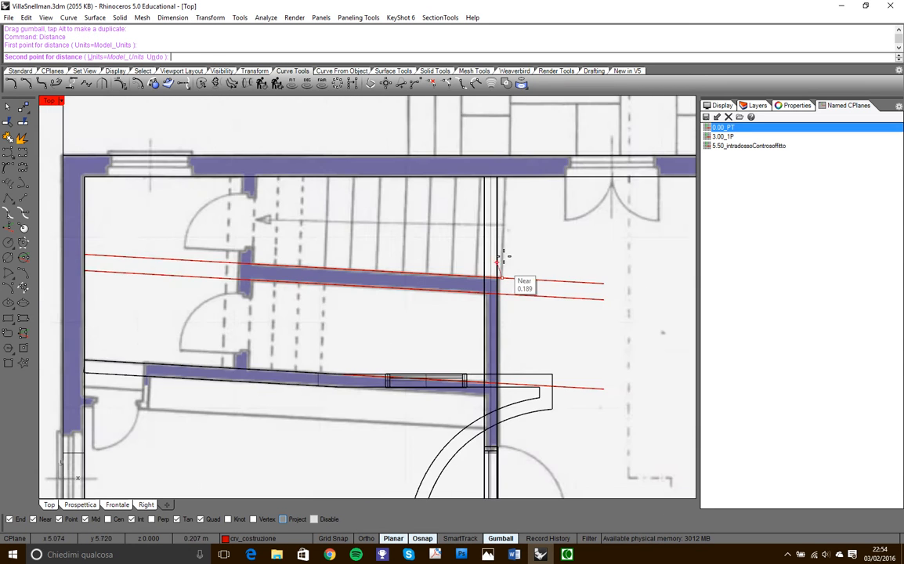
pyautogui.scroll(3, 506, 196)
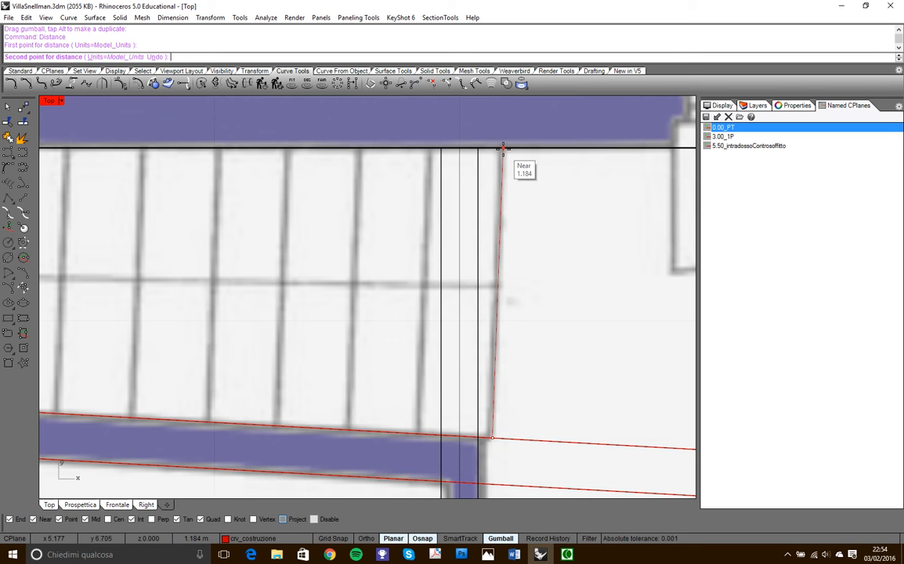
pyautogui.click(503, 147)
pyautogui.scroll(-5, 494, 235)
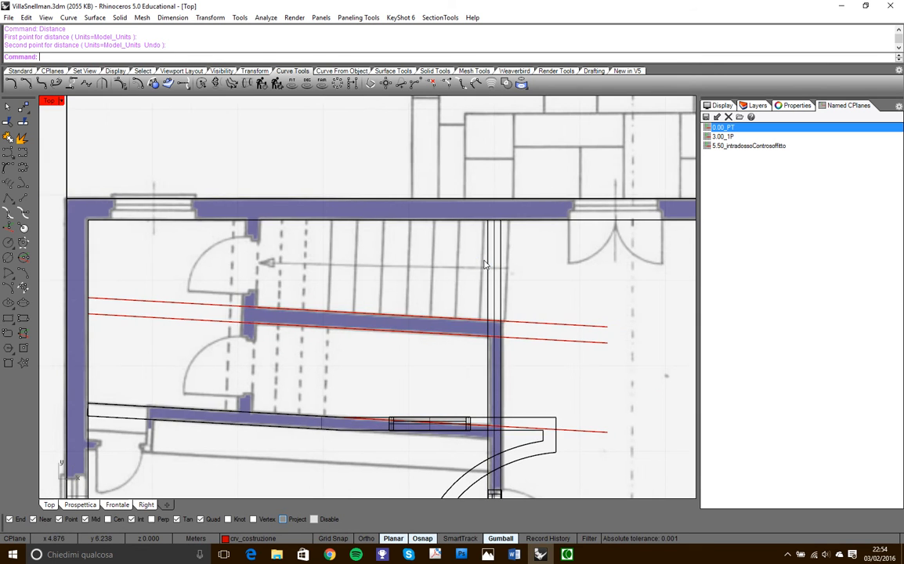
# - Offset the construction line on the dividing wall's upper edge by 1.2 m towards the outer wall
pyautogui.write('o')
pyautogui.press('Return')
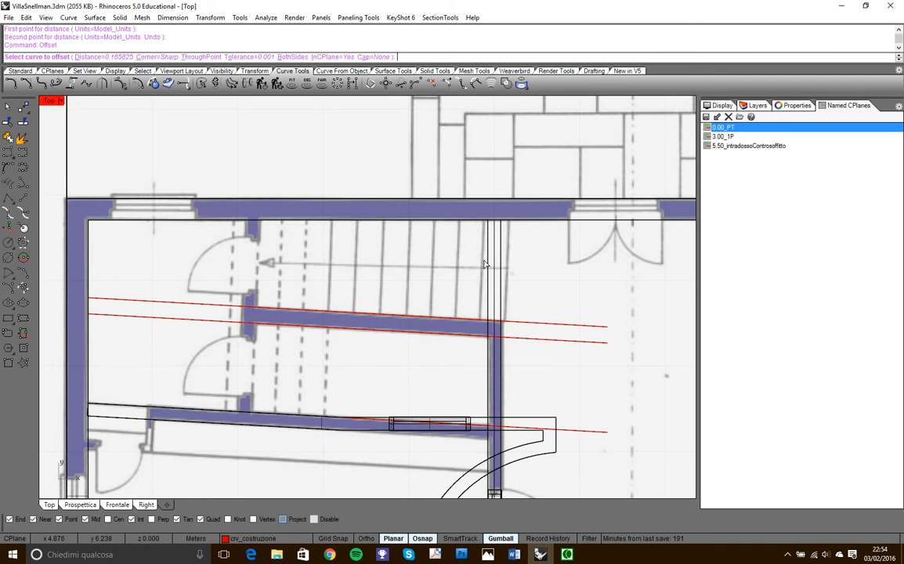
pyautogui.click(105, 58)
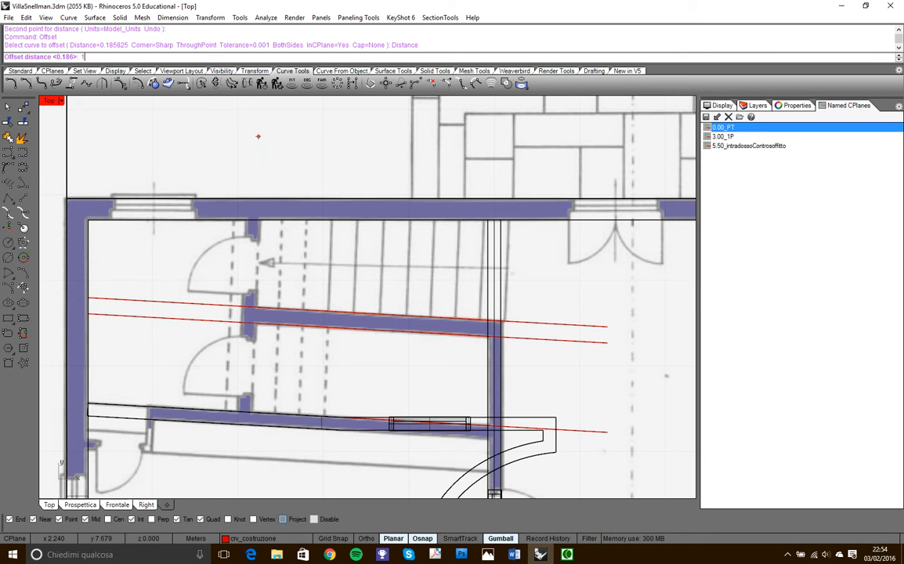
pyautogui.press('Return')
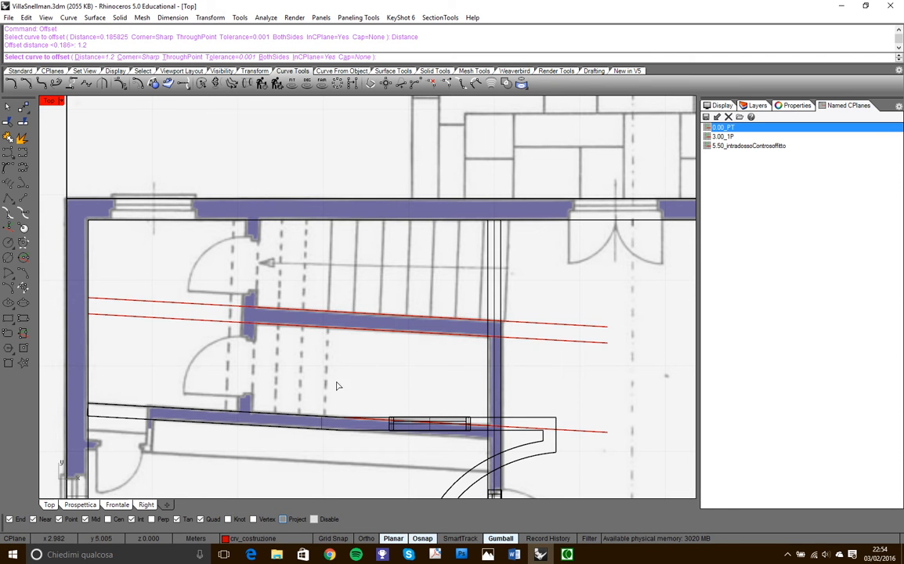
pyautogui.click(520, 320)
pyautogui.click(520, 276)
pyautogui.scroll(-4, 520, 277)
# - Offset the construction line on the dividing wall's lower edge by 1.2 m towards the slanted room wall
pyautogui.rightClick(571, 315)
pyautogui.scroll(4, 547, 342)
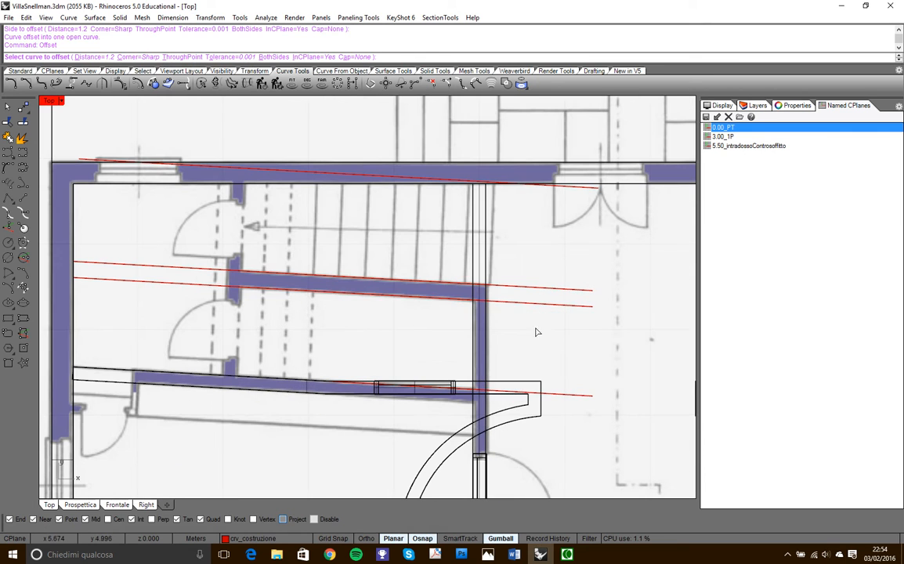
pyautogui.click(516, 302)
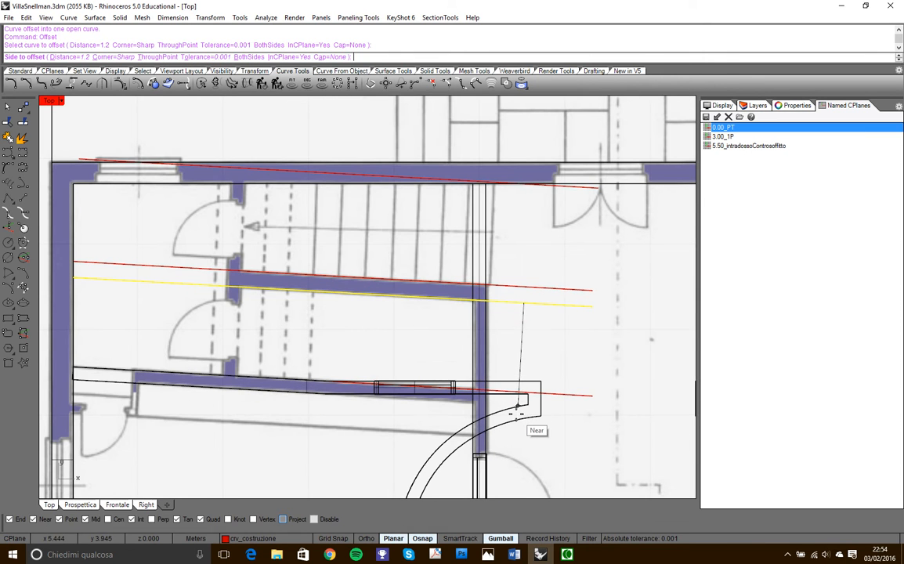
pyautogui.click(517, 406)
pyautogui.scroll(-3, 472, 320)
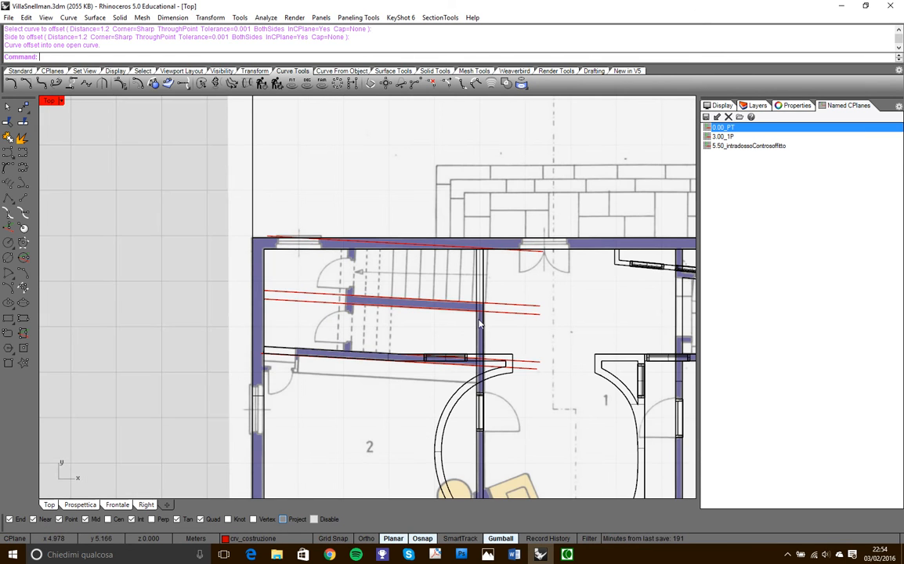
pyautogui.scroll(2, 444, 276)
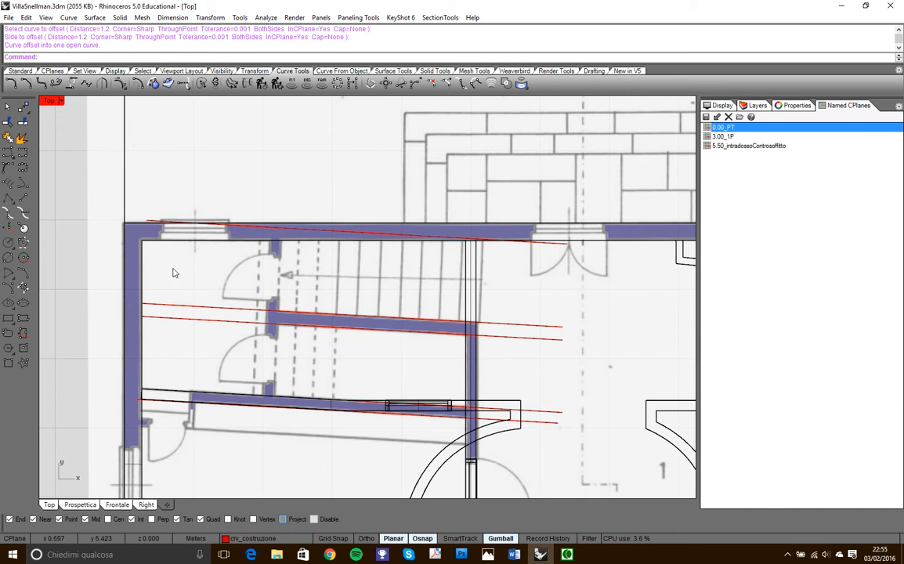
pyautogui.scroll(5, 501, 318)
pyautogui.scroll(-3, 480, 251)
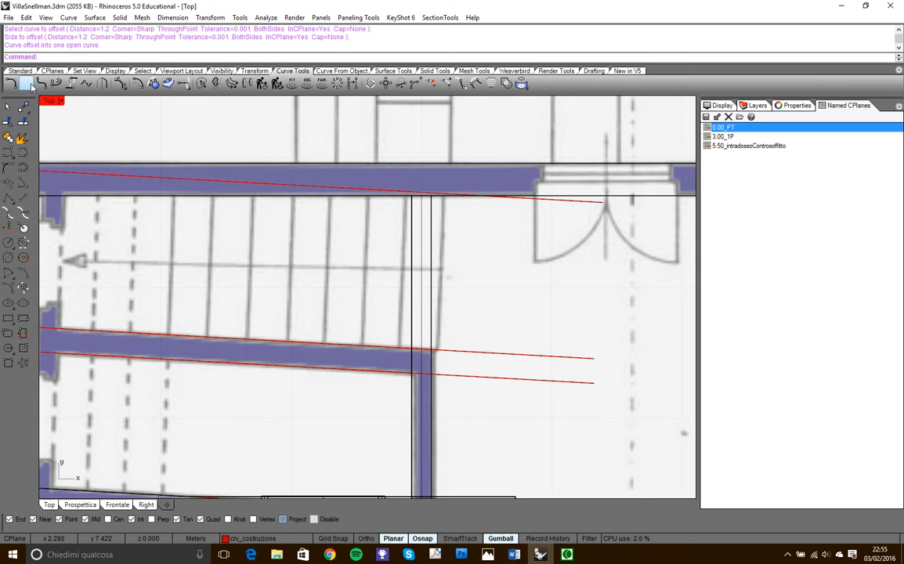
pyautogui.click(21, 321)
pyautogui.scroll(3, 474, 364)
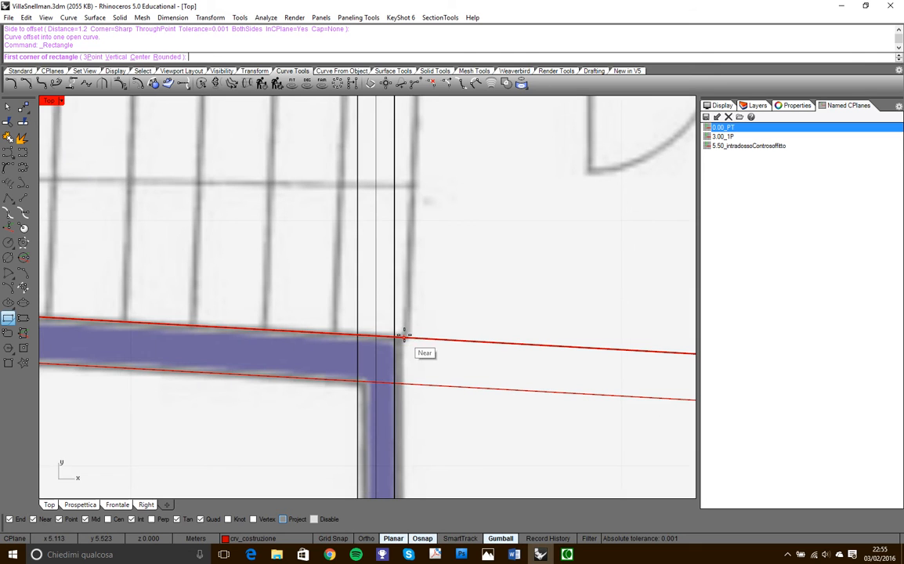
pyautogui.click(404, 336)
pyautogui.scroll(-2, 392, 289)
pyautogui.scroll(-1, 376, 259)
pyautogui.scroll(2, 361, 223)
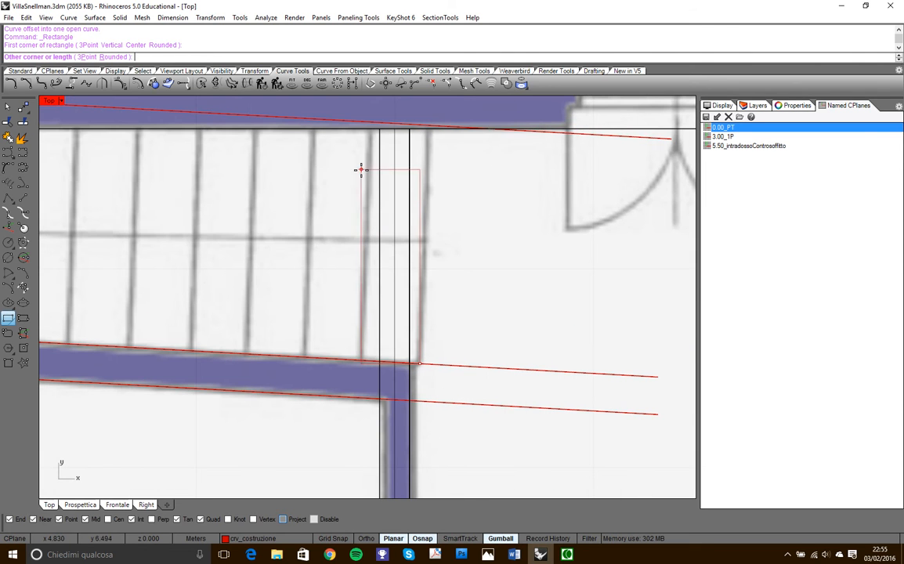
pyautogui.click(357, 120)
pyautogui.scroll(-3, 380, 241)
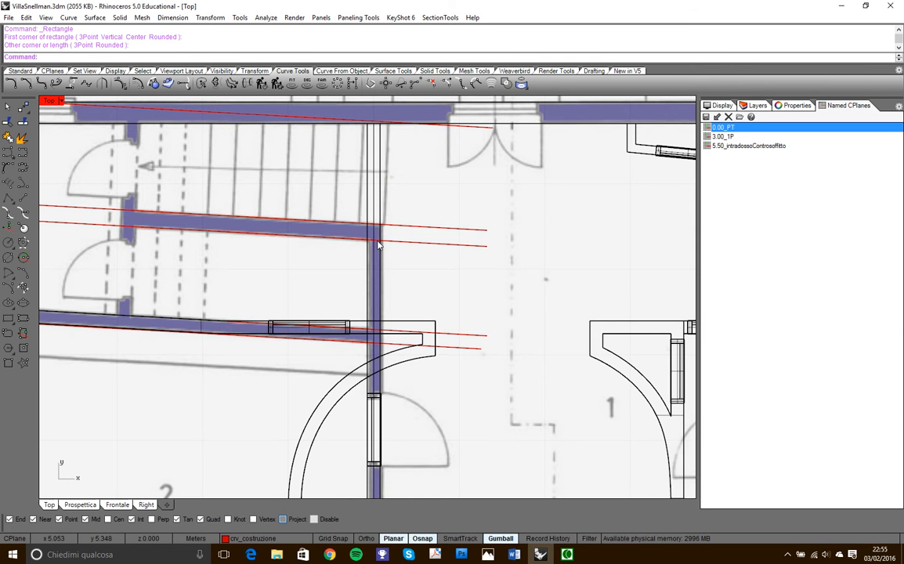
pyautogui.scroll(-1, 415, 270)
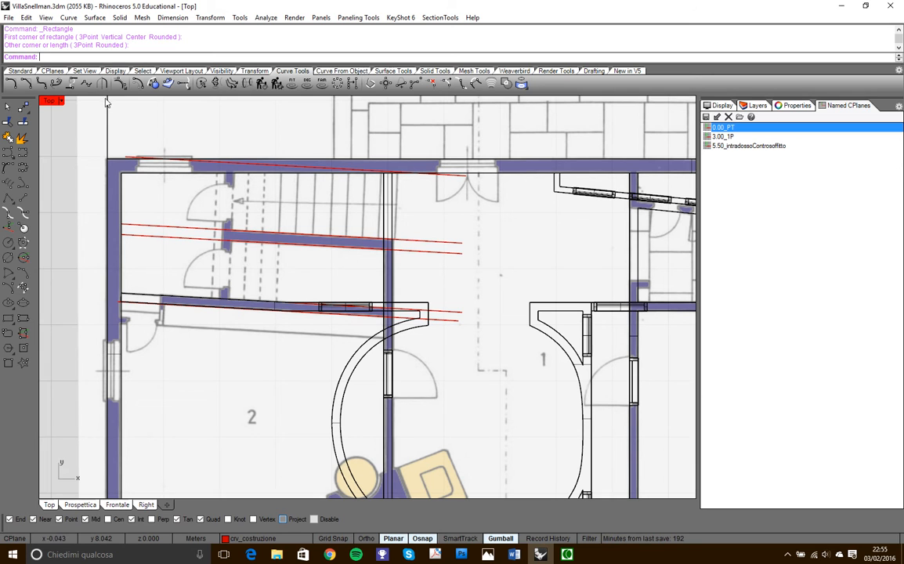
# - Set the construction plane by X-axis along the slanted construction line on the dividing wall's upper edge, with its origin at the line's outer-wall end
pyautogui.click(53, 70)
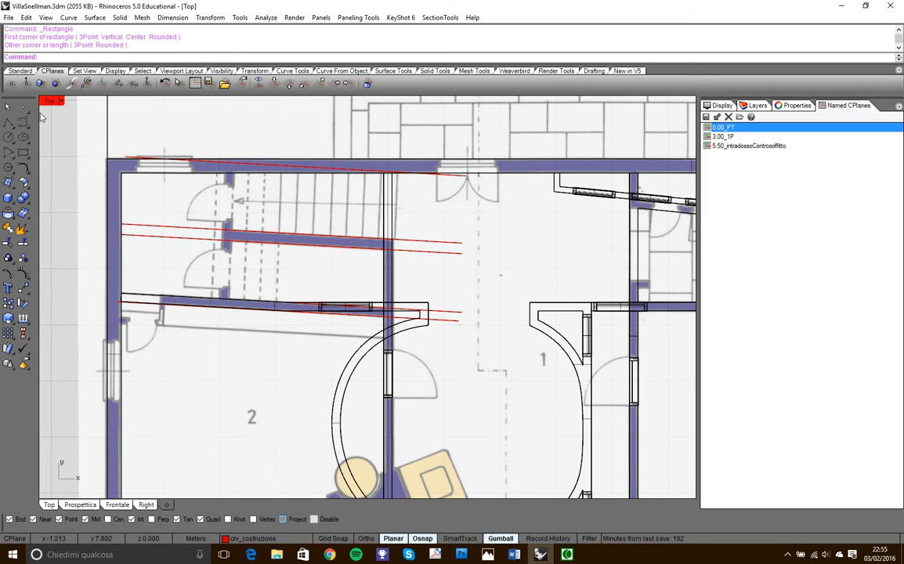
pyautogui.click(20, 70)
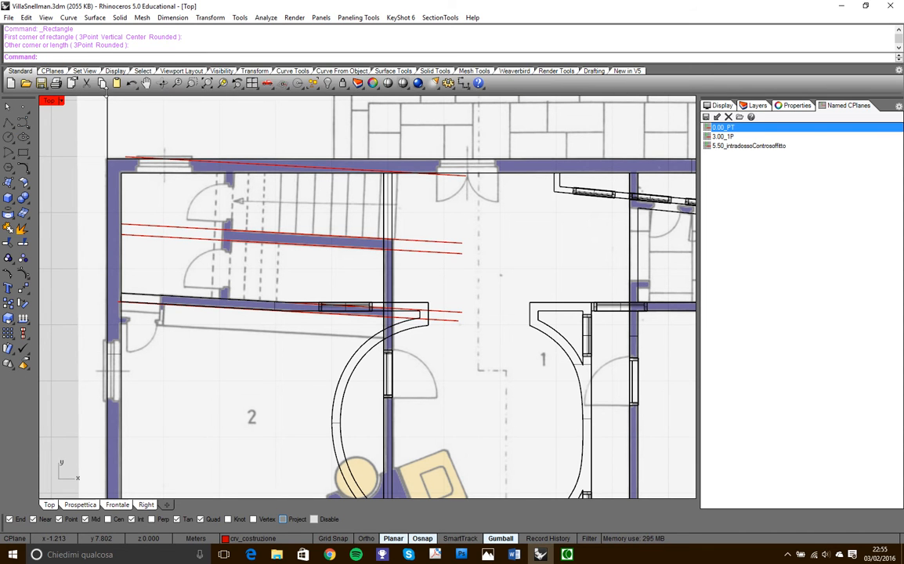
pyautogui.click(52, 70)
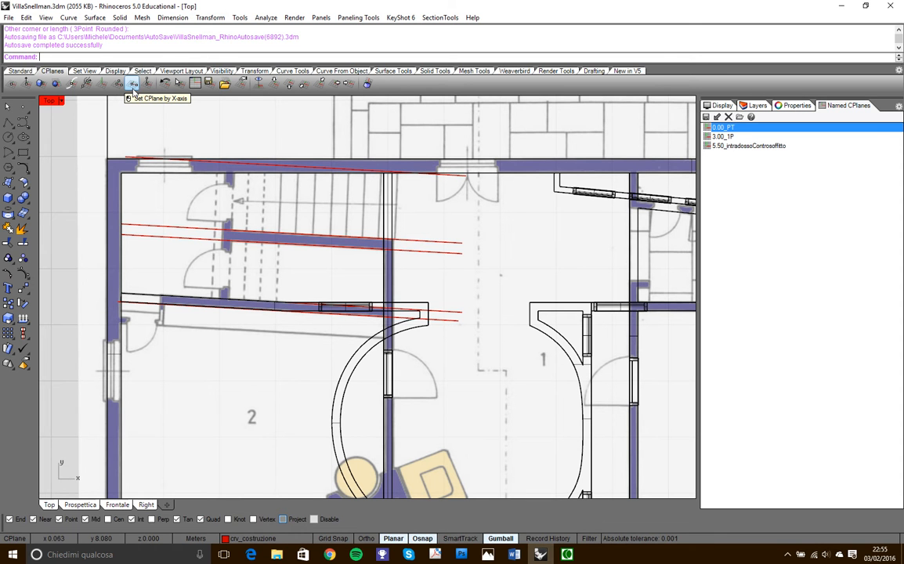
pyautogui.click(134, 85)
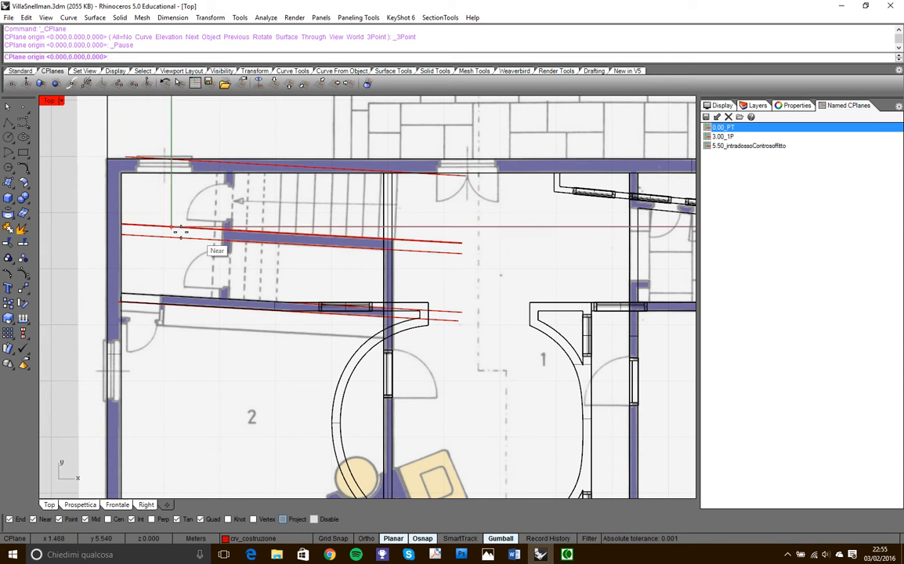
pyautogui.scroll(6, 227, 237)
pyautogui.click(112, 217)
pyautogui.scroll(-2, 226, 193)
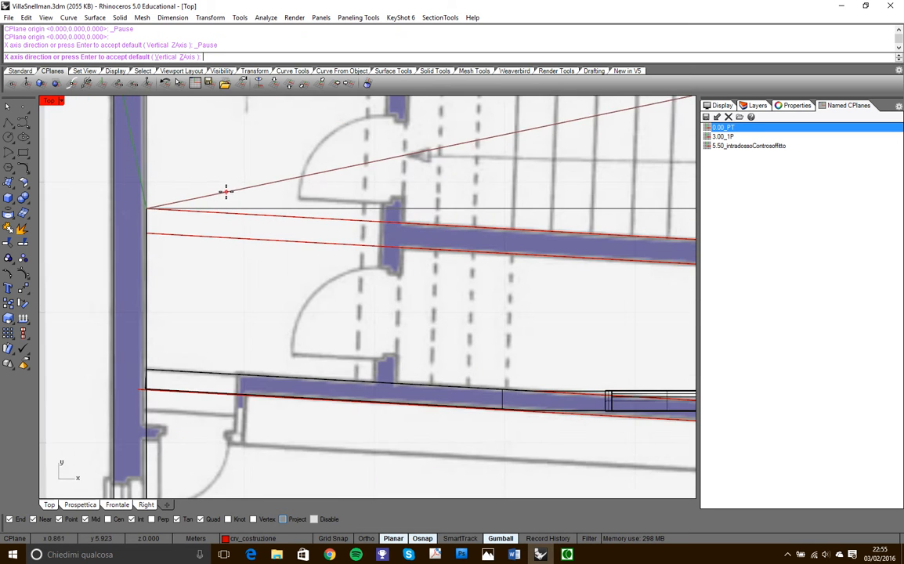
pyautogui.scroll(-2, 242, 191)
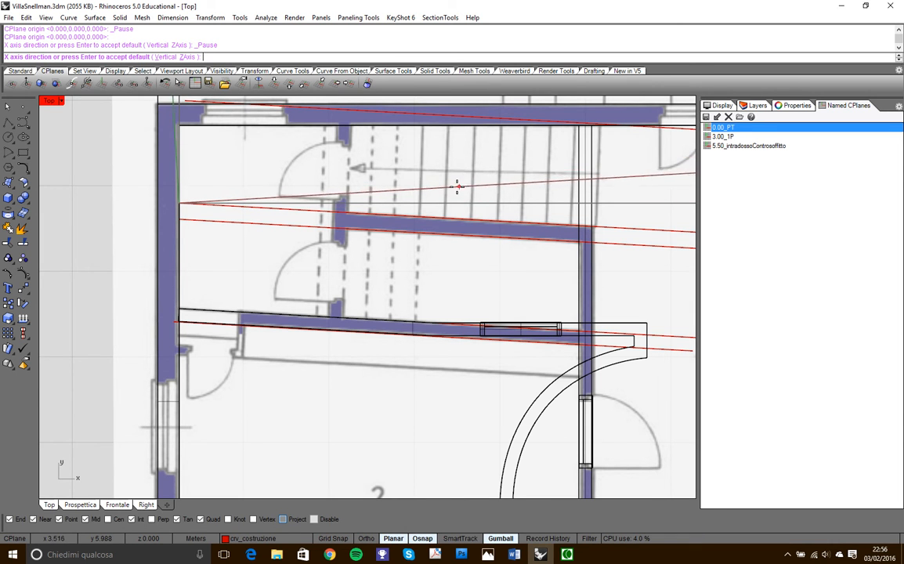
pyautogui.scroll(-3, 433, 186)
pyautogui.scroll(4, 599, 207)
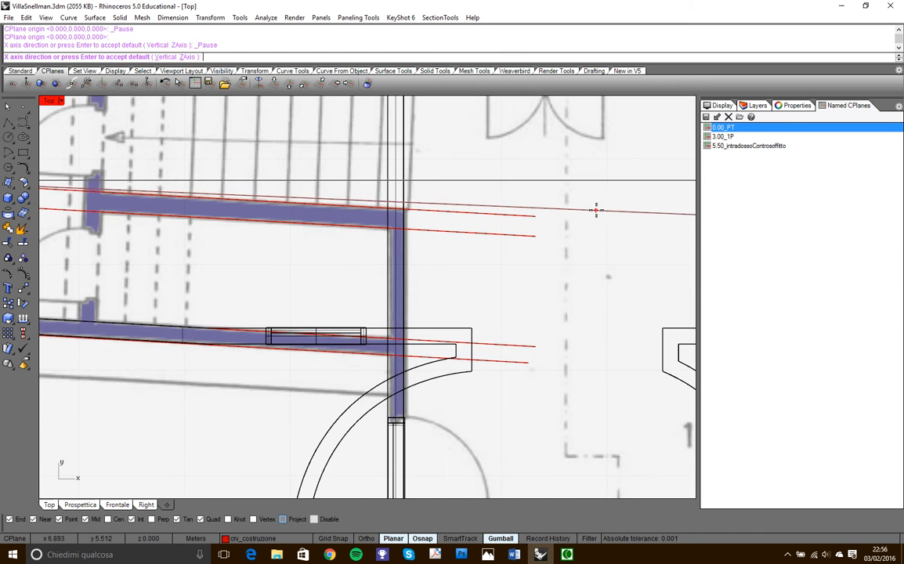
pyautogui.click(535, 211)
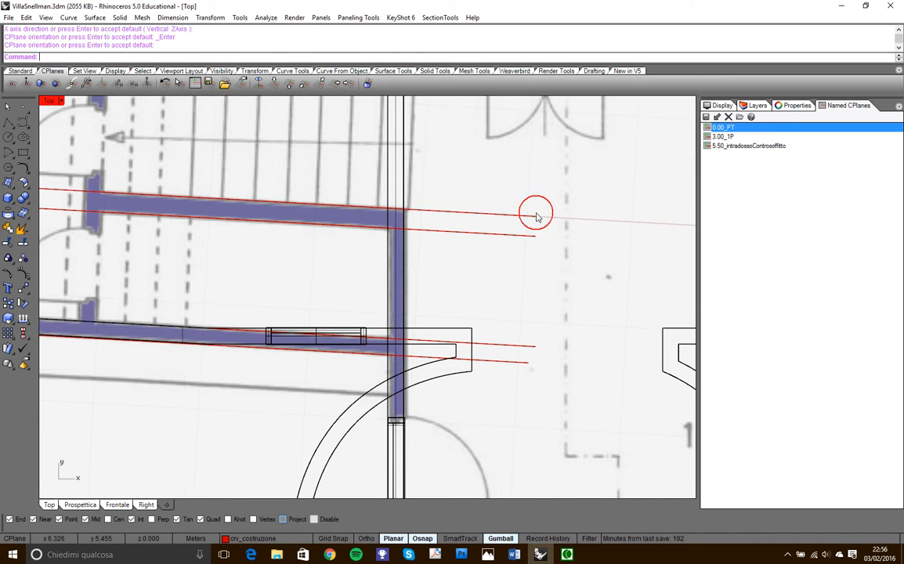
pyautogui.press('Return')
# - Draw a rectangle over the first tread of the upper flight, from the dividing-wall line at the first riser to the offset line at the second riser
pyautogui.scroll(-5, 509, 246)
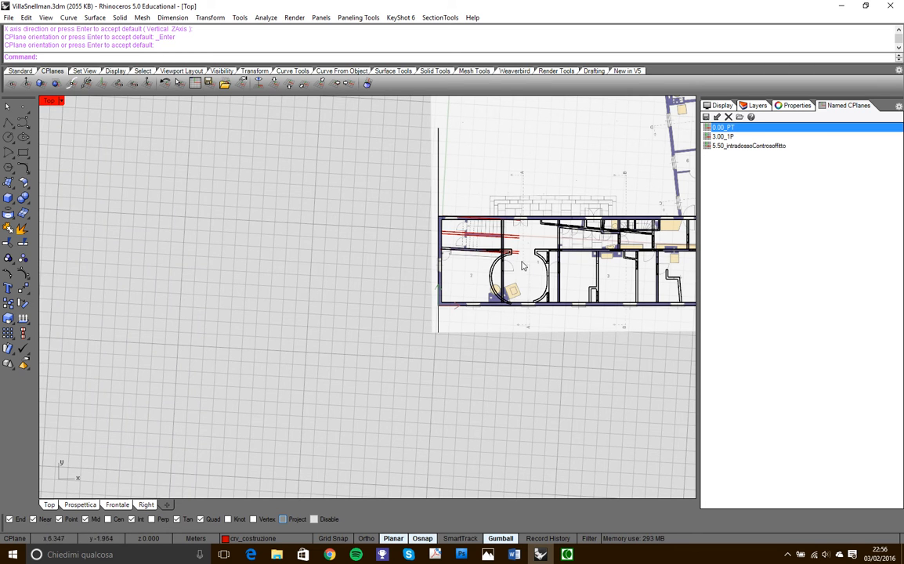
pyautogui.scroll(5, 491, 227)
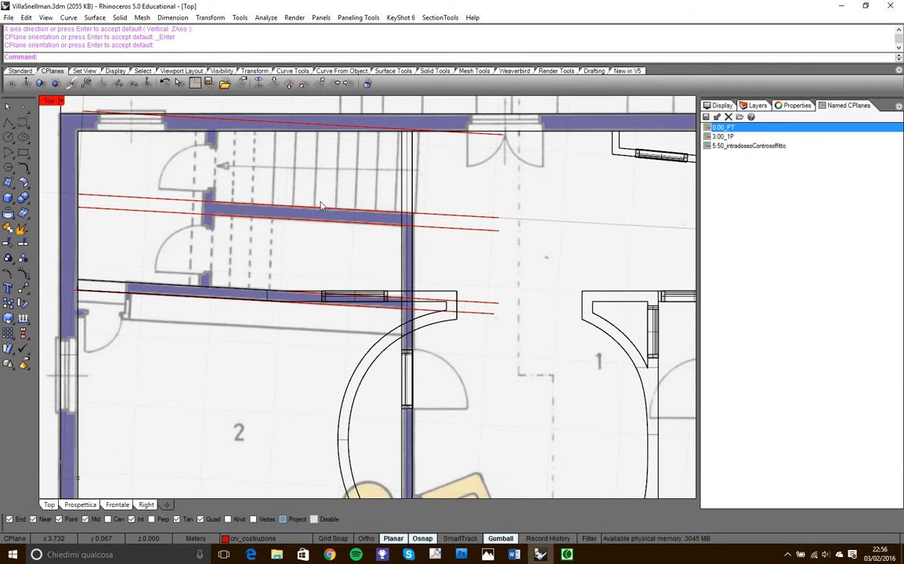
pyautogui.scroll(5, 425, 159)
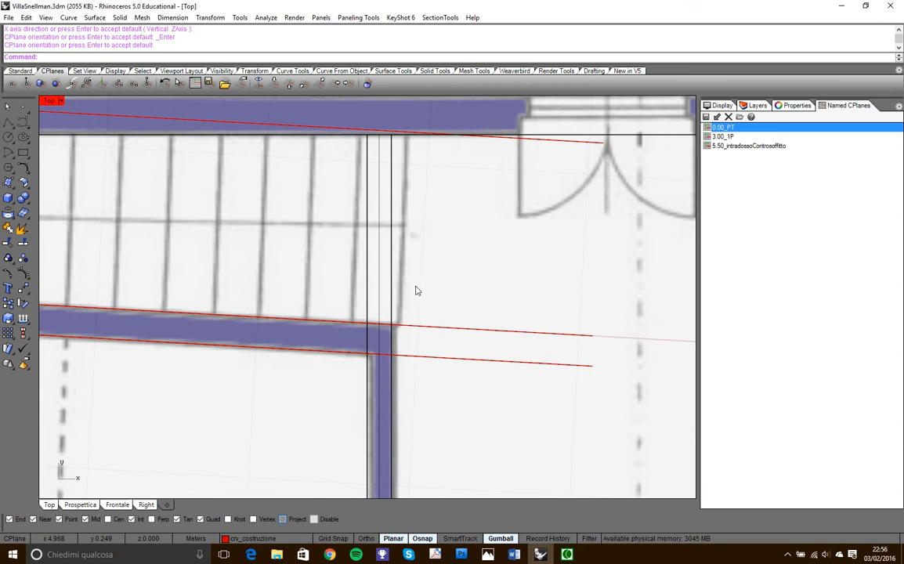
pyautogui.click(24, 155)
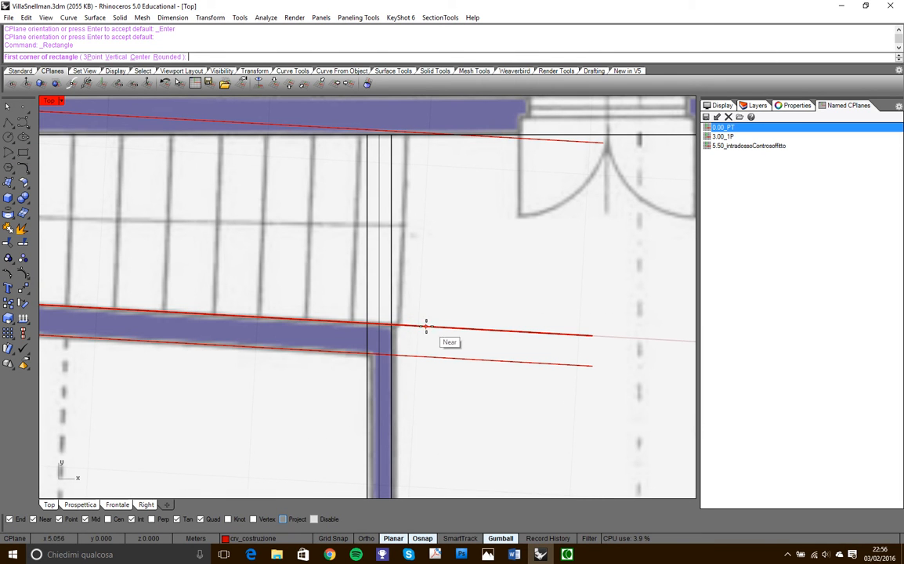
pyautogui.click(400, 324)
pyautogui.scroll(2, 364, 145)
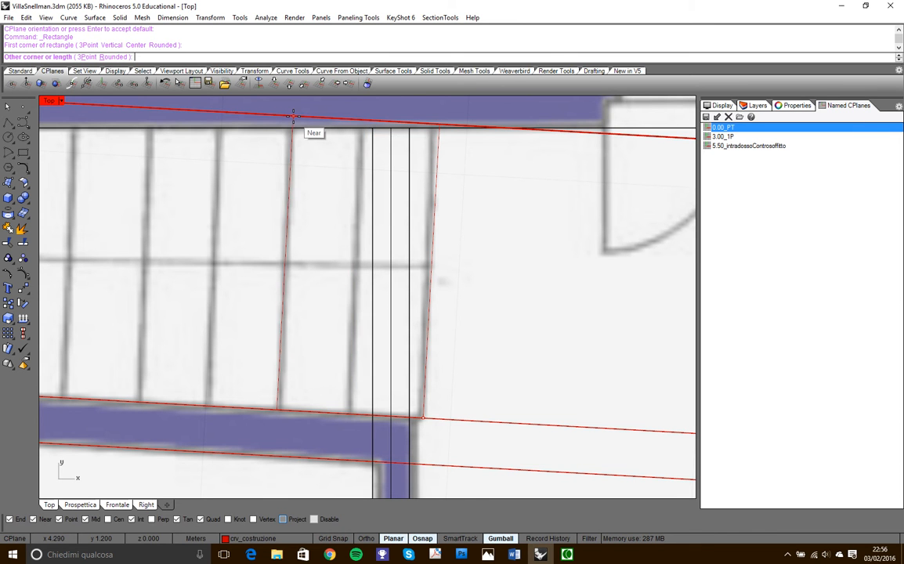
pyautogui.scroll(-10, 294, 116)
pyautogui.scroll(5, 171, 126)
pyautogui.scroll(3, 175, 119)
pyautogui.scroll(-3, 198, 156)
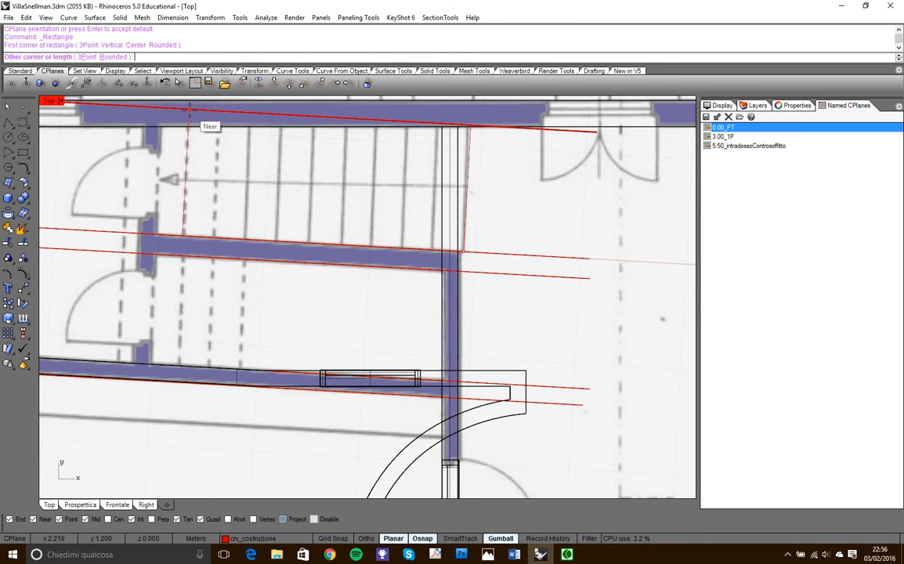
pyautogui.scroll(2, 486, 156)
pyautogui.scroll(4, 431, 145)
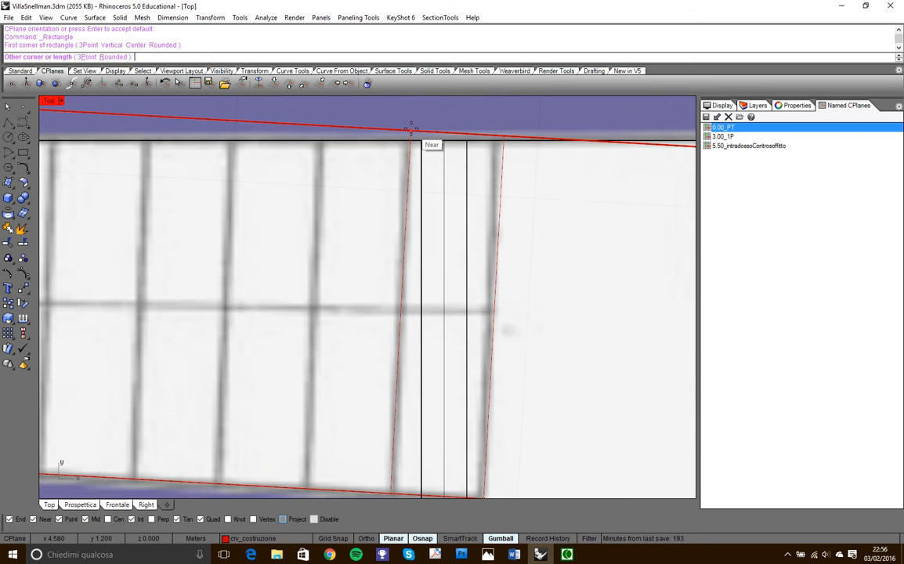
pyautogui.click(411, 129)
pyautogui.scroll(-6, 490, 202)
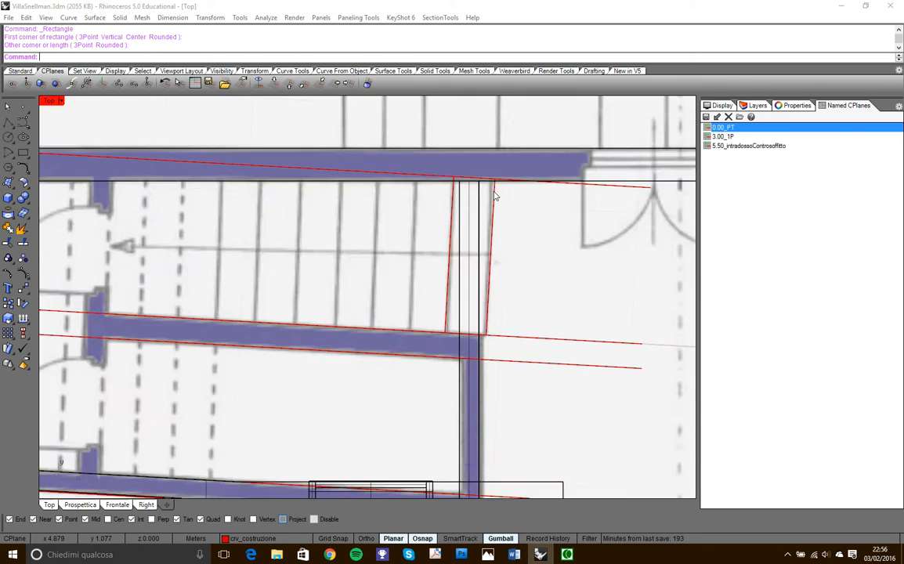
# - Measure the first tread's depth between the rectangle's two corners on the offset line along the outer wall
pyautogui.scroll(2, 470, 212)
pyautogui.scroll(3, 462, 238)
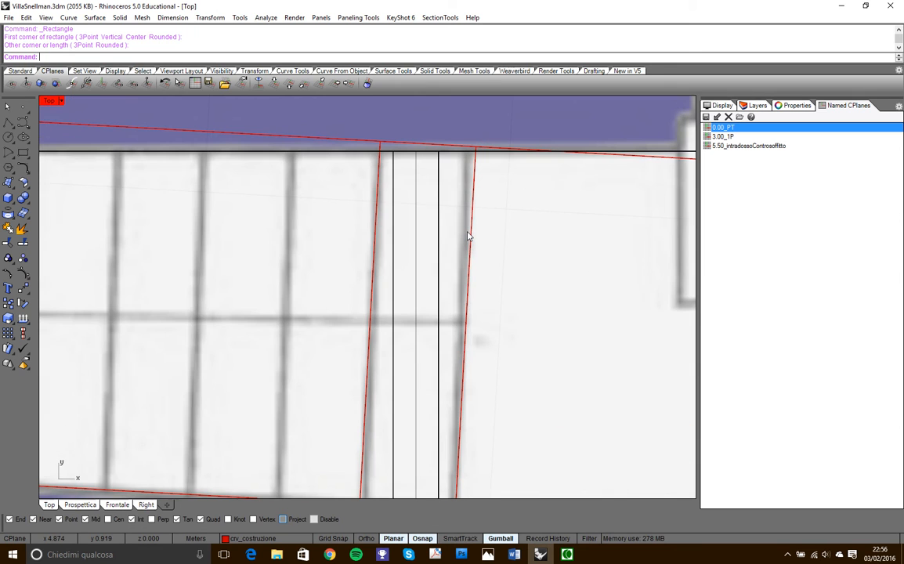
pyautogui.write('D')
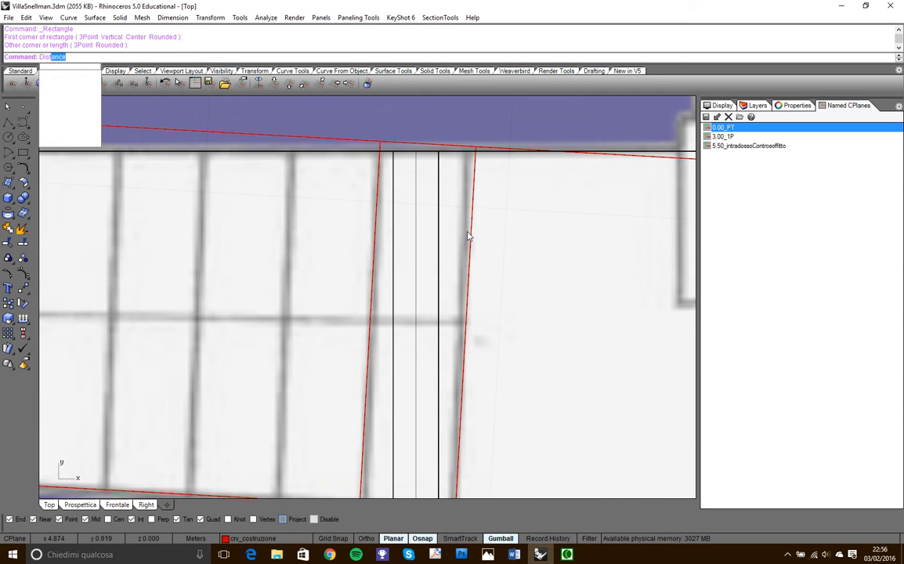
pyautogui.write('is')
pyautogui.press('Return')
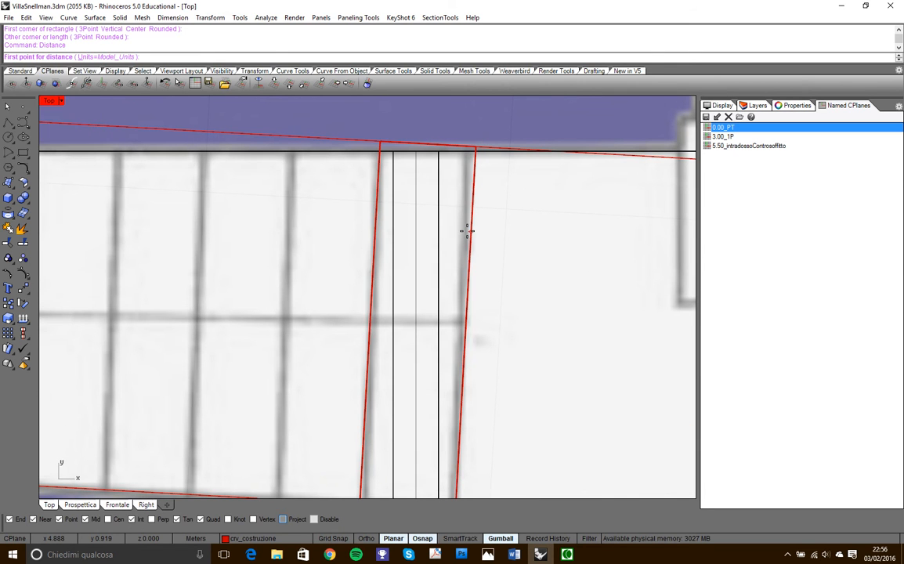
pyautogui.click(460, 148)
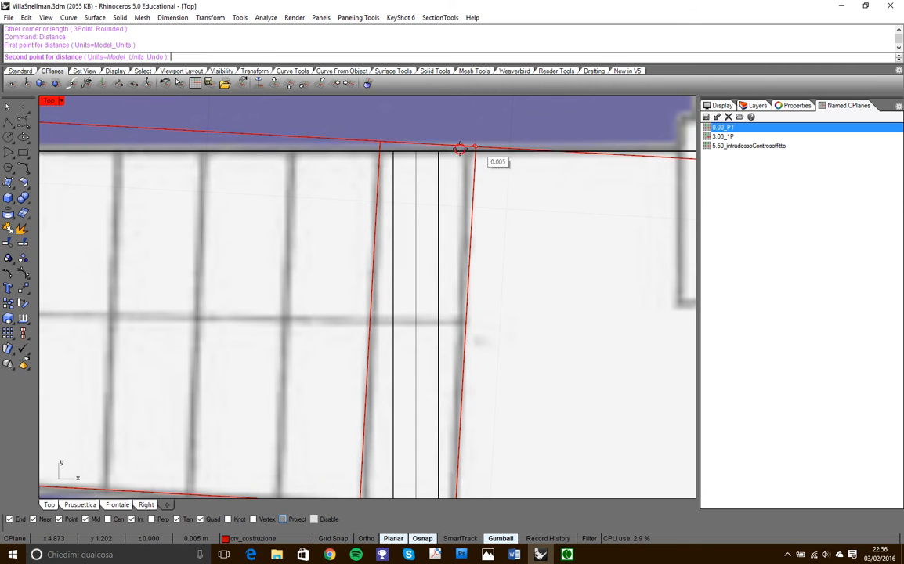
pyautogui.click(383, 141)
# - Delete the rectangle drawn over the first tread
pyautogui.scroll(-3, 463, 184)
pyautogui.click(464, 202)
pyautogui.press('Delete')
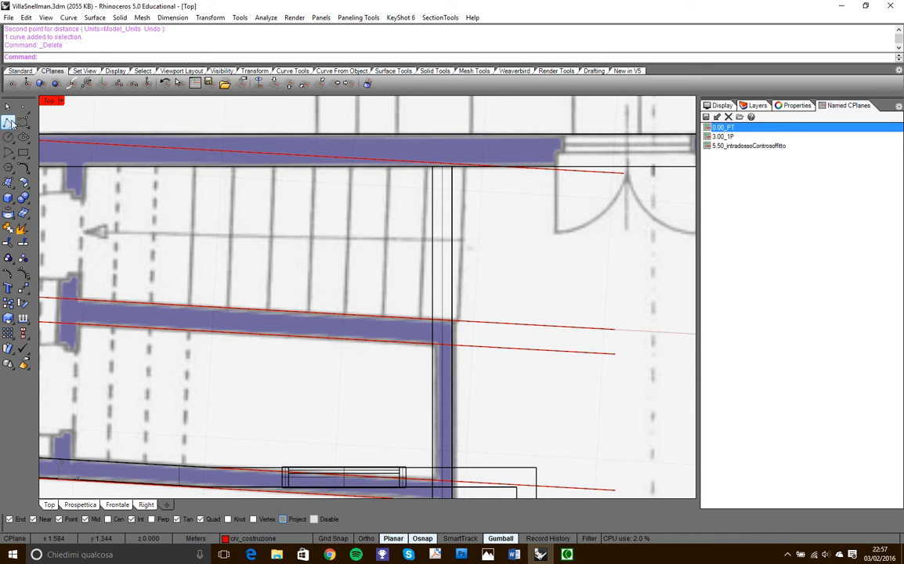
# - Draw a 1.2 m line along the first riser from the dividing-wall construction line, snapped perpendicular to the offset line at the outer wall
pyautogui.write('Line')
pyautogui.press('Return')
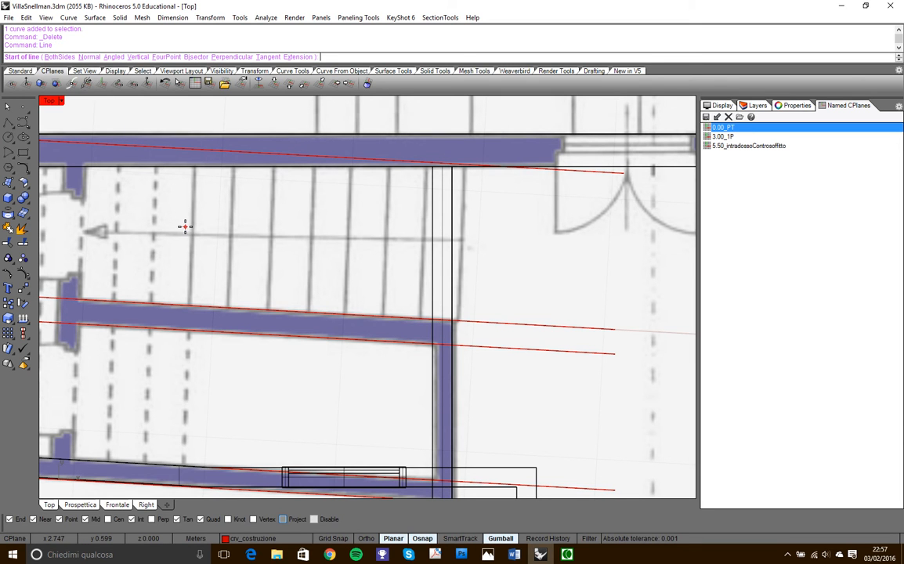
pyautogui.scroll(4, 454, 317)
pyautogui.click(455, 321)
pyautogui.scroll(-2, 456, 314)
pyautogui.scroll(-2, 465, 266)
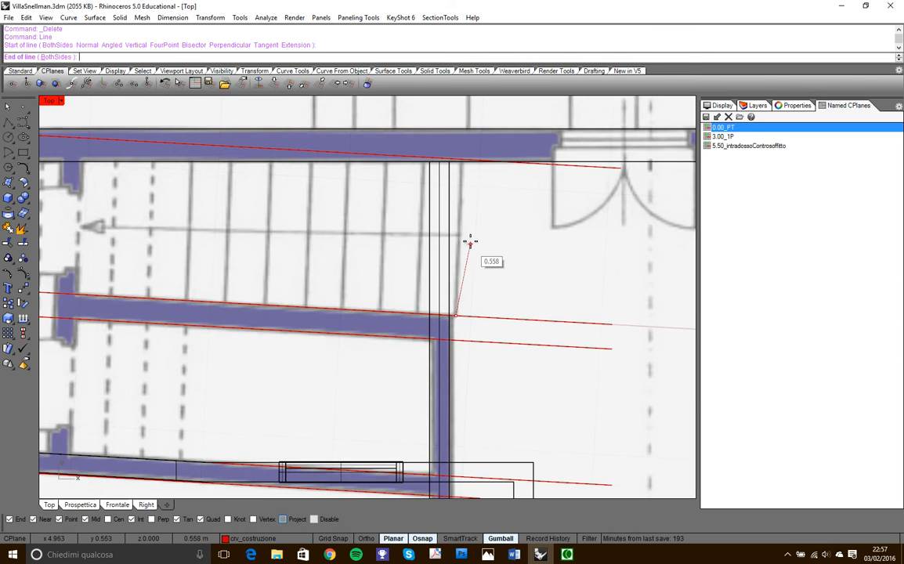
pyautogui.scroll(3, 471, 161)
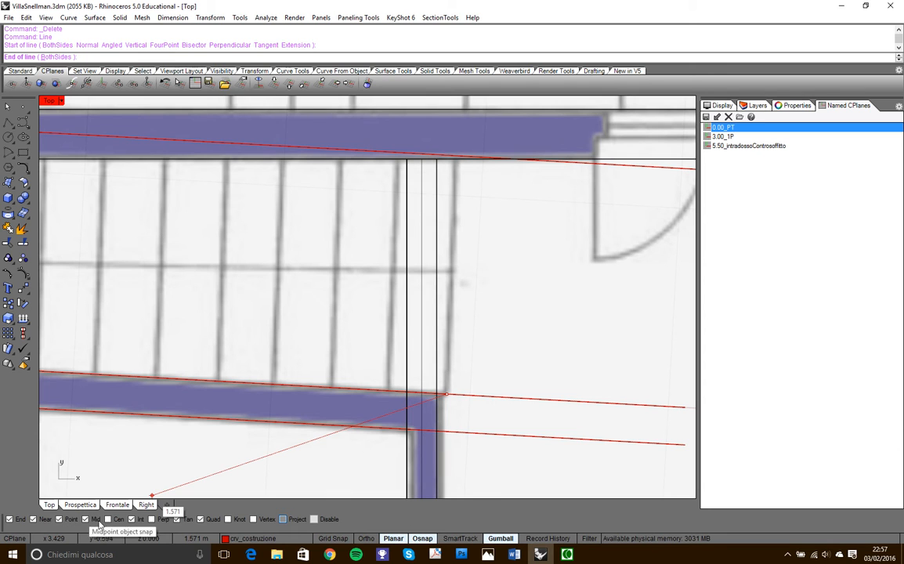
pyautogui.click(150, 520)
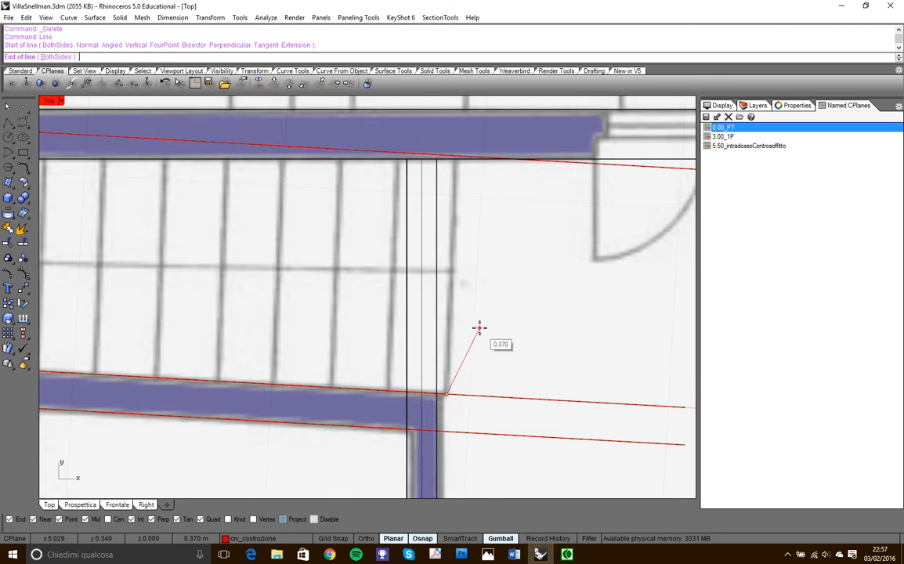
pyautogui.click(457, 155)
pyautogui.scroll(-3, 489, 243)
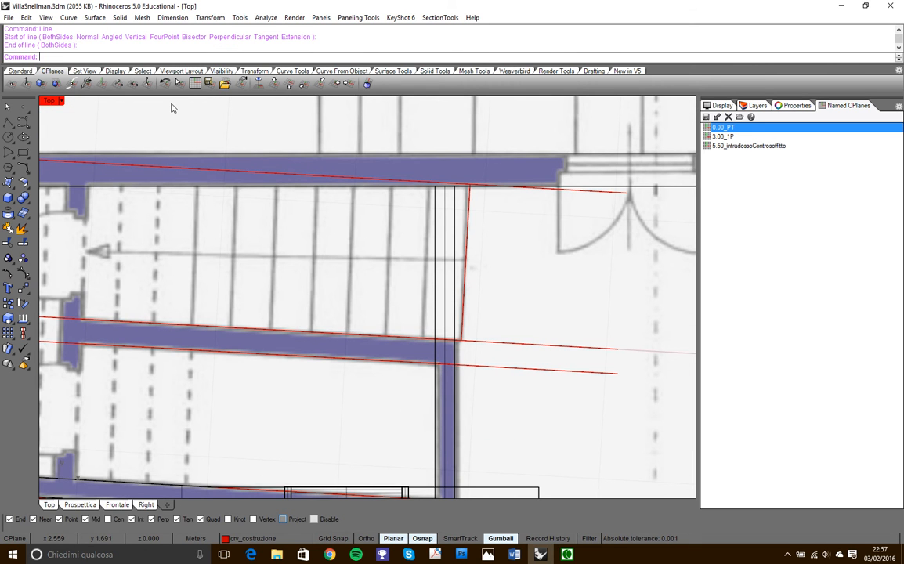
# - Offset the first riser line by 0.3 m towards the second riser with a Flat cap, making a closed tread outline
pyautogui.press('Return')
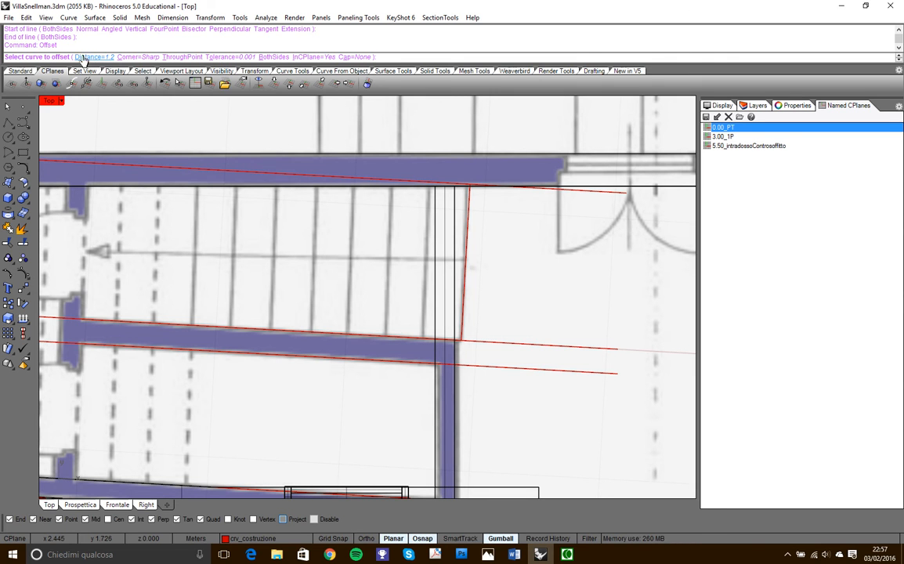
pyautogui.click(89, 57)
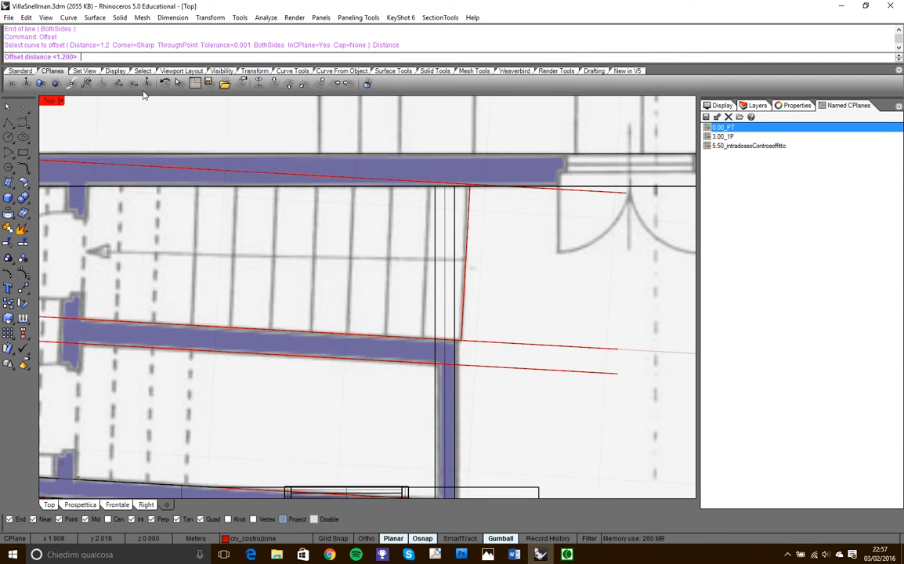
pyautogui.write('.3')
pyautogui.press('Return')
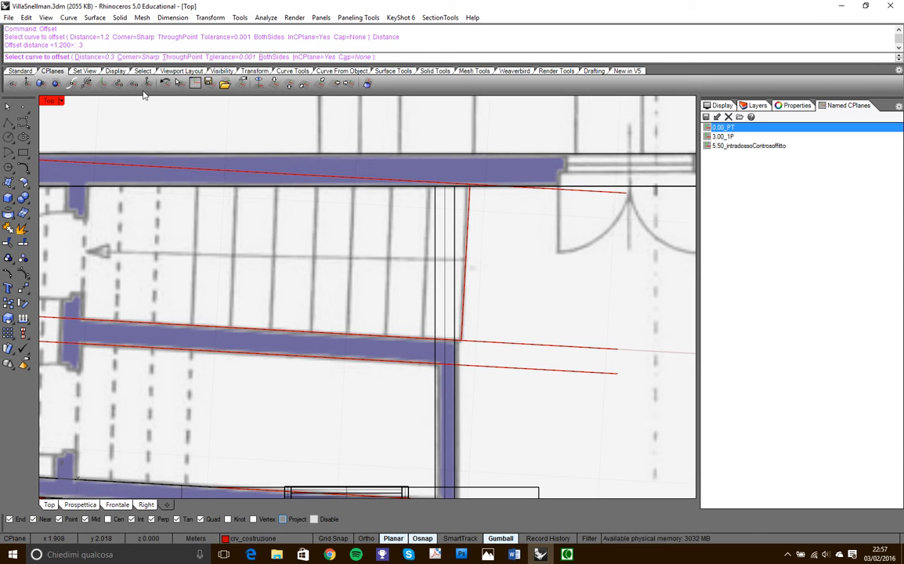
pyautogui.click(349, 57)
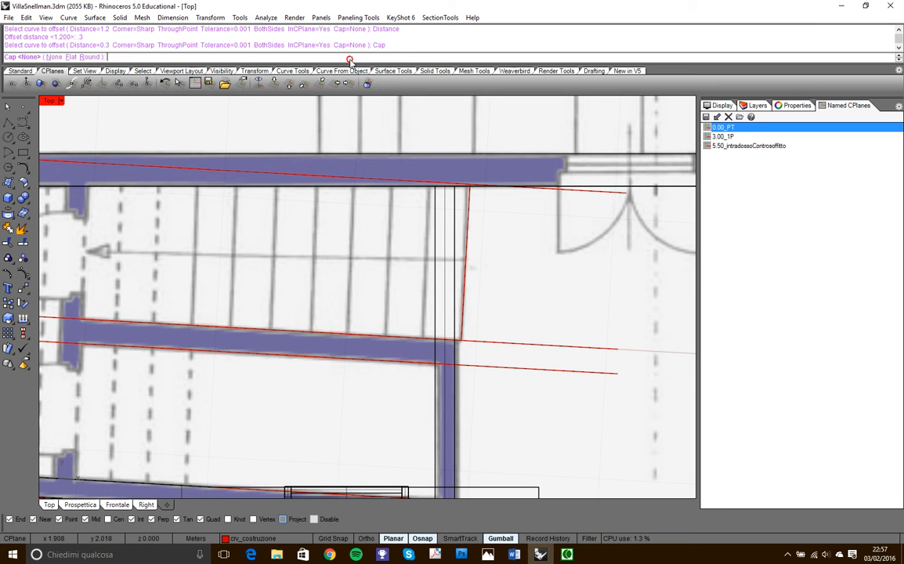
pyautogui.click(72, 57)
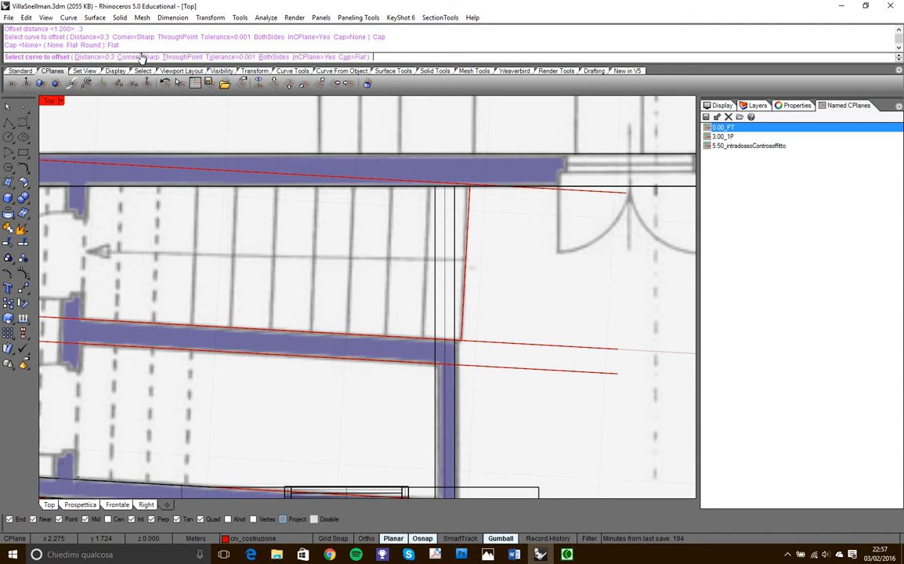
pyautogui.click(466, 223)
pyautogui.click(432, 211)
pyautogui.click(466, 230)
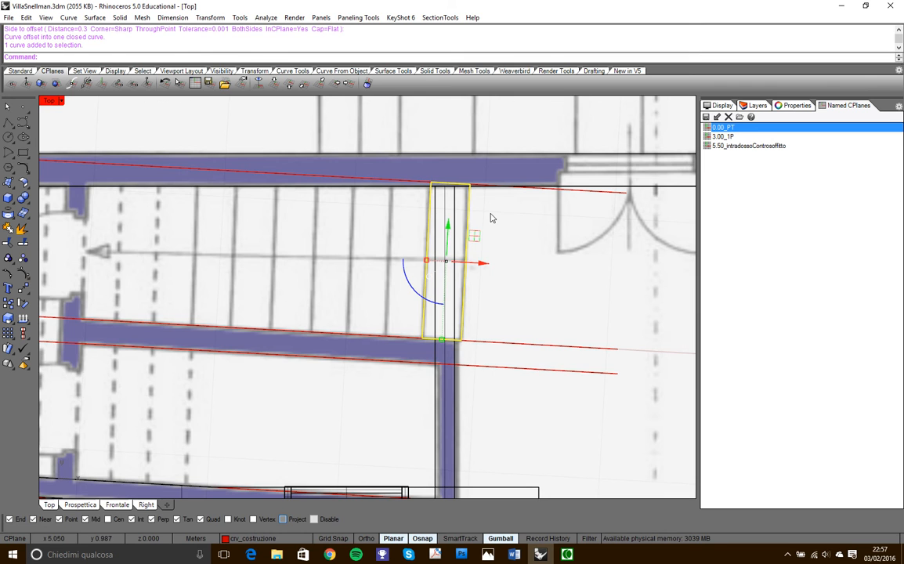
pyautogui.scroll(5, 470, 196)
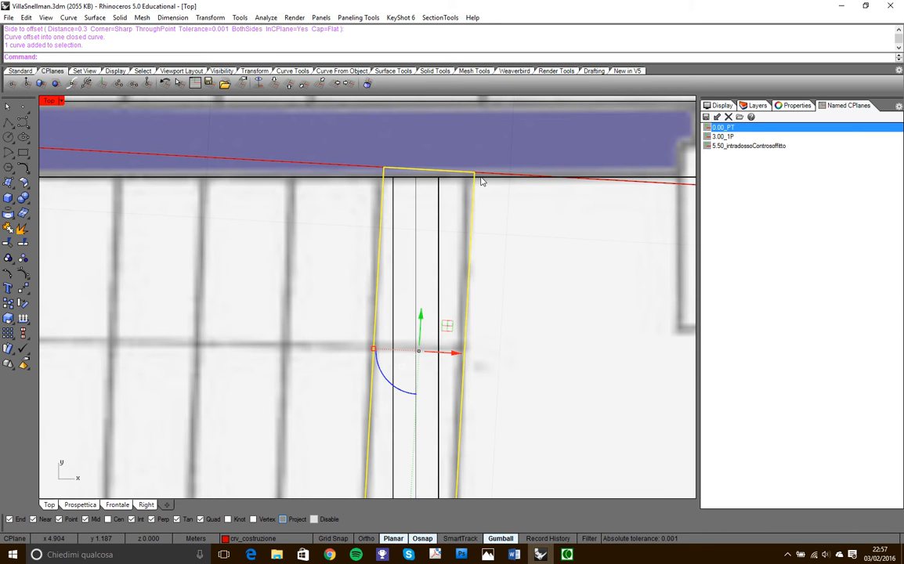
pyautogui.press('Escape')
# - Copy the first tread outline seven times end to end along the outer-wall construction line, following the drawn risers of the first flight
pyautogui.scroll(-4, 479, 188)
pyautogui.scroll(3, 482, 241)
pyautogui.click(469, 231)
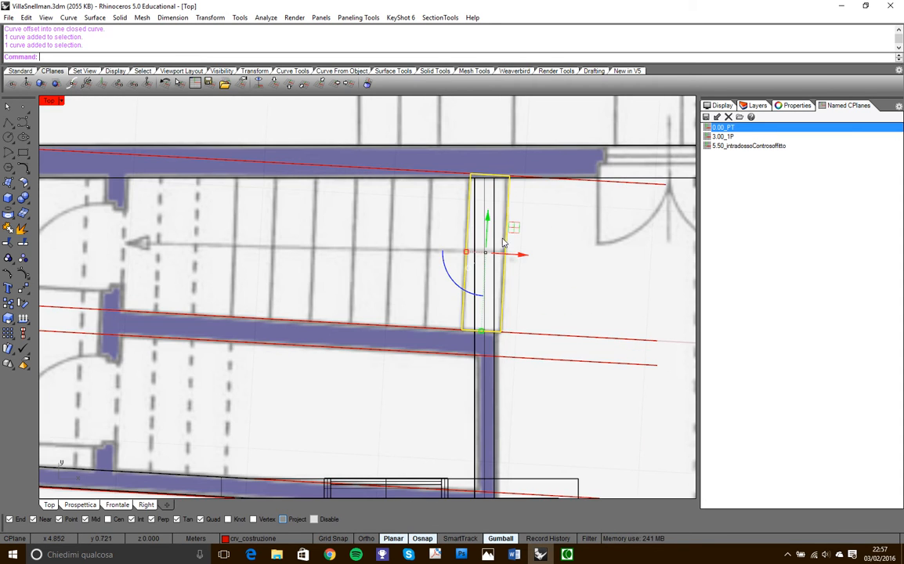
pyautogui.click(8, 275)
pyautogui.click(508, 176)
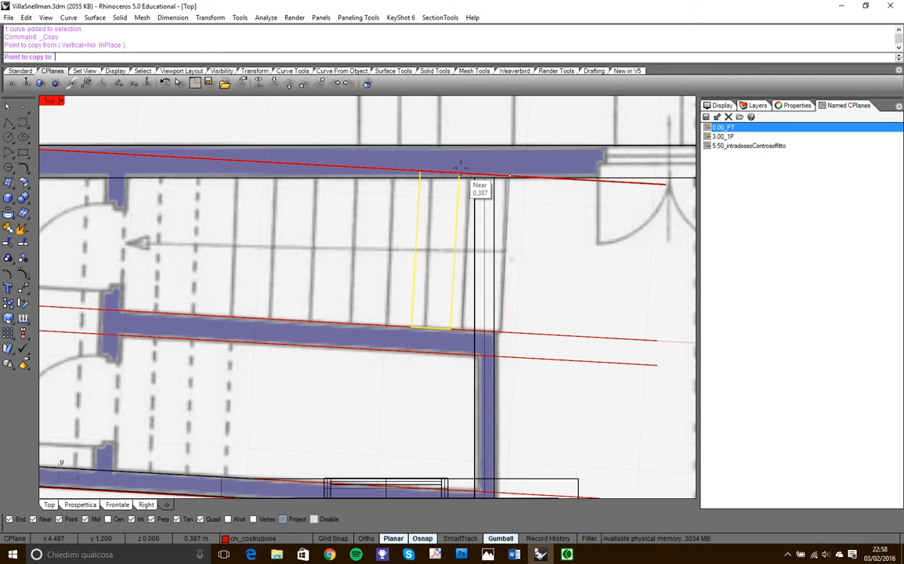
pyautogui.click(465, 167)
pyautogui.click(428, 169)
pyautogui.click(392, 170)
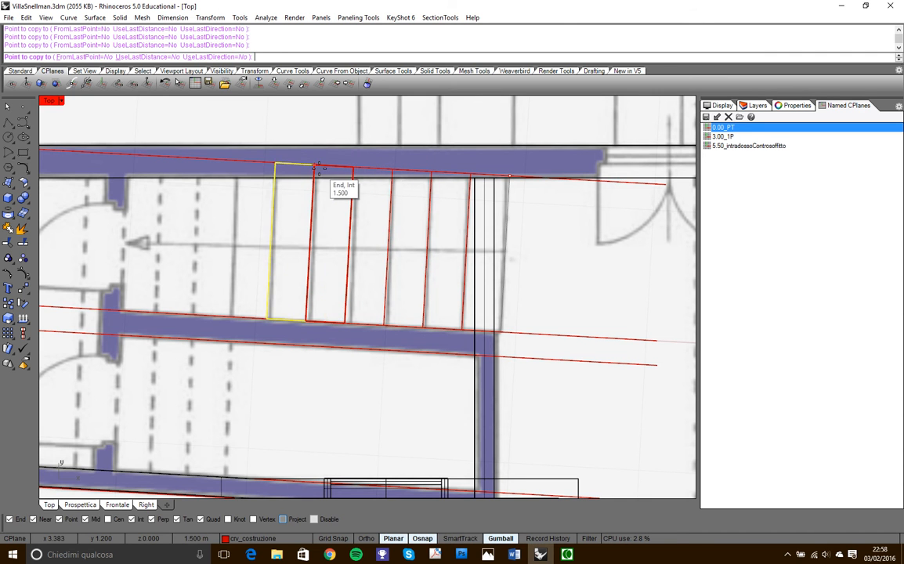
pyautogui.click(313, 168)
pyautogui.click(272, 164)
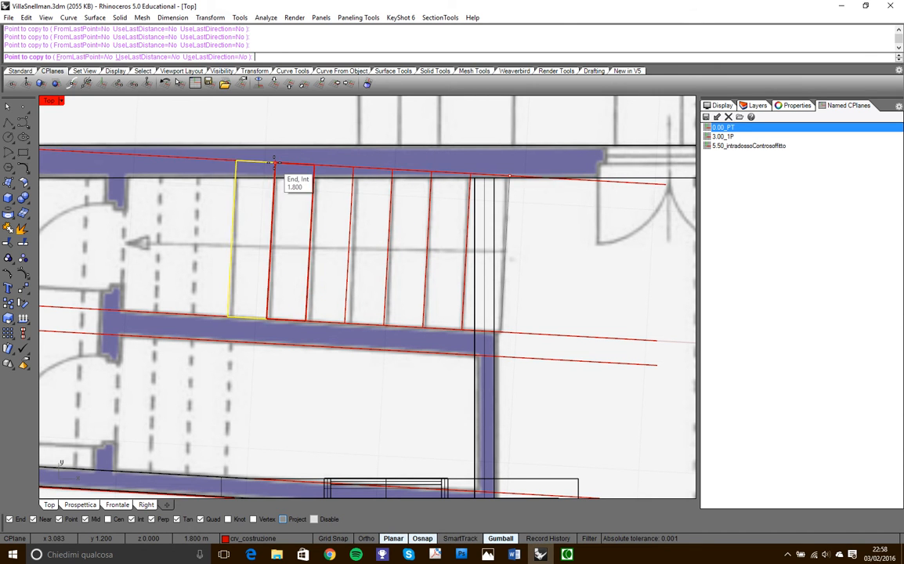
pyautogui.click(229, 162)
pyautogui.rightClick(193, 151)
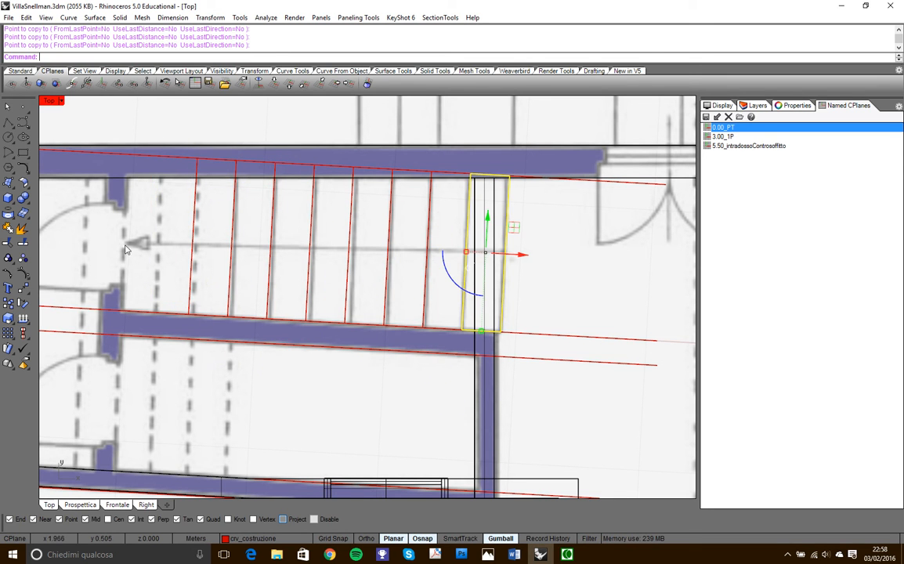
# - Continue the first flight with three more copies of the first tread outline, placed 2.4, 2.7 and 3.0 m from the original
pyautogui.click(23, 273)
pyautogui.click(509, 176)
pyautogui.scroll(-6, 501, 269)
pyautogui.scroll(8, 294, 242)
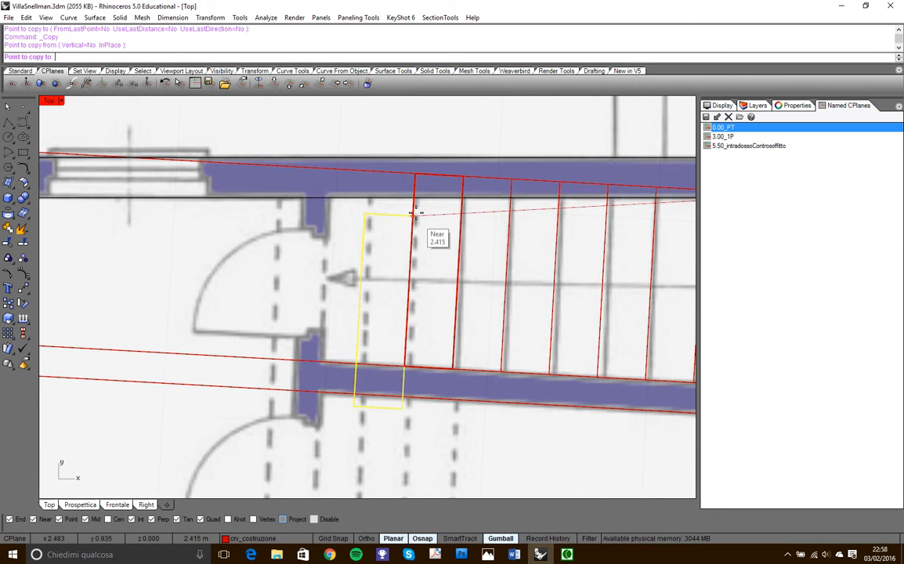
pyautogui.click(416, 172)
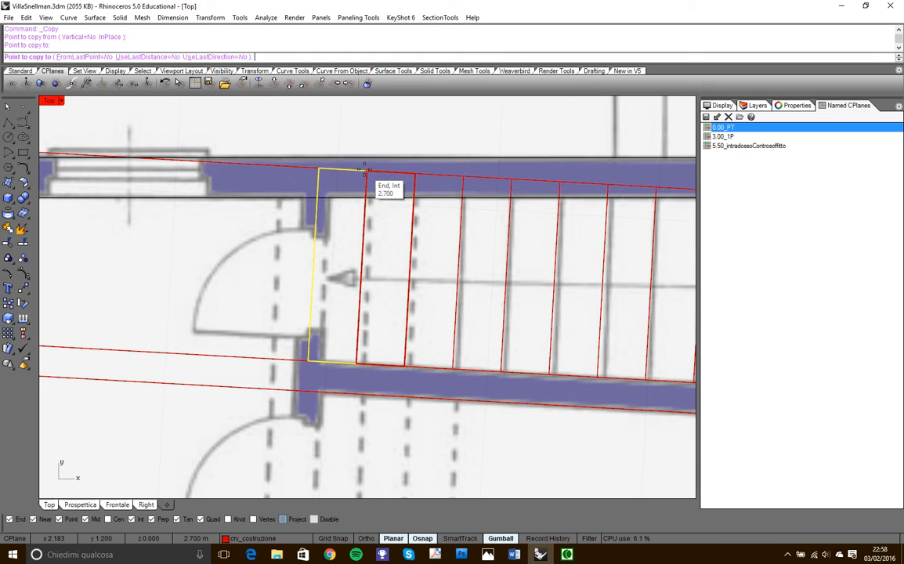
pyautogui.click(368, 167)
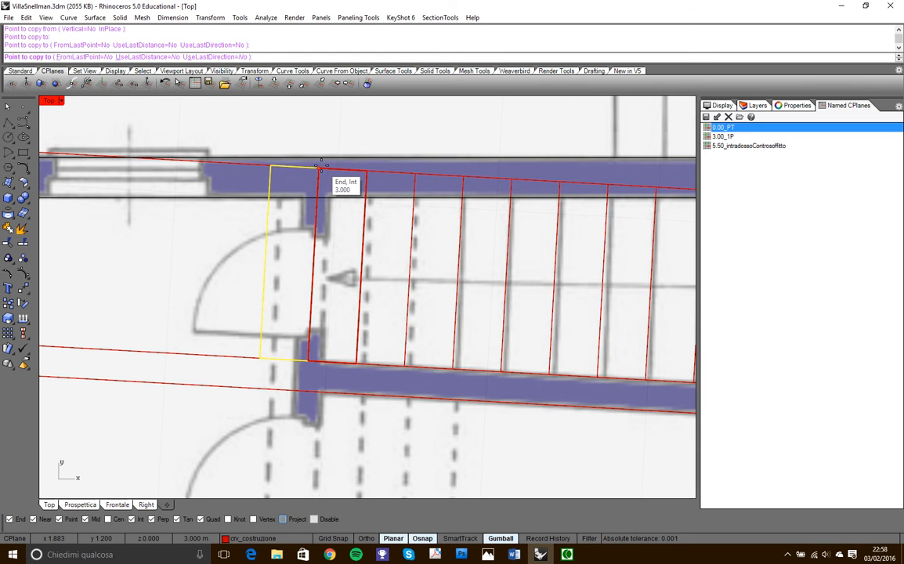
pyautogui.scroll(-3, 321, 167)
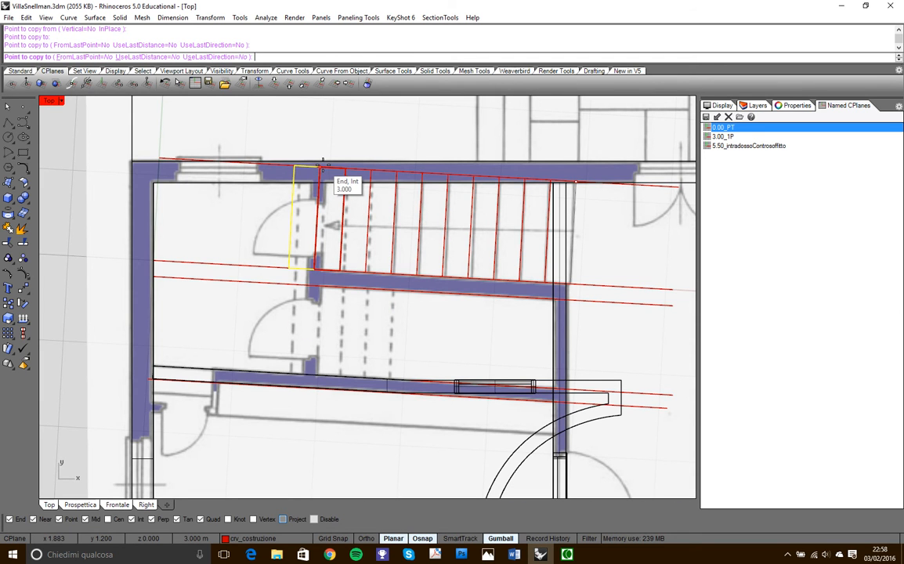
pyautogui.click(321, 167)
pyautogui.rightClick(393, 196)
# - Select all the tread outlines of the first flight, beginning with the first tread at the foot of the stair
pyautogui.scroll(8, 576, 223)
pyautogui.click(573, 220)
pyautogui.click(599, 219)
pyautogui.scroll(-4, 599, 219)
pyautogui.scroll(-10, 601, 219)
pyautogui.scroll(6, 451, 207)
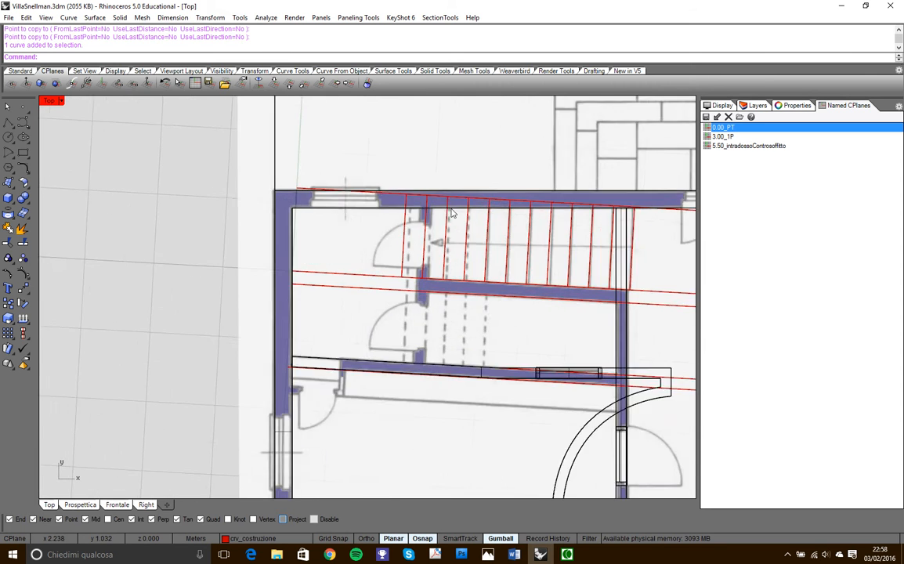
pyautogui.scroll(-8, 501, 254)
pyautogui.moveTo(501, 255); pyautogui.dragTo(456, 257, button='right')
pyautogui.scroll(6, 456, 257)
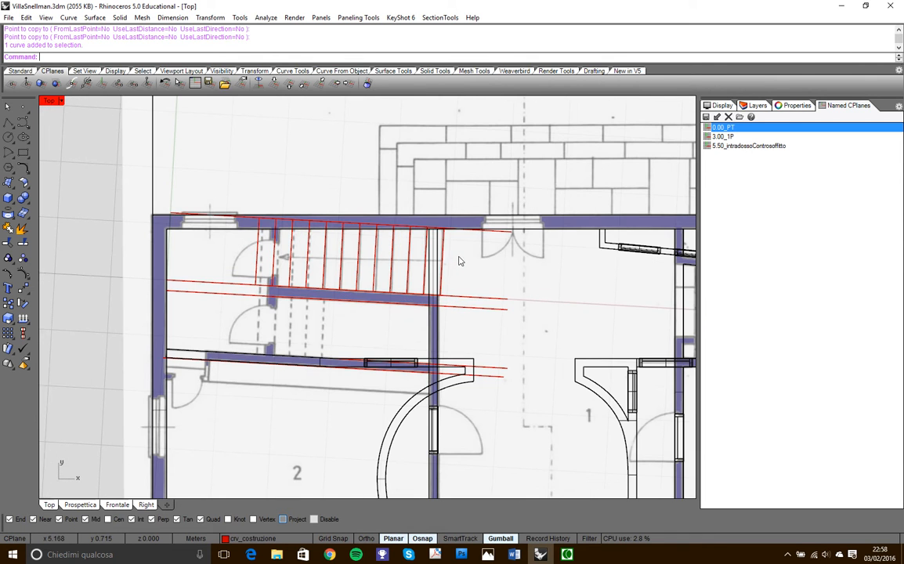
pyautogui.click(442, 252)
pyautogui.scroll(10, 458, 262)
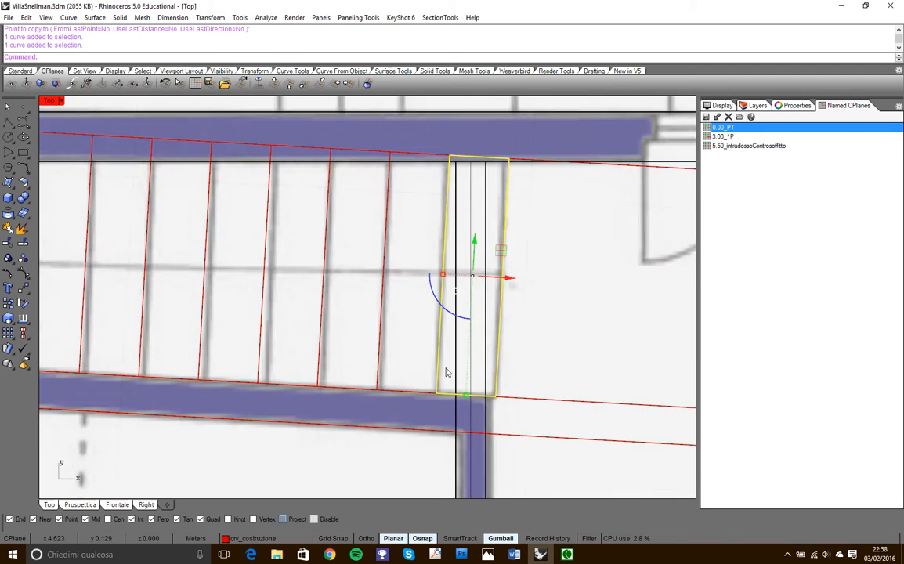
pyautogui.moveTo(445, 354); pyautogui.dragTo(159, 240)
pyautogui.scroll(-8, 401, 343)
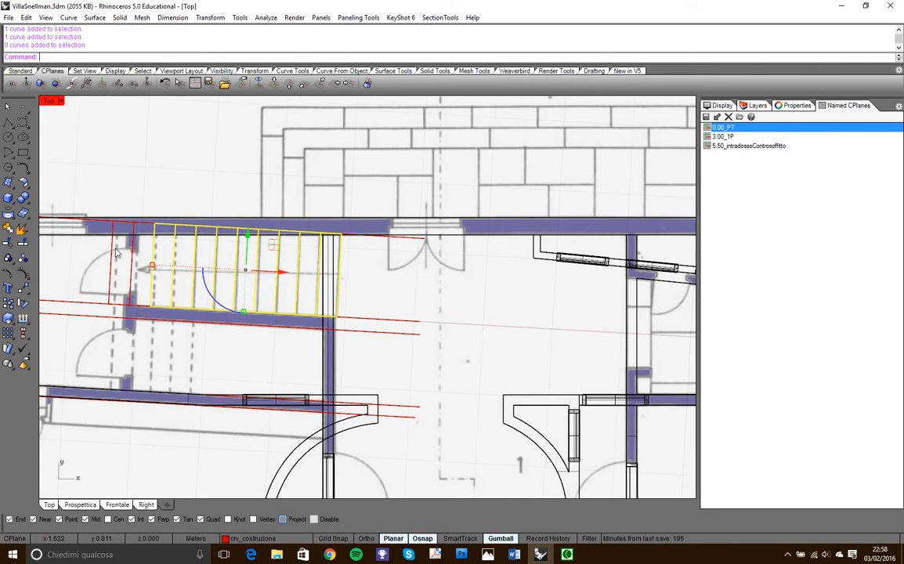
pyautogui.scroll(4, 167, 262)
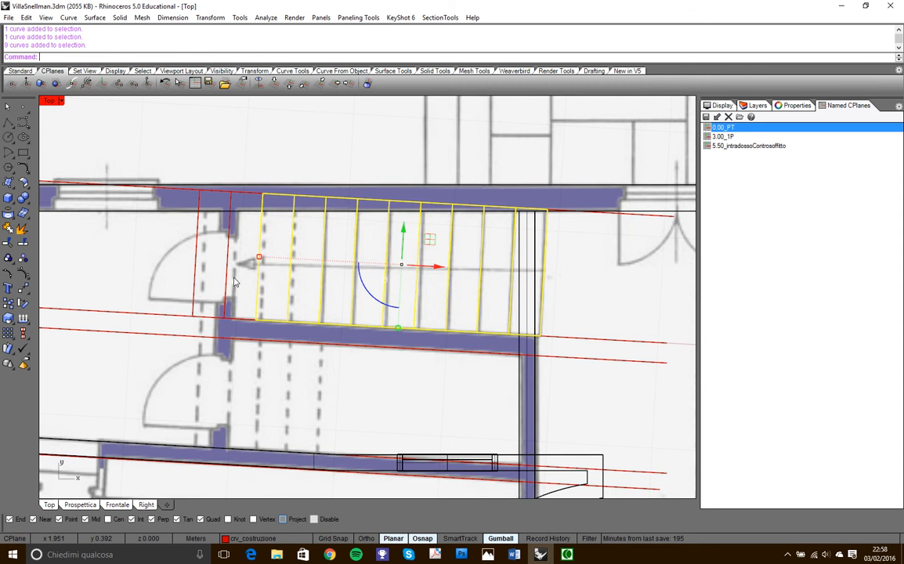
pyautogui.keyDown('shift'); pyautogui.moveTo(235, 257); pyautogui.dragTo(171, 244); pyautogui.keyUp('shift')
pyautogui.scroll(1, 550, 250)
pyautogui.scroll(-6, 551, 282)
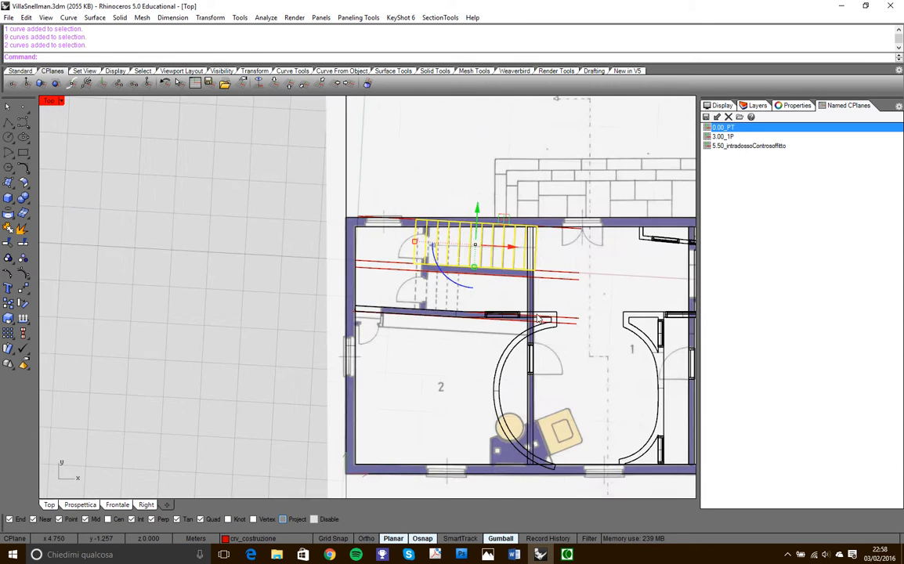
# - Deselect the first seven treads and copy the last four across the dividing wall, snapped perpendicular to its far construction line
pyautogui.scroll(5, 485, 288)
pyautogui.moveTo(630, 208); pyautogui.dragTo(443, 184)
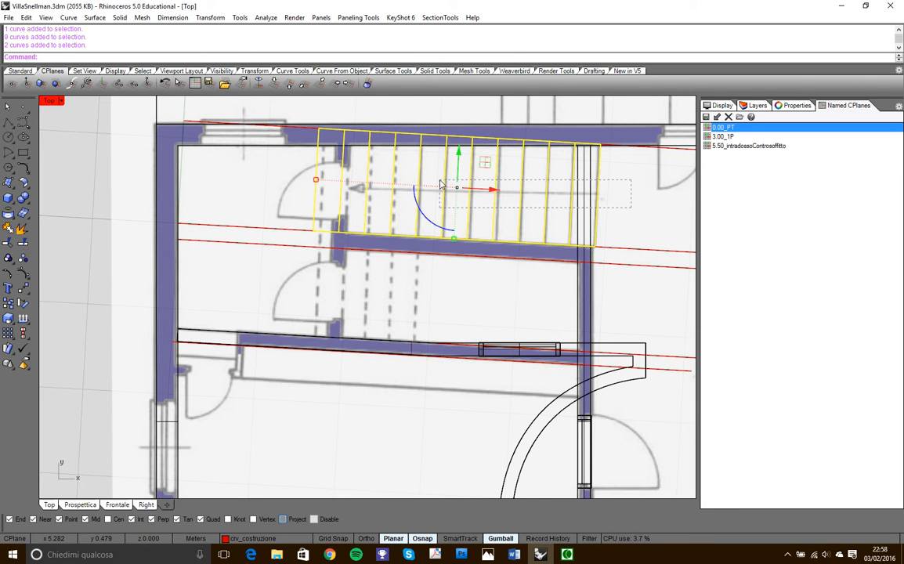
pyautogui.keyDown('ctrl'); pyautogui.moveTo(441, 185); pyautogui.dragTo(440, 186); pyautogui.keyUp('ctrl')
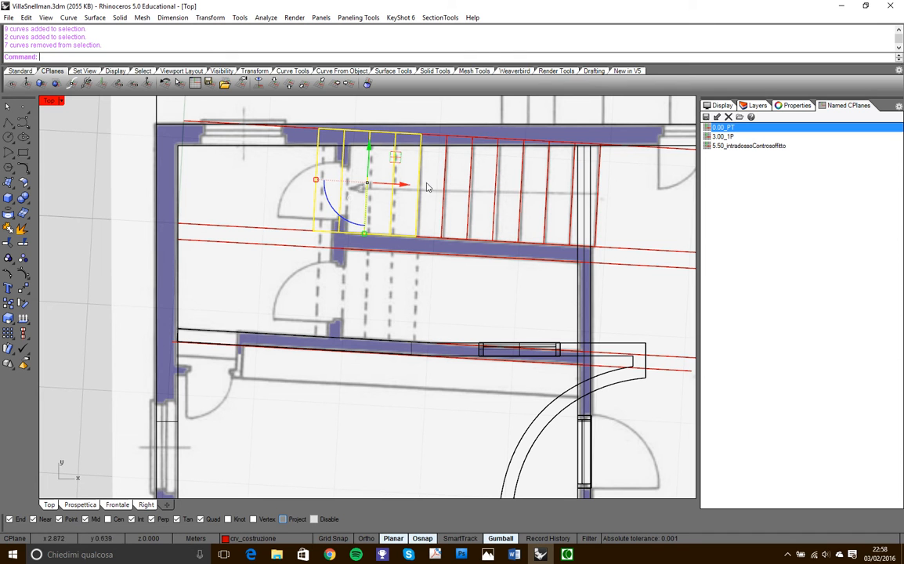
pyautogui.click(8, 303)
pyautogui.scroll(4, 425, 164)
pyautogui.click(418, 122)
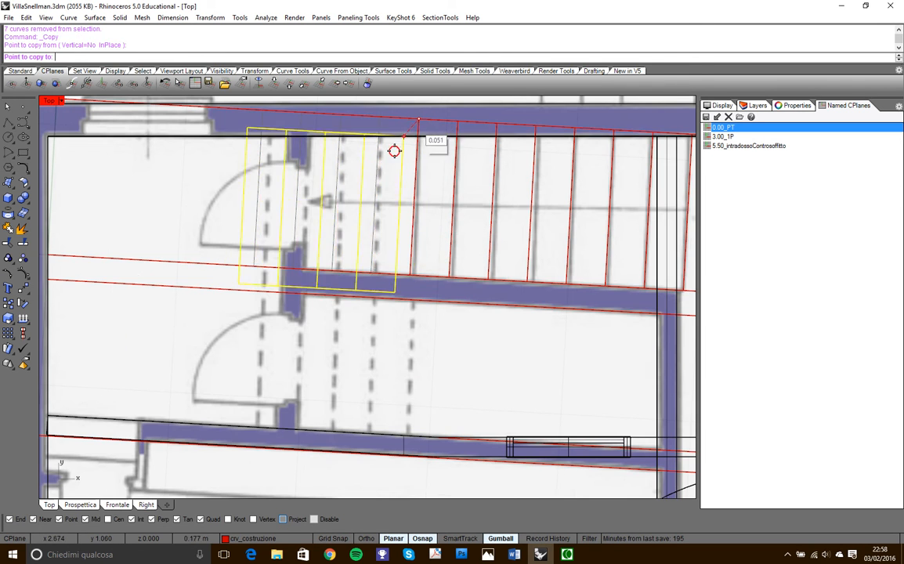
pyautogui.scroll(3, 384, 313)
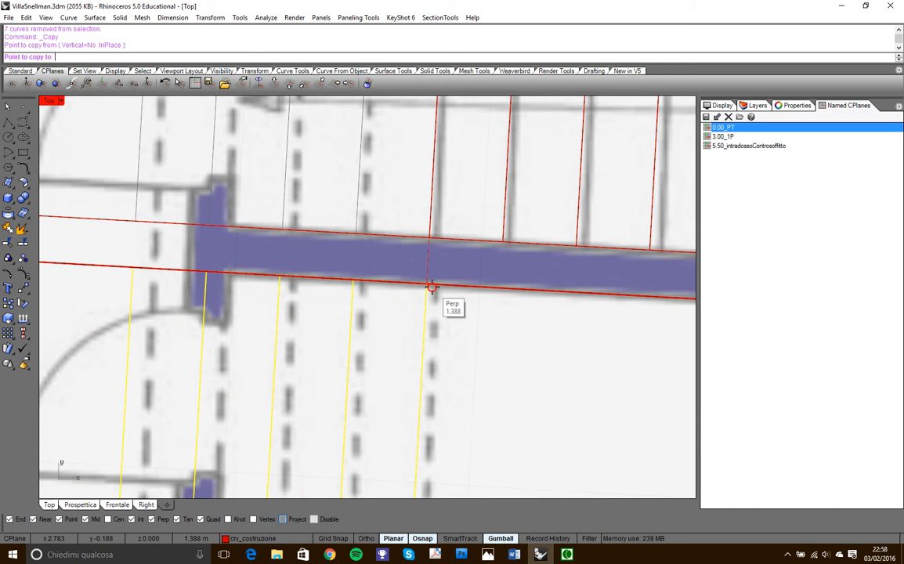
pyautogui.click(429, 285)
pyautogui.scroll(-5, 435, 292)
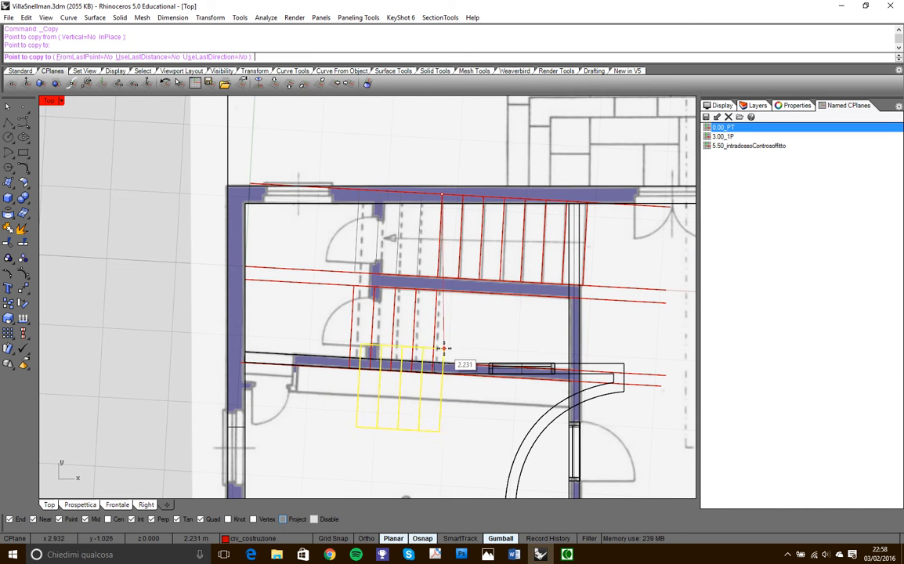
pyautogui.rightClick(463, 347)
pyautogui.click(459, 328)
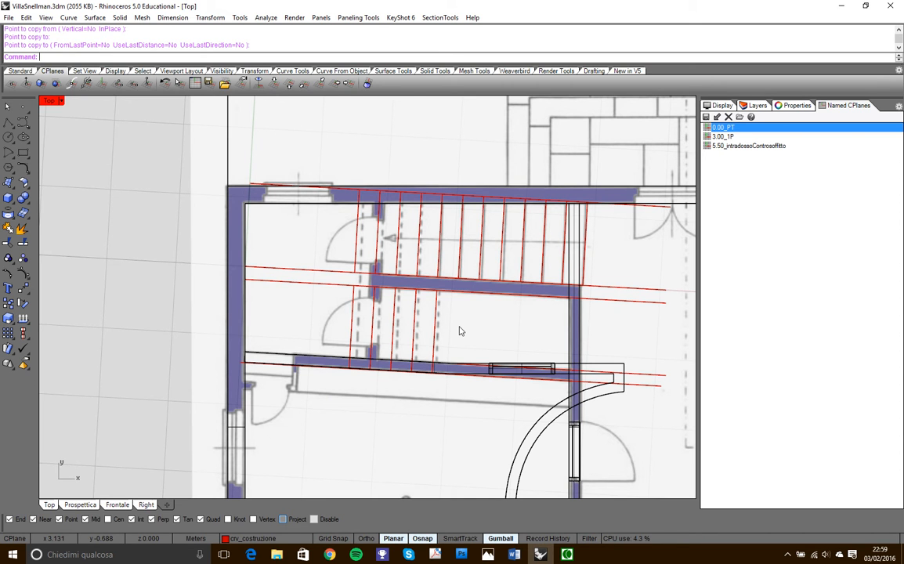
# - Delete the inner of the two construction lines along the wall beside the second flight
pyautogui.click(649, 374)
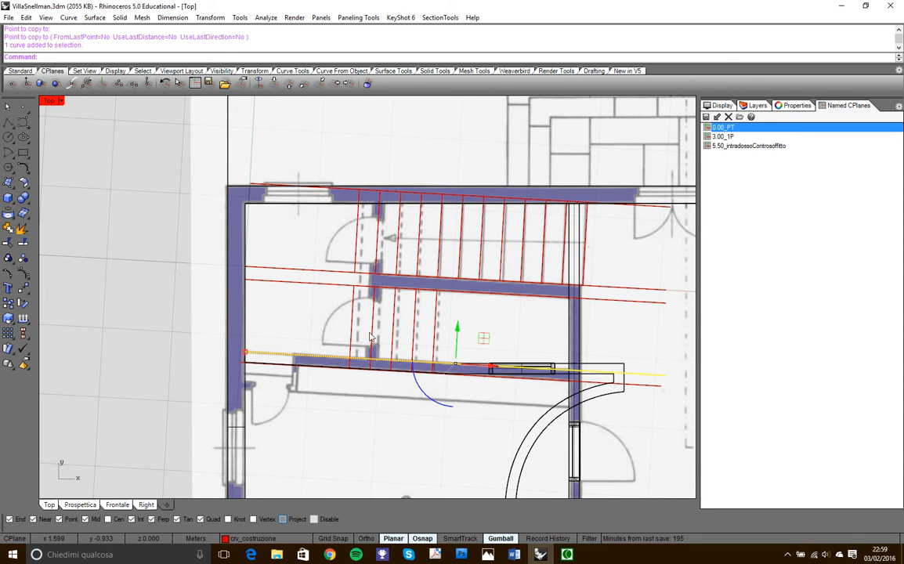
pyautogui.scroll(3, 337, 345)
pyautogui.scroll(-3, 282, 357)
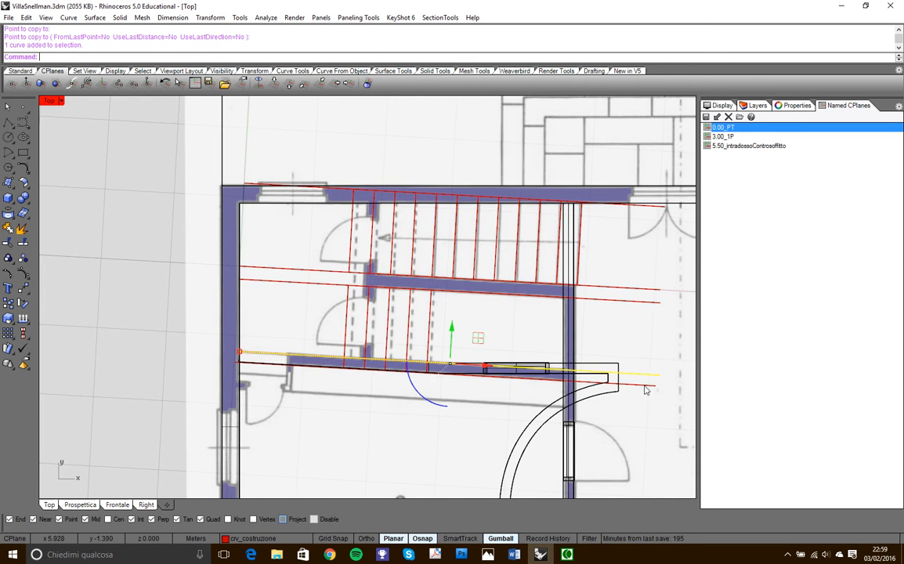
pyautogui.press('Delete')
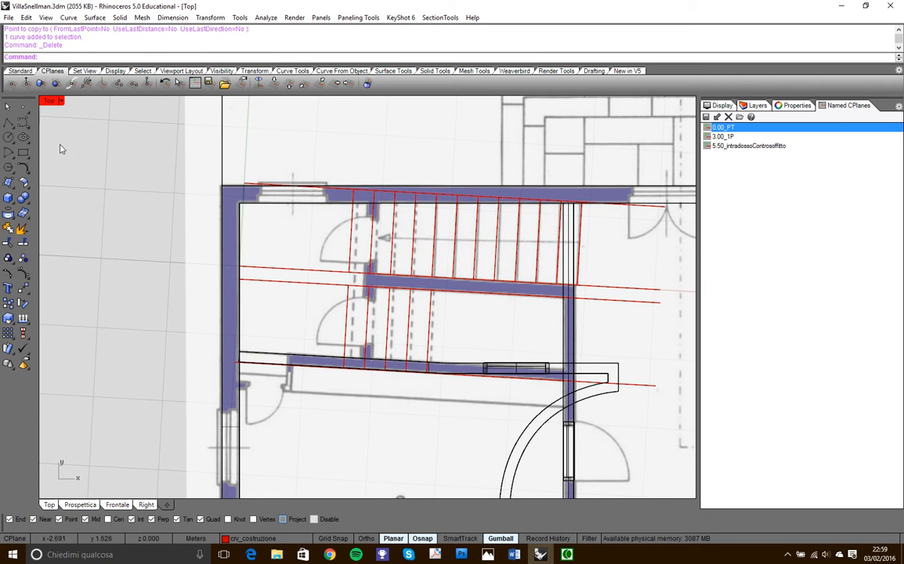
# - Switch to the maximized Prospettica view and turn off the ParetiEsterne layer to expose the stair outlines
pyautogui.doubleClick(48, 102)
pyautogui.doubleClick(368, 104)
pyautogui.moveTo(432, 196); pyautogui.dragTo(367, 173, button='right')
pyautogui.scroll(2, 368, 172)
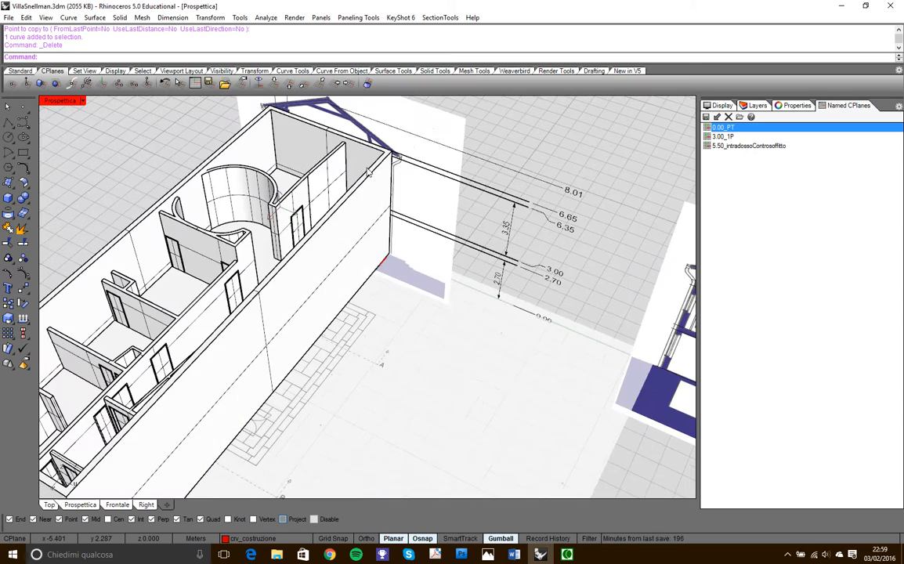
pyautogui.click(759, 106)
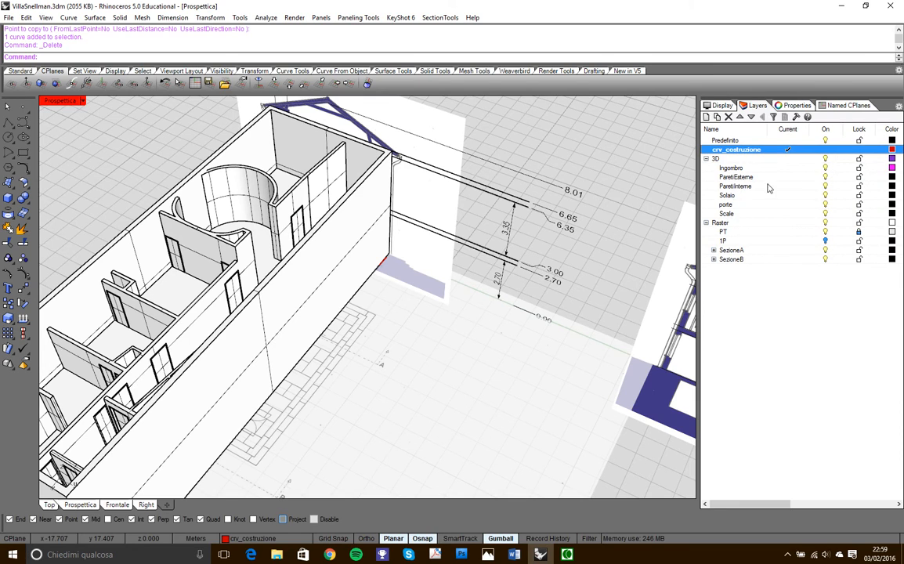
pyautogui.click(826, 178)
pyautogui.moveTo(445, 367); pyautogui.dragTo(368, 311, button='right')
pyautogui.scroll(10, 368, 311)
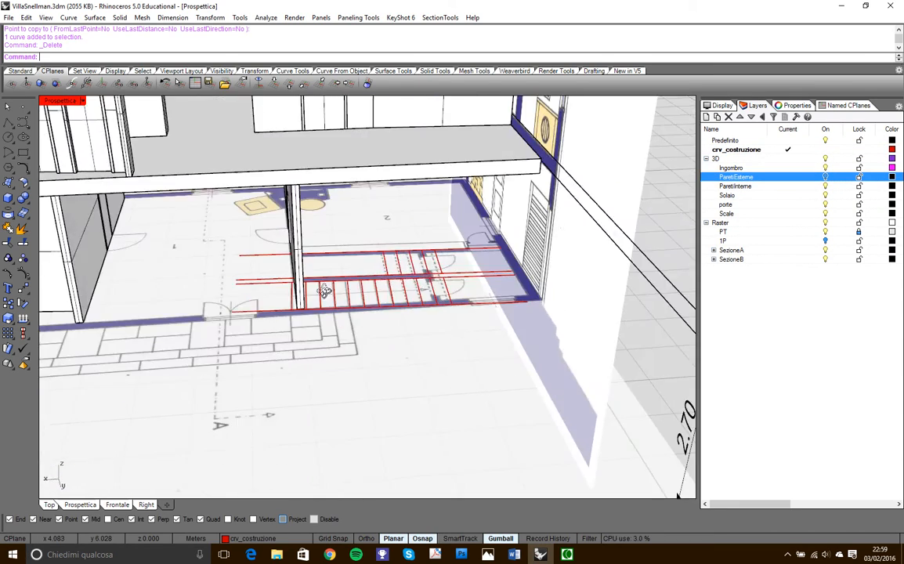
pyautogui.scroll(-12, 383, 303)
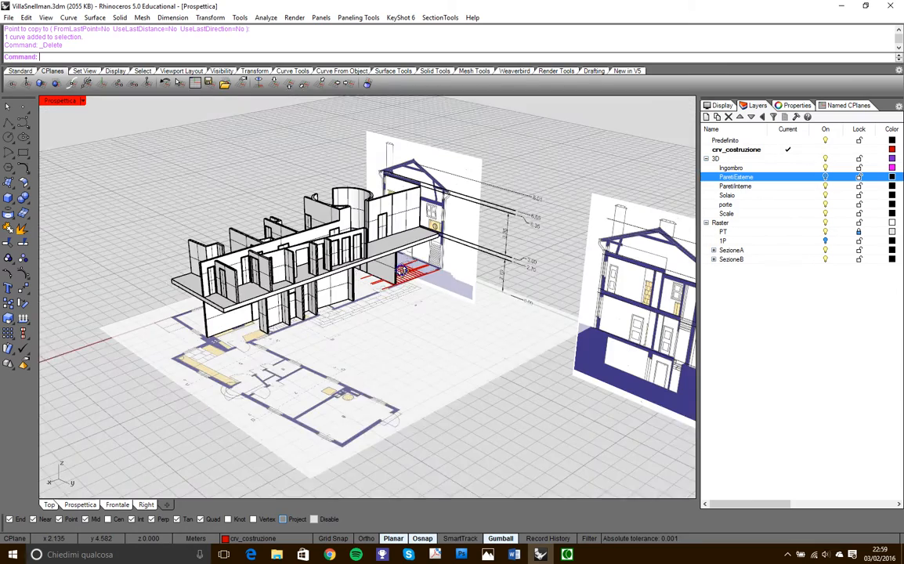
pyautogui.moveTo(401, 270); pyautogui.dragTo(396, 287, button='right')
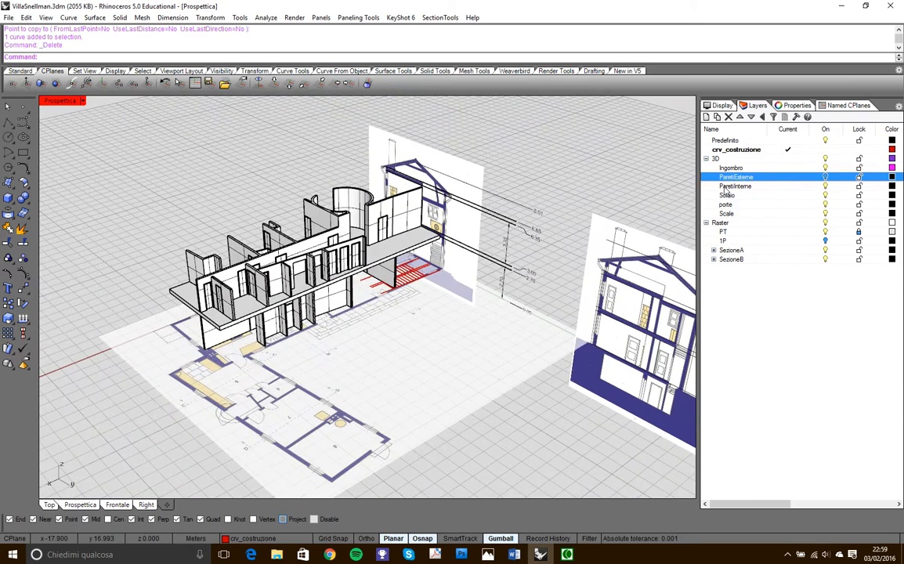
# - Turn off the Solaio, ParetiInterne and porte layers, leaving the tread outlines on the ground floor plan
pyautogui.click(825, 196)
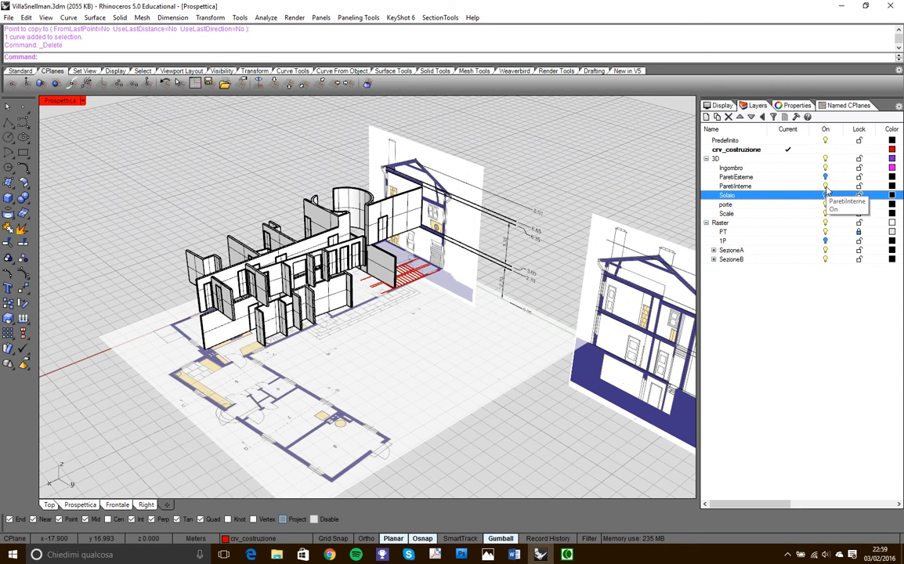
pyautogui.click(824, 187)
pyautogui.scroll(6, 338, 244)
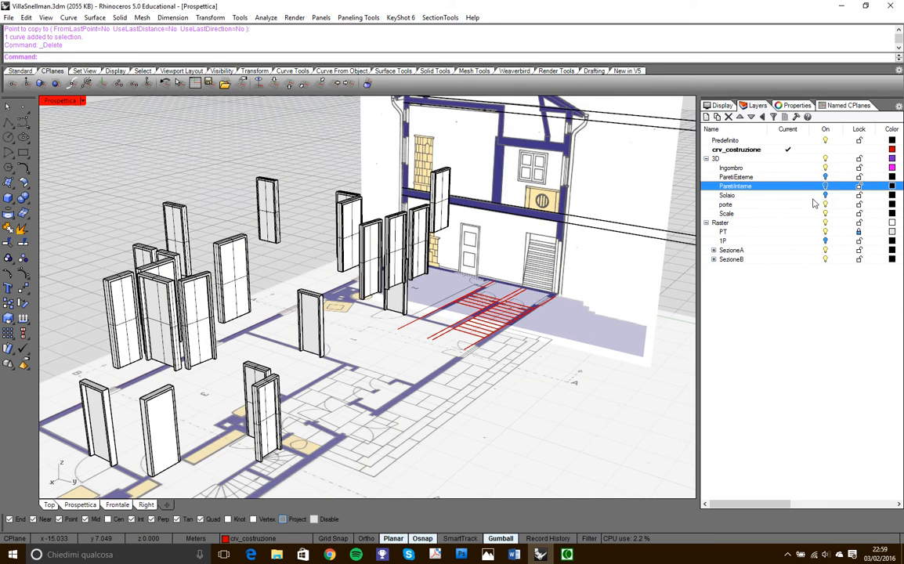
pyautogui.click(826, 206)
pyautogui.moveTo(337, 235); pyautogui.dragTo(458, 301, button='right')
pyautogui.scroll(4, 454, 190)
pyautogui.moveTo(325, 227); pyautogui.dragTo(407, 242, button='right')
pyautogui.moveTo(352, 249); pyautogui.dragTo(450, 272, button='right')
pyautogui.scroll(3, 210, 217)
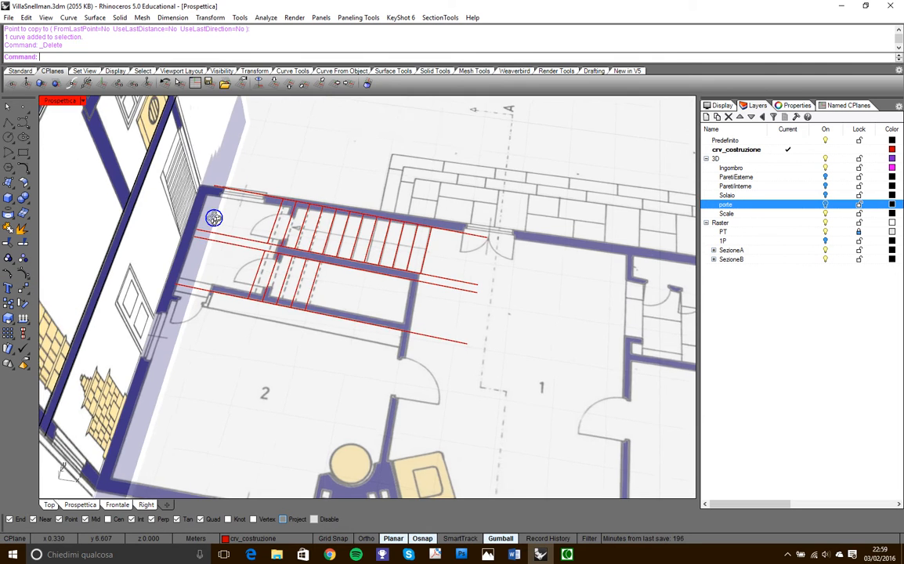
# - Delete the two construction lines along the dividing wall between the stair flights
pyautogui.scroll(2, 234, 250)
pyautogui.scroll(-2, 233, 252)
pyautogui.click(232, 276)
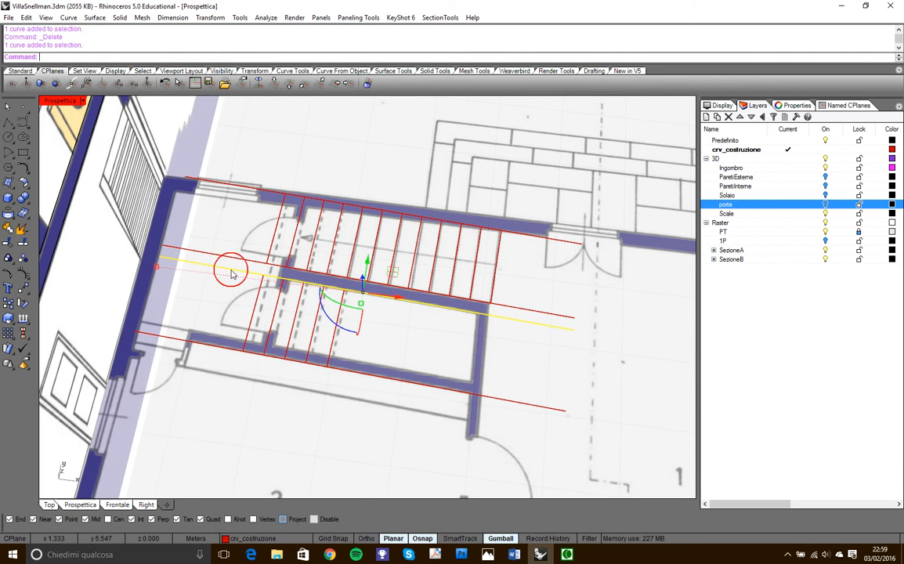
pyautogui.press('Delete')
pyautogui.click(239, 260)
pyautogui.press('Delete')
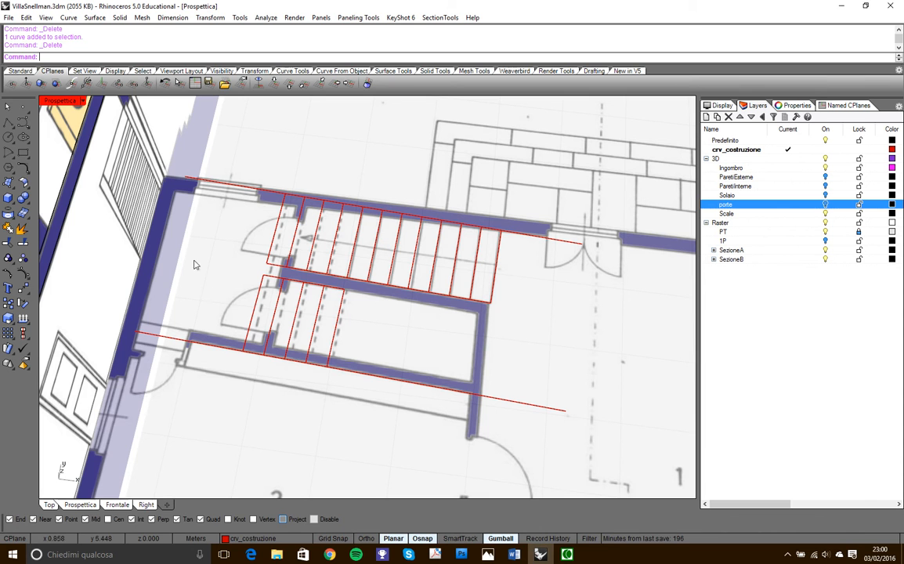
# - Try to draw the landing rectangle beside the stair flights in the perspective view, and delete the misplaced rectangle
pyautogui.click(23, 153)
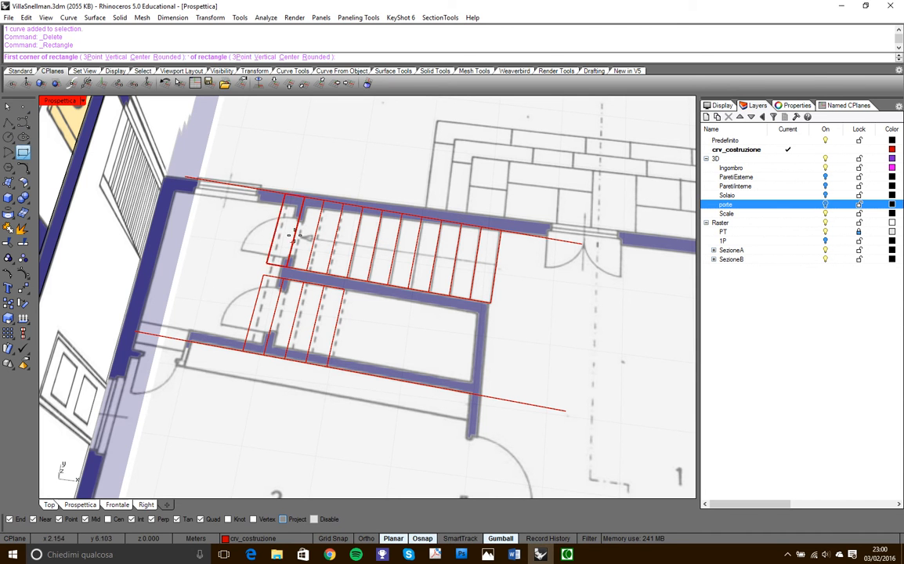
pyautogui.click(286, 195)
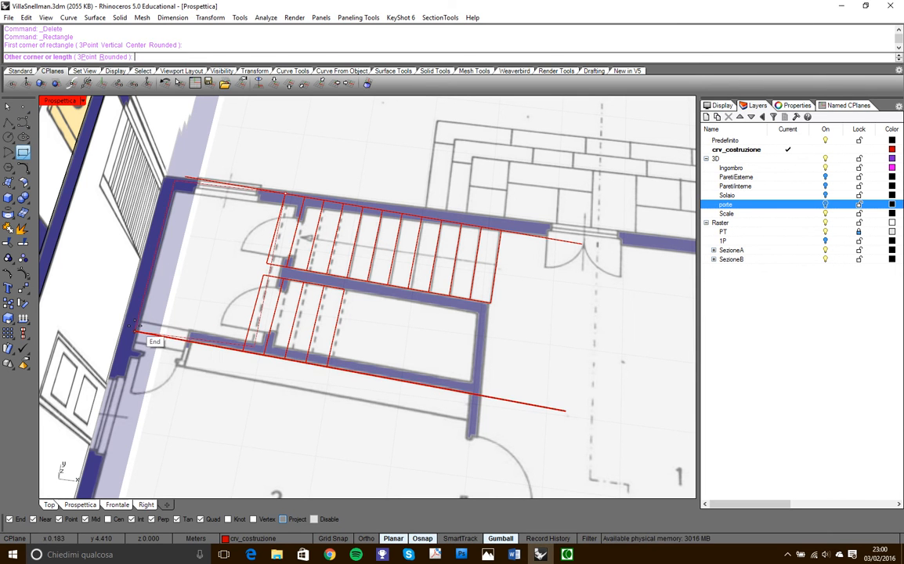
pyautogui.click(134, 323)
pyautogui.moveTo(181, 318); pyautogui.dragTo(220, 304, button='right')
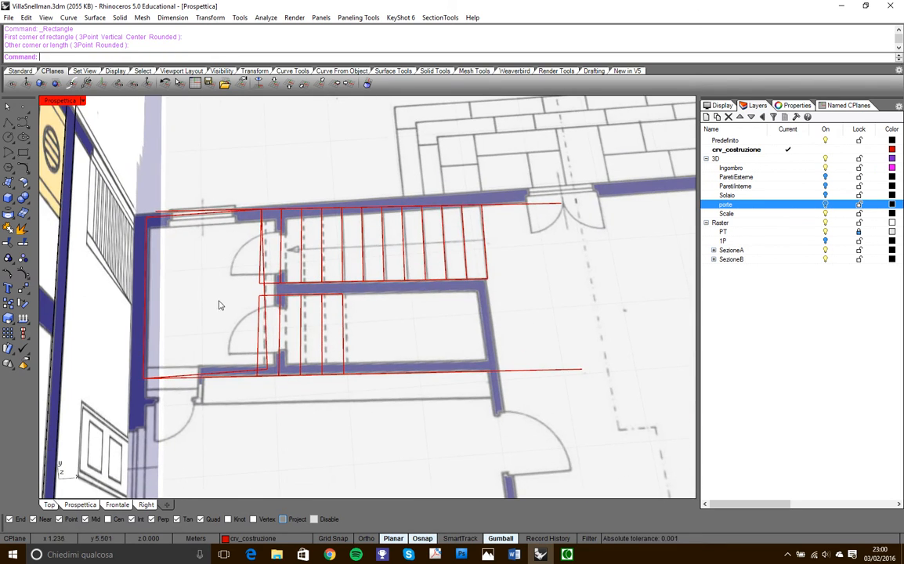
pyautogui.click(145, 323)
pyautogui.press('Delete')
# - In the maximized Top view, draw the landing rectangle from the first flight's outer tread corner to the end of the opposite construction line
pyautogui.doubleClick(66, 103)
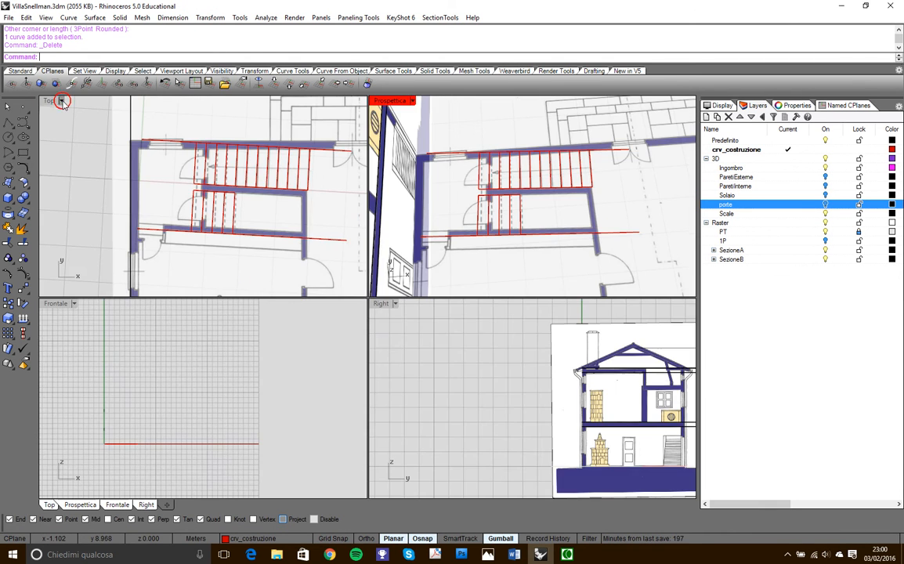
pyautogui.doubleClick(51, 100)
pyautogui.scroll(3, 332, 216)
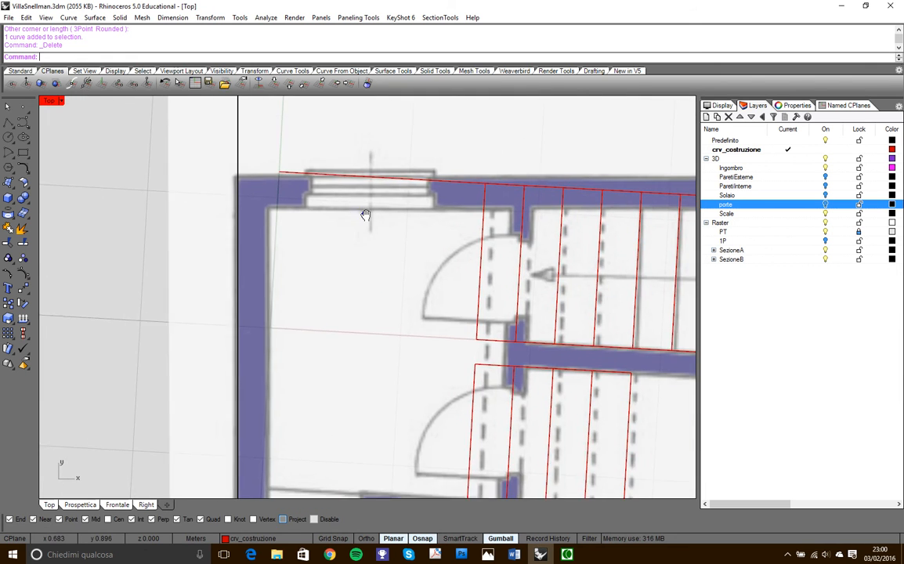
pyautogui.scroll(-3, 365, 208)
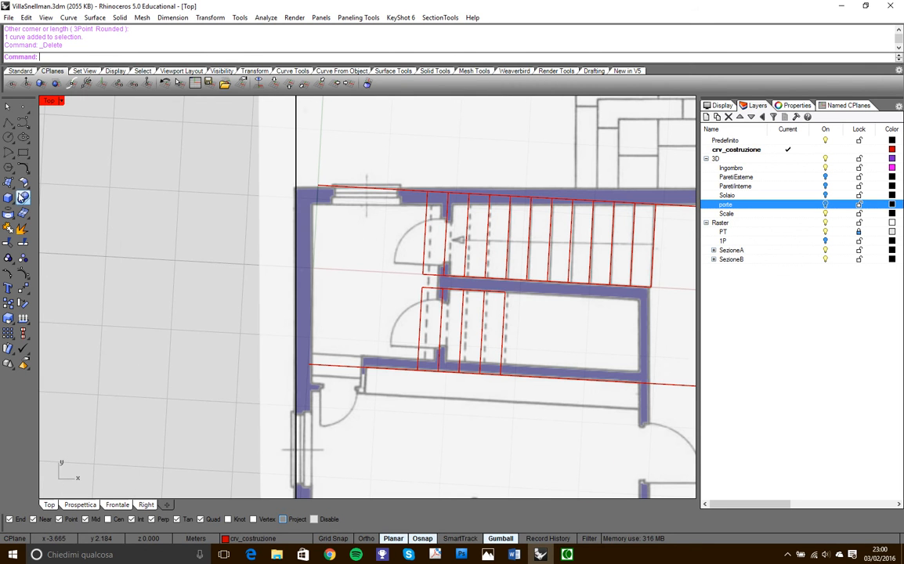
pyautogui.click(22, 152)
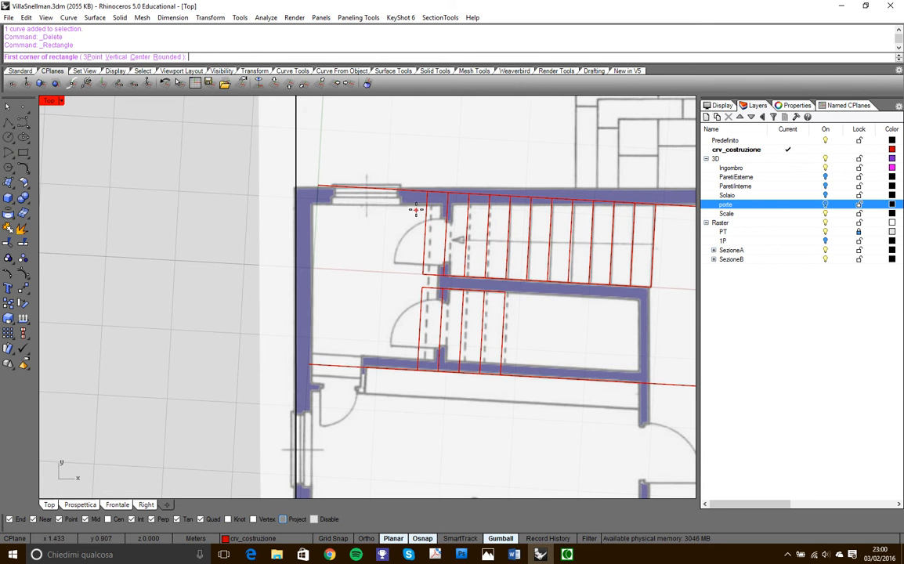
pyautogui.click(424, 196)
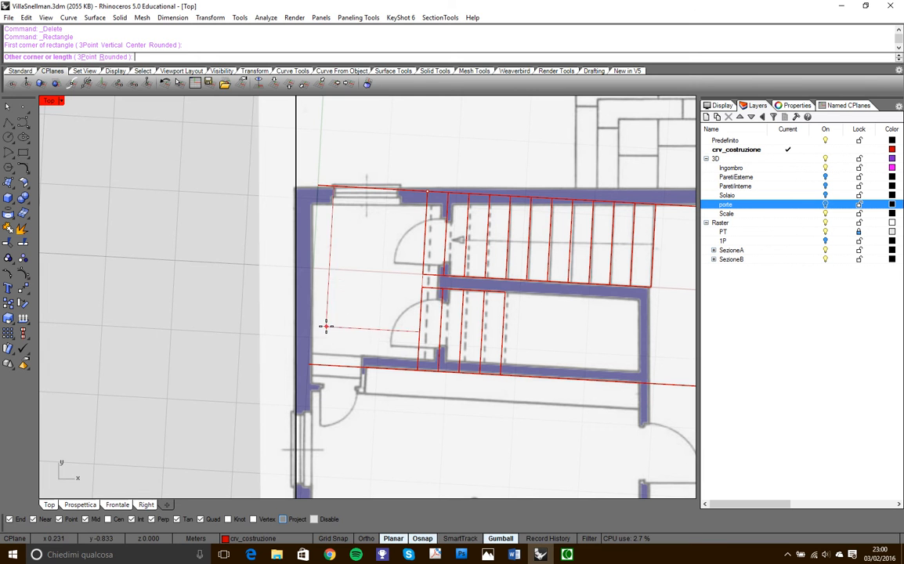
pyautogui.click(309, 365)
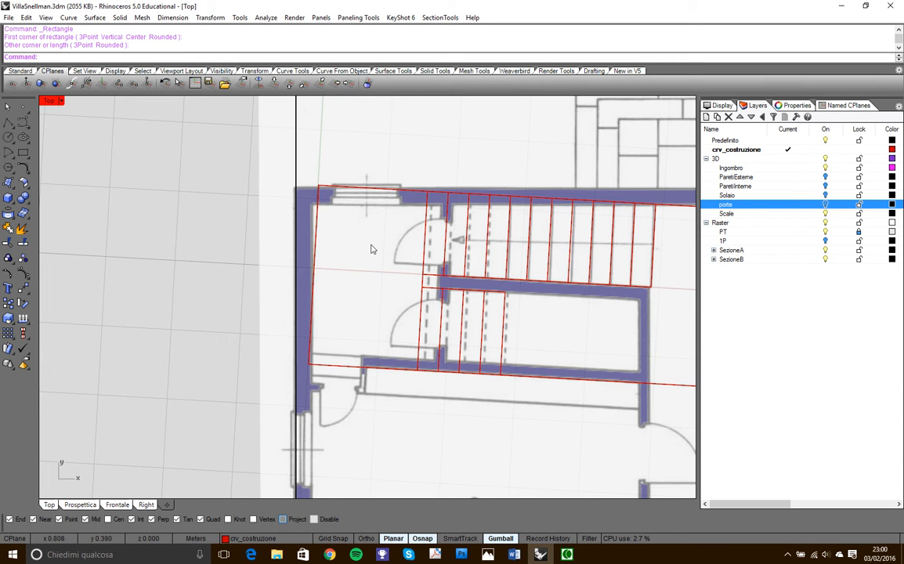
pyautogui.scroll(-5, 372, 249)
pyautogui.scroll(4, 407, 237)
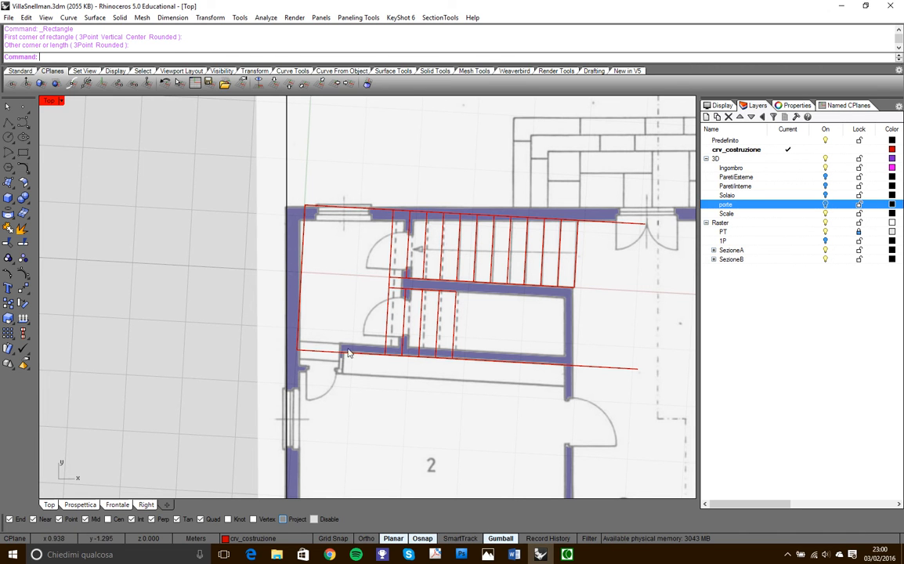
pyautogui.scroll(5, 305, 225)
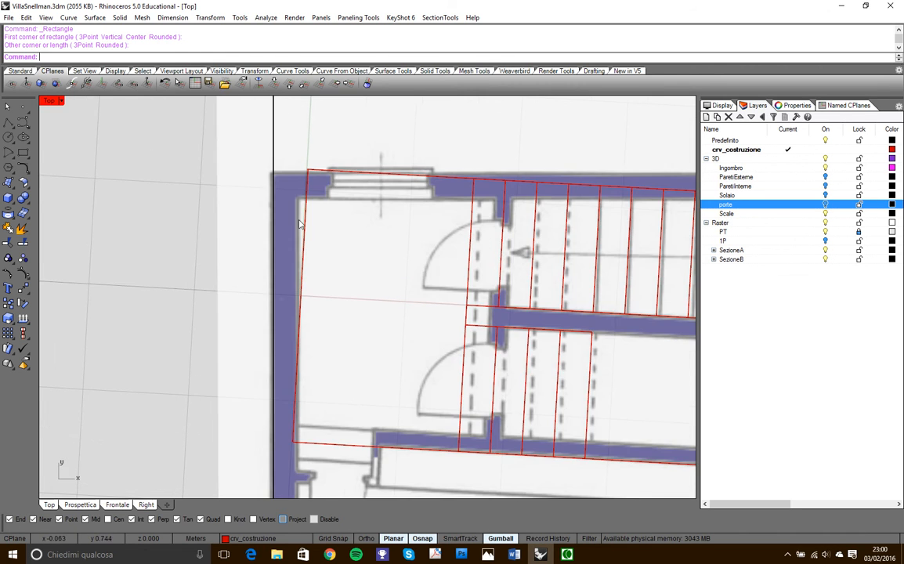
pyautogui.scroll(-3, 308, 198)
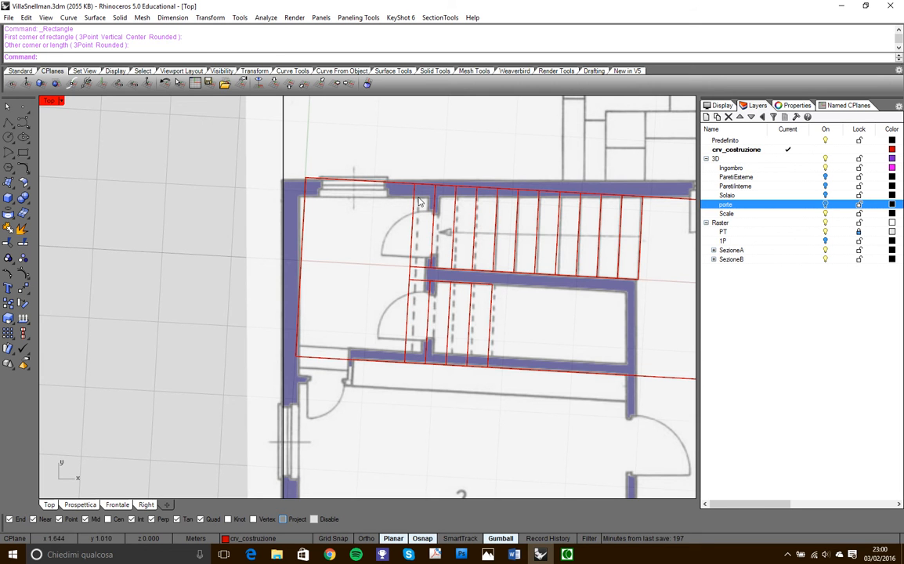
pyautogui.scroll(4, 417, 202)
pyautogui.scroll(-3, 316, 217)
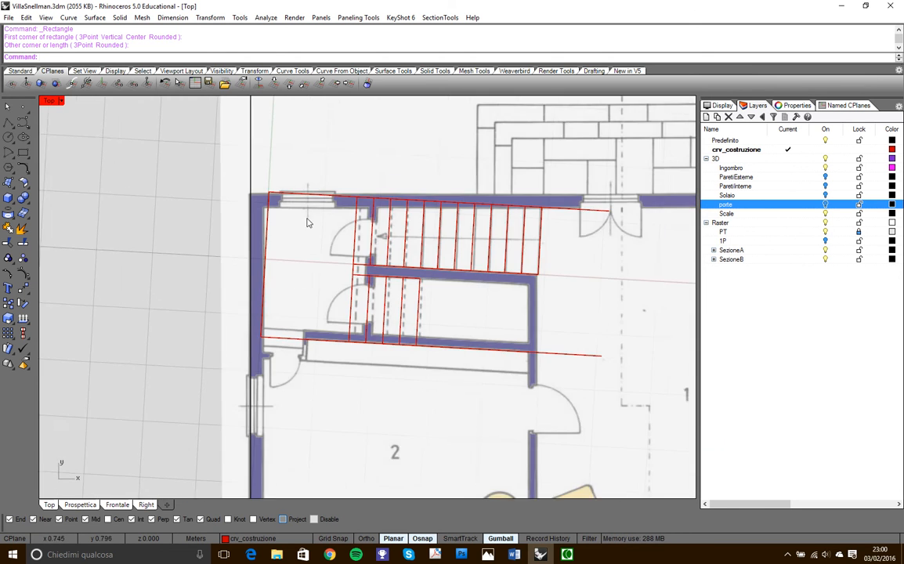
# - Turn on the landing rectangle's control points and move the two on the outer wall side about 0.4 m outward, away from the flights
pyautogui.click(305, 202)
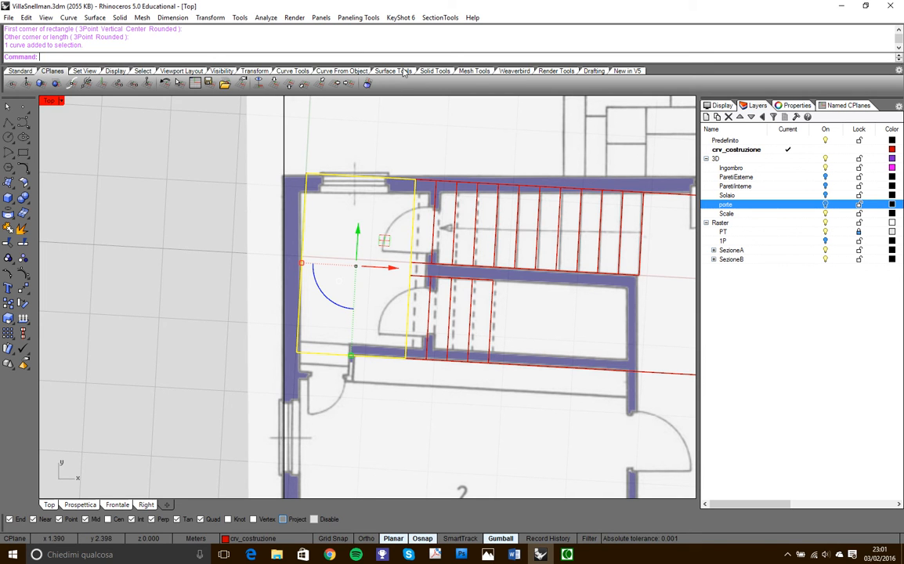
pyautogui.click(293, 69)
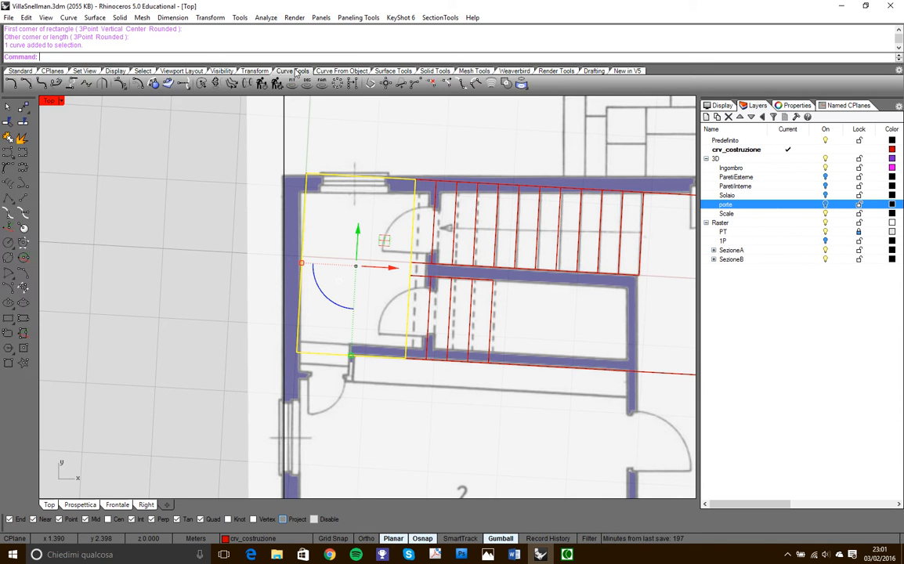
pyautogui.click(120, 83)
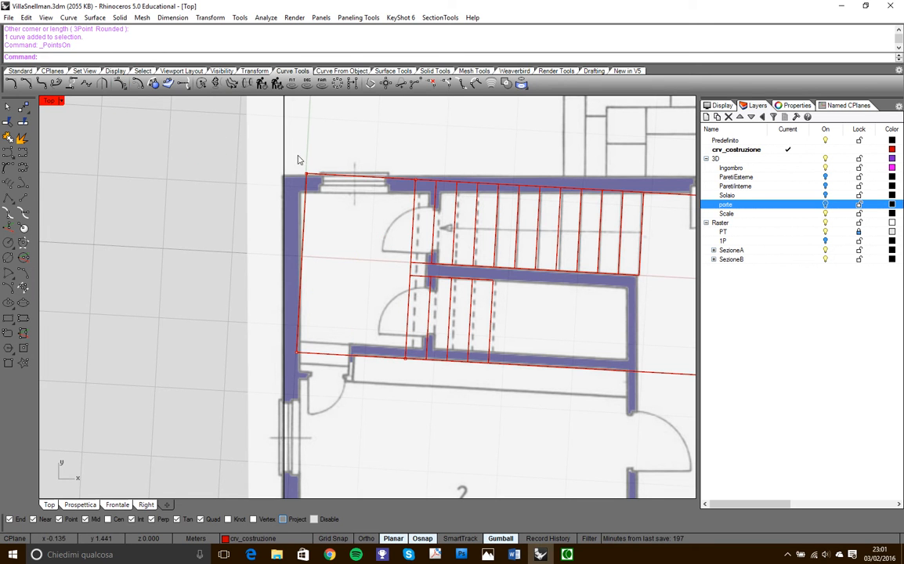
pyautogui.moveTo(181, 136); pyautogui.dragTo(312, 368)
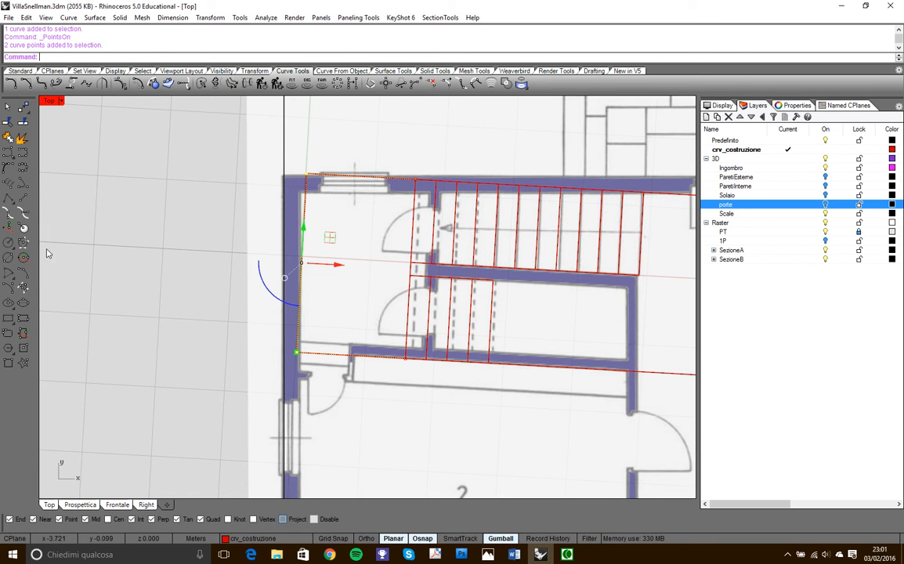
pyautogui.click(23, 107)
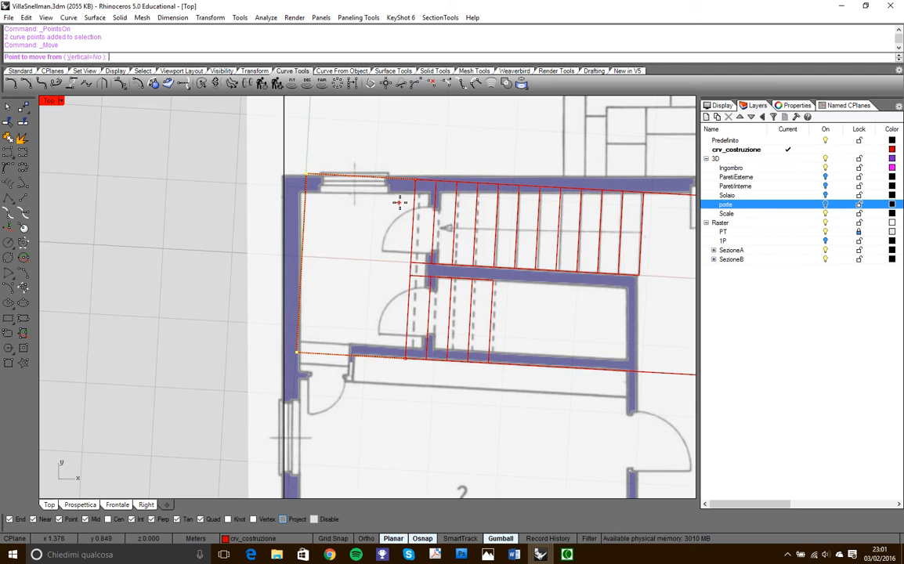
pyautogui.scroll(6, 400, 197)
pyautogui.click(426, 163)
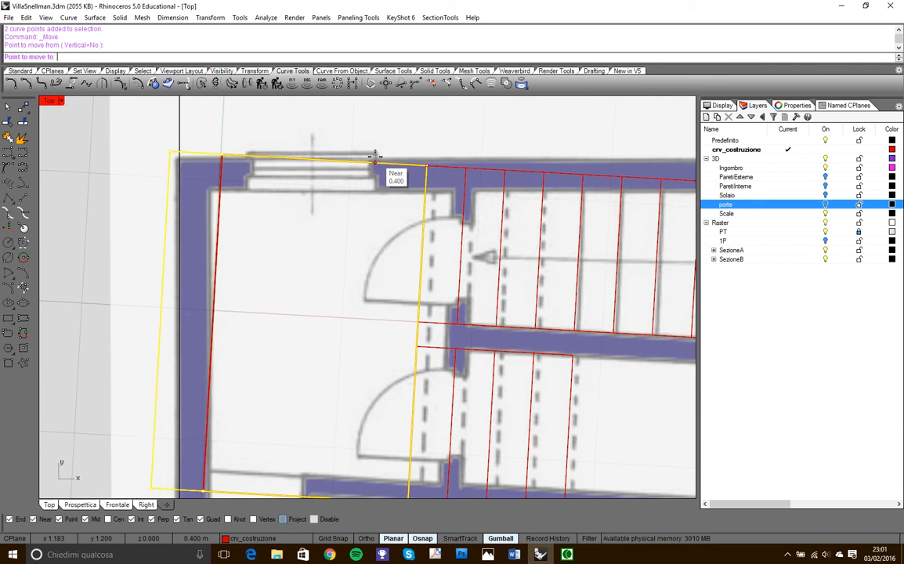
pyautogui.click(374, 157)
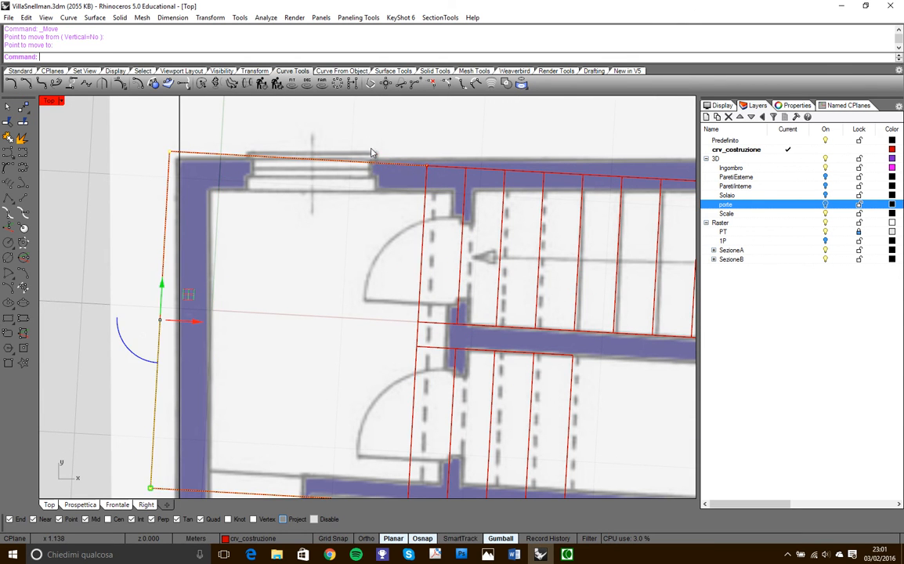
pyautogui.scroll(-5, 373, 157)
pyautogui.press('Escape')
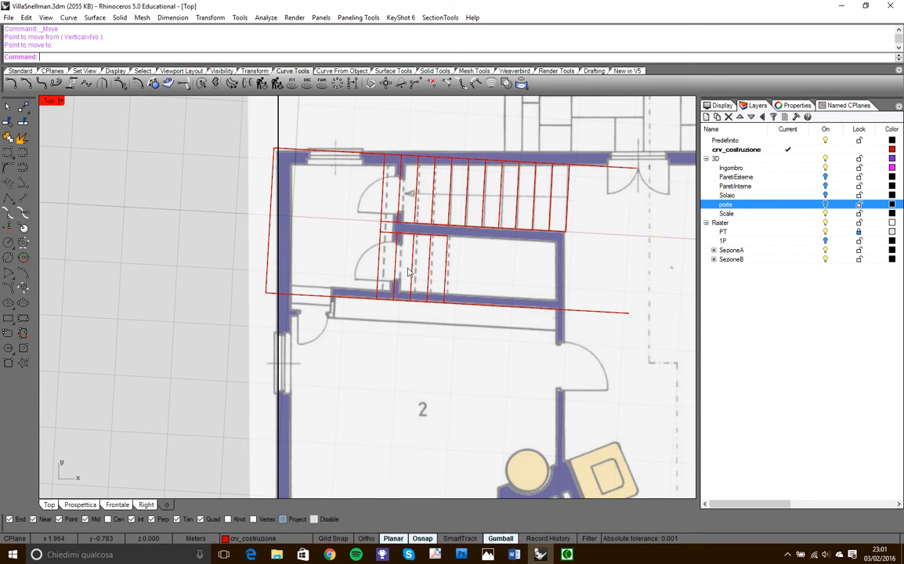
# - Switch to the maximized Prospettica view and examine the stair outlines against the floor-level dimensions on the section drawings
pyautogui.moveTo(438, 247); pyautogui.dragTo(396, 252, button='right')
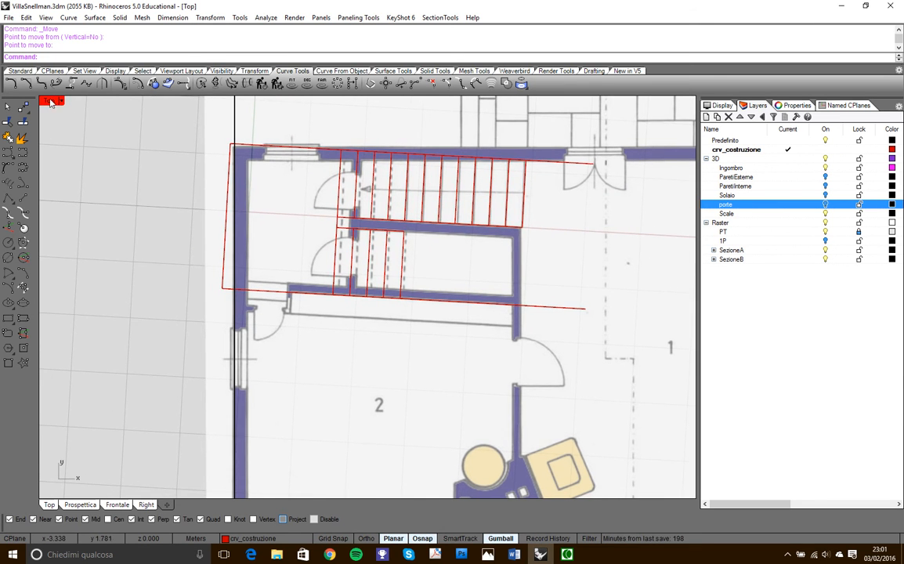
pyautogui.doubleClick(55, 102)
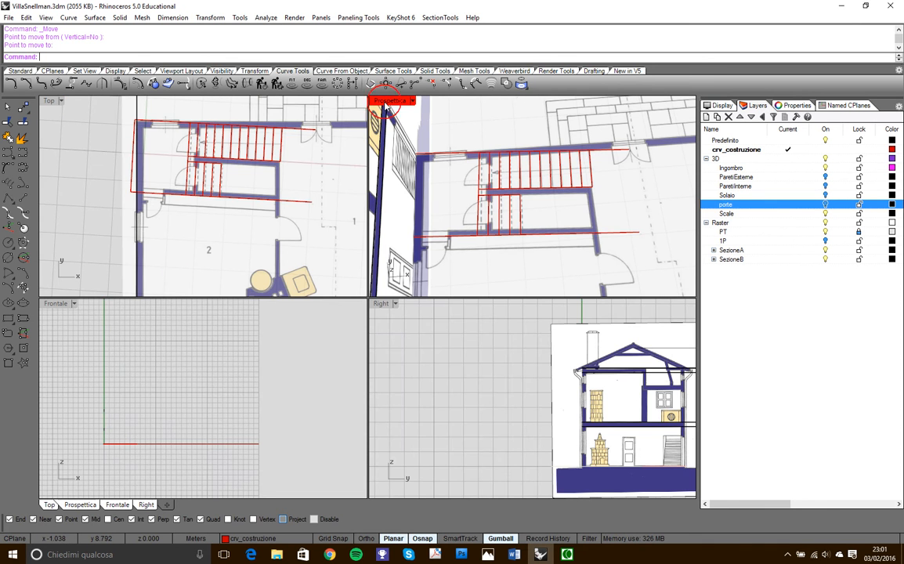
pyautogui.doubleClick(389, 102)
pyautogui.moveTo(382, 235); pyautogui.dragTo(389, 275, button='right')
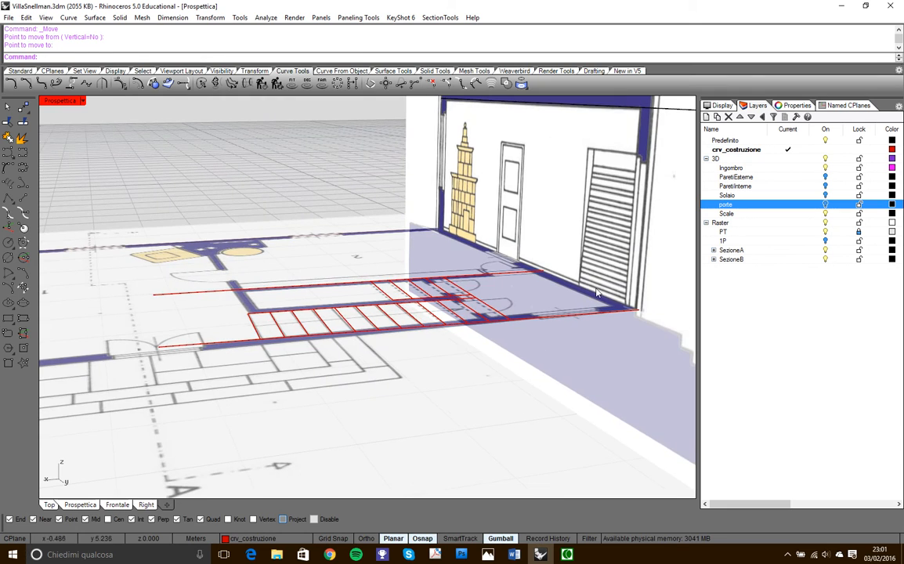
pyautogui.moveTo(571, 285); pyautogui.dragTo(557, 310, button='right')
pyautogui.scroll(-6, 479, 273)
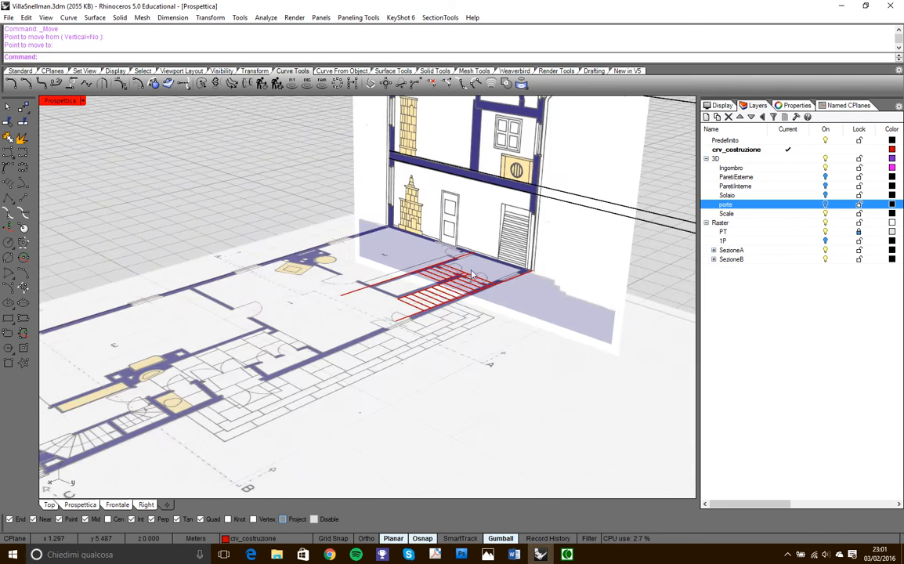
pyautogui.moveTo(393, 292); pyautogui.dragTo(415, 290, button='right')
pyautogui.scroll(4, 415, 290)
pyautogui.scroll(6, 439, 298)
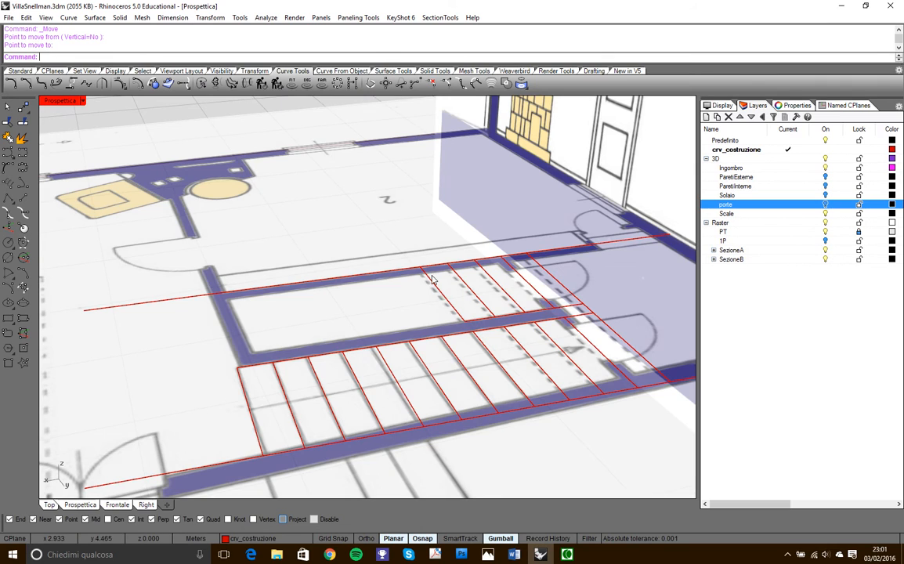
pyautogui.scroll(-9, 445, 300)
pyautogui.moveTo(445, 302); pyautogui.dragTo(540, 292, button='right')
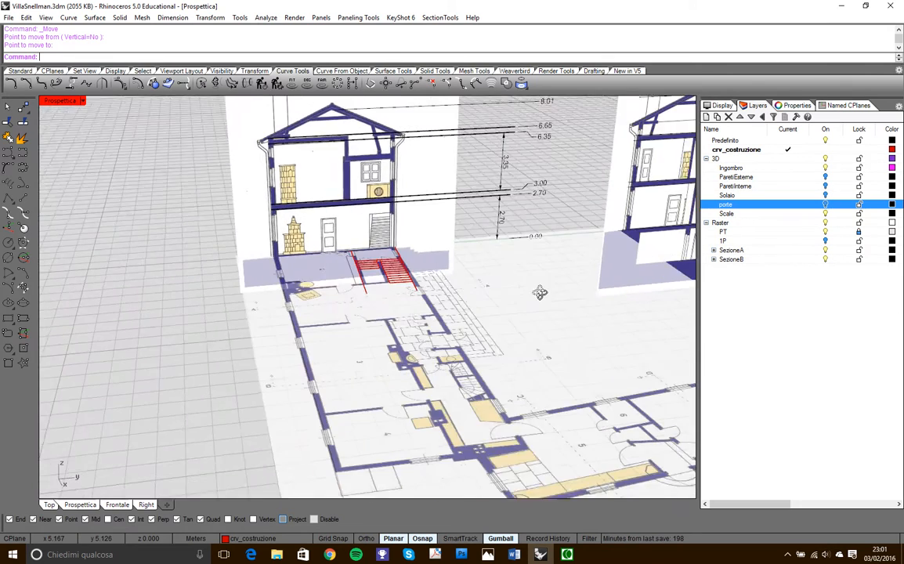
pyautogui.scroll(5, 511, 217)
pyautogui.scroll(2, 509, 217)
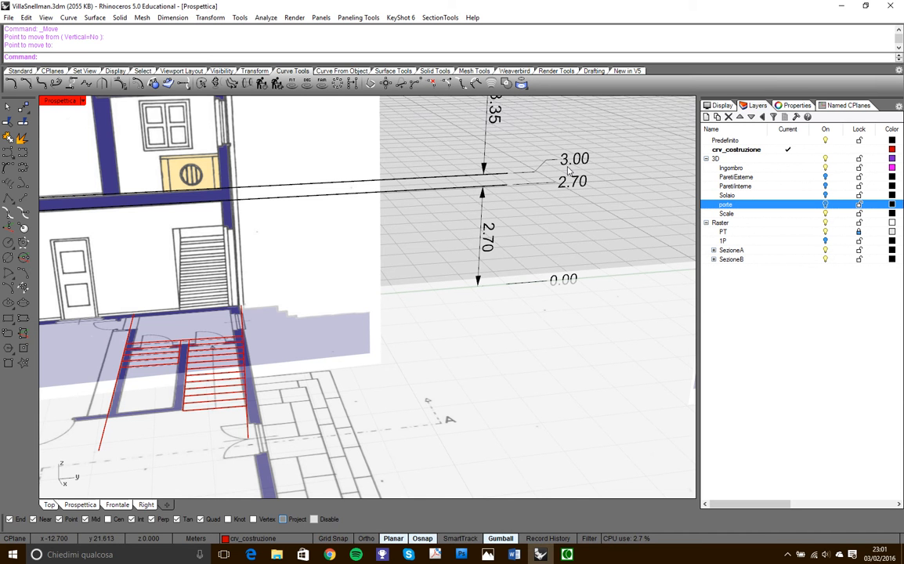
pyautogui.scroll(-6, 569, 170)
pyautogui.moveTo(352, 246); pyautogui.dragTo(441, 246, button='right')
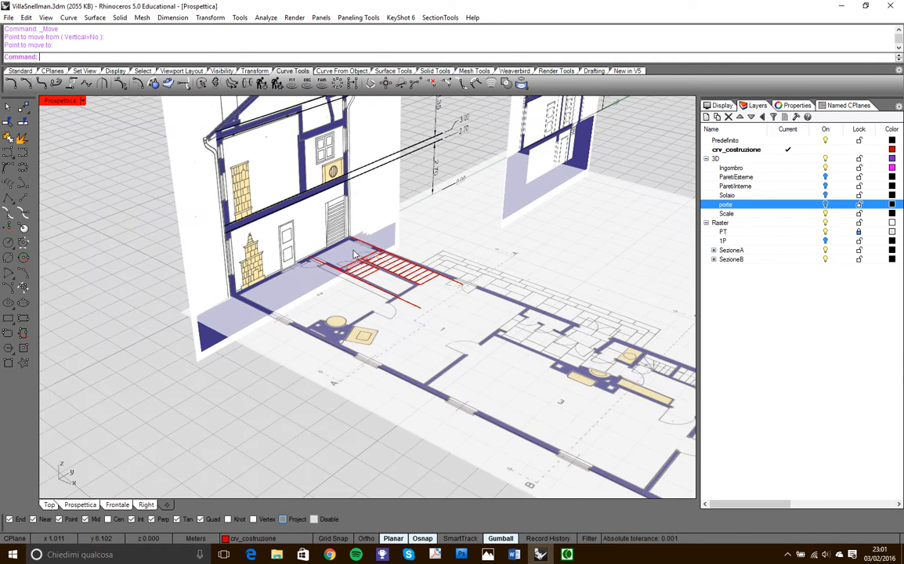
pyautogui.scroll(5, 330, 205)
pyautogui.scroll(-4, 302, 242)
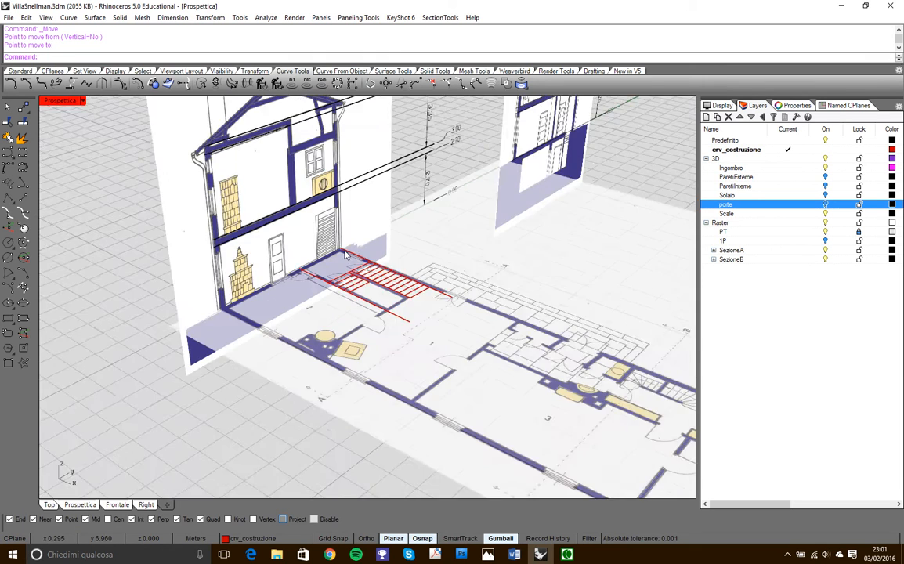
pyautogui.scroll(-3, 344, 255)
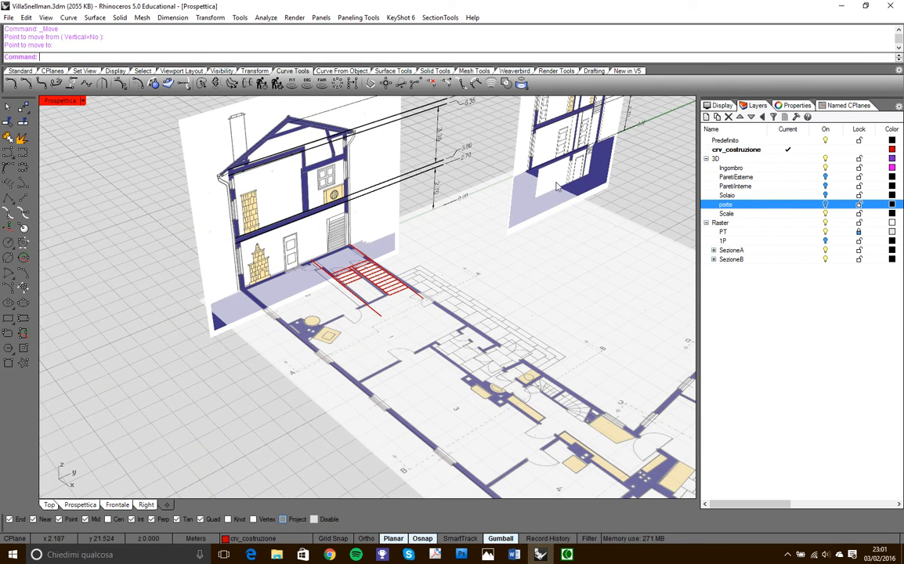
pyautogui.scroll(3, 440, 157)
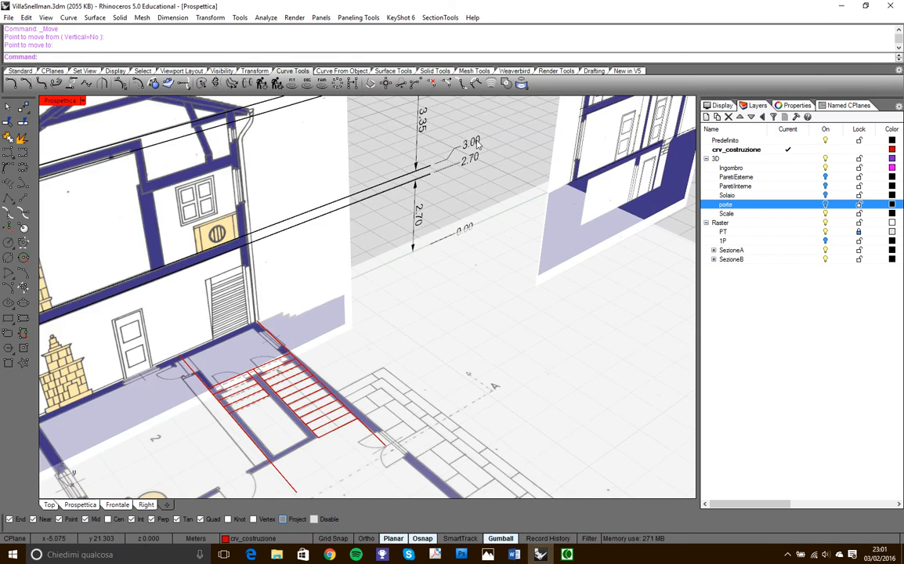
pyautogui.scroll(-5, 476, 143)
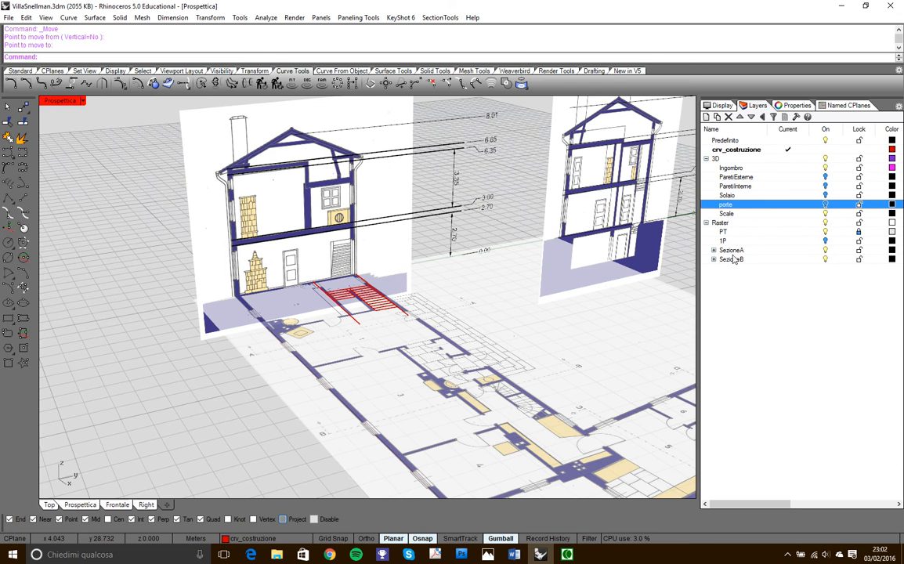
# - Turn off the SezioneA layer, keeping SezioneB on, to clear the section drawing from around the stair outlines
pyautogui.click(824, 259)
pyautogui.click(824, 259)
pyautogui.click(824, 250)
pyautogui.moveTo(487, 246); pyautogui.dragTo(363, 308, button='right')
pyautogui.scroll(5, 284, 328)
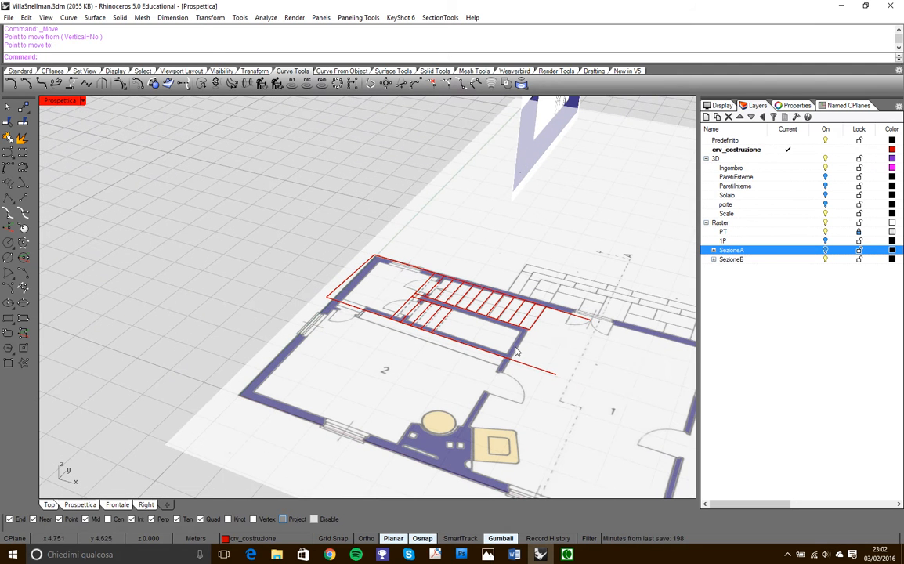
# - Delete the two long construction lines running along the outer sides of the stair flights and select a tread outline of the first flight
pyautogui.click(551, 374)
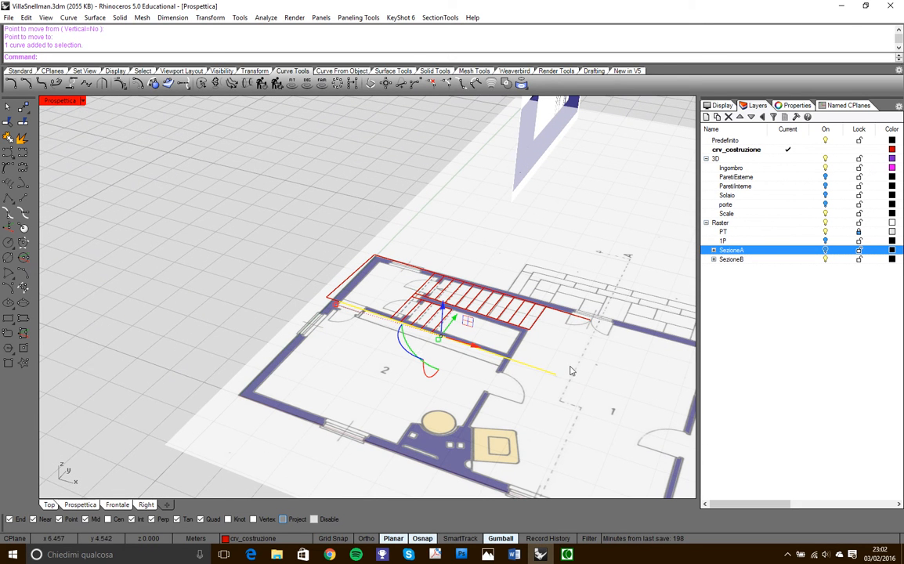
pyautogui.press('Delete')
pyautogui.click(583, 319)
pyautogui.press('Delete')
pyautogui.click(478, 321)
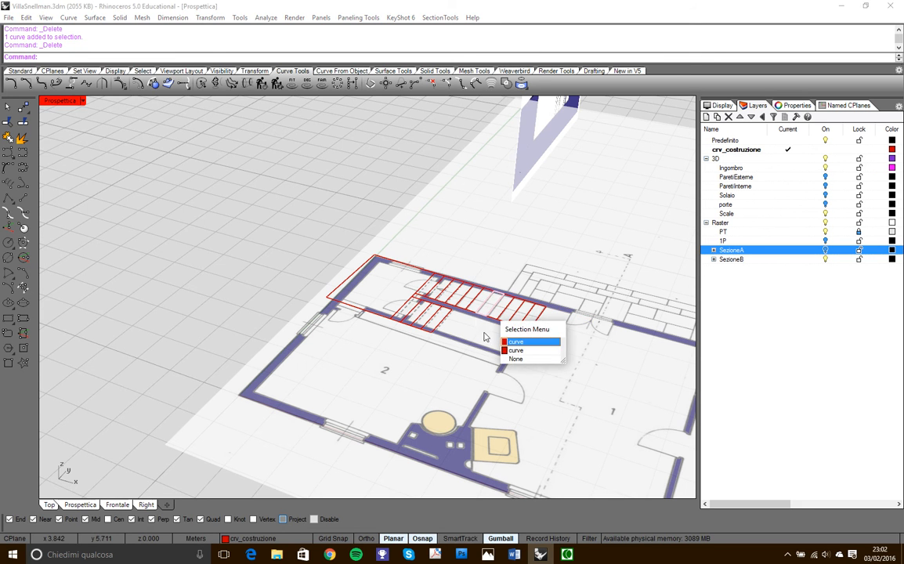
pyautogui.click(520, 341)
pyautogui.scroll(5, 407, 289)
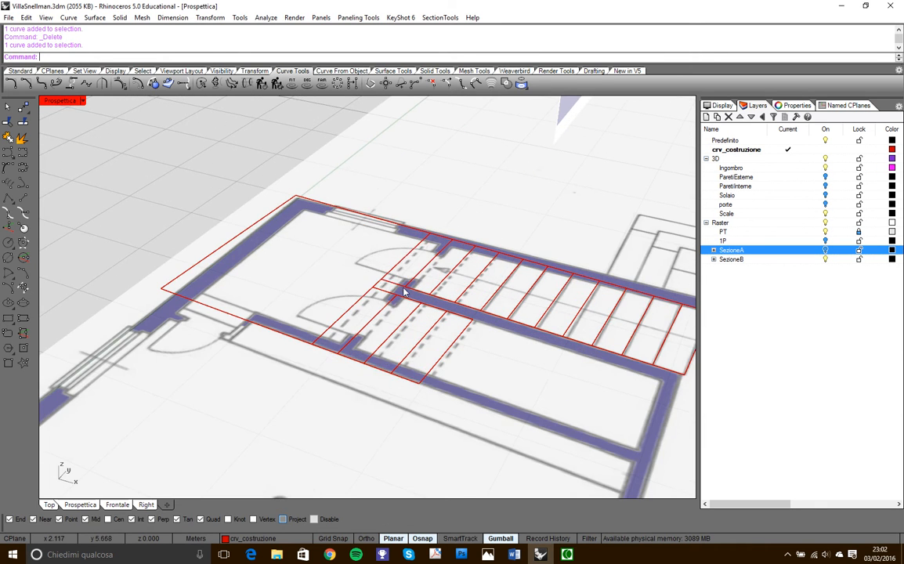
pyautogui.scroll(-8, 361, 259)
pyautogui.scroll(2, 431, 281)
pyautogui.scroll(-4, 423, 284)
pyautogui.scroll(8, 376, 287)
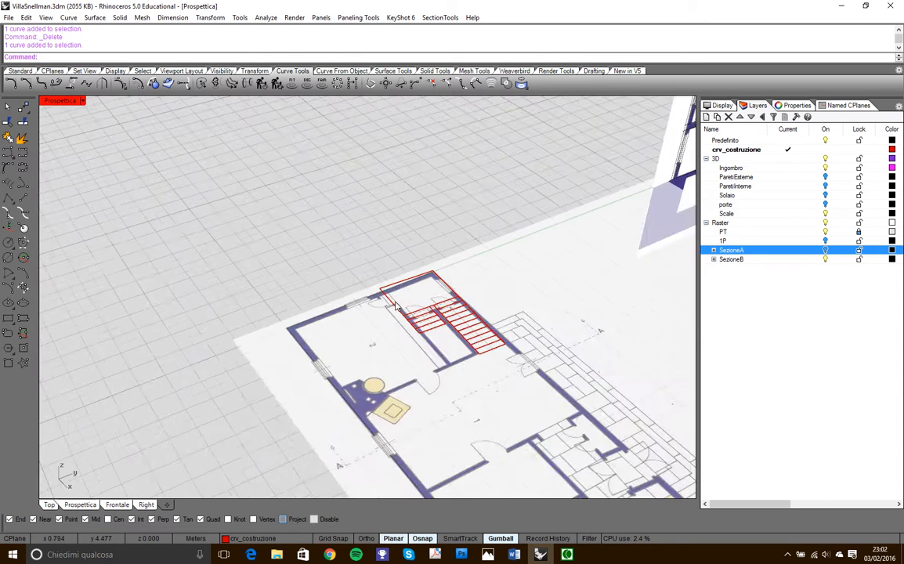
pyautogui.click(24, 198)
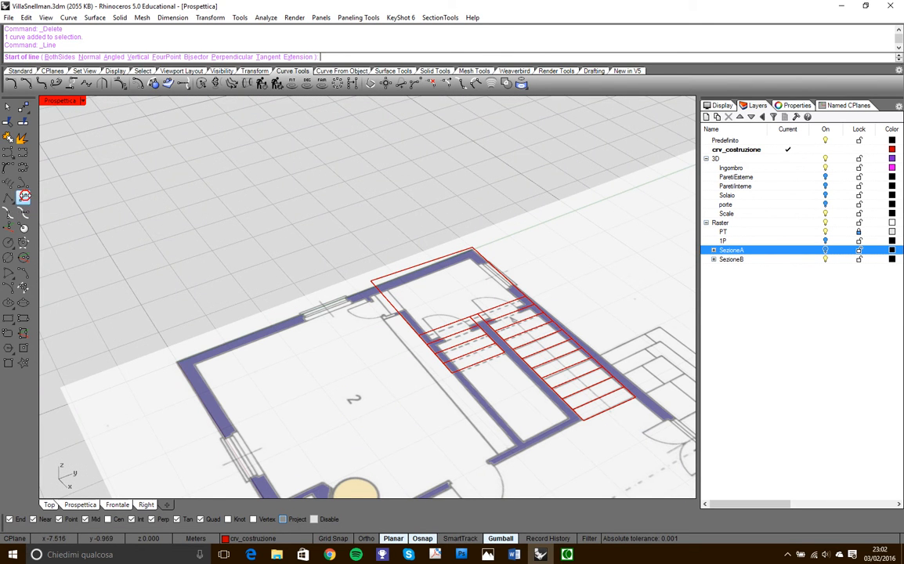
pyautogui.click(367, 278)
pyautogui.press('Escape')
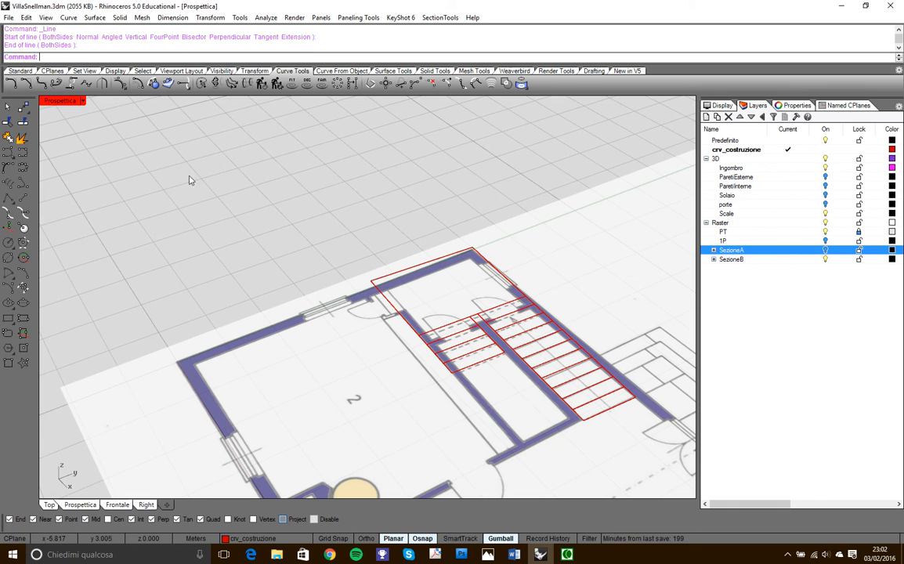
# - Draw a vertical construction line 3 m high from the landing rectangle's outer corner on the second flight's side
pyautogui.click(24, 199)
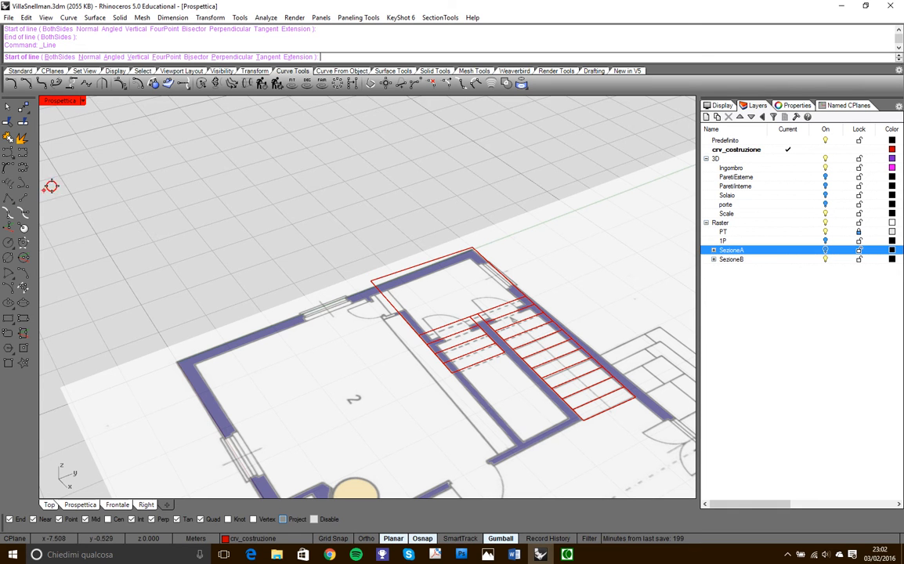
pyautogui.click(134, 56)
pyautogui.click(369, 278)
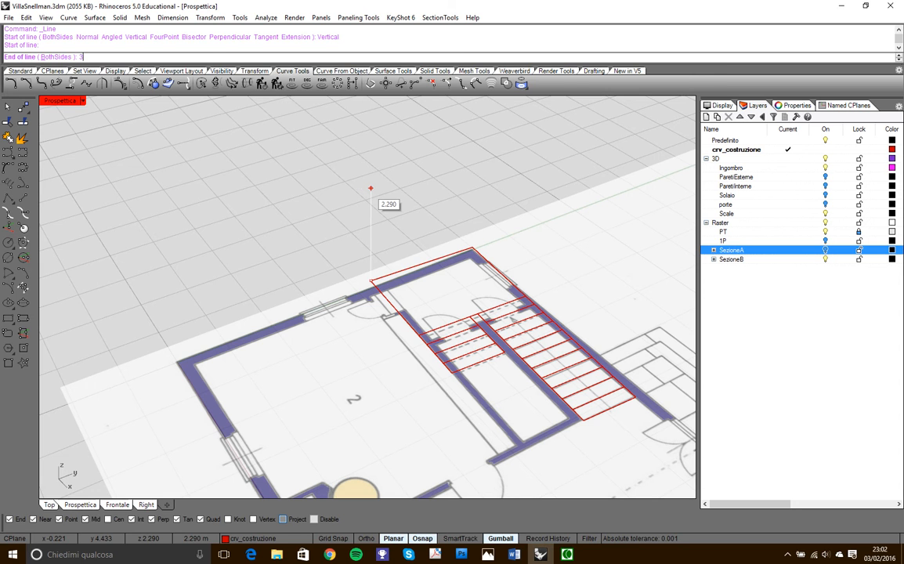
pyautogui.write('3')
pyautogui.press('Return')
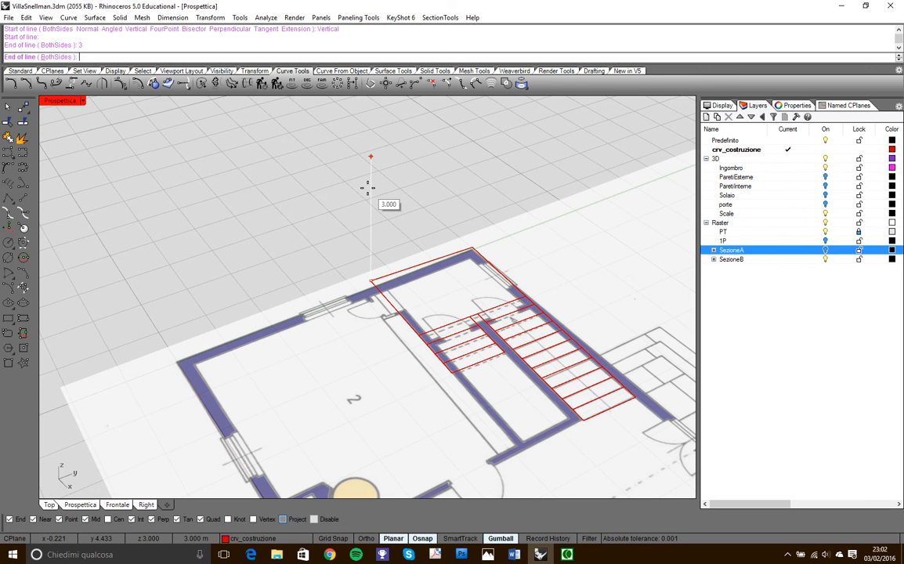
pyautogui.click(344, 137)
pyautogui.moveTo(420, 203); pyautogui.dragTo(326, 221, button='right')
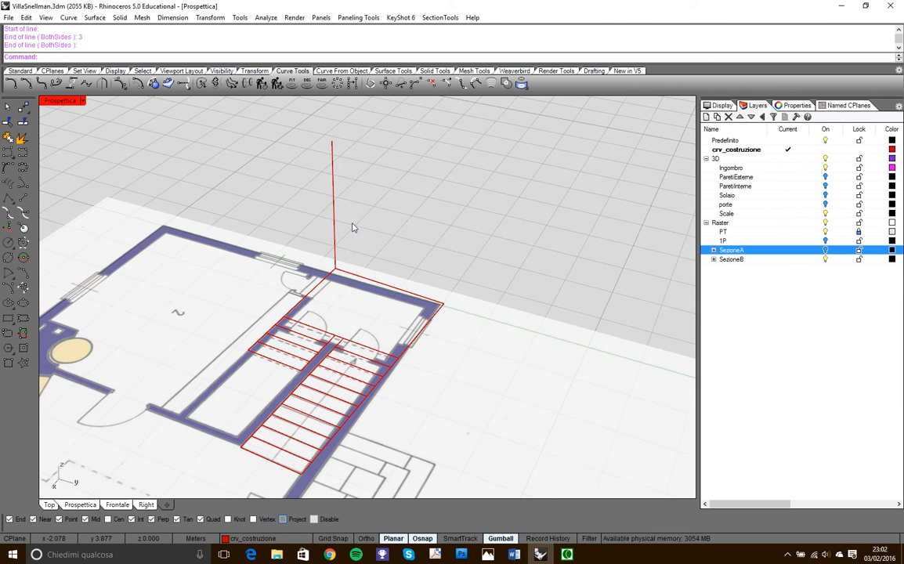
# - Divide the 3 m vertical line into 17 segments, with points marking the riser heights
pyautogui.scroll(5, 350, 242)
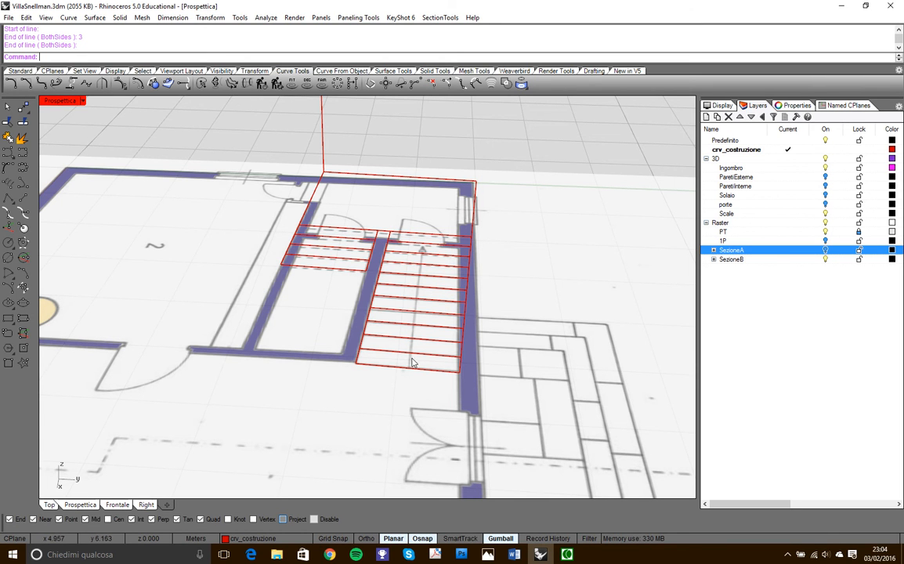
pyautogui.moveTo(339, 280); pyautogui.dragTo(368, 320, button='right')
pyautogui.scroll(-3, 367, 321)
pyautogui.moveTo(275, 236); pyautogui.dragTo(308, 245, button='right')
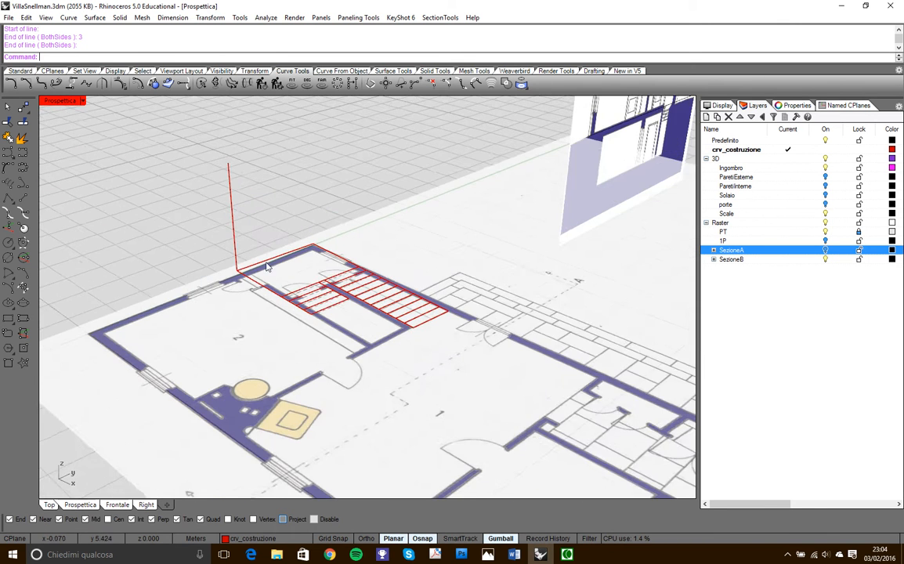
pyautogui.scroll(5, 243, 261)
pyautogui.scroll(-6, 236, 282)
pyautogui.scroll(5, 196, 231)
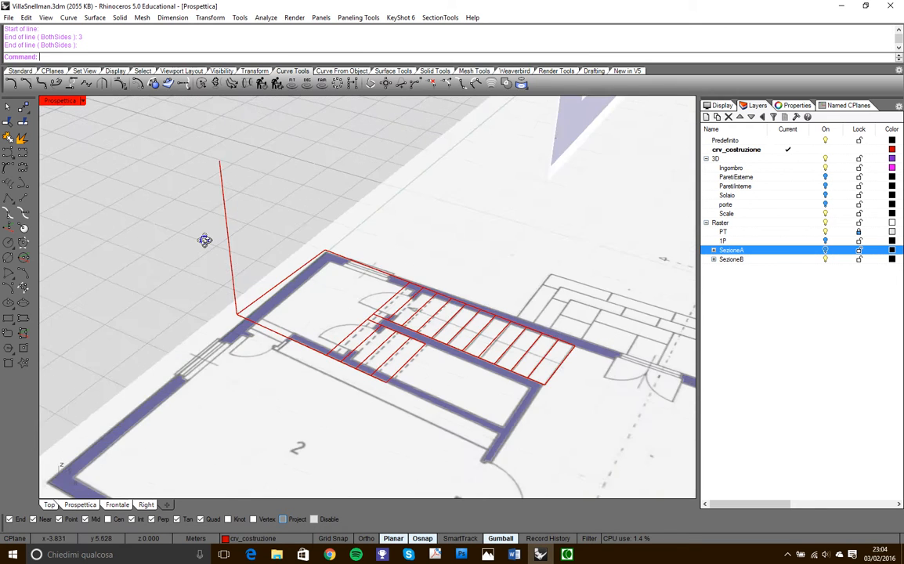
pyautogui.click(21, 70)
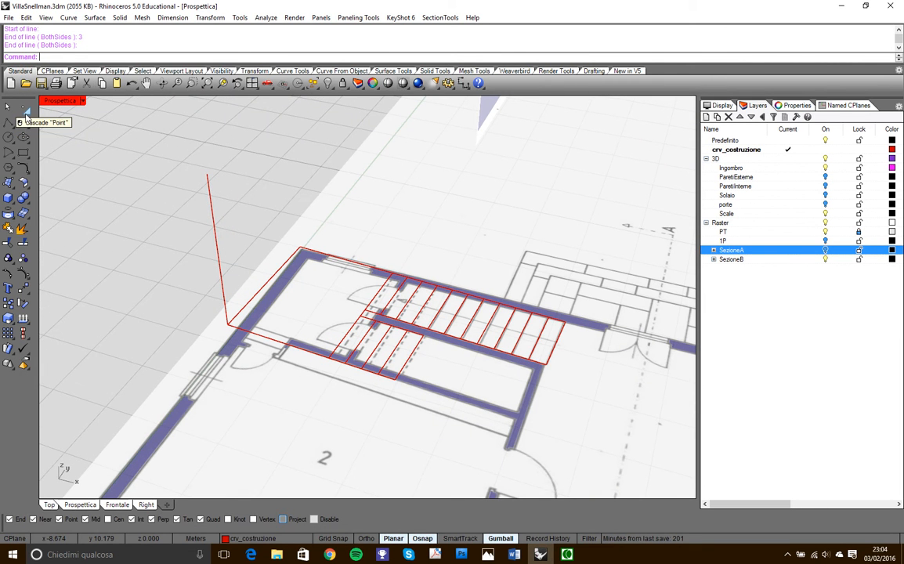
pyautogui.click(25, 115)
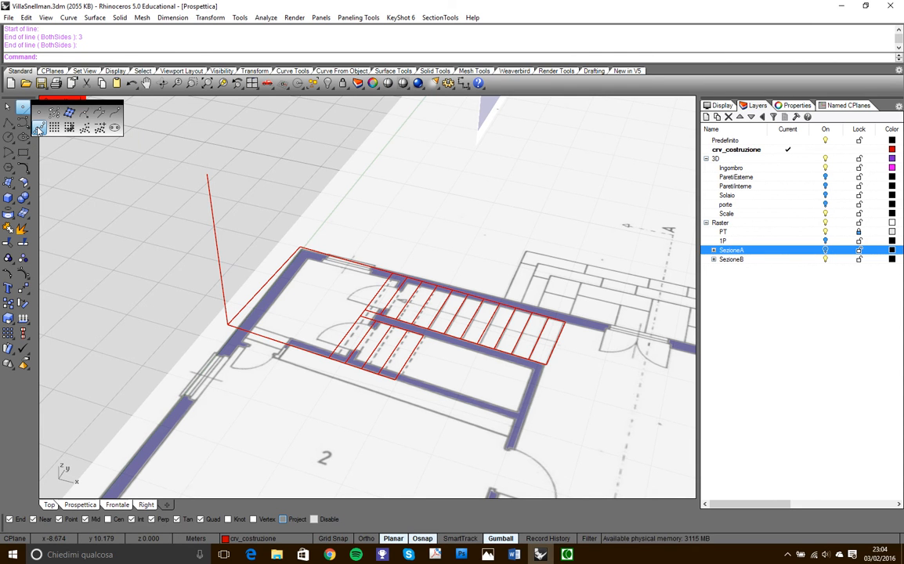
pyautogui.click(37, 128)
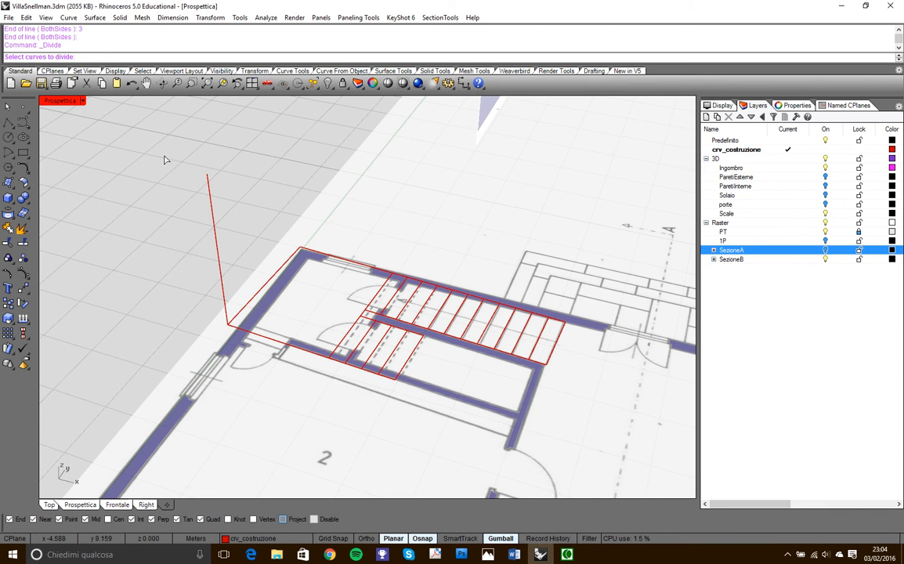
pyautogui.click(209, 200)
pyautogui.press('Return')
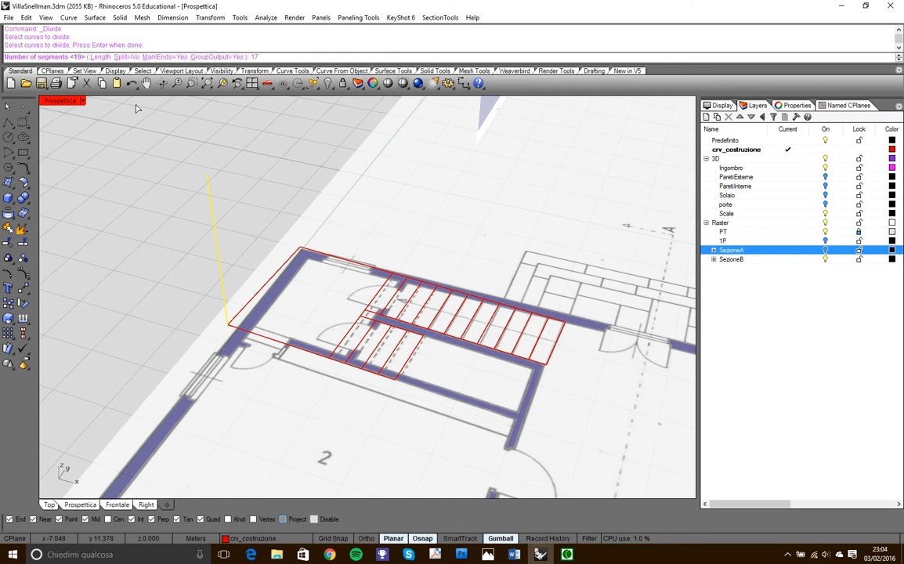
pyautogui.press('Return')
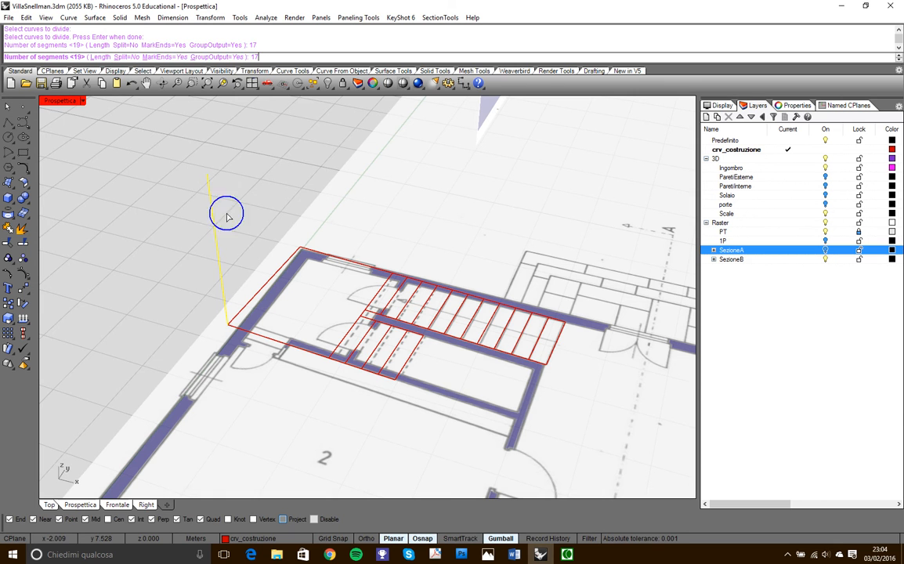
# - Examine the division points on the vertical line against the treads of both flights and the landing
pyautogui.scroll(2, 235, 321)
pyautogui.moveTo(238, 322); pyautogui.dragTo(250, 267, button='right')
pyautogui.click(245, 263)
pyautogui.scroll(-3, 239, 259)
pyautogui.scroll(-2, 247, 209)
pyautogui.scroll(3, 256, 231)
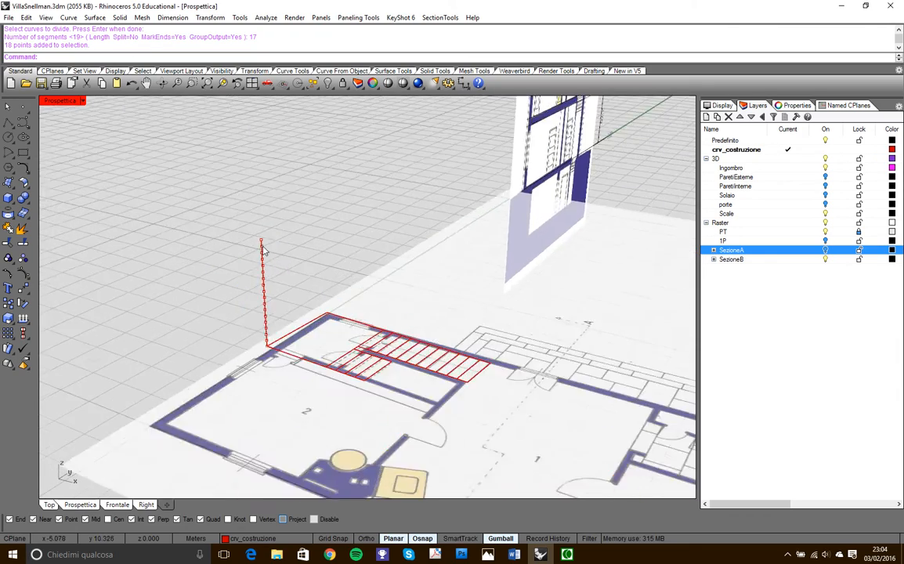
pyautogui.scroll(-5, 262, 251)
pyautogui.moveTo(305, 293); pyautogui.dragTo(374, 292, button='right')
pyautogui.scroll(5, 338, 307)
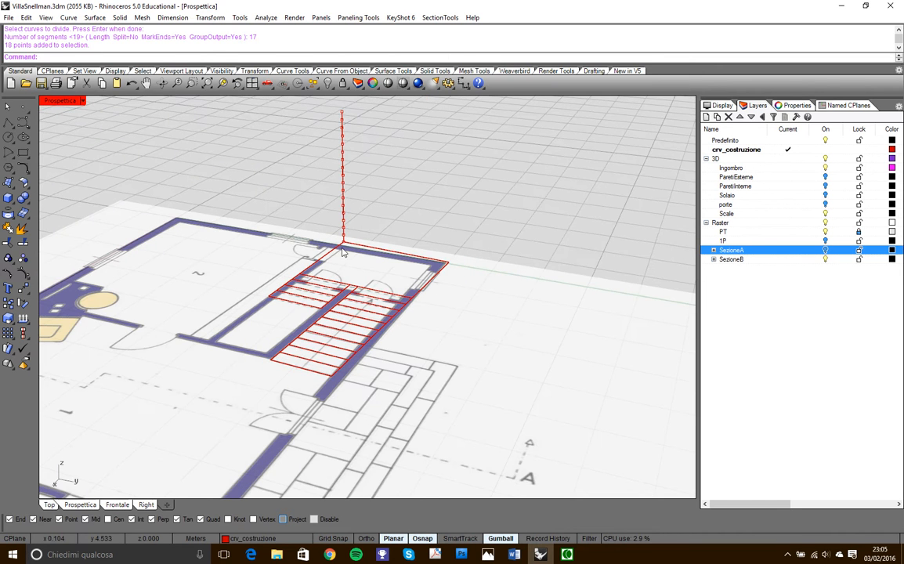
pyautogui.scroll(2, 335, 185)
pyautogui.scroll(-2, 344, 253)
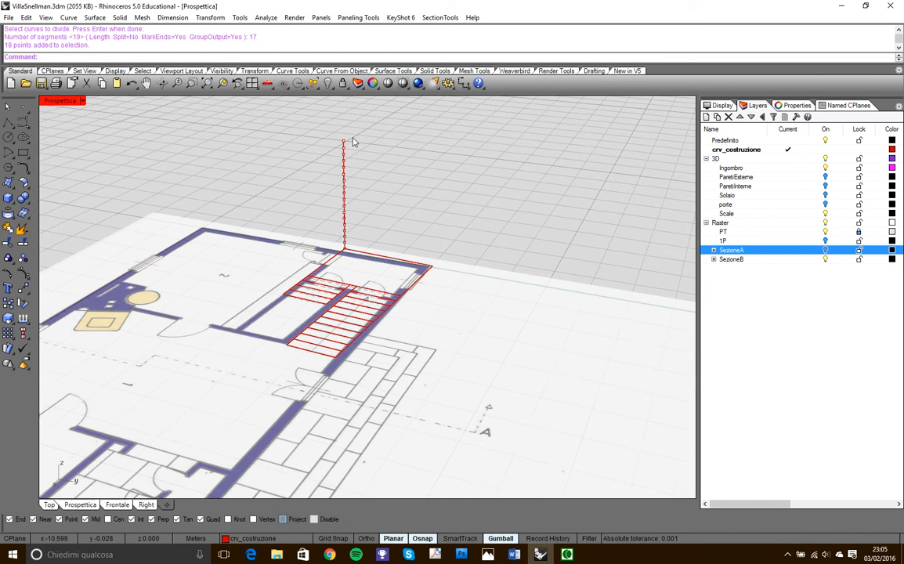
pyautogui.scroll(2, 382, 298)
pyautogui.moveTo(328, 293); pyautogui.dragTo(349, 316, button='right')
pyautogui.scroll(2, 358, 377)
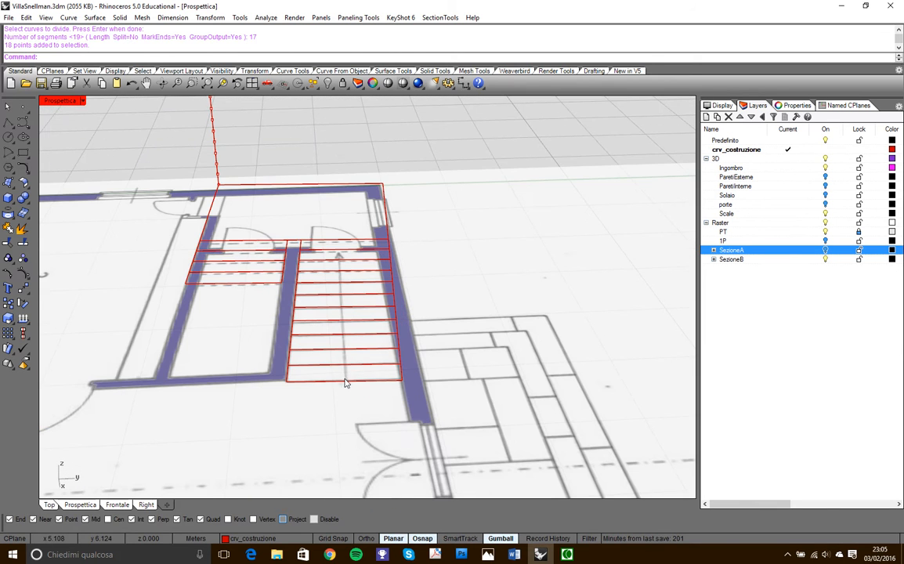
pyautogui.scroll(2, 372, 390)
pyautogui.scroll(-3, 369, 382)
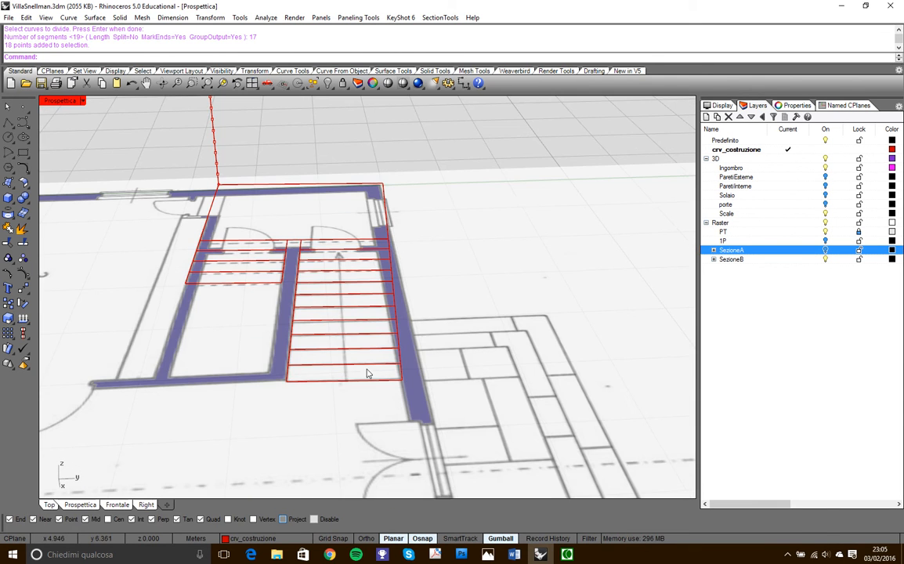
pyautogui.scroll(-2, 321, 312)
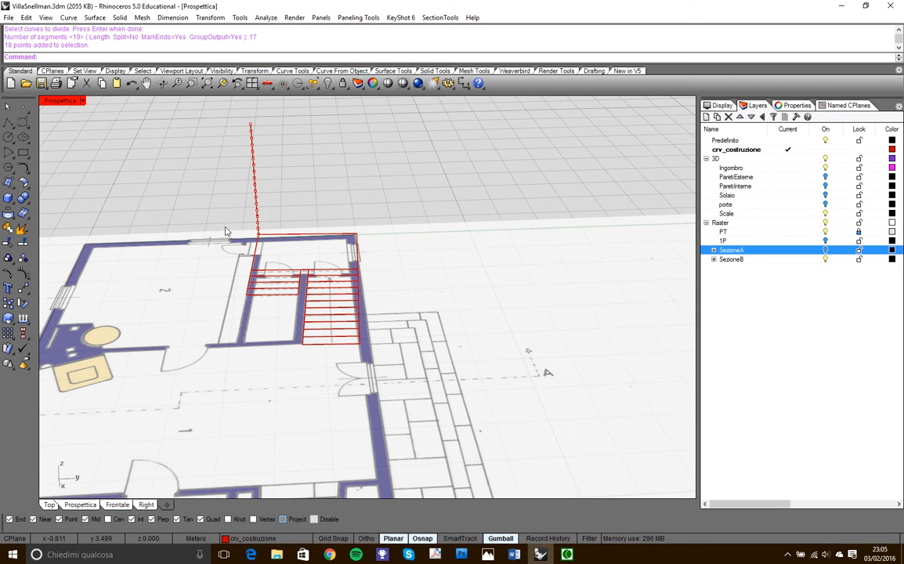
pyautogui.moveTo(369, 220); pyautogui.dragTo(438, 264, button='right')
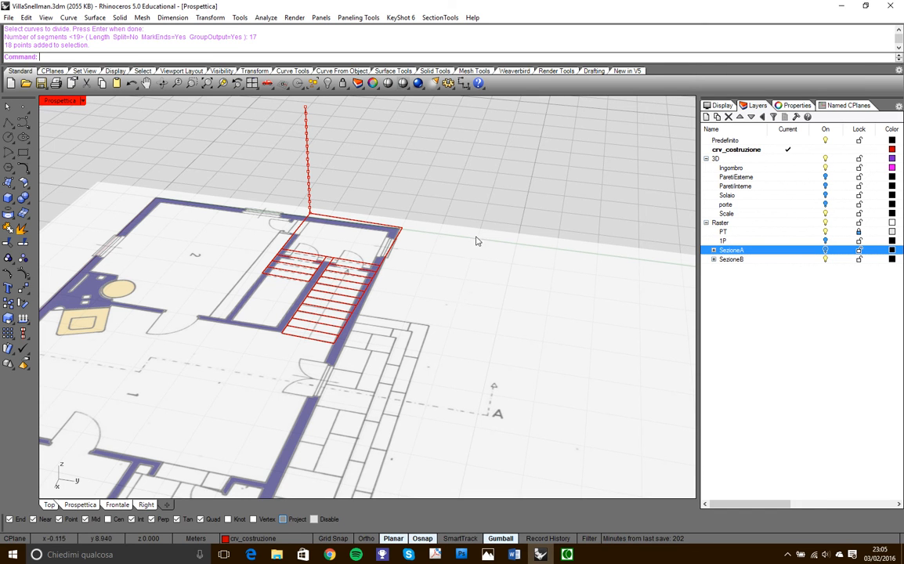
# - Turn off the PT and SezioneB layers so that only the stair outlines and the divided vertical line are shown
pyautogui.click(825, 233)
pyautogui.moveTo(428, 362); pyautogui.dragTo(407, 345, button='right')
pyautogui.scroll(-7, 257, 324)
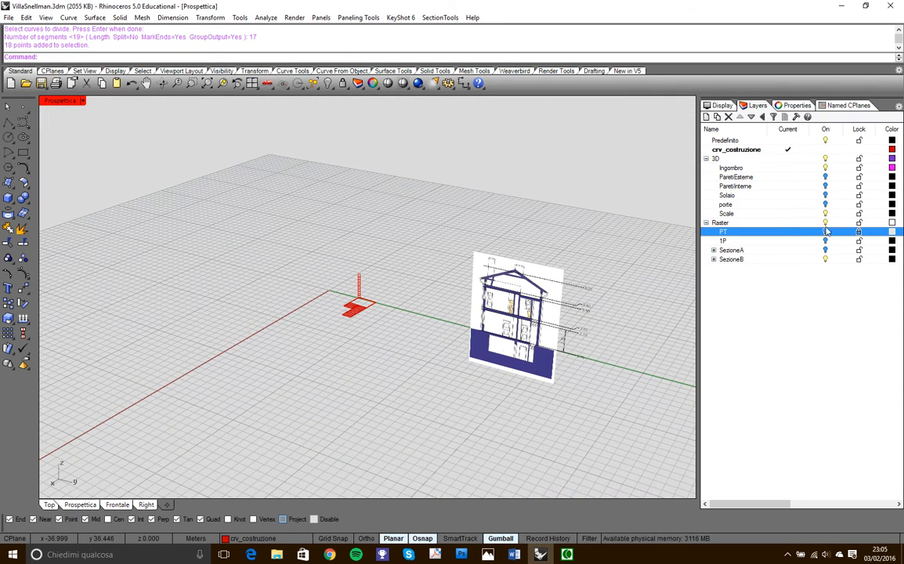
pyautogui.click(825, 259)
pyautogui.moveTo(360, 255); pyautogui.dragTo(359, 298, button='right')
pyautogui.scroll(10, 345, 298)
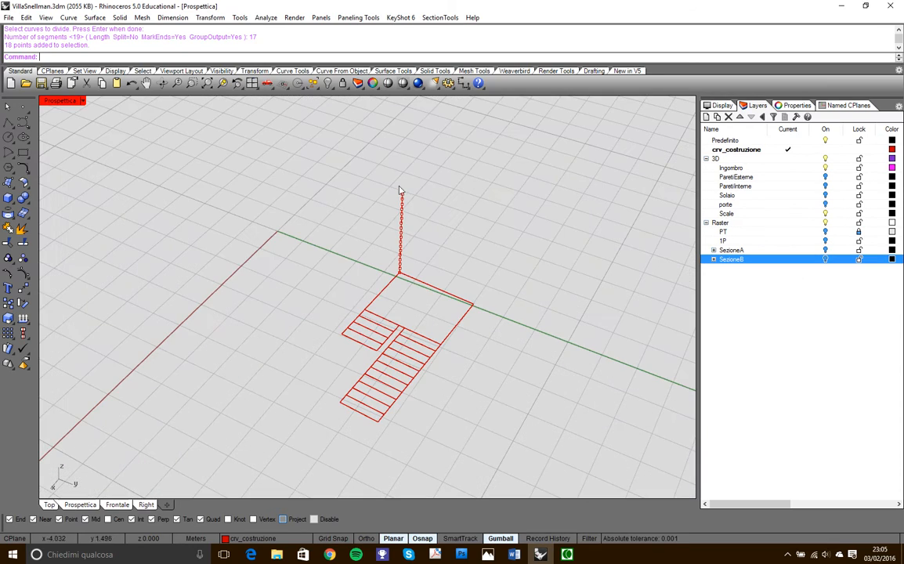
# - Select all tread and landing outlines and, with Project snapping off, move them from the landing corner up to the first division point
pyautogui.moveTo(463, 158); pyautogui.dragTo(378, 360, button='right')
pyautogui.moveTo(255, 309); pyautogui.dragTo(254, 306)
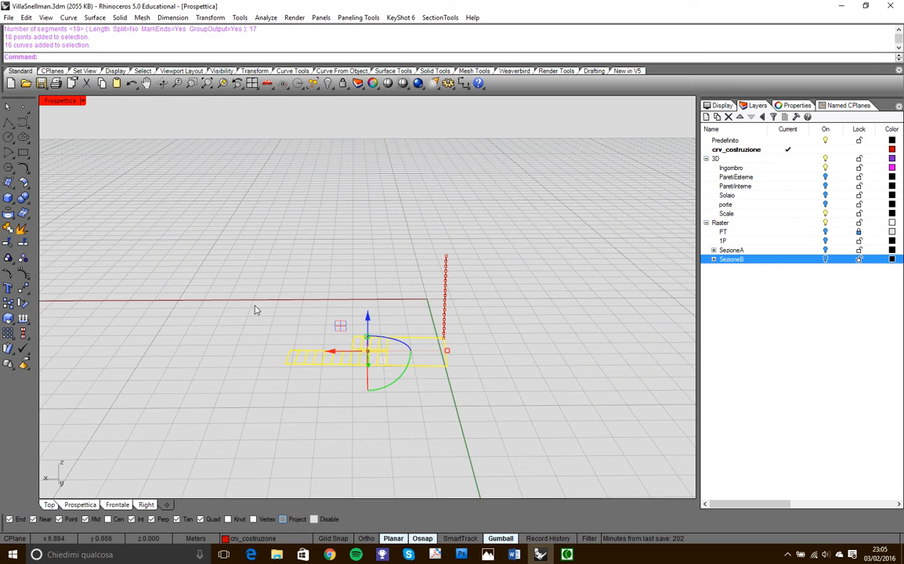
pyautogui.click(28, 291)
pyautogui.moveTo(262, 333); pyautogui.dragTo(484, 371, button='right')
pyautogui.scroll(5, 487, 324)
pyautogui.scroll(-2, 413, 326)
pyautogui.scroll(4, 385, 327)
pyautogui.click(346, 323)
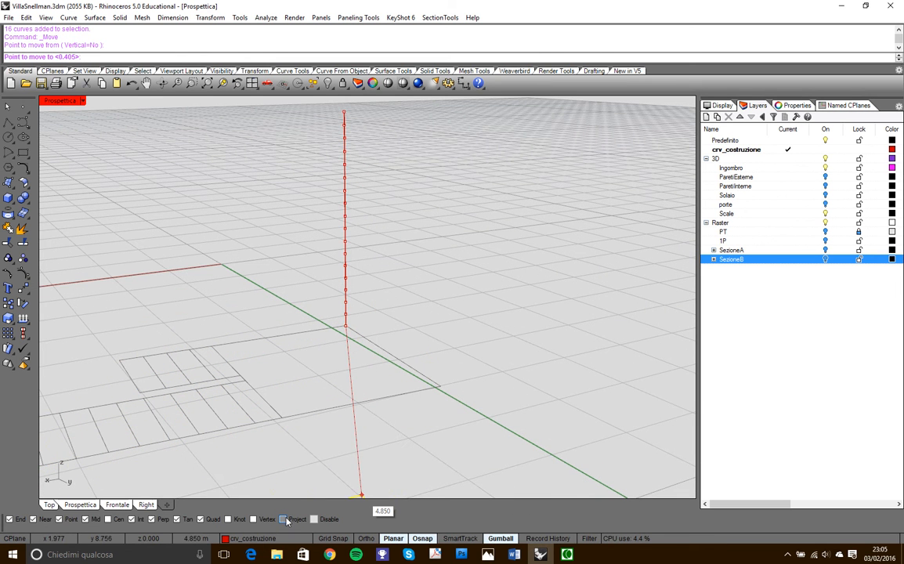
pyautogui.scroll(4, 343, 323)
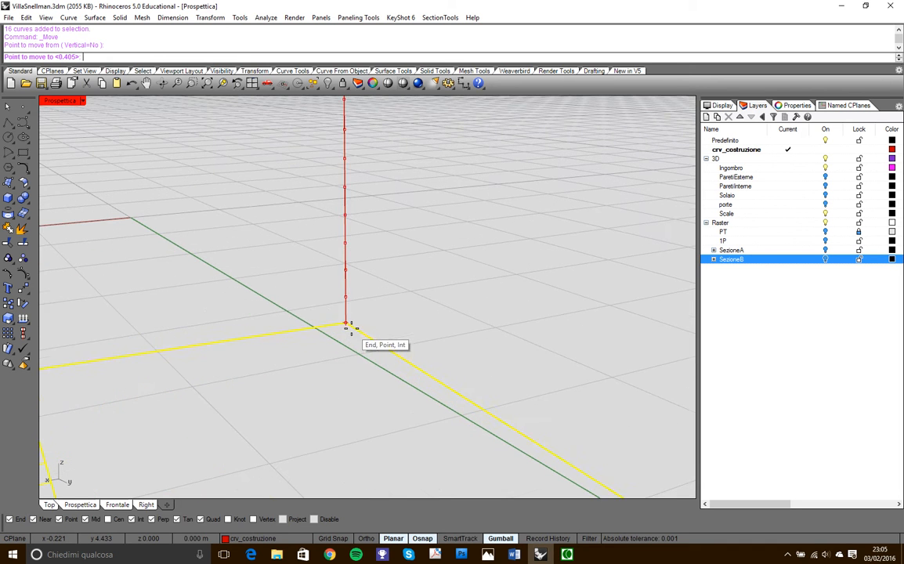
pyautogui.click(345, 301)
pyautogui.scroll(-4, 430, 268)
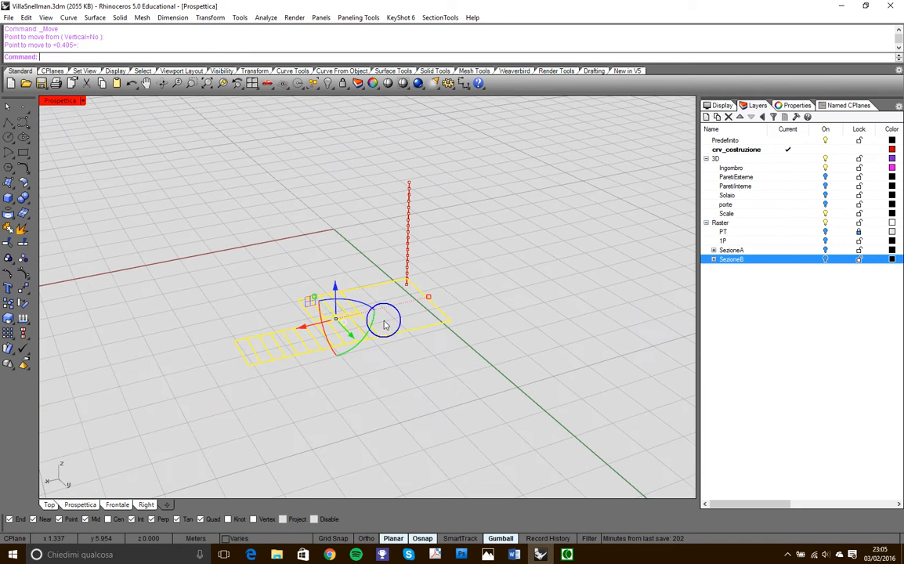
# - Remove the first flight's lowest tread from the selection and move the remaining outlines up to the second division point
pyautogui.keyDown('ctrl'); pyautogui.click(252, 368); pyautogui.keyUp('ctrl')
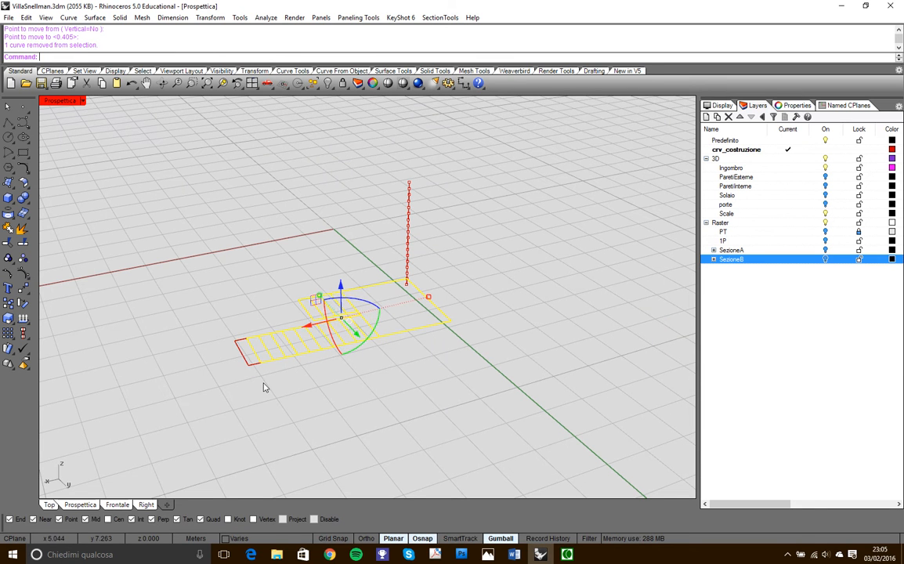
pyautogui.rightClick(473, 276)
pyautogui.scroll(8, 424, 290)
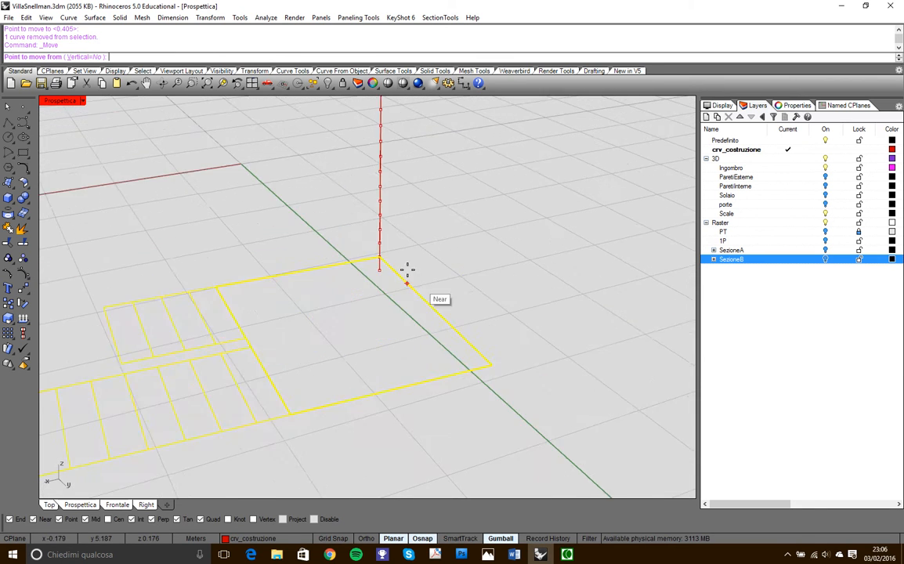
pyautogui.click(362, 249)
pyautogui.click(403, 222)
# - Remove the second tread from the selection and move the remaining outlines up to the third division point
pyautogui.scroll(-5, 402, 227)
pyautogui.scroll(6, 286, 282)
pyautogui.keyDown('ctrl'); pyautogui.click(252, 287); pyautogui.keyUp('ctrl')
pyautogui.rightClick(552, 149)
pyautogui.click(517, 170)
pyautogui.click(516, 160)
# - Remove the third tread from the selection and move the remaining outlines up to the fourth division point
pyautogui.moveTo(551, 178); pyautogui.dragTo(494, 171, button='right')
pyautogui.scroll(5, 258, 255)
pyautogui.keyDown('ctrl'); pyautogui.click(279, 284); pyautogui.keyUp('ctrl')
pyautogui.scroll(-8, 280, 284)
pyautogui.moveTo(419, 274); pyautogui.dragTo(422, 258, button='right')
pyautogui.rightClick(422, 256)
pyautogui.scroll(10, 424, 252)
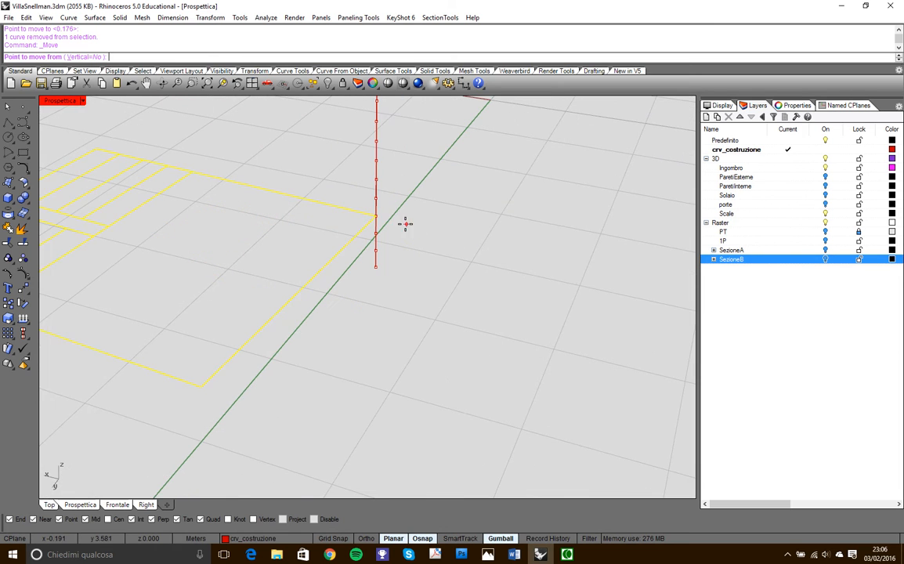
pyautogui.click(377, 216)
pyautogui.click(378, 201)
pyautogui.scroll(-6, 378, 200)
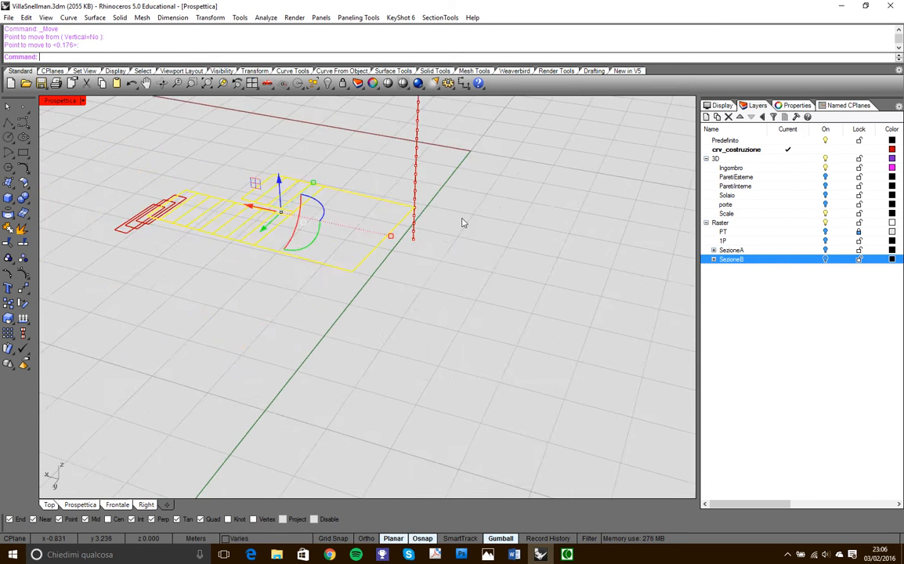
# - Remove the first flight's fourth tread from the selection and move the remaining outlines up to the fifth division point
pyautogui.scroll(3, 218, 221)
pyautogui.keyDown('ctrl'); pyautogui.click(221, 212); pyautogui.keyUp('ctrl')
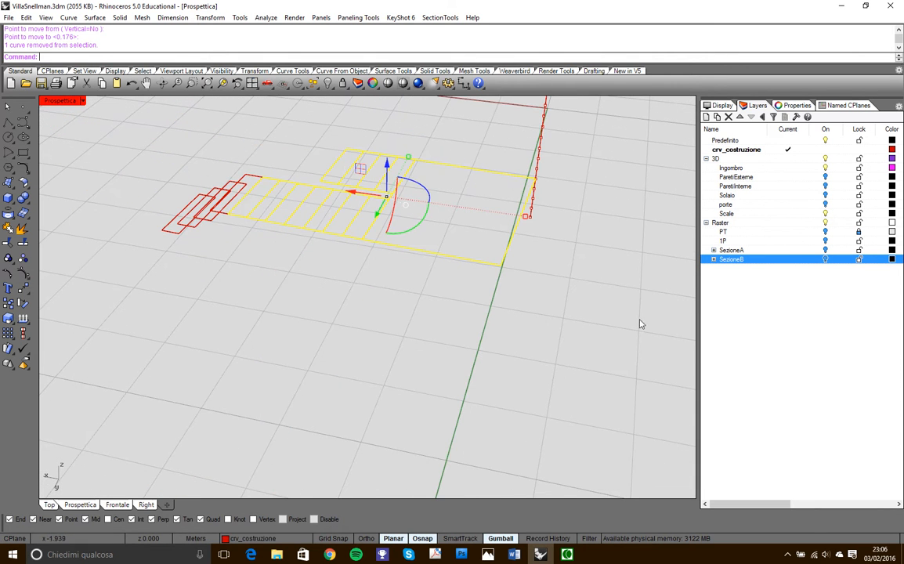
pyautogui.moveTo(595, 230); pyautogui.dragTo(586, 230, button='right')
pyautogui.rightClick(573, 203)
pyautogui.scroll(5, 559, 186)
pyautogui.click(512, 168)
pyautogui.click(512, 148)
# - Remove the fifth tread from the selection and move the remaining outlines up to the sixth division point
pyautogui.scroll(-5, 565, 215)
pyautogui.moveTo(565, 217); pyautogui.dragTo(357, 244, button='right')
pyautogui.scroll(-5, 310, 255)
pyautogui.moveTo(306, 255); pyautogui.dragTo(335, 251, button='right')
pyautogui.scroll(7, 289, 246)
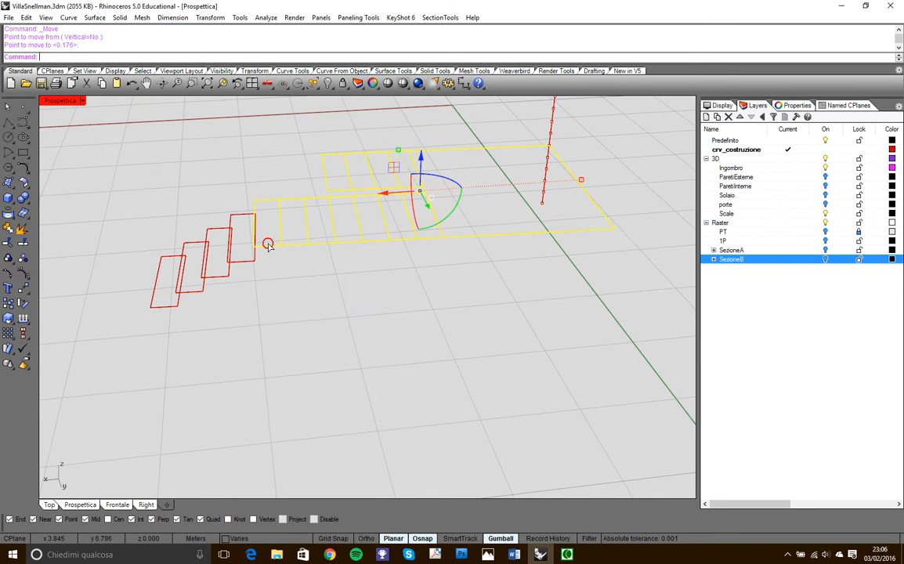
pyautogui.keyDown('ctrl'); pyautogui.click(267, 246); pyautogui.keyUp('ctrl')
pyautogui.rightClick(571, 144)
pyautogui.click(549, 146)
pyautogui.click(551, 134)
# - Remove the sixth tread from the selection and move the remaining outlines up to the seventh division point
pyautogui.moveTo(445, 248); pyautogui.dragTo(429, 248, button='right')
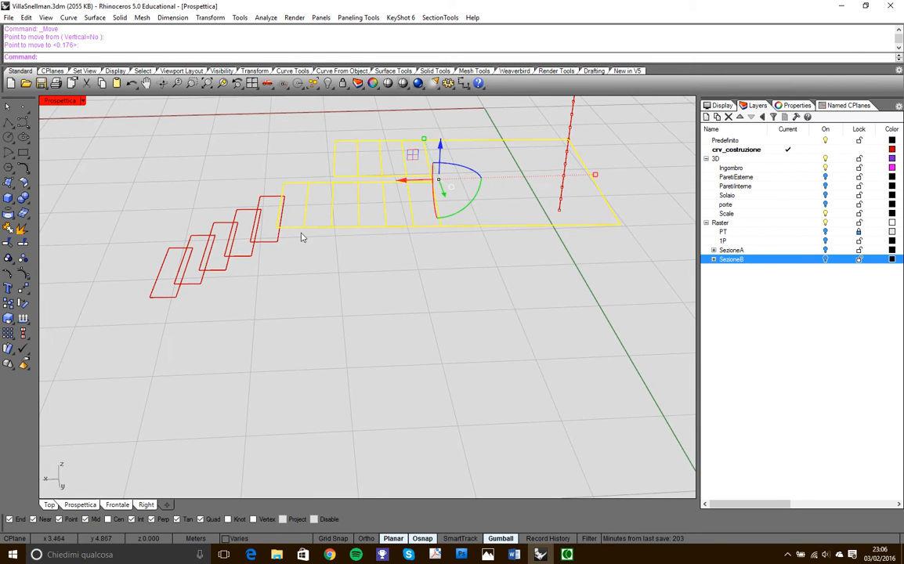
pyautogui.keyDown('ctrl'); pyautogui.click(292, 229); pyautogui.keyUp('ctrl')
pyautogui.scroll(-6, 366, 277)
pyautogui.rightClick(452, 244)
pyautogui.scroll(14, 469, 212)
pyautogui.click(436, 205)
pyautogui.rightClick(469, 203)
# - Remove the seventh tread from the selection and move the remaining outlines up to the eighth division point
pyautogui.scroll(-5, 426, 238)
pyautogui.keyDown('ctrl'); pyautogui.click(262, 293); pyautogui.keyUp('ctrl')
pyautogui.rightClick(478, 170)
pyautogui.click(430, 186)
pyautogui.rightClick(407, 225)
# - Remove the eighth tread from the selection and move the remaining outlines up to the ninth division point
pyautogui.keyDown('ctrl'); pyautogui.click(275, 275); pyautogui.keyUp('ctrl')
pyautogui.rightClick(460, 180)
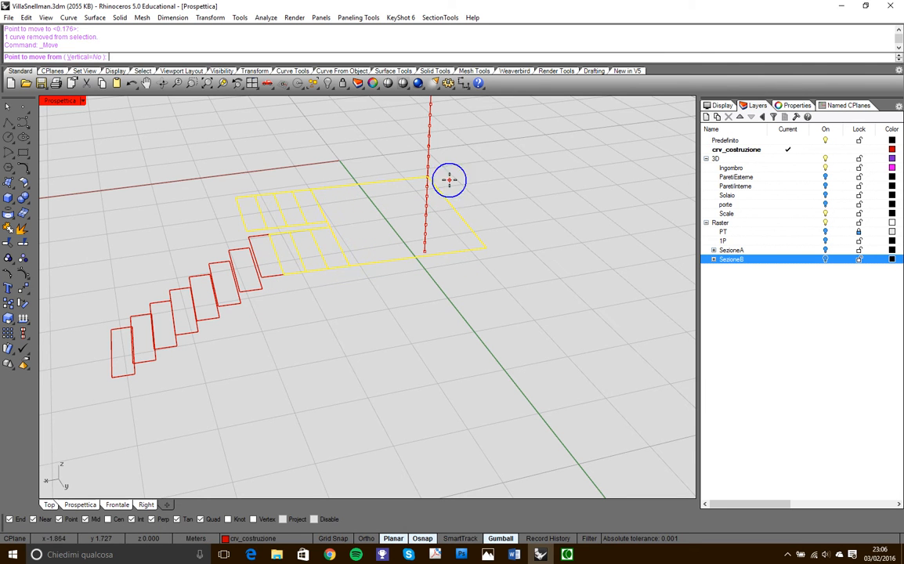
pyautogui.click(429, 176)
pyautogui.click(429, 166)
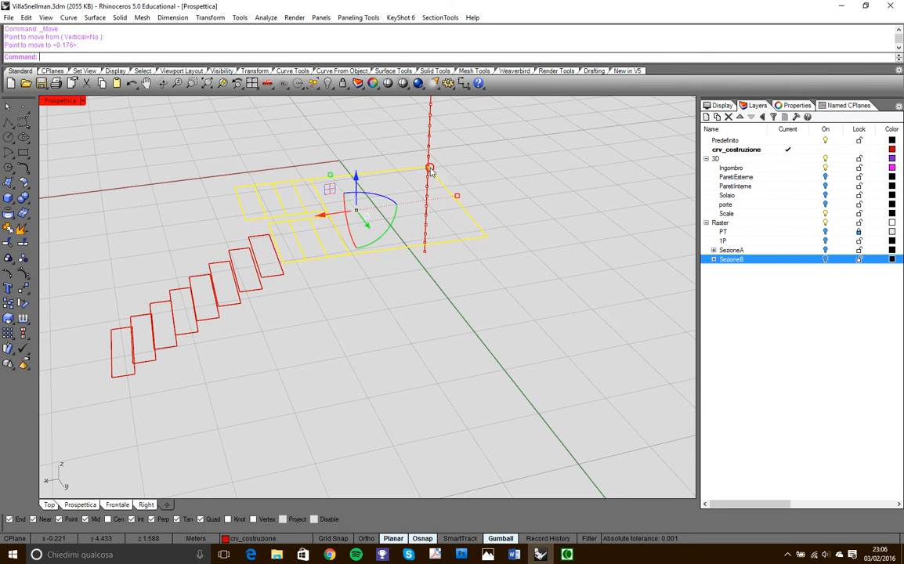
# - Remove the ninth tread from the selection and move the remaining outlines up to the tenth division point
pyautogui.keyDown('ctrl'); pyautogui.click(297, 268); pyautogui.keyUp('ctrl')
pyautogui.rightClick(510, 178)
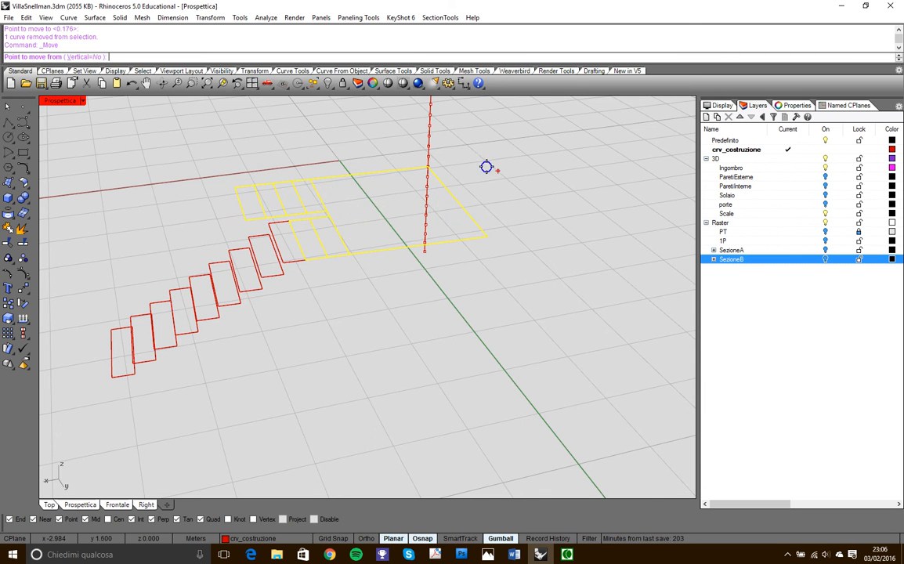
pyautogui.scroll(3, 440, 164)
pyautogui.click(409, 166)
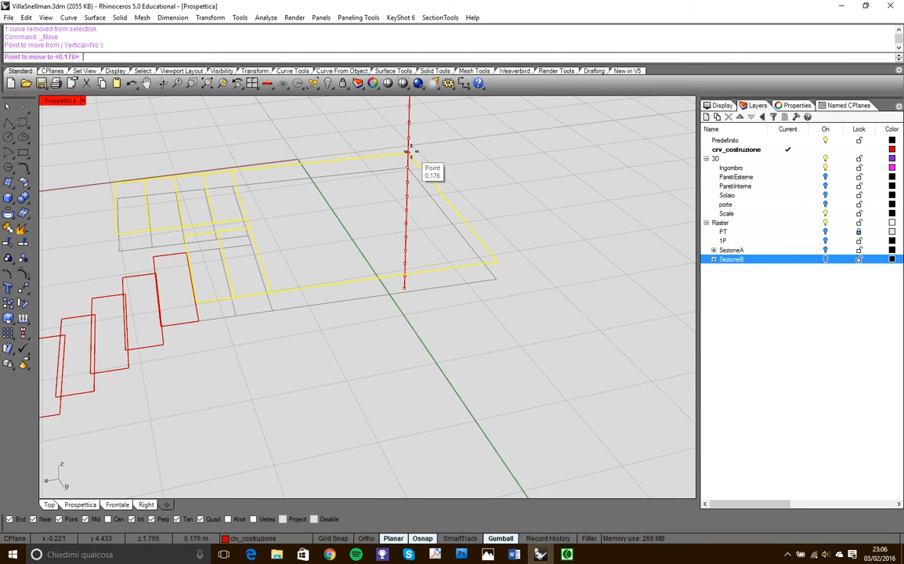
pyautogui.click(411, 152)
# - Remove the tenth tread from the selection and move the remaining outlines up to the eleventh division point
pyautogui.scroll(-5, 449, 173)
pyautogui.moveTo(309, 235)
pyautogui.mouseDown(button='right')
pyautogui.moveTo(321, 218)
pyautogui.moveTo(296, 221)
pyautogui.moveTo(383, 219)
pyautogui.moveTo(320, 246)
pyautogui.mouseUp(button='right')
pyautogui.scroll(6, 355, 202)
pyautogui.moveTo(355, 202); pyautogui.dragTo(377, 213, button='right')
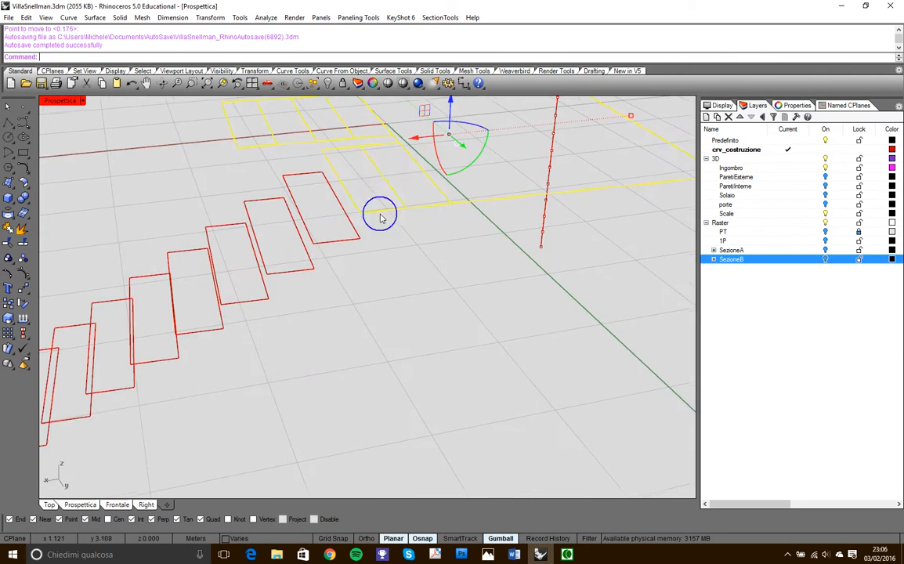
pyautogui.keyDown('ctrl'); pyautogui.click(390, 209); pyautogui.keyUp('ctrl')
pyautogui.scroll(-9, 407, 252)
pyautogui.rightClick(488, 172)
pyautogui.scroll(8, 486, 170)
pyautogui.scroll(3, 465, 186)
pyautogui.click(432, 194)
pyautogui.click(448, 177)
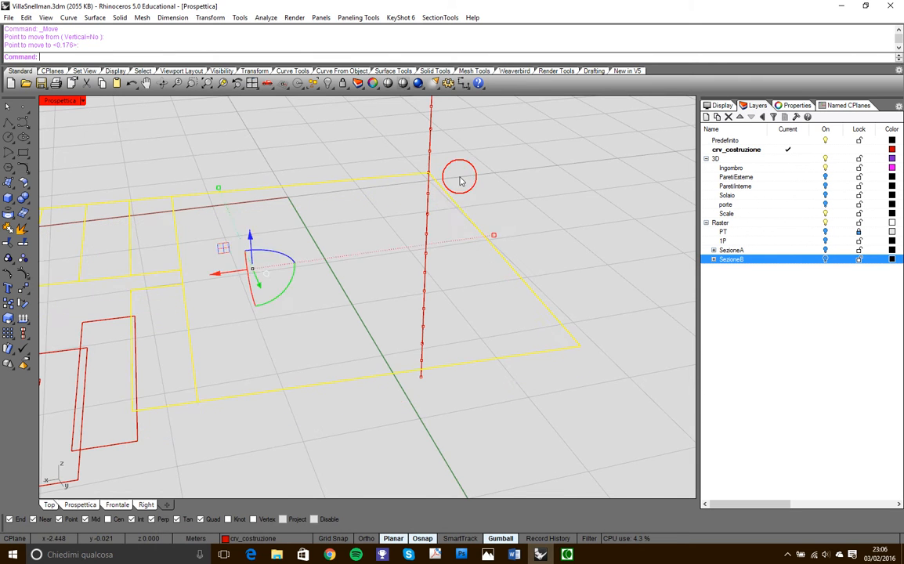
# - Remove the first flight's last tread from the selection and move the landing and second flight up to the twelfth division point
pyautogui.scroll(-3, 448, 177)
pyautogui.keyDown('ctrl'); pyautogui.click(344, 240); pyautogui.keyUp('ctrl')
pyautogui.rightClick(466, 164)
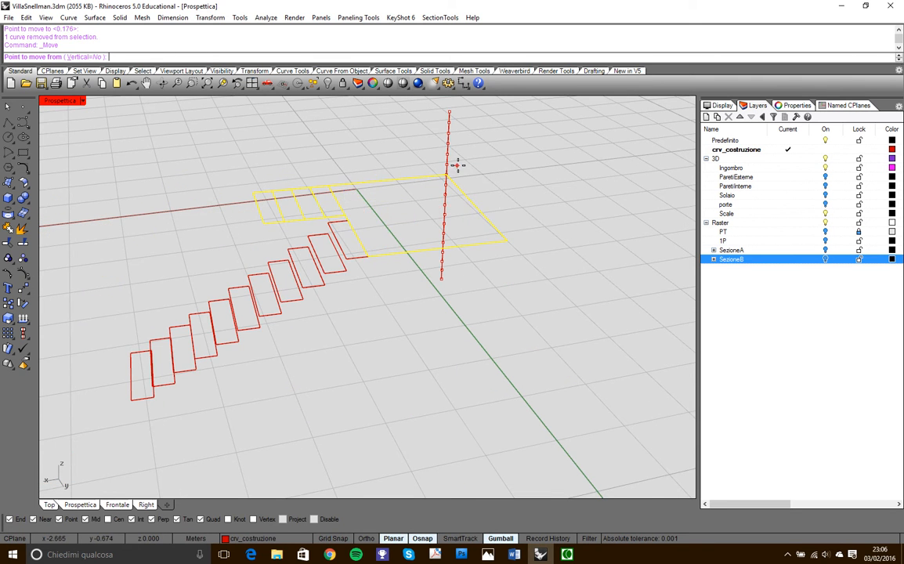
pyautogui.scroll(4, 448, 182)
pyautogui.click(432, 188)
pyautogui.click(434, 179)
# - Remove the landing from the selection and move the second flight's treads up to the thirteenth division point
pyautogui.scroll(-4, 434, 179)
pyautogui.scroll(4, 359, 246)
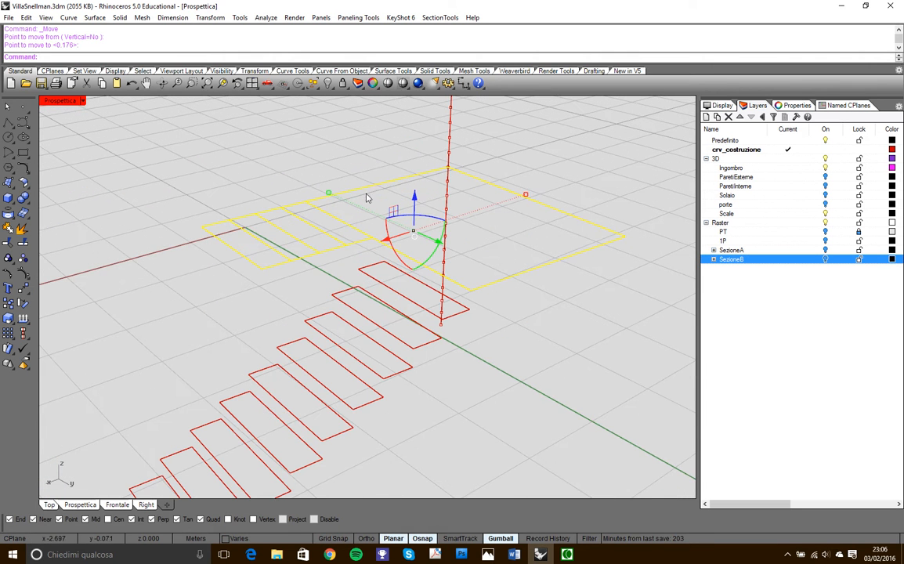
pyautogui.keyDown('ctrl'); pyautogui.click(384, 182); pyautogui.keyUp('ctrl')
pyautogui.rightClick(423, 151)
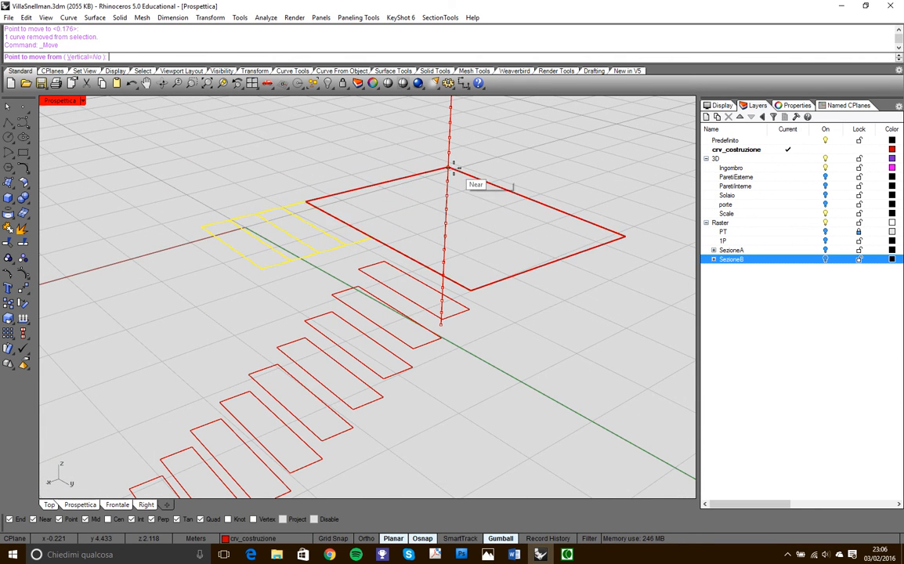
pyautogui.click(447, 166)
pyautogui.click(447, 153)
pyautogui.moveTo(448, 153); pyautogui.dragTo(448, 223, button='right')
pyautogui.click(509, 174)
pyautogui.click(550, 182)
pyautogui.moveTo(526, 209); pyautogui.dragTo(401, 202, button='right')
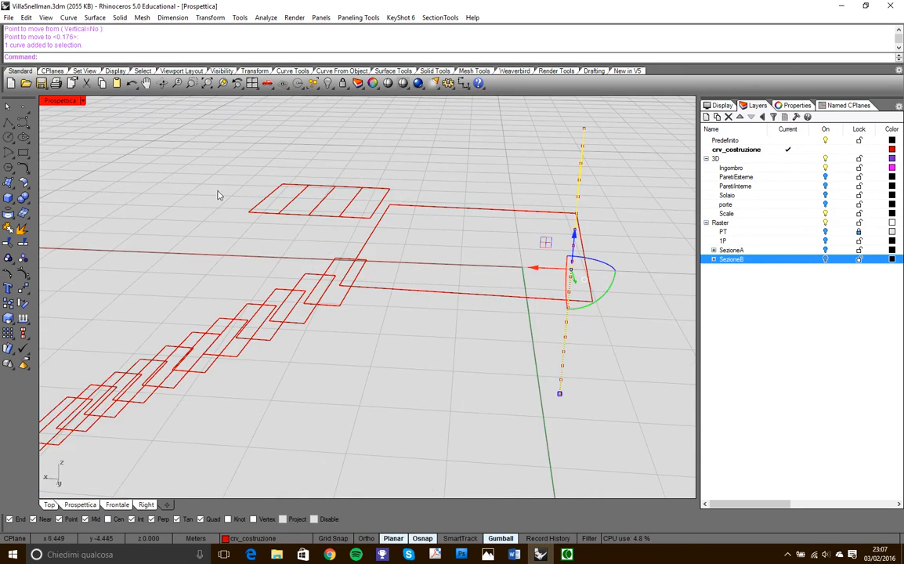
pyautogui.click(24, 288)
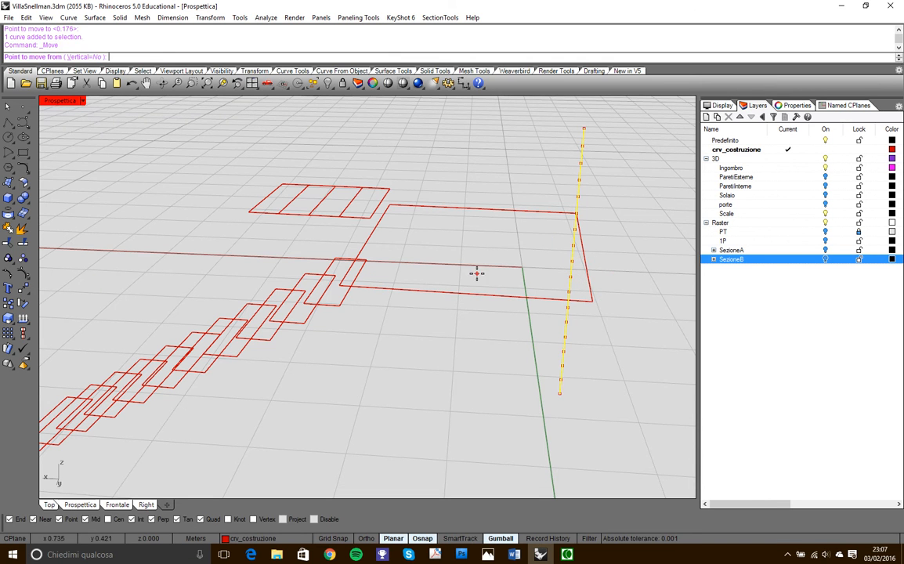
pyautogui.press('Escape')
# - Move the divided line with all its points from the thirteenth division point to the far corner of the second flight's end tread
pyautogui.moveTo(604, 206); pyautogui.dragTo(560, 180)
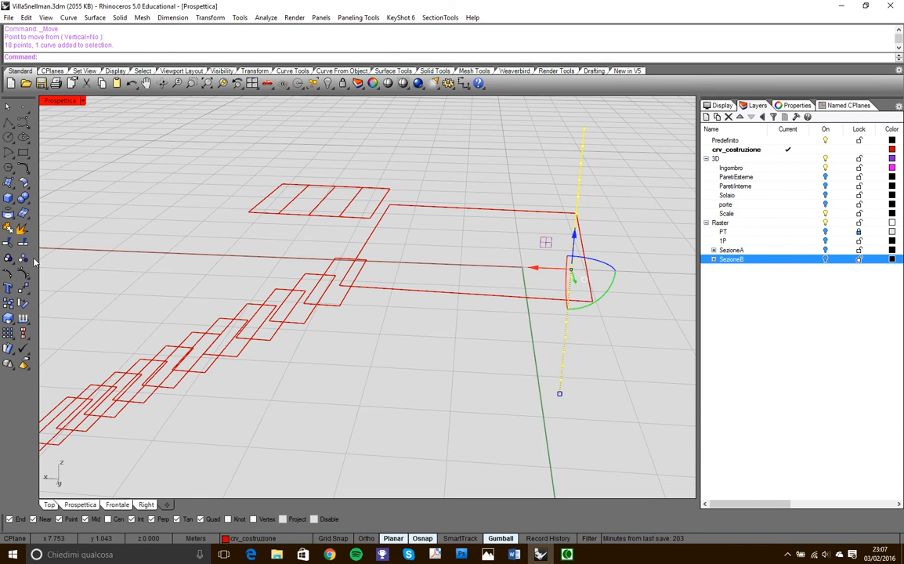
pyautogui.click(24, 288)
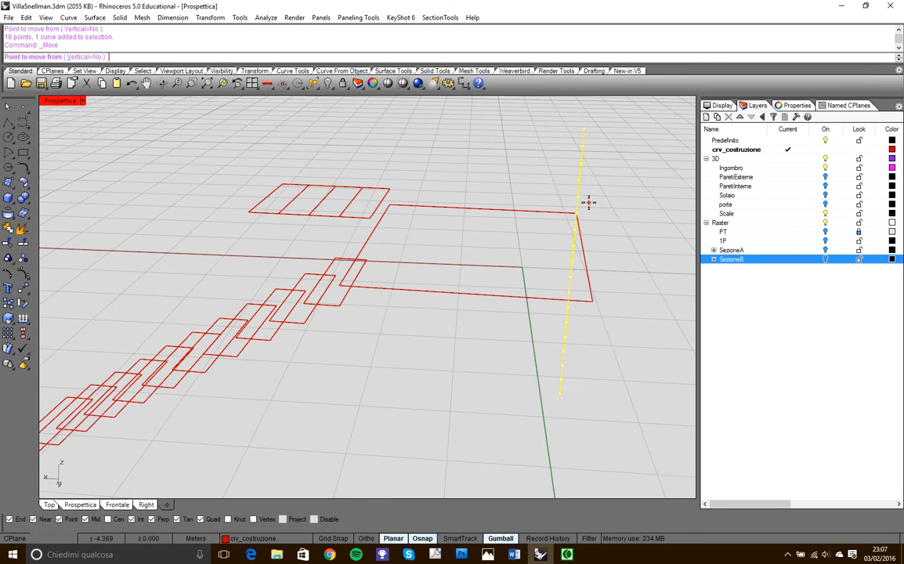
pyautogui.click(577, 197)
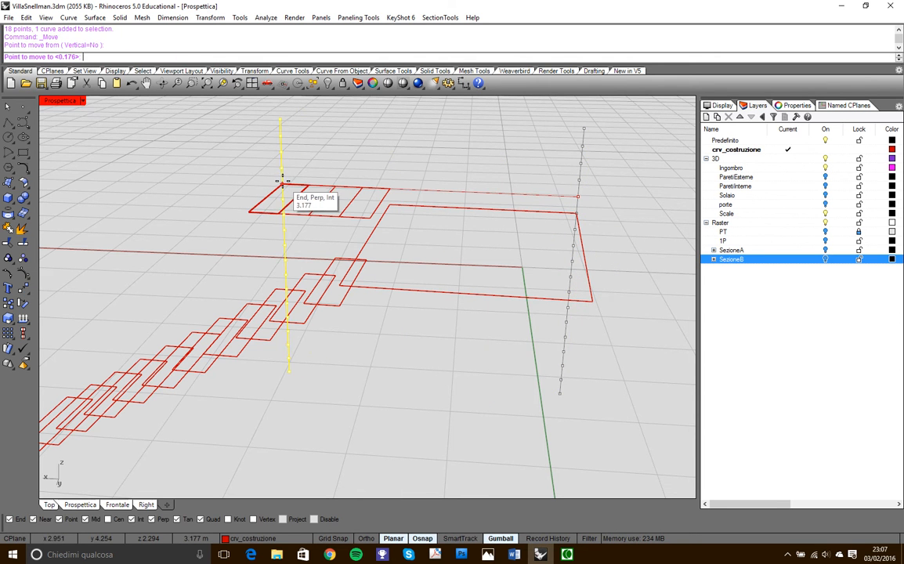
pyautogui.click(282, 182)
pyautogui.moveTo(359, 336)
pyautogui.mouseDown(button='right')
pyautogui.moveTo(302, 298)
pyautogui.moveTo(230, 291)
pyautogui.moveTo(191, 313)
pyautogui.moveTo(260, 333)
pyautogui.moveTo(298, 365)
pyautogui.moveTo(237, 356)
pyautogui.moveTo(319, 343)
pyautogui.moveTo(336, 385)
pyautogui.moveTo(303, 371)
pyautogui.moveTo(323, 369)
pyautogui.moveTo(327, 389)
pyautogui.moveTo(448, 417)
pyautogui.moveTo(335, 261)
pyautogui.moveTo(396, 349)
pyautogui.moveTo(600, 349)
pyautogui.moveTo(379, 312)
pyautogui.moveTo(345, 342)
pyautogui.mouseUp(button='right')
pyautogui.press('Escape')
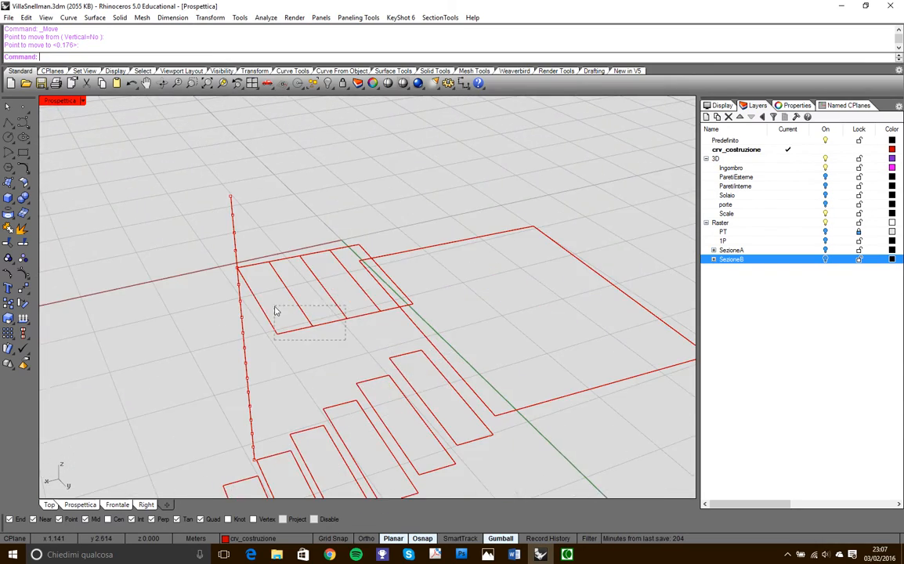
# - Select the second flight's treads except the one next to the landing and move them up to the fourteenth division point
pyautogui.moveTo(275, 312); pyautogui.dragTo(275, 312)
pyautogui.click(25, 289)
pyautogui.scroll(2, 223, 274)
pyautogui.click(234, 264)
pyautogui.click(233, 240)
# - Remove the second flight's second tread from the selection and move the last two up to the fifteenth division point
pyautogui.keyDown('ctrl'); pyautogui.click(369, 223); pyautogui.keyUp('ctrl')
pyautogui.press('Return')
pyautogui.click(234, 236)
pyautogui.click(233, 213)
# - Remove the second flight's third tread from the selection, move the last one up to the sixteenth division point, and clear the selection
pyautogui.keyDown('ctrl'); pyautogui.click(311, 205); pyautogui.keyUp('ctrl')
pyautogui.press('Return')
pyautogui.click(232, 211)
pyautogui.click(232, 187)
pyautogui.press('Escape')
# - Copy the second flight's highest tread from its inner back corner to the top end of the divided line
pyautogui.moveTo(331, 192); pyautogui.dragTo(323, 214, button='right')
pyautogui.scroll(3, 363, 196)
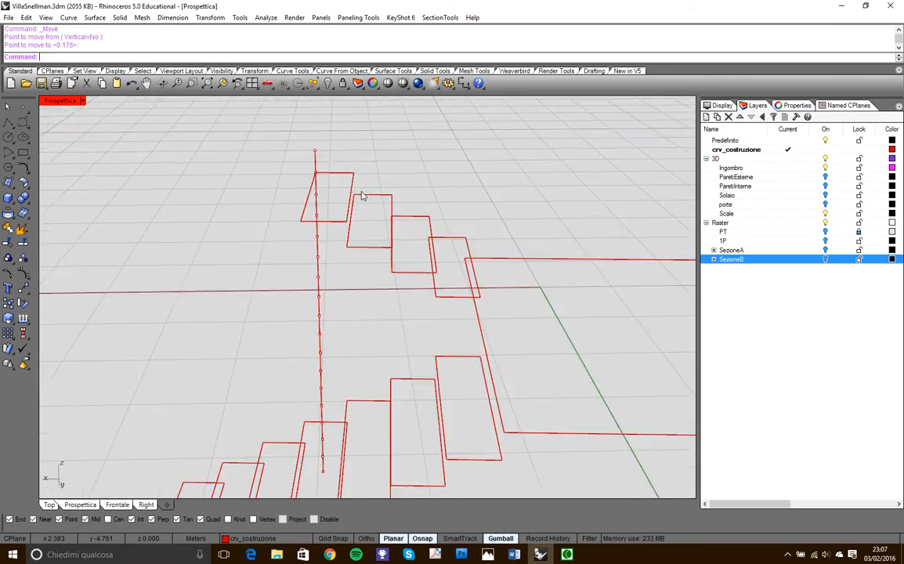
pyautogui.click(353, 186)
pyautogui.click(23, 318)
pyautogui.click(356, 174)
pyautogui.click(313, 149)
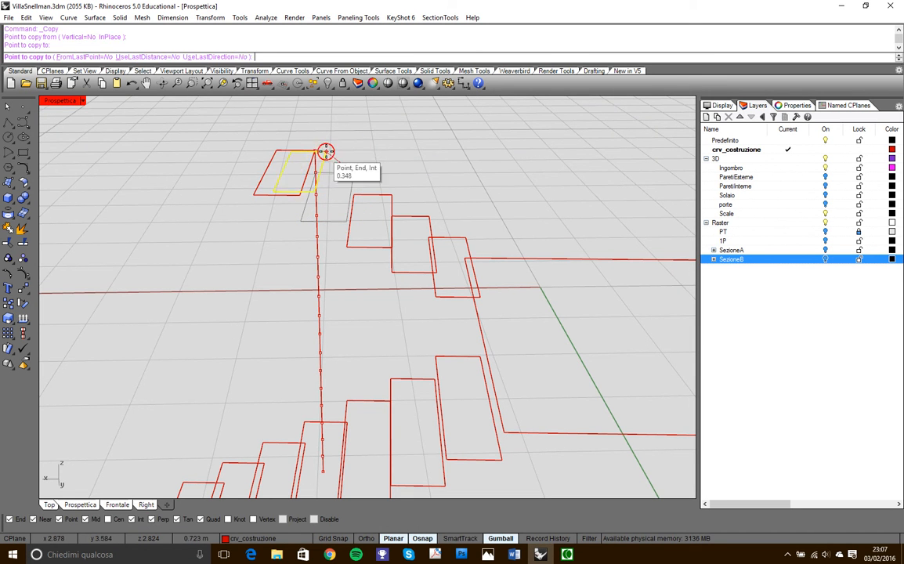
pyautogui.press('Return')
# - Show the Solaio layer briefly to compare the uppermost tread's height with the floor slab, and hide the layer again
pyautogui.scroll(-4, 338, 193)
pyautogui.moveTo(338, 193); pyautogui.dragTo(429, 202, button='right')
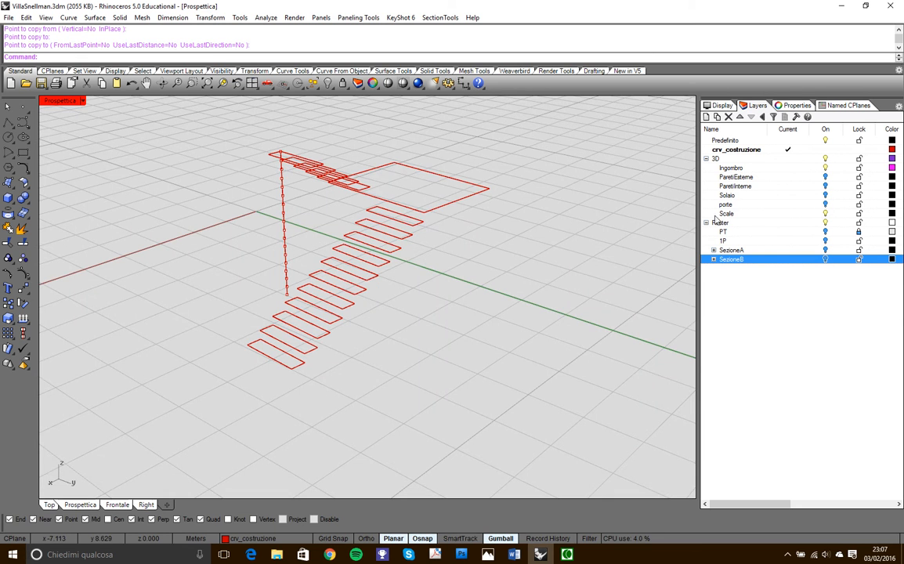
pyautogui.click(825, 195)
pyautogui.moveTo(423, 227); pyautogui.dragTo(316, 241, button='right')
pyautogui.scroll(3, 367, 140)
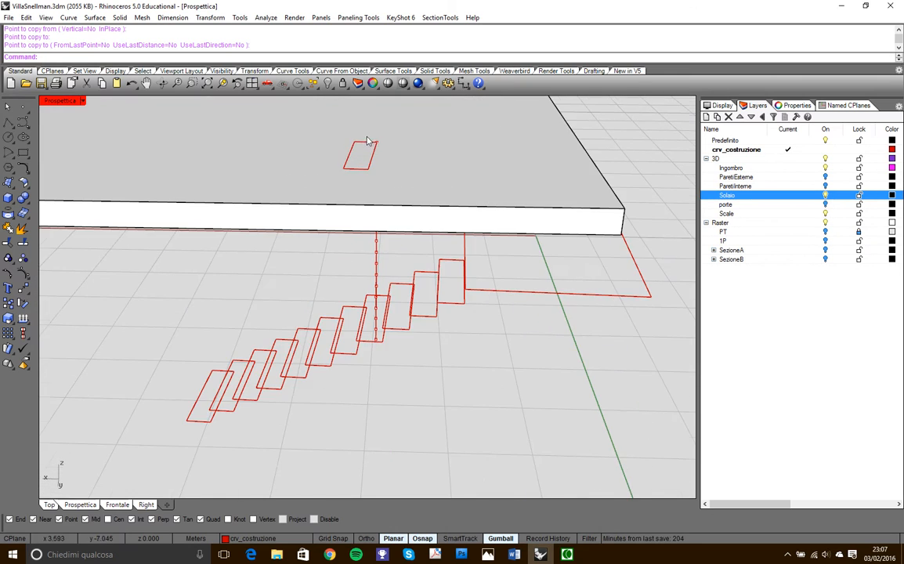
pyautogui.moveTo(374, 173); pyautogui.dragTo(291, 224, button='right')
pyautogui.click(824, 195)
# - Select the divided vertical line together with its points and hide them
pyautogui.moveTo(595, 258); pyautogui.dragTo(407, 258, button='right')
pyautogui.scroll(-5, 492, 174)
pyautogui.scroll(-5, 365, 168)
pyautogui.scroll(5, 407, 258)
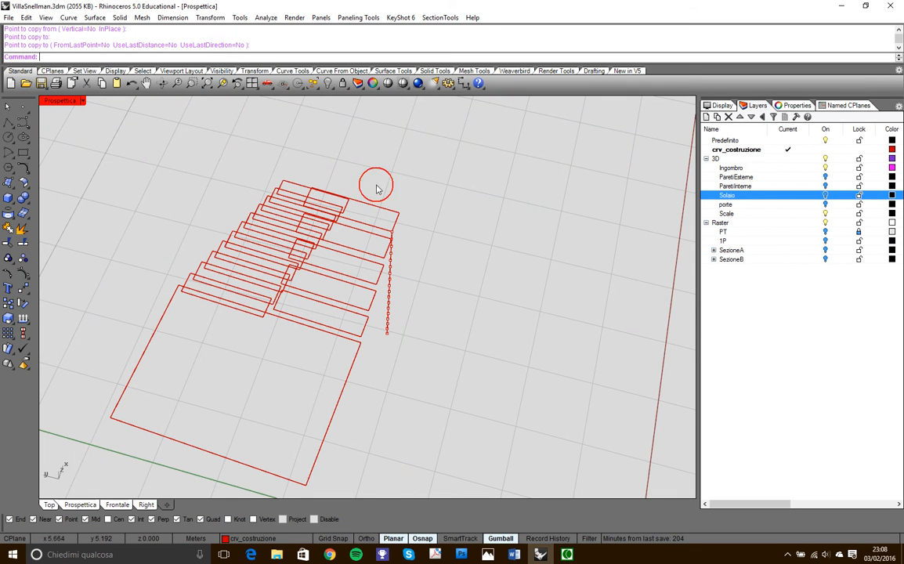
pyautogui.moveTo(416, 347); pyautogui.dragTo(428, 357)
pyautogui.moveTo(451, 404); pyautogui.dragTo(401, 346, button='right')
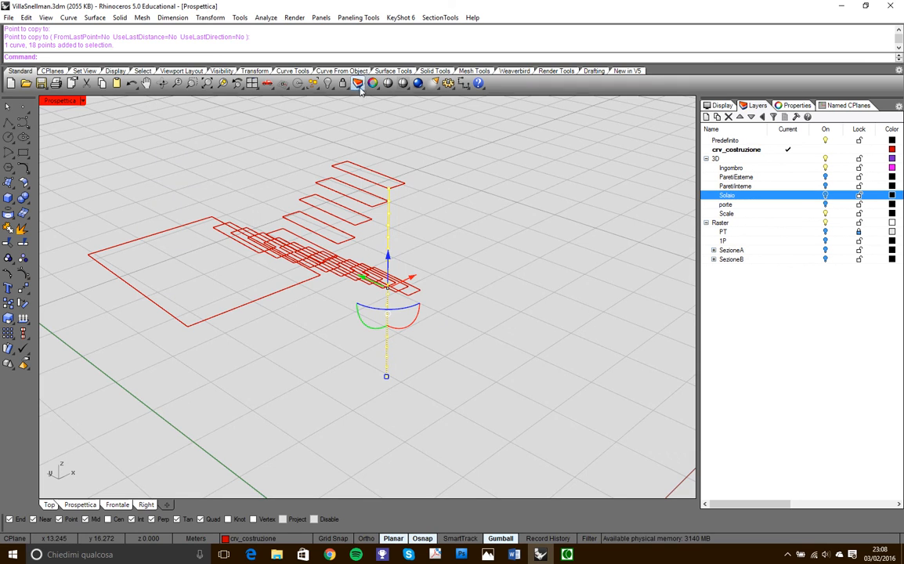
pyautogui.click(330, 83)
pyautogui.moveTo(407, 313); pyautogui.dragTo(339, 303, button='right')
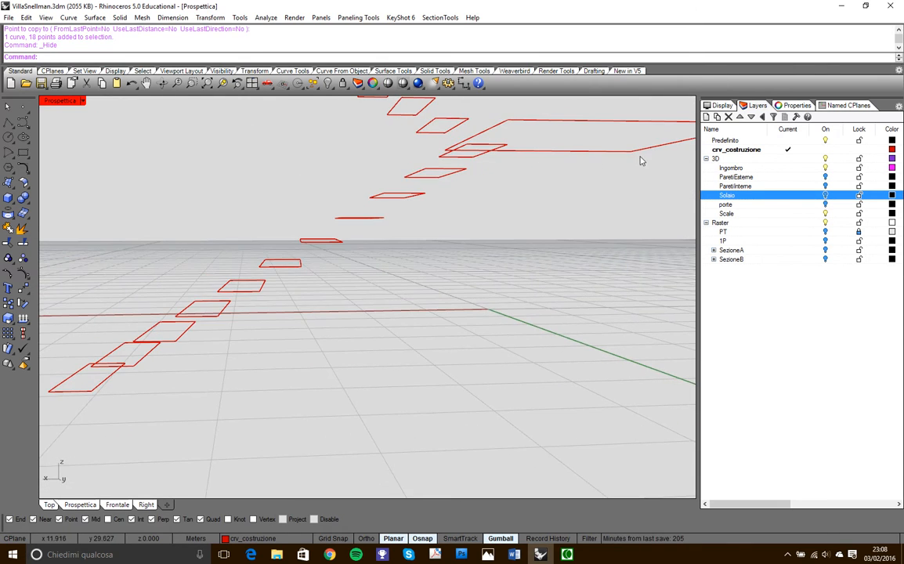
pyautogui.moveTo(516, 208); pyautogui.dragTo(318, 325, button='right')
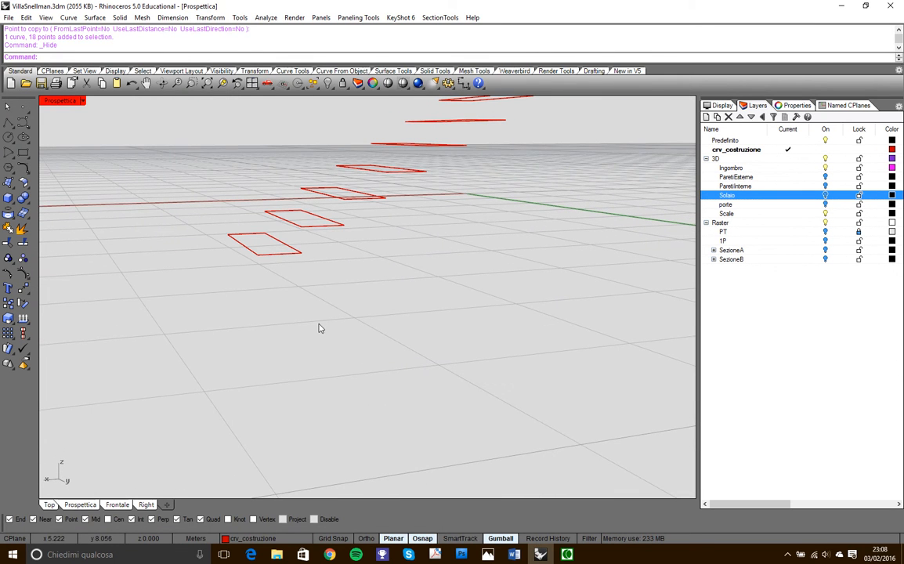
pyautogui.click(297, 259)
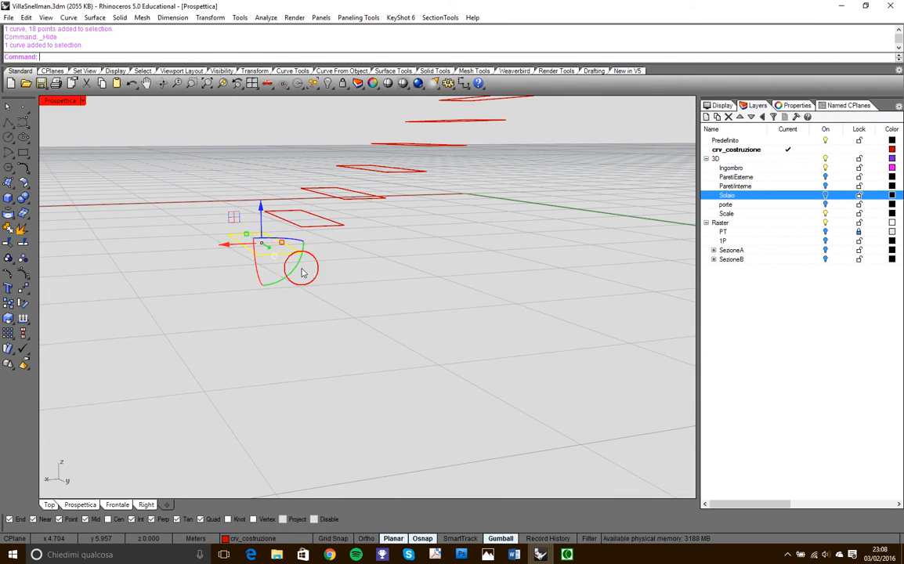
pyautogui.press('Escape')
# - Draw a polyline from the lowest tread's outer front corner, aligned with the first flight's tread corners and extended to the landing's edge
pyautogui.moveTo(325, 292); pyautogui.dragTo(243, 258, button='right')
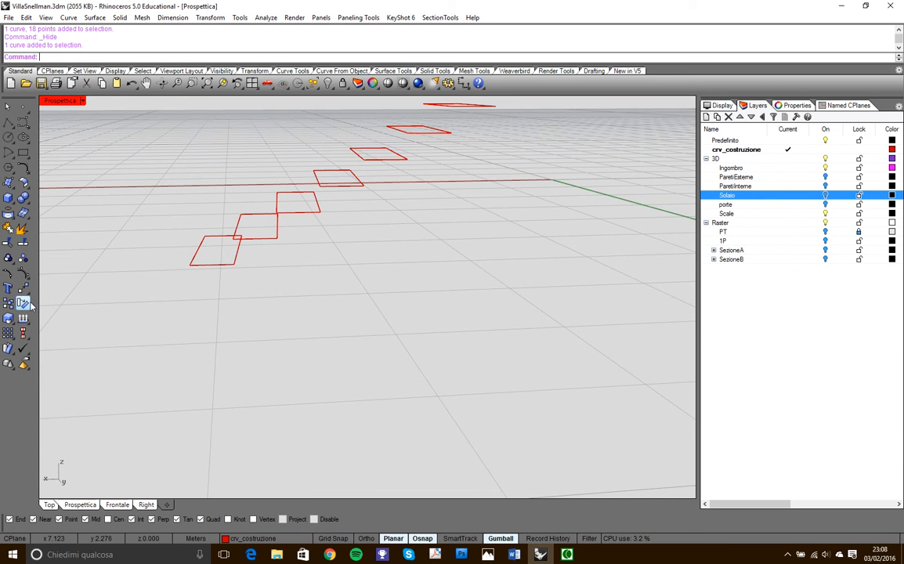
pyautogui.click(8, 122)
pyautogui.moveTo(77, 182); pyautogui.dragTo(268, 311, button='right')
pyautogui.click(131, 261)
pyautogui.scroll(-8, 234, 272)
pyautogui.scroll(4, 391, 193)
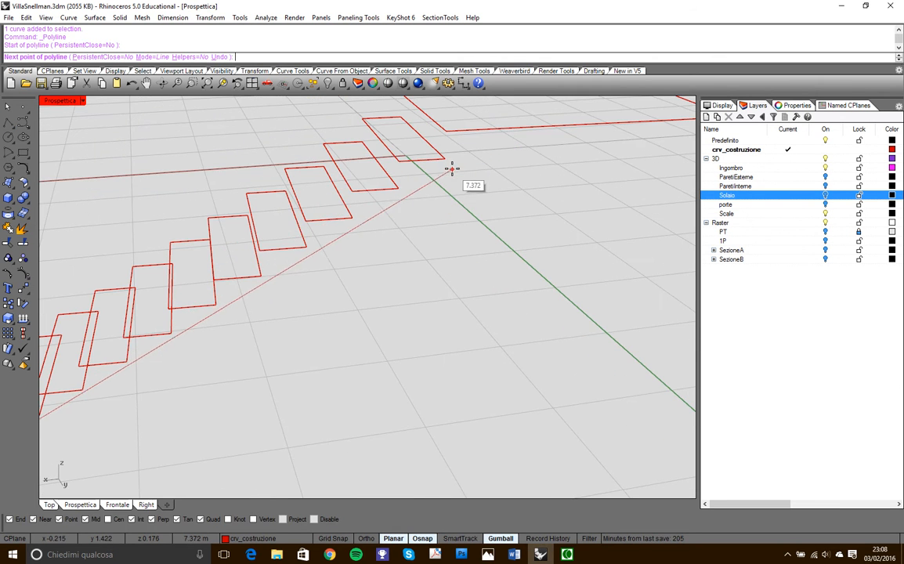
pyautogui.click(449, 159)
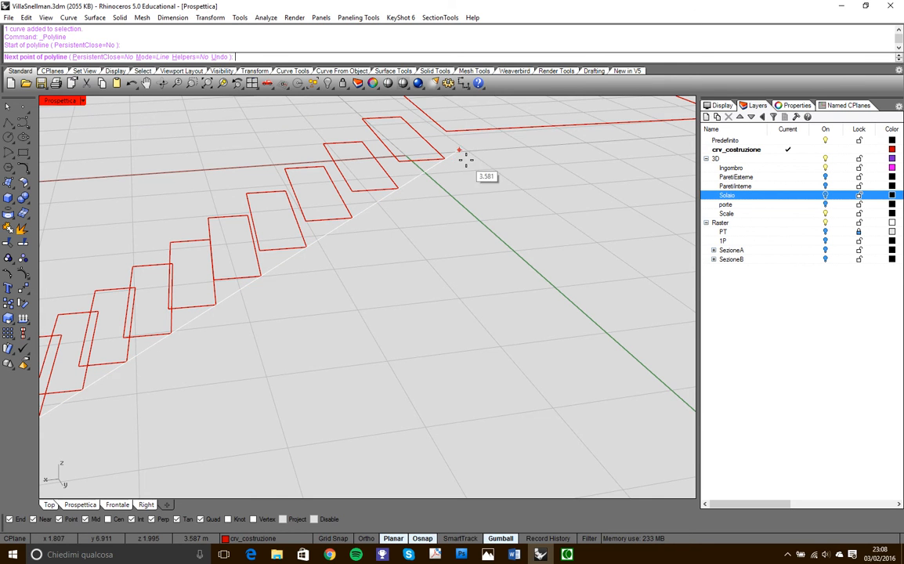
pyautogui.click(492, 131)
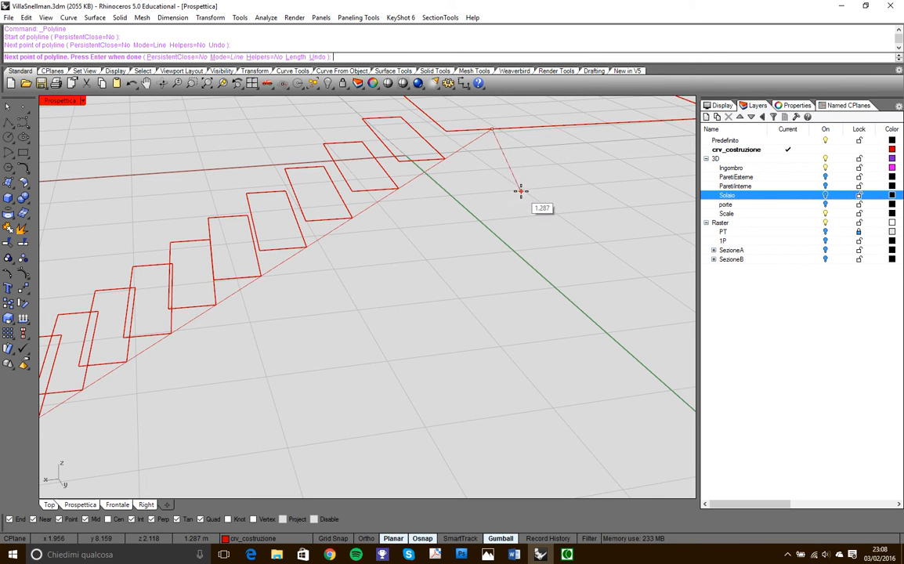
pyautogui.press('Return')
# - Draw a polyline from the second flight's highest tread corner, aligned with the tread corners below it, down to the landing's near corner
pyautogui.scroll(-3, 523, 196)
pyautogui.moveTo(523, 196); pyautogui.dragTo(358, 158, button='right')
pyautogui.rightClick(312, 153)
pyautogui.scroll(4, 324, 139)
pyautogui.click(343, 159)
pyautogui.scroll(-5, 452, 202)
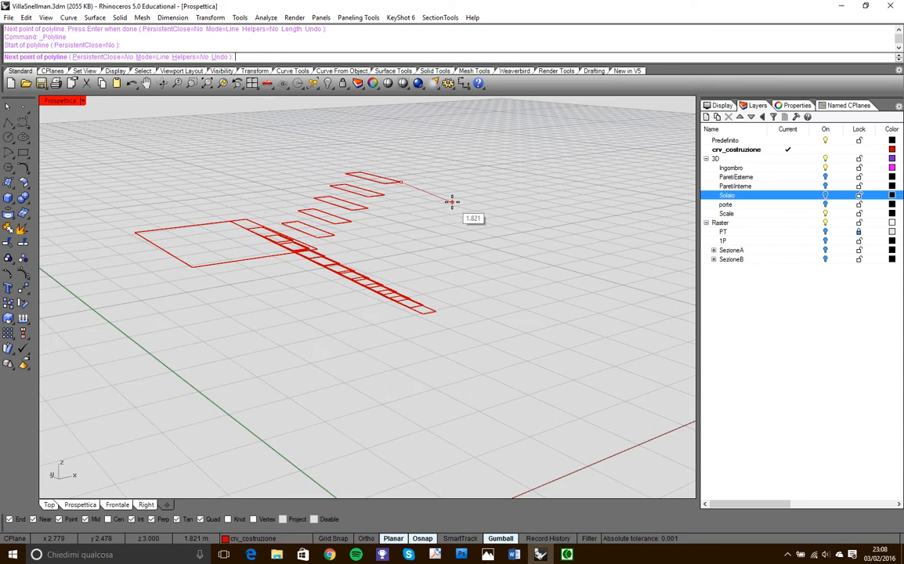
pyautogui.scroll(6, 401, 238)
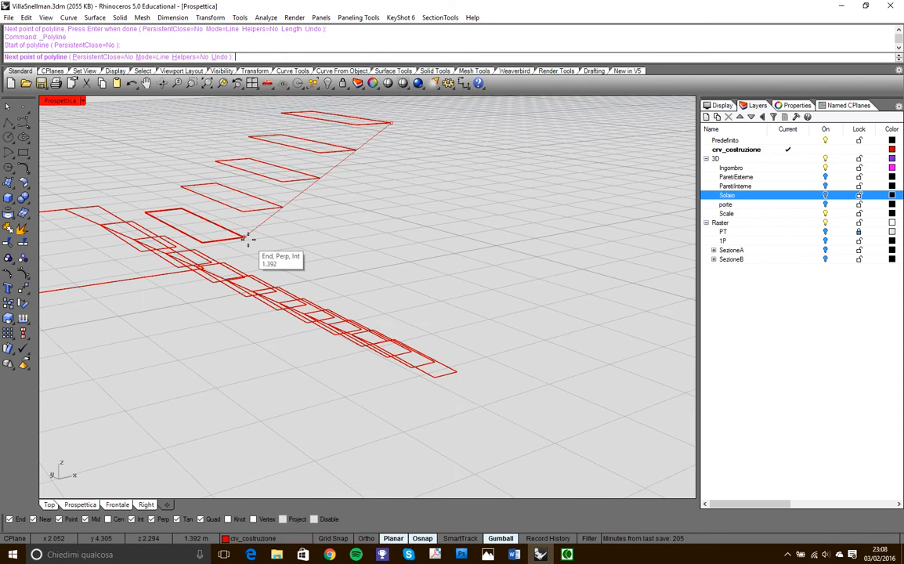
pyautogui.scroll(3, 221, 279)
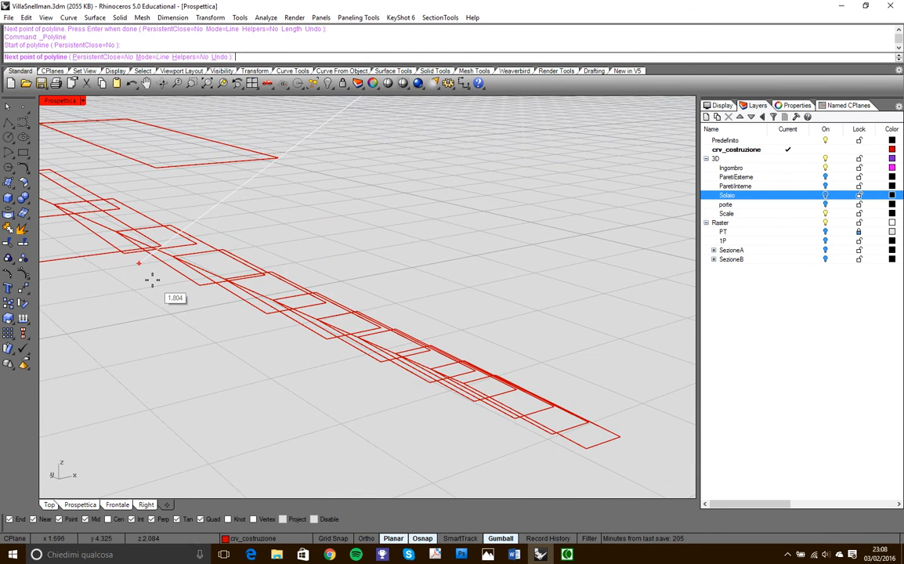
pyautogui.scroll(4, 140, 279)
pyautogui.scroll(-4, 141, 276)
pyautogui.scroll(3, 107, 255)
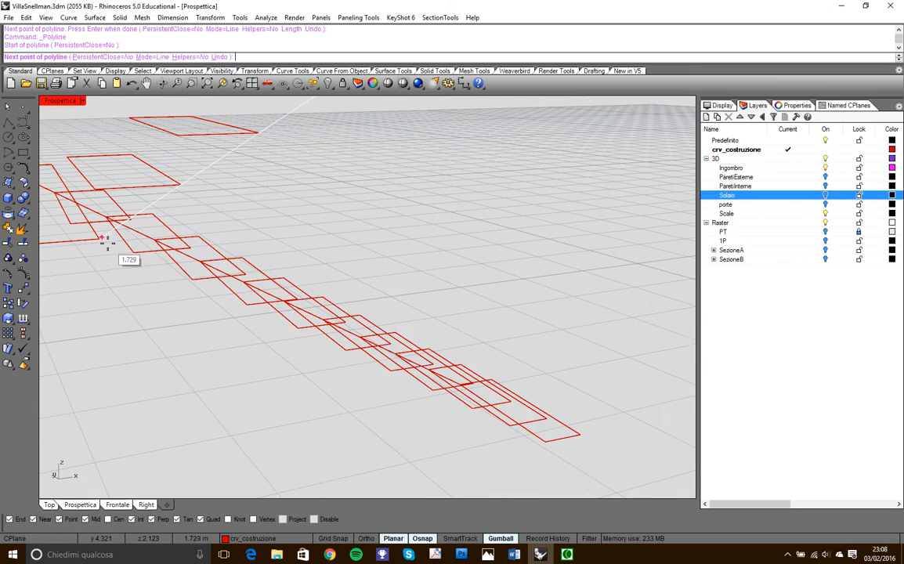
pyautogui.click(102, 240)
pyautogui.rightClick(202, 298)
pyautogui.scroll(-10, 196, 297)
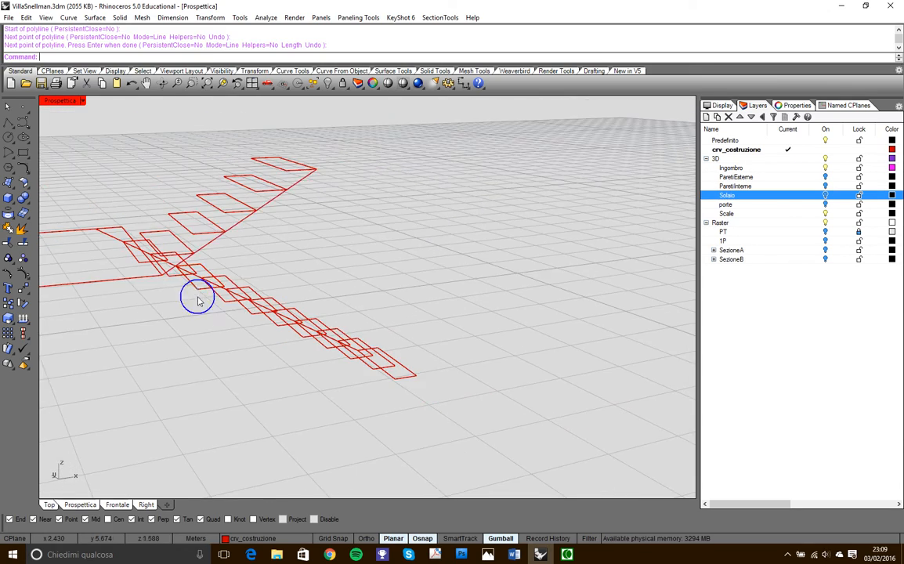
# - Trim away the landing outline's edge between the two flights, using both slanted lines as cutting objects
pyautogui.moveTo(169, 286); pyautogui.dragTo(427, 315, button='right')
pyautogui.scroll(7, 542, 362)
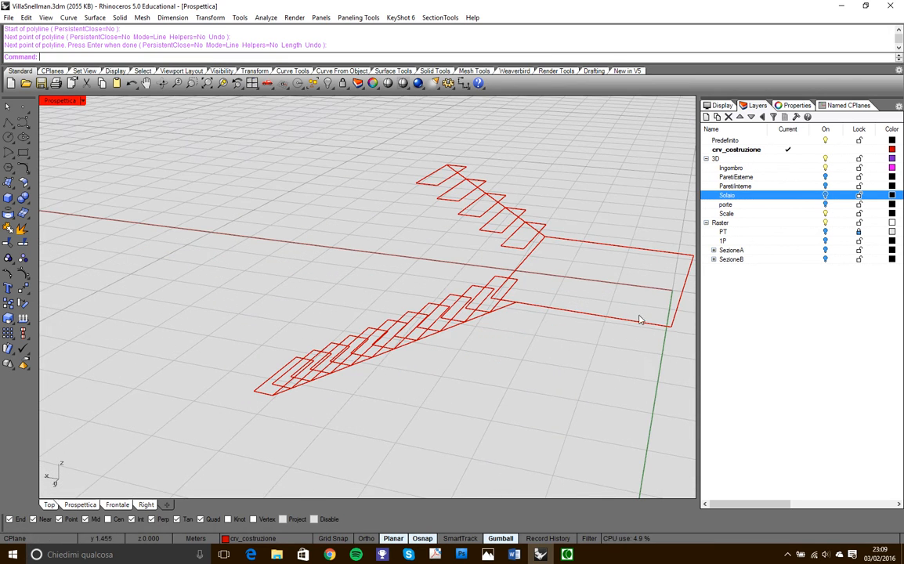
pyautogui.moveTo(514, 309); pyautogui.dragTo(524, 269, button='right')
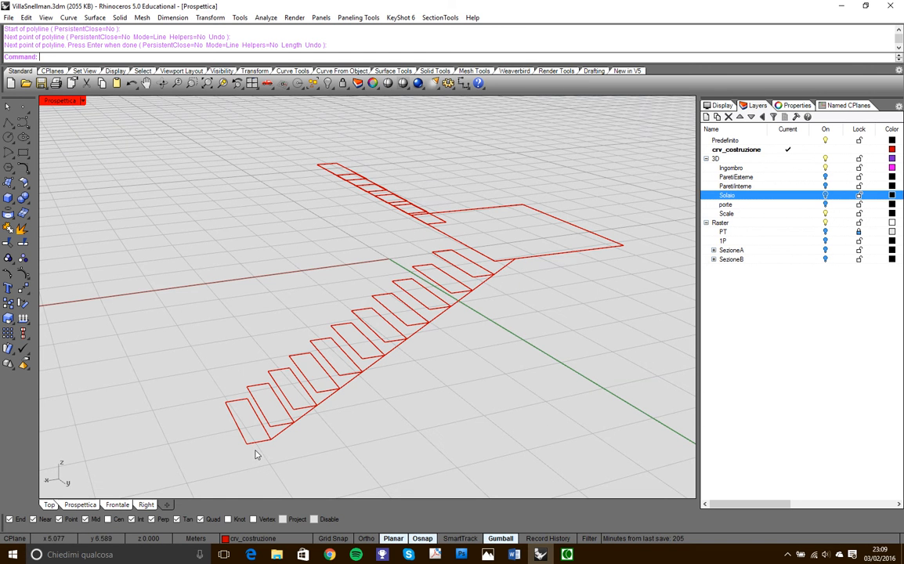
pyautogui.moveTo(334, 147); pyautogui.dragTo(342, 166, button='right')
pyautogui.moveTo(290, 275); pyautogui.dragTo(342, 328, button='right')
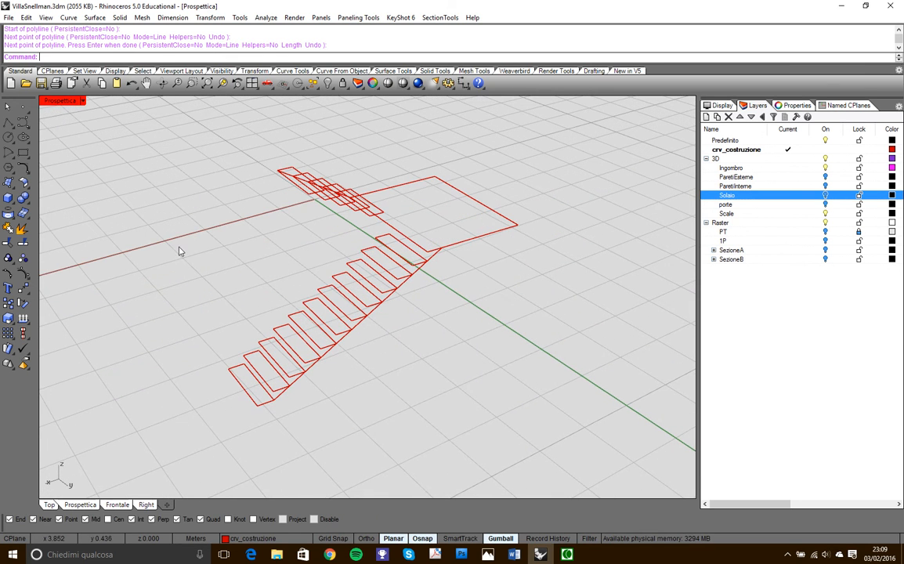
pyautogui.click(8, 228)
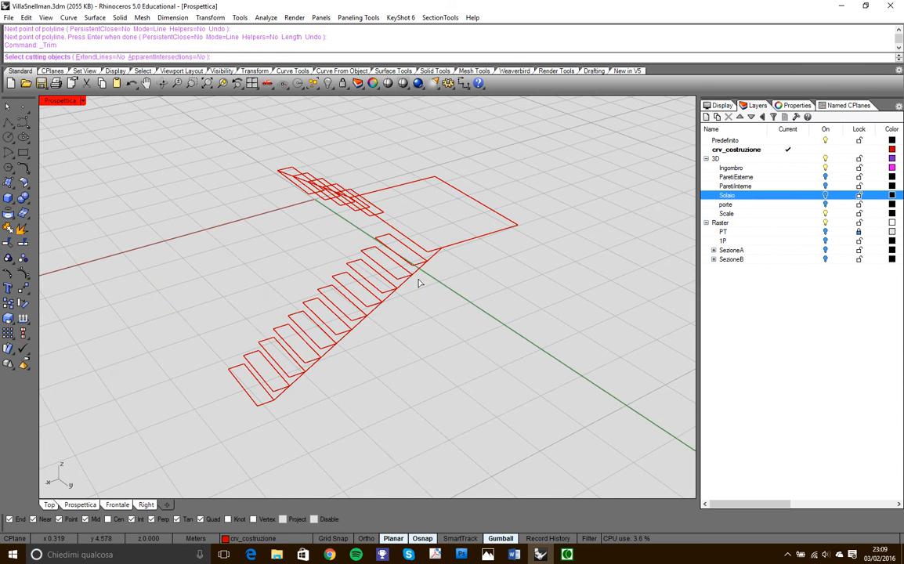
pyautogui.click(433, 257)
pyautogui.moveTo(478, 264); pyautogui.dragTo(447, 213, button='right')
pyautogui.scroll(3, 438, 213)
pyautogui.click(423, 200)
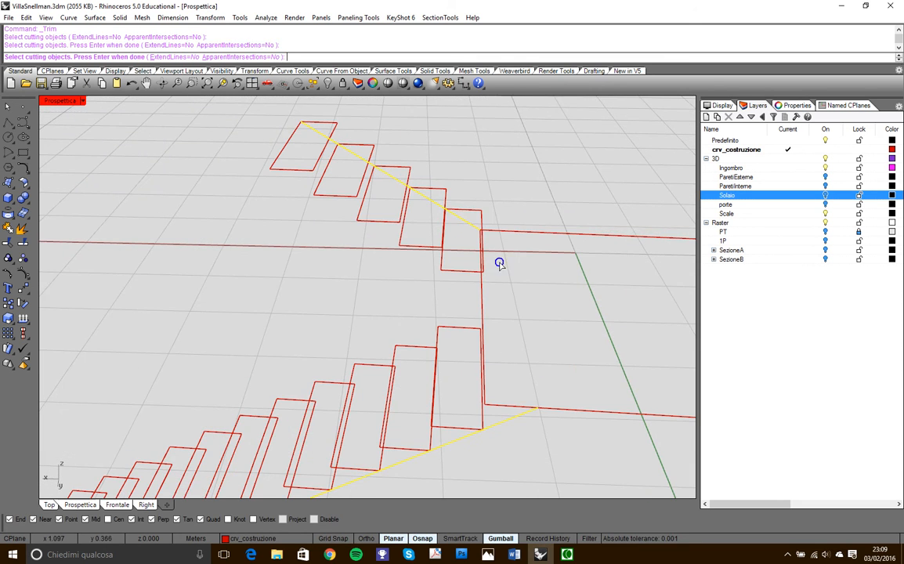
pyautogui.rightClick(500, 264)
pyautogui.scroll(-4, 498, 326)
pyautogui.click(506, 318)
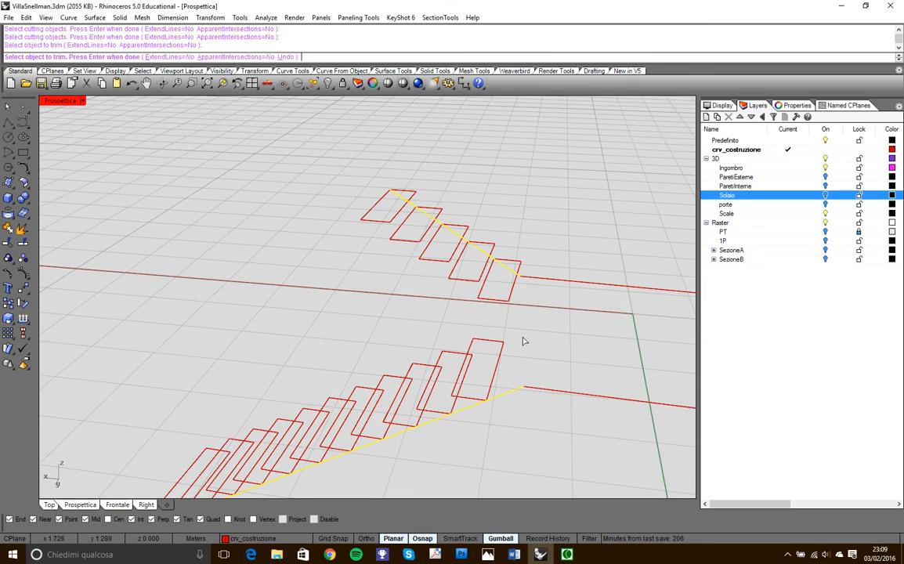
pyautogui.rightClick(520, 339)
# - Undo the trim of the landing outline, keeping the second flight's slanted line
pyautogui.scroll(-5, 511, 325)
pyautogui.moveTo(507, 344); pyautogui.dragTo(523, 316, button='right')
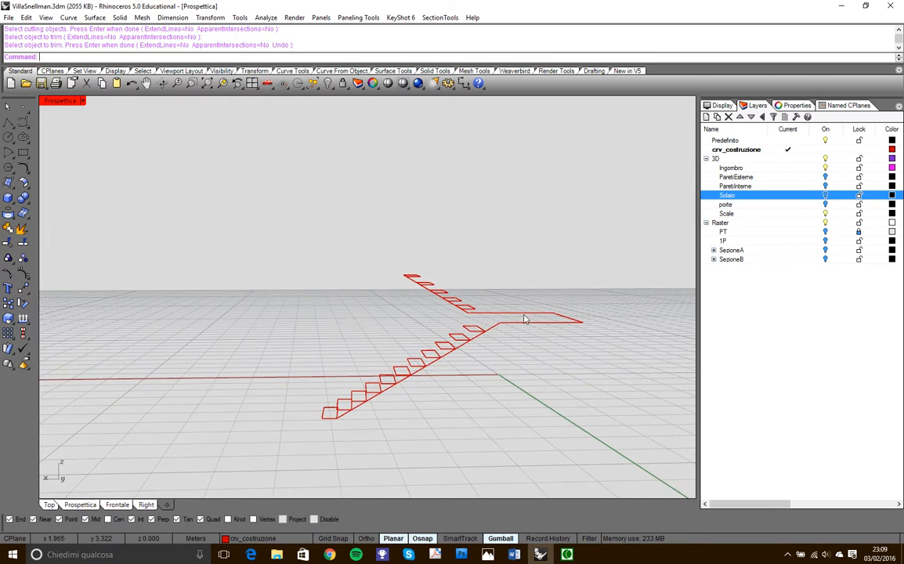
pyautogui.scroll(3, 495, 322)
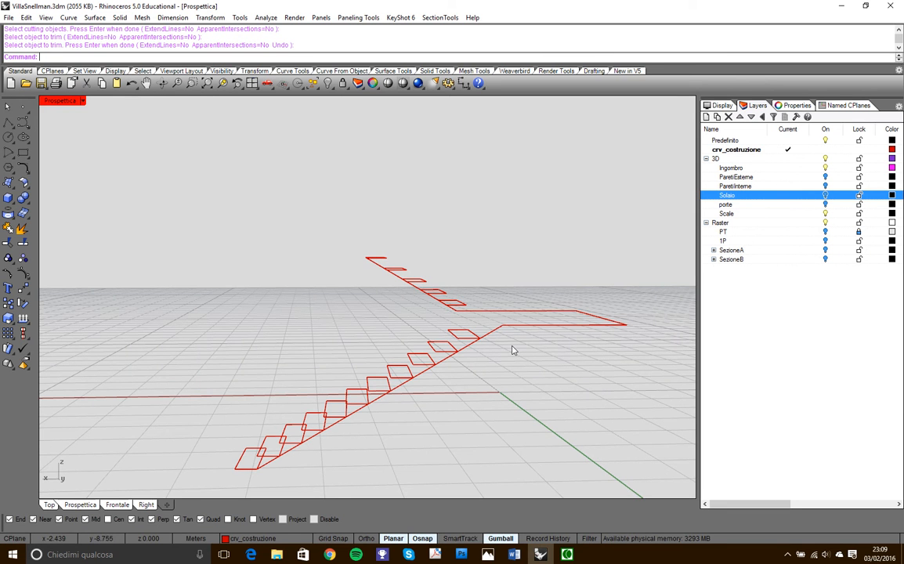
pyautogui.moveTo(514, 364); pyautogui.dragTo(277, 373, button='right')
pyautogui.scroll(-7, 337, 311)
pyautogui.moveTo(337, 312); pyautogui.dragTo(512, 342, button='right')
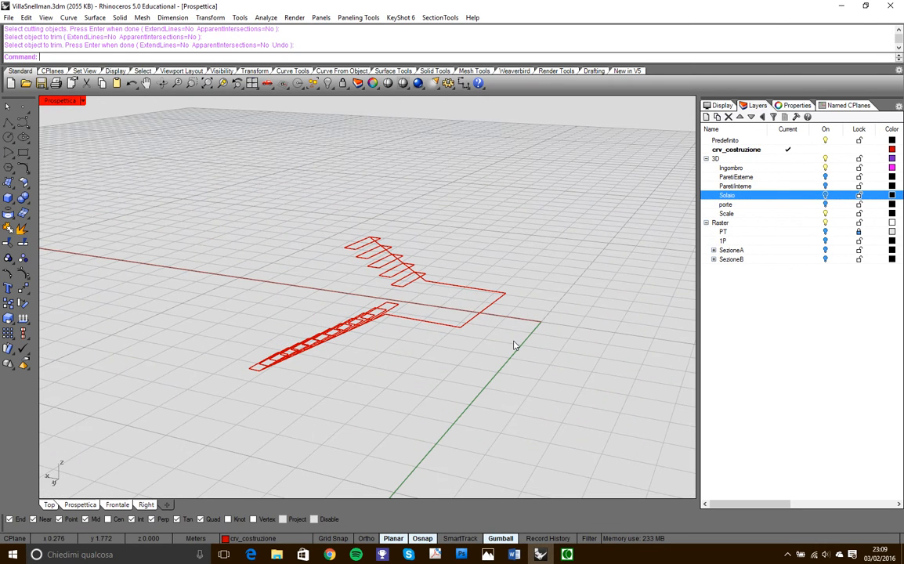
pyautogui.hotkey('ctrl', 'z')
pyautogui.hotkey('ctrl', 'z')
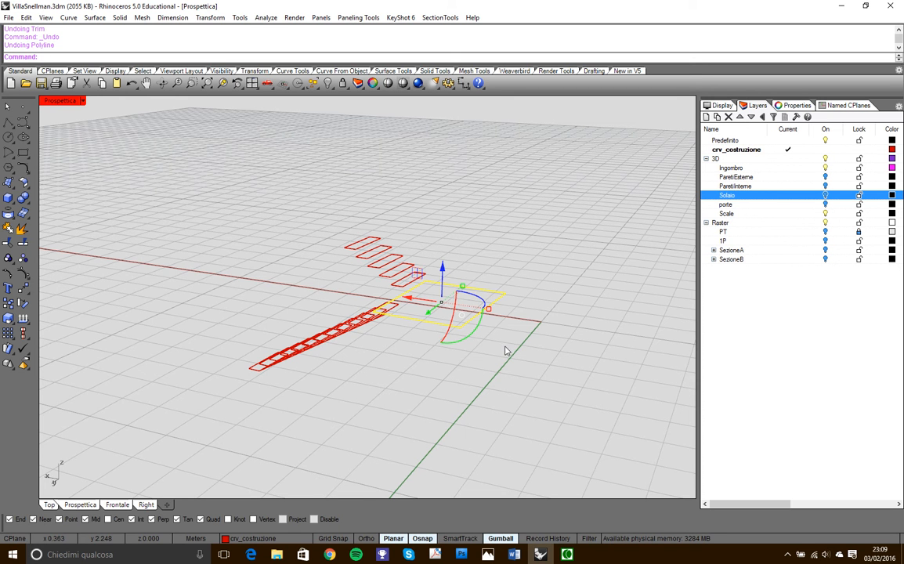
pyautogui.hotkey('ctrl', 'y')
# - Try to move the landing outline vertically by a numeric distance and undo the transform
pyautogui.moveTo(456, 333); pyautogui.dragTo(286, 362, button='right')
pyautogui.scroll(5, 286, 362)
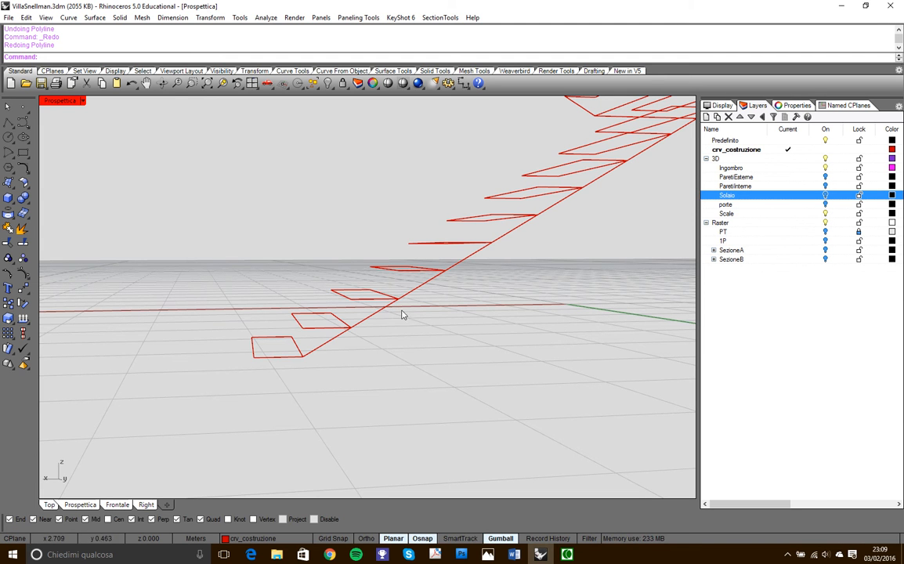
pyautogui.moveTo(428, 297); pyautogui.dragTo(607, 206, button='right')
pyautogui.moveTo(584, 240); pyautogui.dragTo(585, 181, button='right')
pyautogui.click(569, 203)
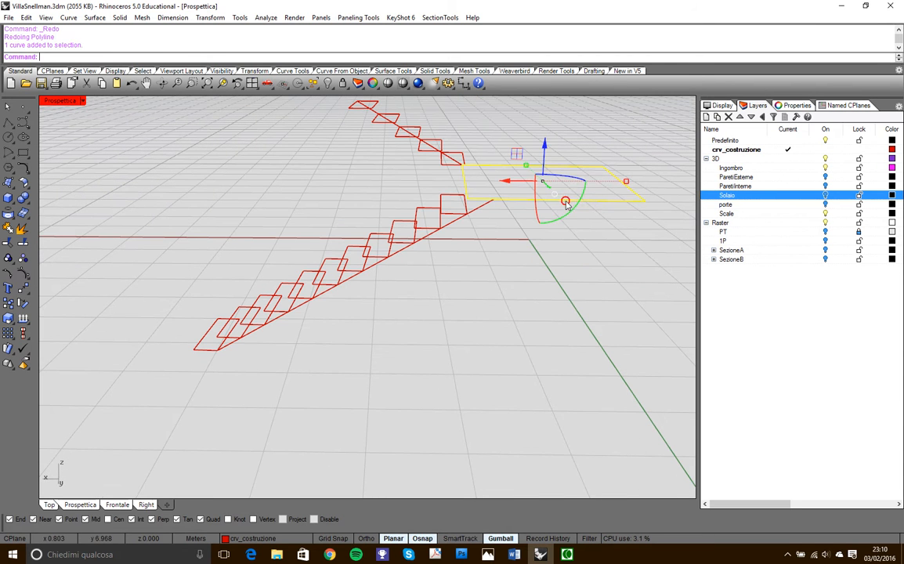
pyautogui.click(545, 146)
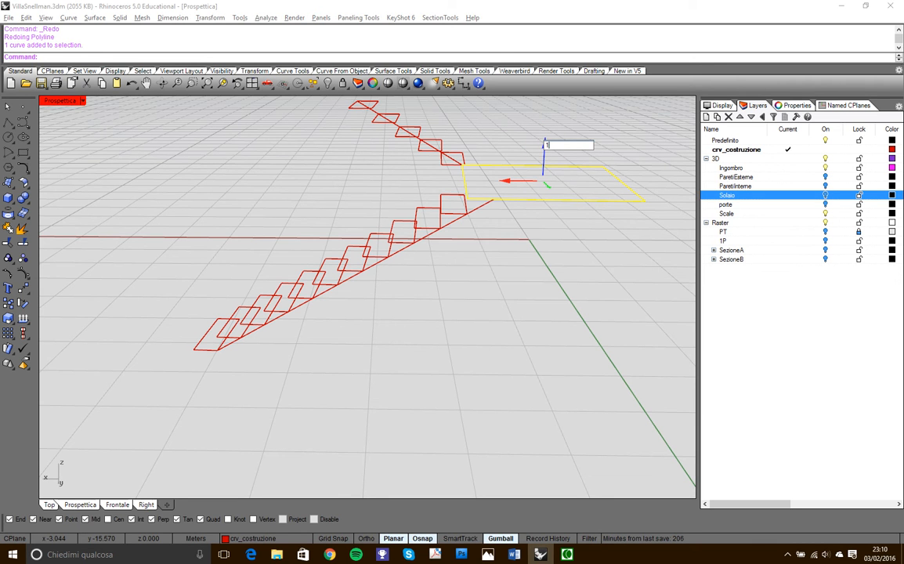
pyautogui.write('-10')
pyautogui.press('Escape')
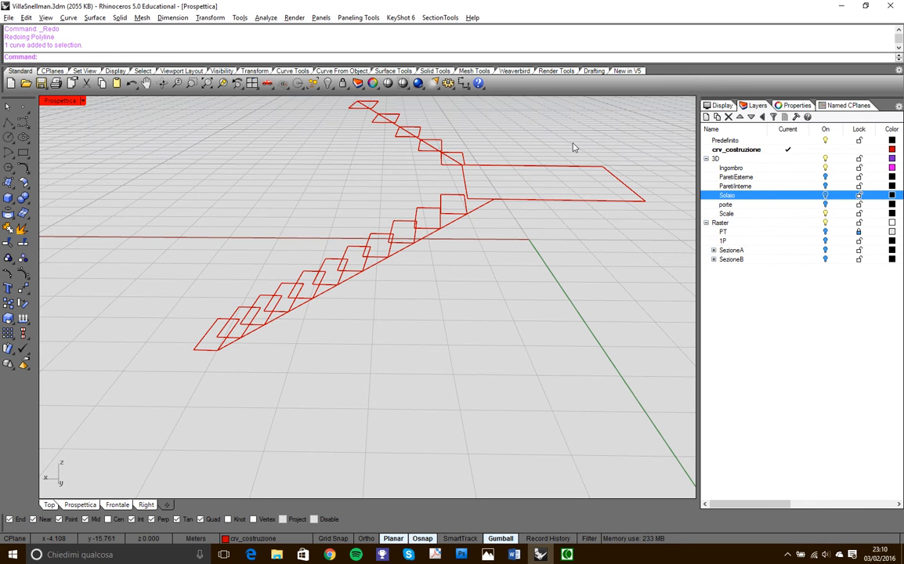
pyautogui.hotkey('ctrl', 'z')
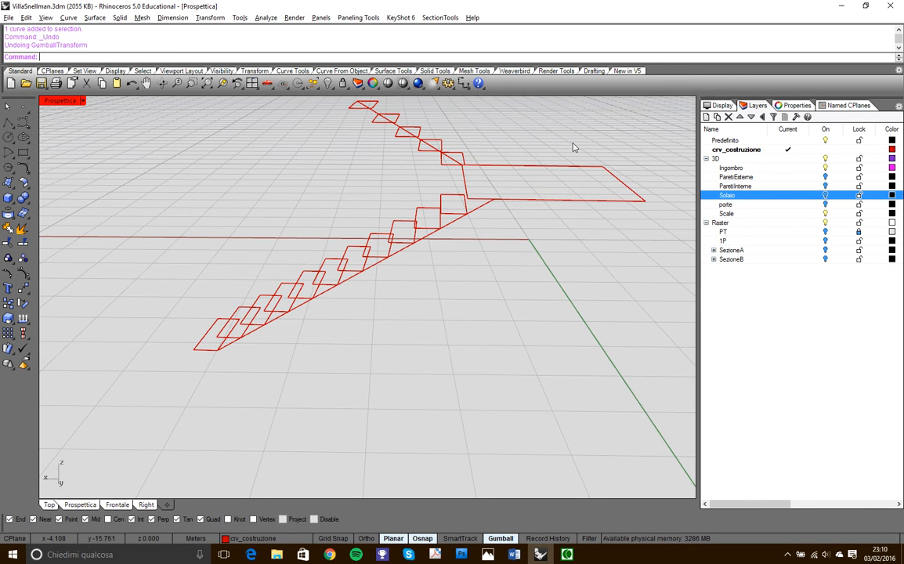
# - Make a copy of the landing outline 0.1 m straight below the original
pyautogui.click(545, 200)
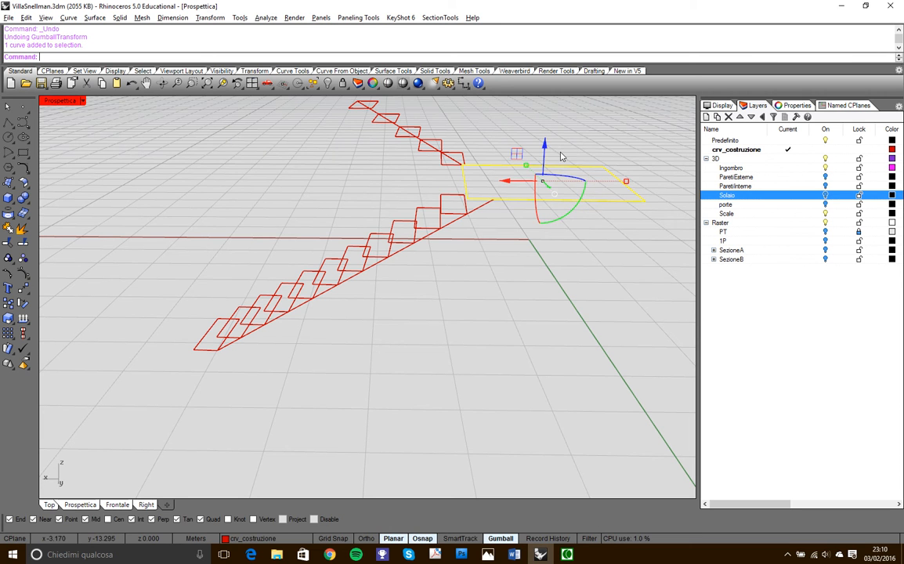
pyautogui.click(545, 142)
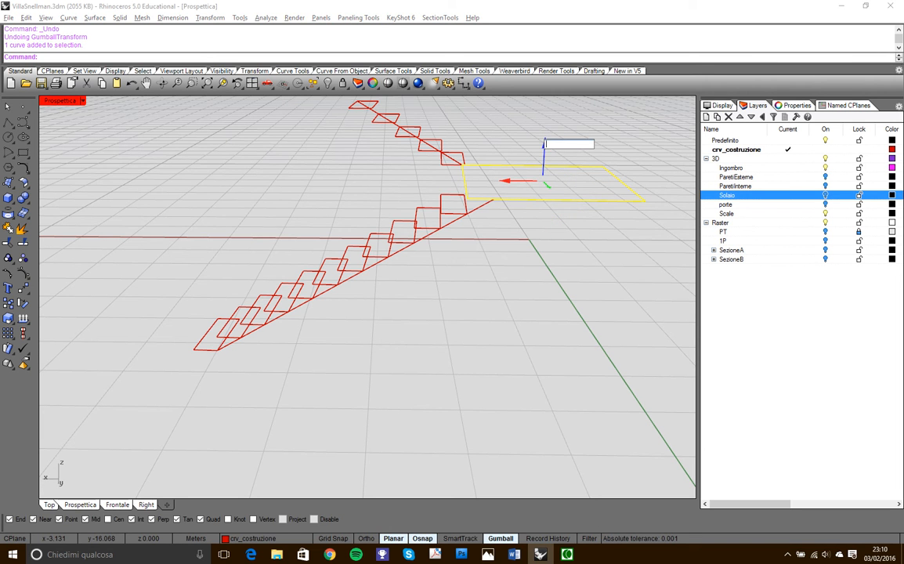
pyautogui.write('-1')
pyautogui.press('Return')
pyautogui.press('Escape')
# - Copy both slanted flight lines 0.1 m down, from the first flight line's upper end to the lower landing outline's edge
pyautogui.moveTo(507, 222); pyautogui.dragTo(473, 220, button='right')
pyautogui.scroll(5, 472, 195)
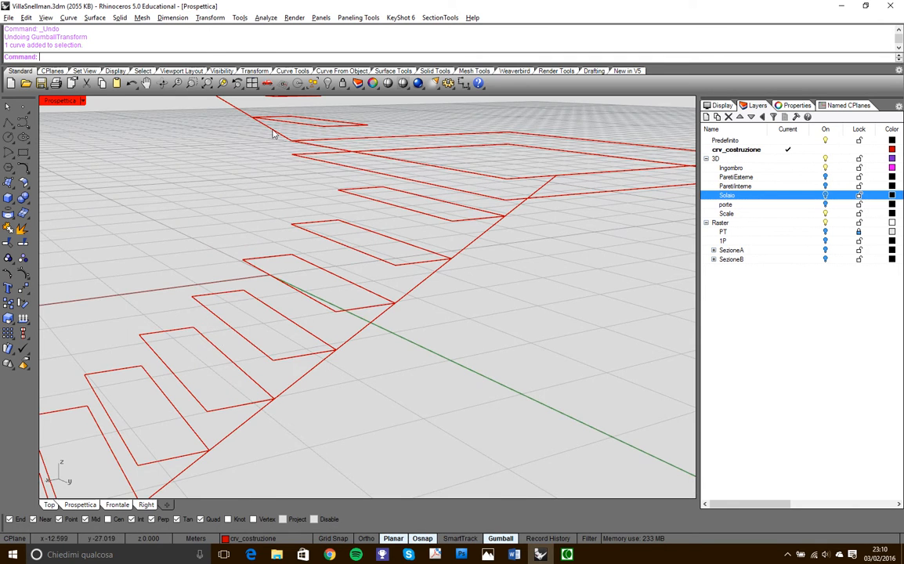
pyautogui.scroll(-4, 285, 140)
pyautogui.moveTo(286, 141)
pyautogui.mouseDown(button='right')
pyautogui.moveTo(283, 151)
pyautogui.moveTo(295, 144)
pyautogui.mouseUp(button='right')
pyautogui.scroll(6, 298, 141)
pyautogui.scroll(-4, 298, 137)
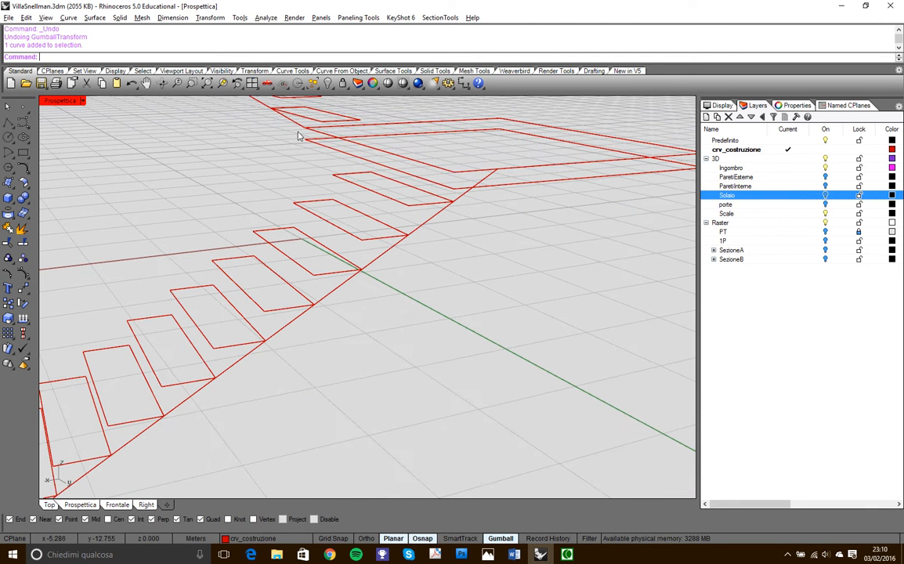
pyautogui.click(300, 130)
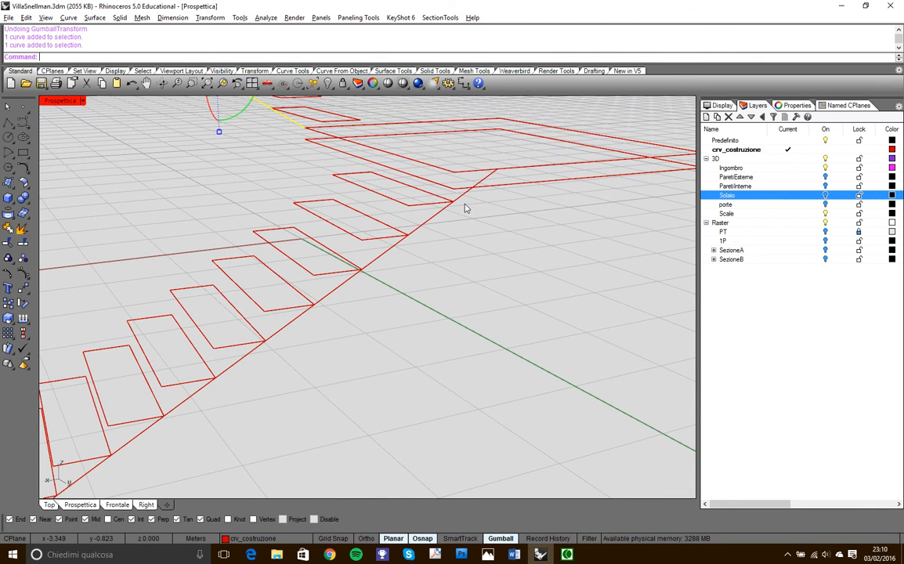
pyautogui.keyDown('shift'); pyautogui.click(488, 176); pyautogui.keyUp('shift')
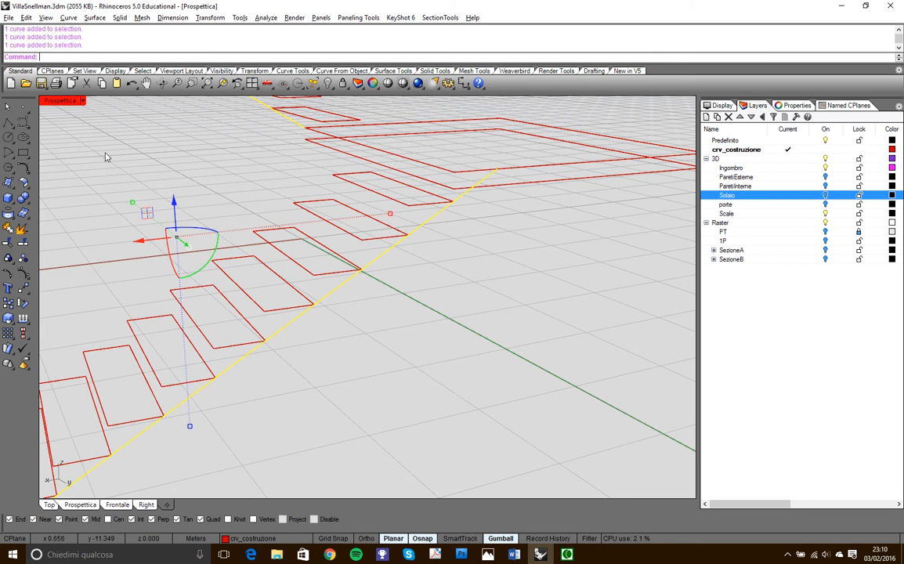
pyautogui.click(7, 303)
pyautogui.scroll(2, 511, 185)
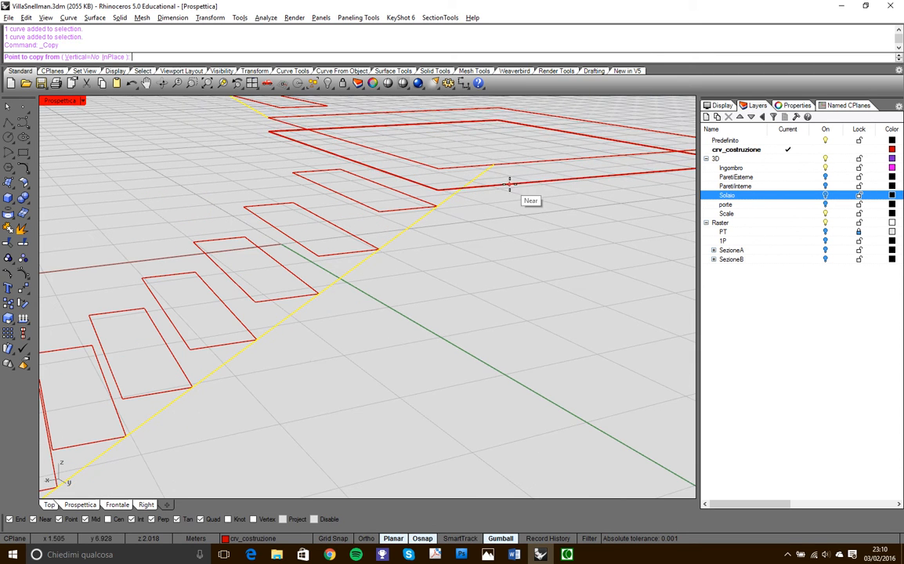
pyautogui.click(493, 165)
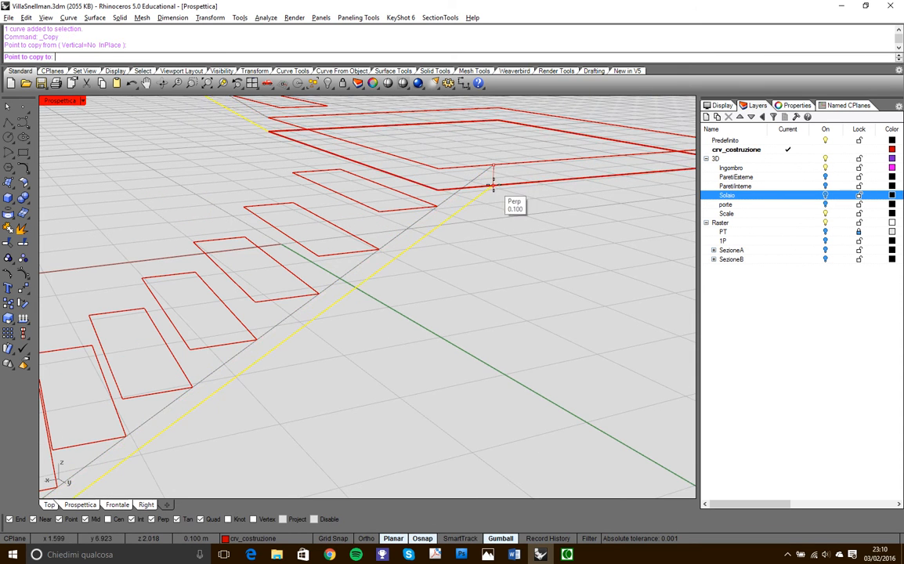
pyautogui.click(492, 185)
pyautogui.press('Escape')
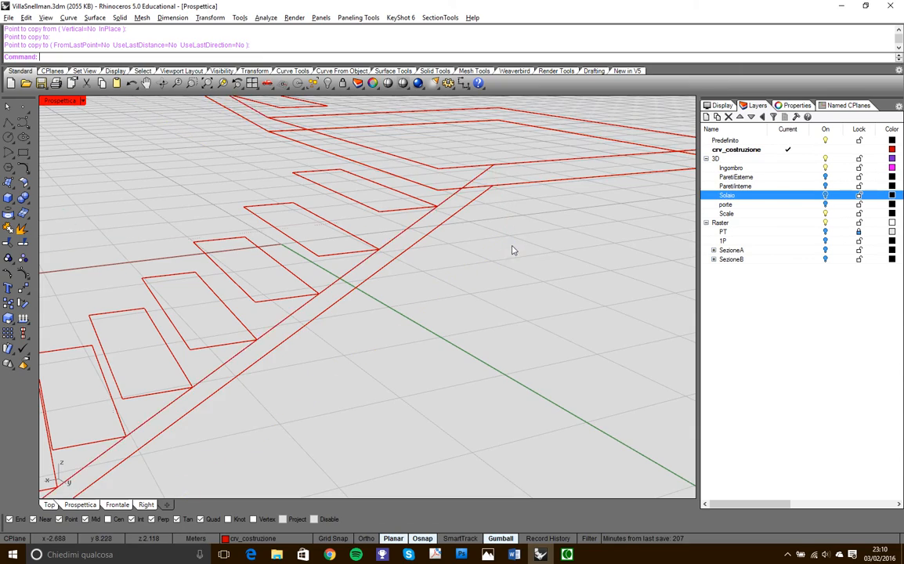
pyautogui.press('Escape')
# - Select the two original upper slanted lines of both flights and hide them
pyautogui.scroll(-5, 476, 207)
pyautogui.moveTo(477, 207); pyautogui.dragTo(504, 239, button='right')
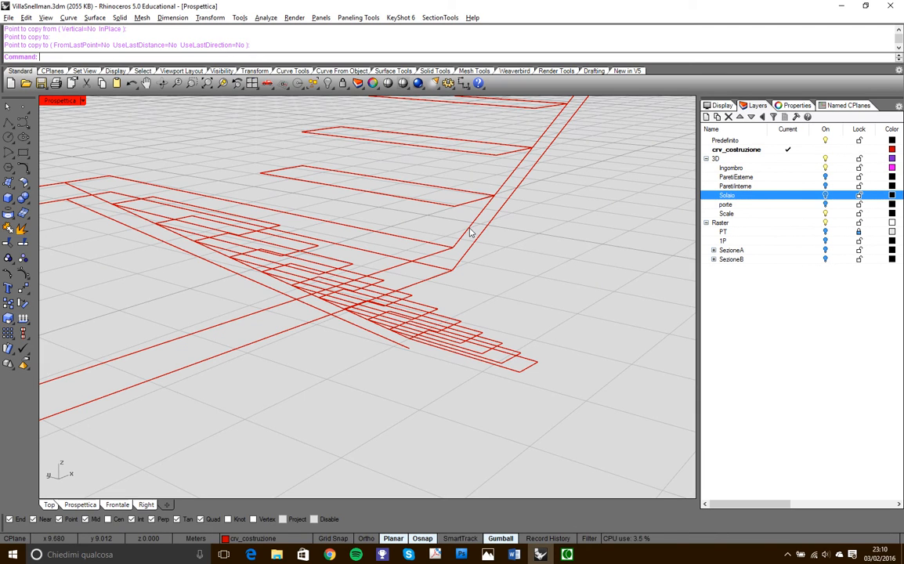
pyautogui.click(469, 232)
pyautogui.moveTo(470, 258); pyautogui.dragTo(451, 272, button='right')
pyautogui.scroll(5, 451, 273)
pyautogui.click(391, 218)
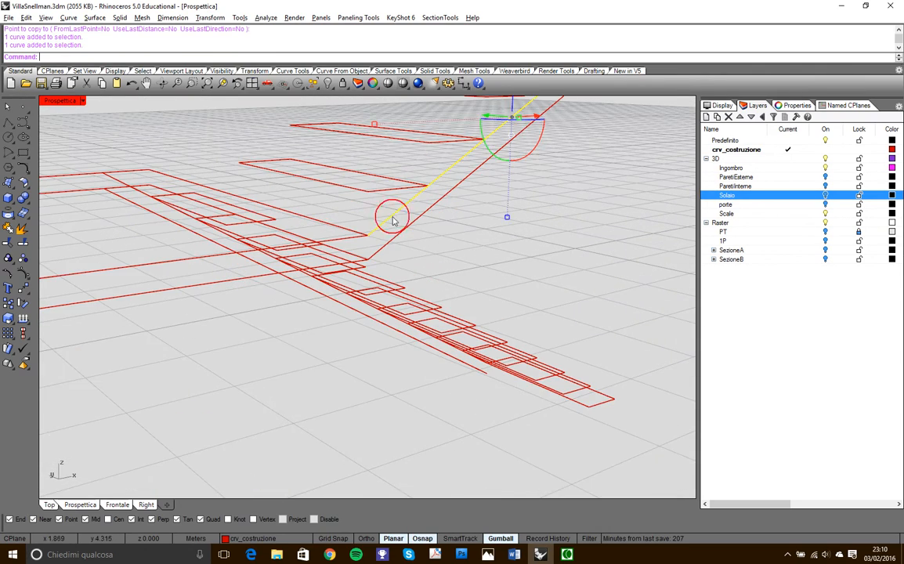
pyautogui.scroll(-5, 393, 219)
pyautogui.moveTo(415, 238); pyautogui.dragTo(439, 252, button='right')
pyautogui.scroll(4, 423, 253)
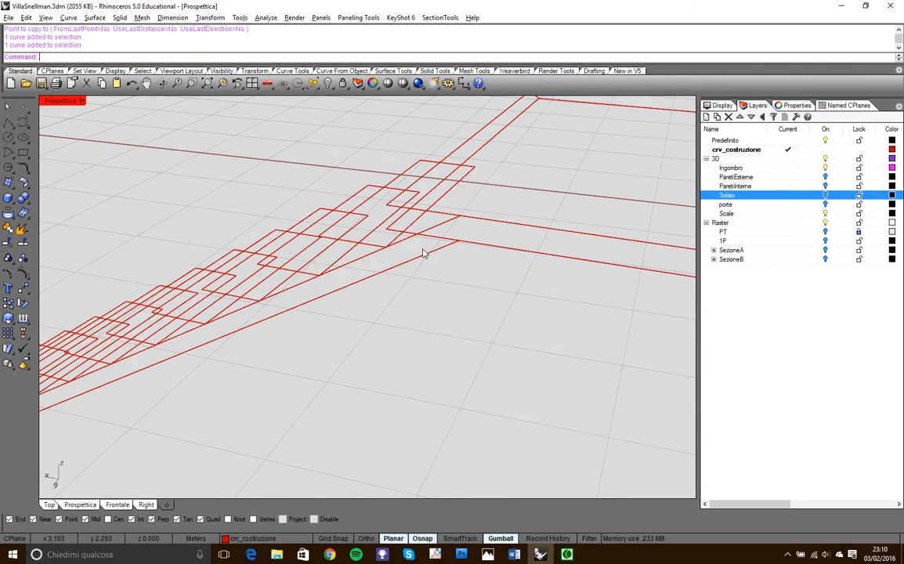
pyautogui.click(420, 256)
pyautogui.moveTo(434, 258); pyautogui.dragTo(466, 238, button='right')
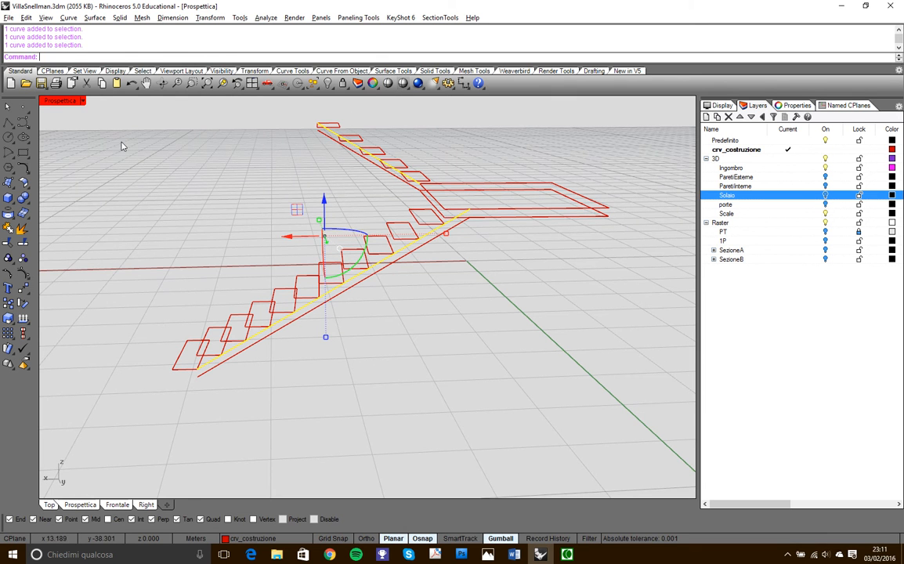
pyautogui.click(327, 84)
# - Trim away the lower landing outline's edge between the two slanted flight lines, using those lines as cutting objects
pyautogui.moveTo(462, 241); pyautogui.dragTo(285, 184, button='right')
pyautogui.scroll(-3, 302, 186)
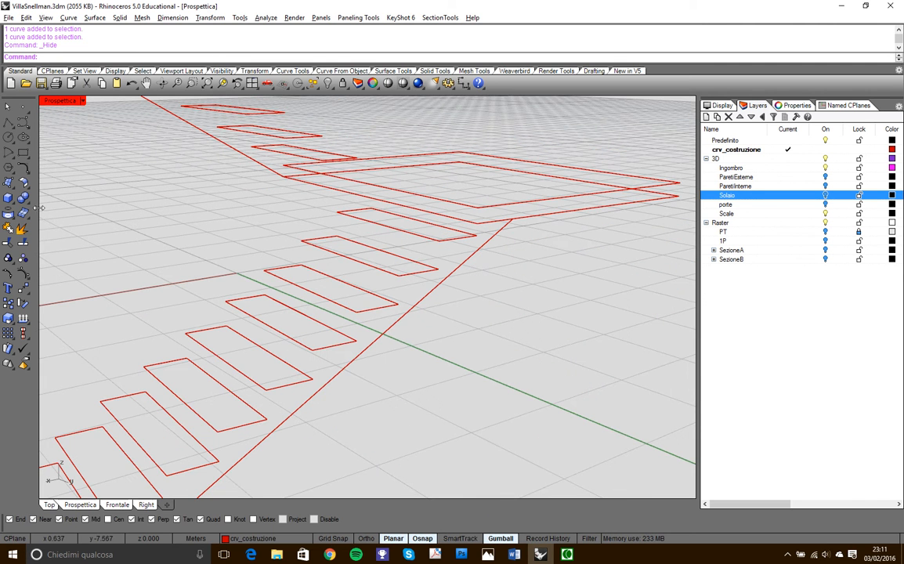
pyautogui.click(9, 216)
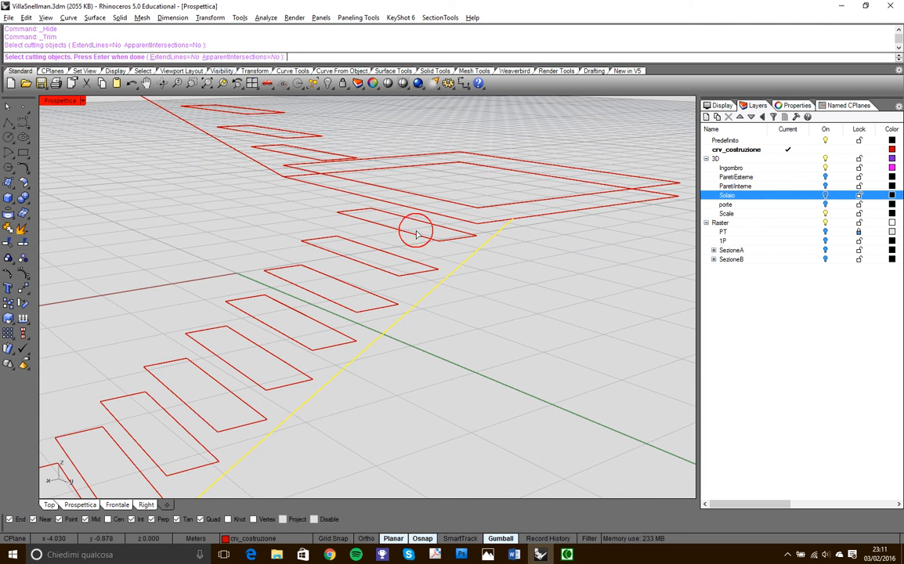
pyautogui.press('Return')
pyautogui.click(357, 186)
pyautogui.press('Return')
pyautogui.scroll(-5, 472, 230)
pyautogui.moveTo(472, 230); pyautogui.dragTo(262, 309, button='right')
pyautogui.moveTo(523, 123); pyautogui.dragTo(294, 250, button='right')
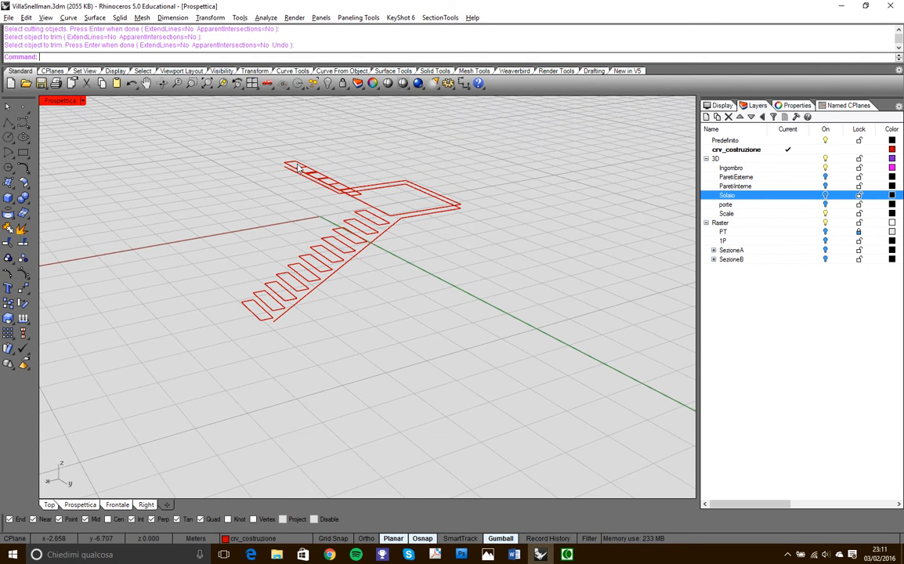
# - Join the two slanted flight lines with the trimmed lower landing outline into a single curve
pyautogui.click(9, 228)
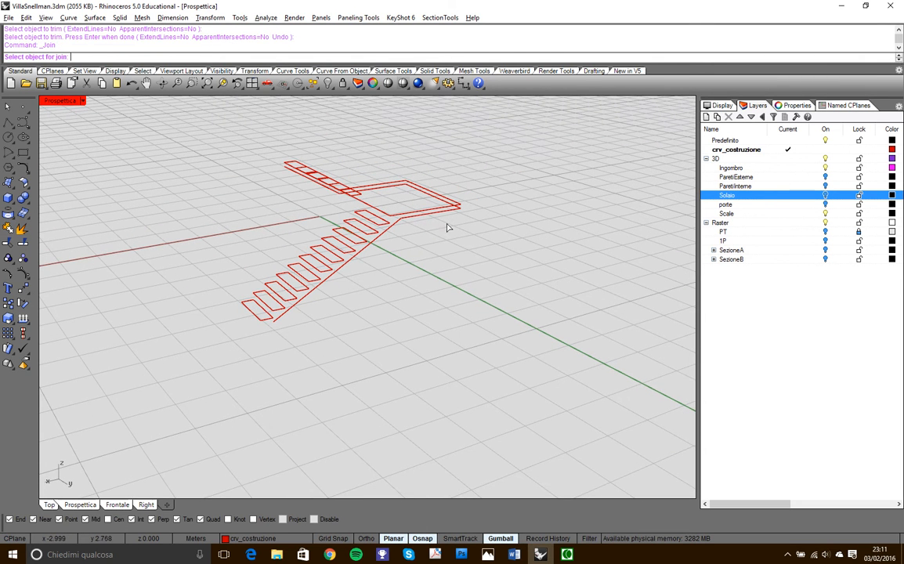
pyautogui.click(394, 224)
pyautogui.scroll(6, 428, 220)
pyautogui.click(386, 219)
pyautogui.moveTo(492, 240)
pyautogui.mouseDown(button='right')
pyautogui.moveTo(216, 215)
pyautogui.moveTo(495, 221)
pyautogui.mouseUp(button='right')
pyautogui.click(606, 207)
pyautogui.press('Return')
pyautogui.moveTo(582, 246); pyautogui.dragTo(503, 214, button='right')
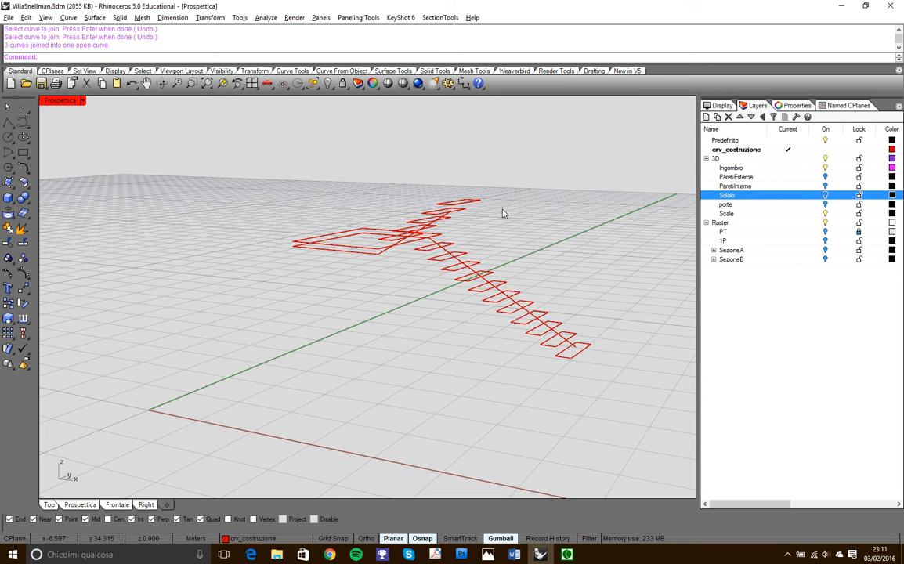
# - Examine the joined lower staircase profile against the step outlines from several angles
pyautogui.moveTo(517, 296); pyautogui.dragTo(303, 365, button='right')
pyautogui.scroll(7, 327, 279)
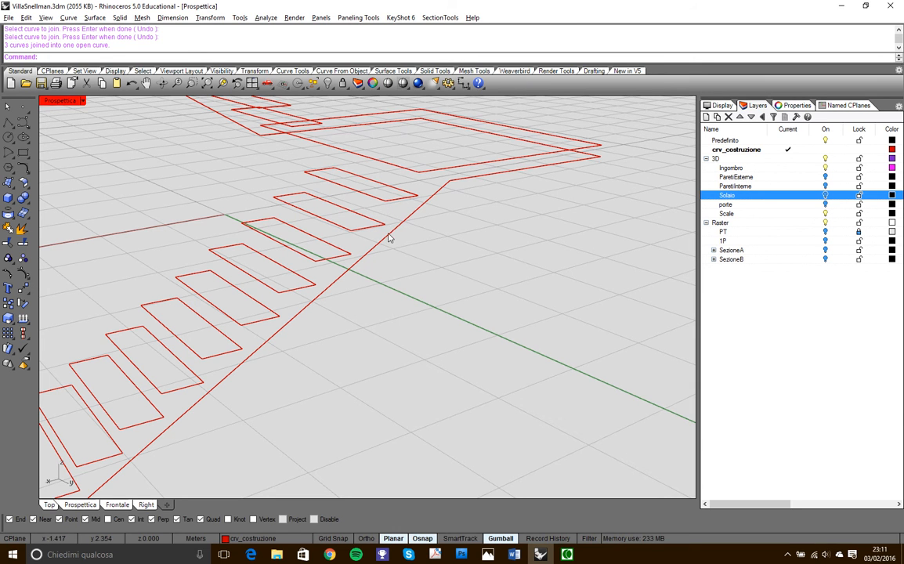
pyautogui.scroll(-10, 389, 237)
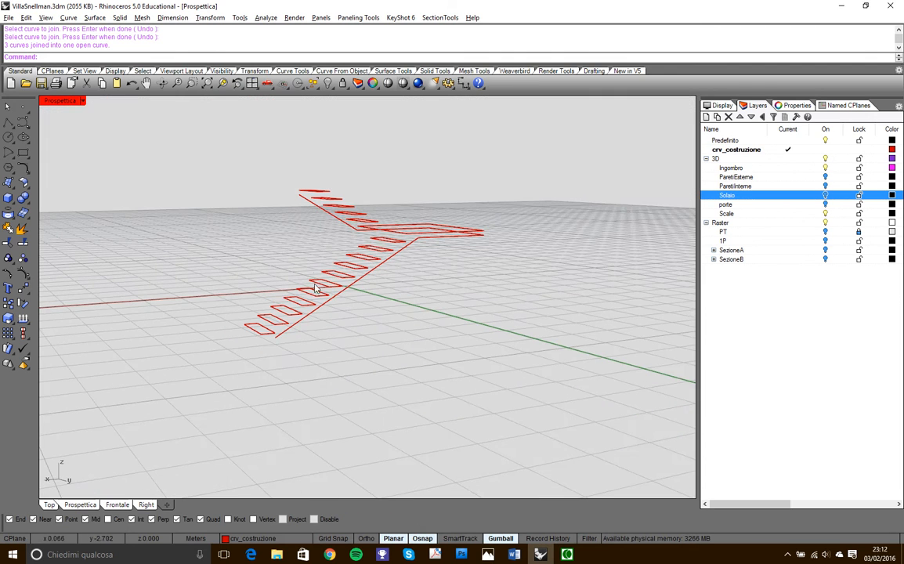
pyautogui.scroll(6, 222, 339)
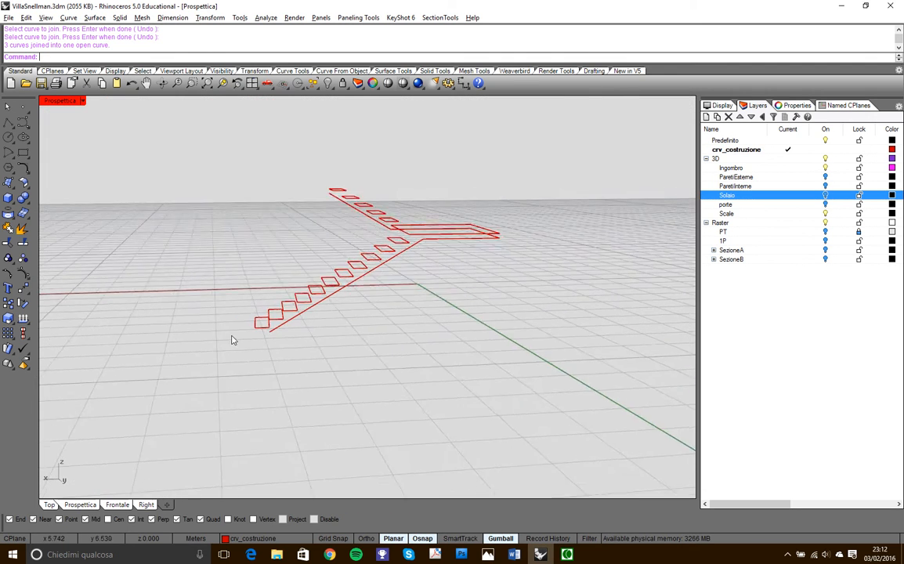
pyautogui.moveTo(284, 329)
pyautogui.mouseDown(button='right')
pyautogui.moveTo(280, 316)
pyautogui.moveTo(296, 327)
pyautogui.moveTo(287, 325)
pyautogui.mouseUp(button='right')
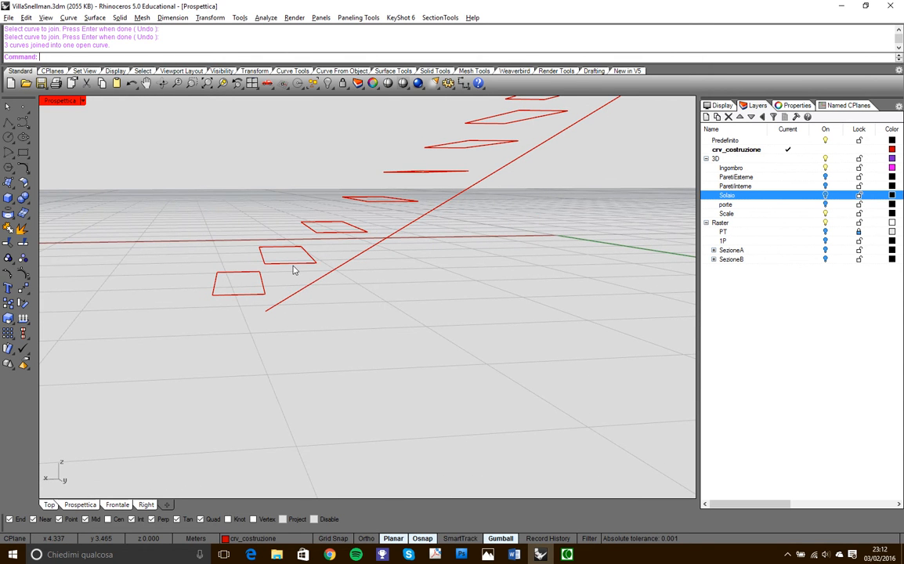
pyautogui.moveTo(275, 275); pyautogui.dragTo(359, 146, button='right')
pyautogui.moveTo(371, 210); pyautogui.dragTo(207, 185, button='right')
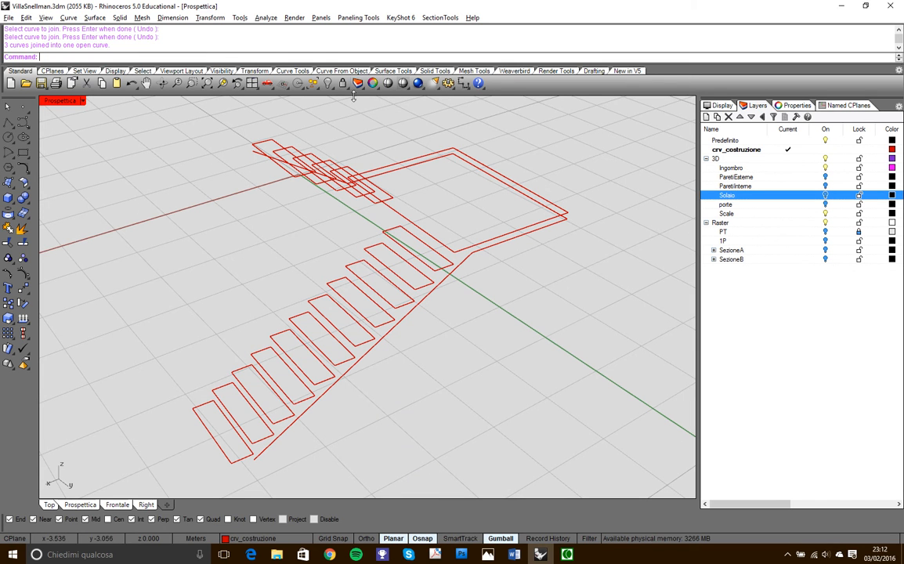
pyautogui.click(433, 71)
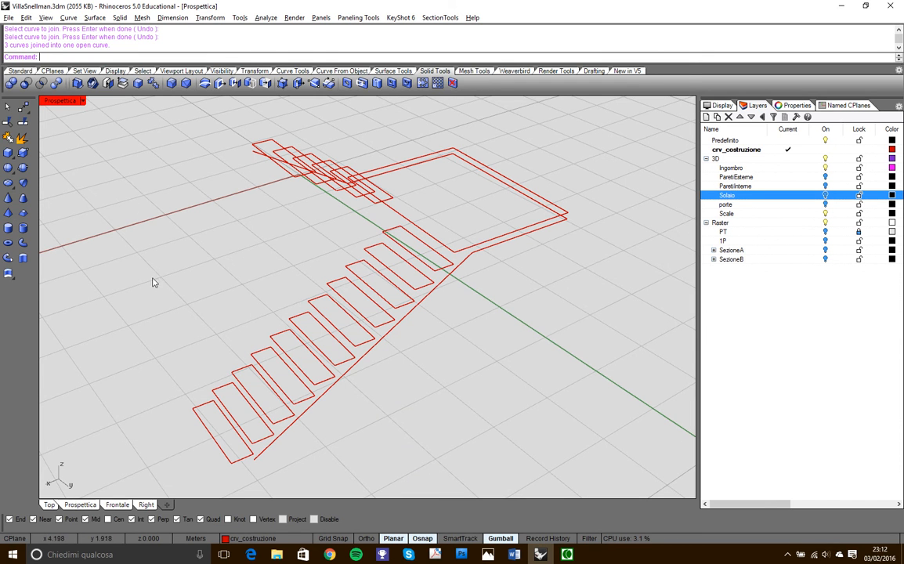
pyautogui.click(24, 258)
pyautogui.moveTo(278, 292); pyautogui.dragTo(347, 205, button='right')
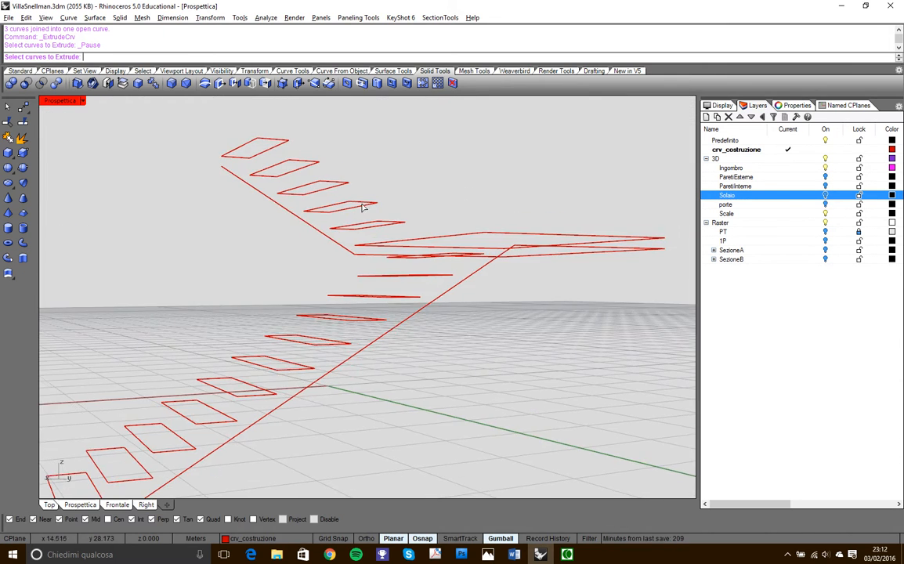
pyautogui.moveTo(418, 228); pyautogui.dragTo(357, 174)
pyautogui.moveTo(259, 110); pyautogui.dragTo(259, 110)
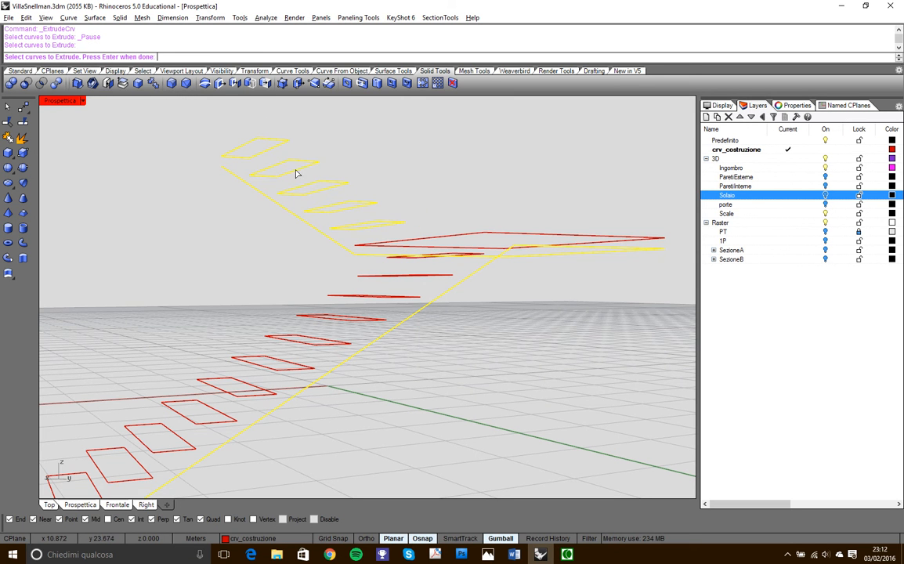
pyautogui.keyDown('ctrl'); pyautogui.click(310, 226); pyautogui.keyUp('ctrl')
pyautogui.scroll(-6, 361, 272)
pyautogui.moveTo(376, 276); pyautogui.dragTo(355, 345, button='right')
pyautogui.scroll(6, 411, 278)
pyautogui.click(404, 288)
pyautogui.scroll(-6, 398, 314)
pyautogui.moveTo(172, 279); pyautogui.dragTo(396, 421)
pyautogui.moveTo(378, 429); pyautogui.dragTo(395, 384, button='right')
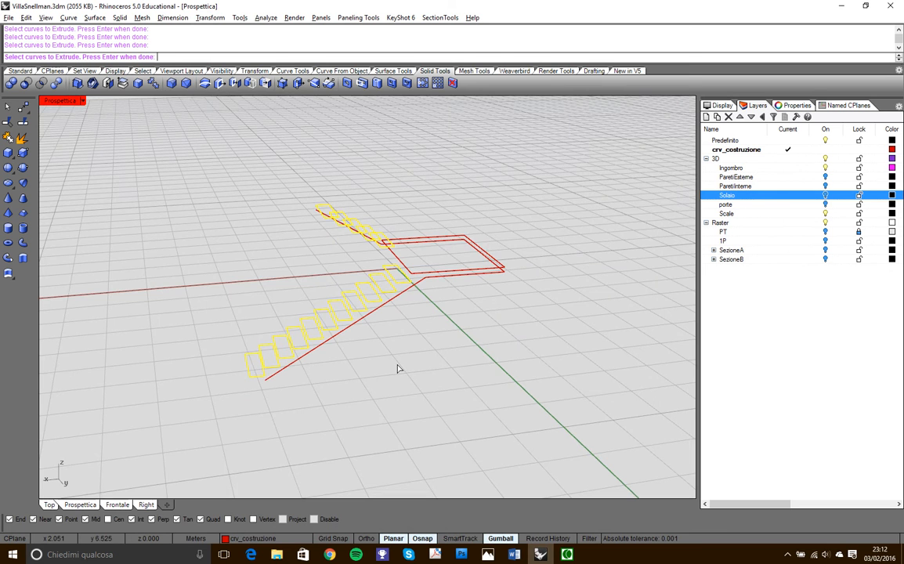
pyautogui.moveTo(393, 262); pyautogui.dragTo(446, 354, button='right')
pyautogui.scroll(3, 490, 313)
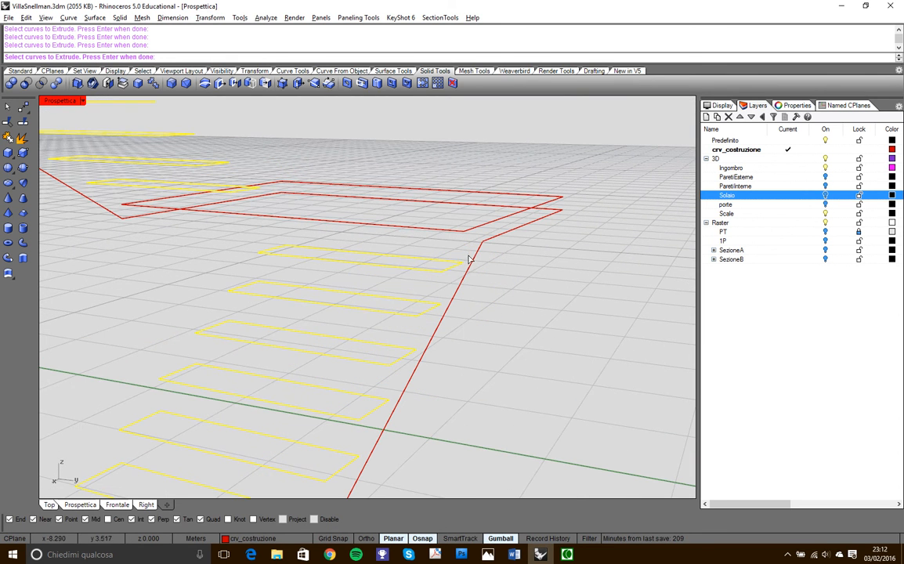
pyautogui.moveTo(462, 290); pyautogui.dragTo(188, 274, button='right')
# - Try to extrude the step outlines of both flights, except the lowest one, downward as solids in one operation
pyautogui.click(23, 229)
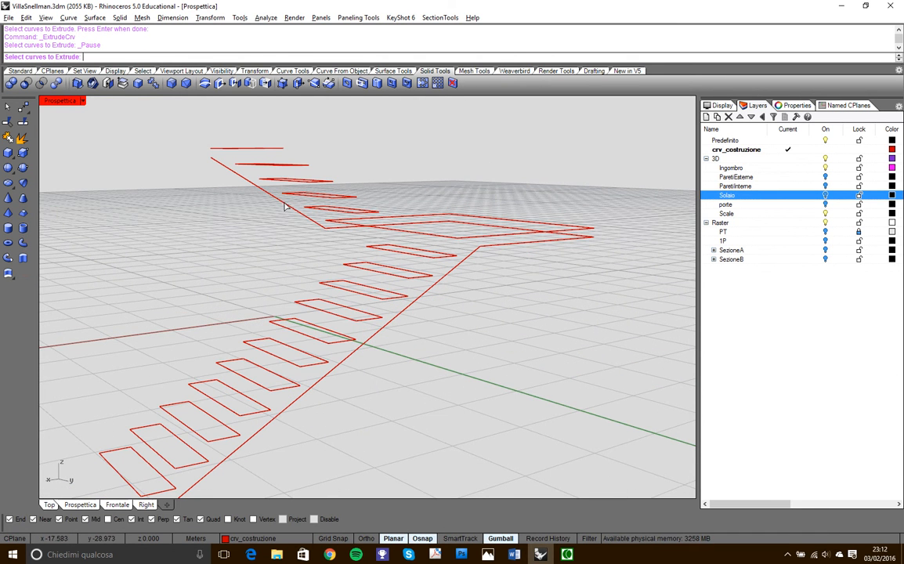
pyautogui.moveTo(313, 166); pyautogui.dragTo(228, 231, button='right')
pyautogui.scroll(-6, 229, 229)
pyautogui.moveTo(207, 144); pyautogui.dragTo(332, 239)
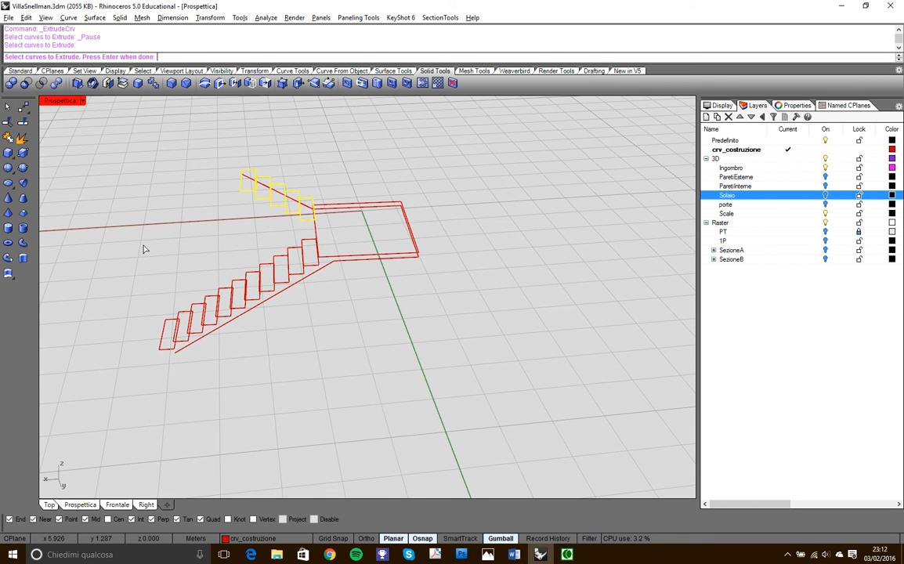
pyautogui.moveTo(117, 219); pyautogui.dragTo(329, 352)
pyautogui.moveTo(276, 224); pyautogui.dragTo(347, 280)
pyautogui.keyDown('ctrl'); pyautogui.click(159, 322); pyautogui.keyUp('ctrl')
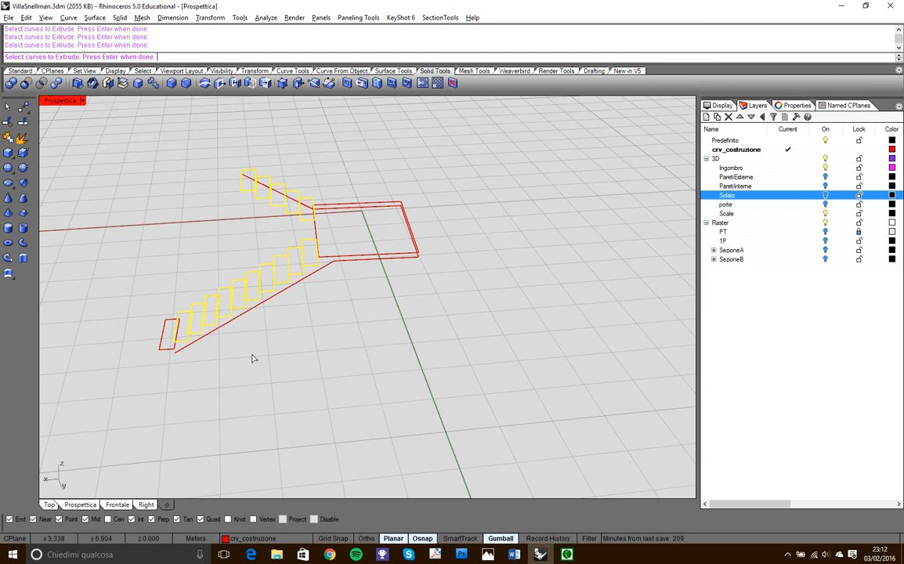
pyautogui.press('Return')
pyautogui.moveTo(317, 323); pyautogui.dragTo(333, 246, button='right')
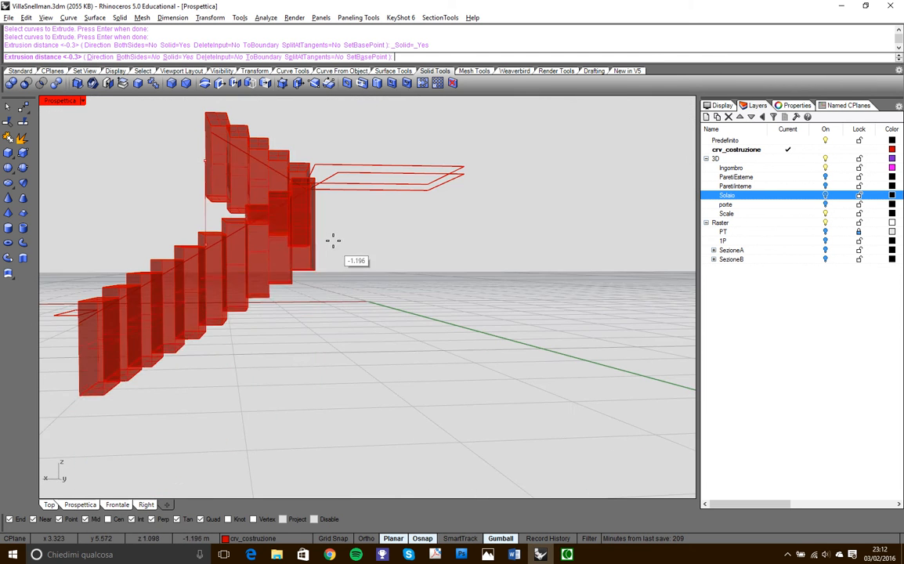
pyautogui.moveTo(129, 358); pyautogui.dragTo(186, 357, button='right')
pyautogui.scroll(5, 162, 288)
pyautogui.scroll(4, 162, 288)
pyautogui.scroll(-9, 138, 222)
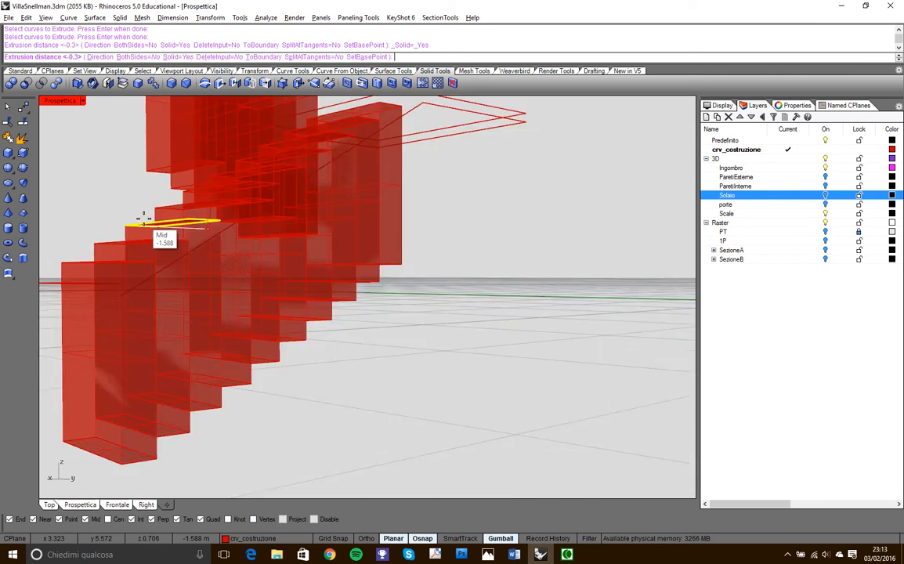
pyautogui.scroll(4, 311, 172)
pyautogui.scroll(3, 305, 160)
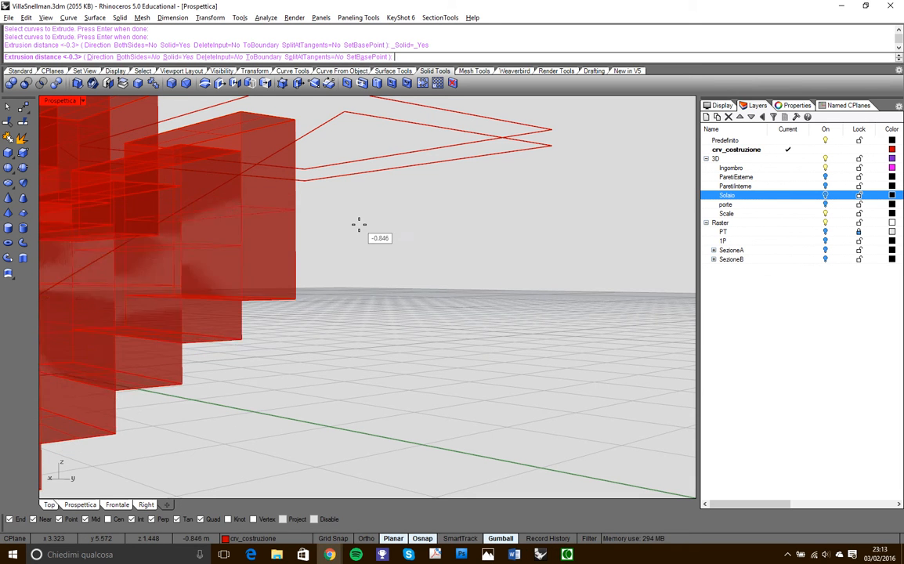
pyautogui.scroll(-5, 360, 202)
pyautogui.moveTo(343, 197); pyautogui.dragTo(323, 227, button='right')
pyautogui.scroll(5, 323, 227)
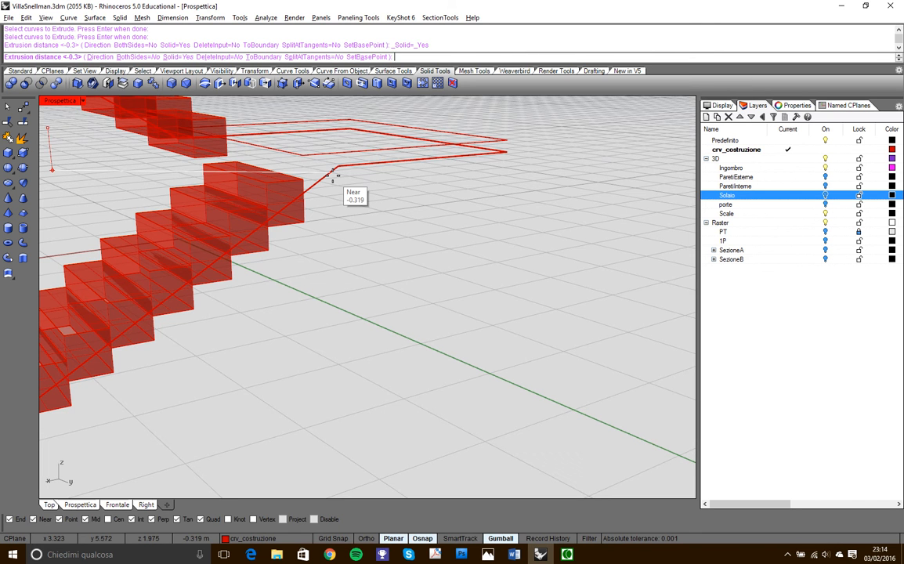
pyautogui.scroll(-4, 333, 175)
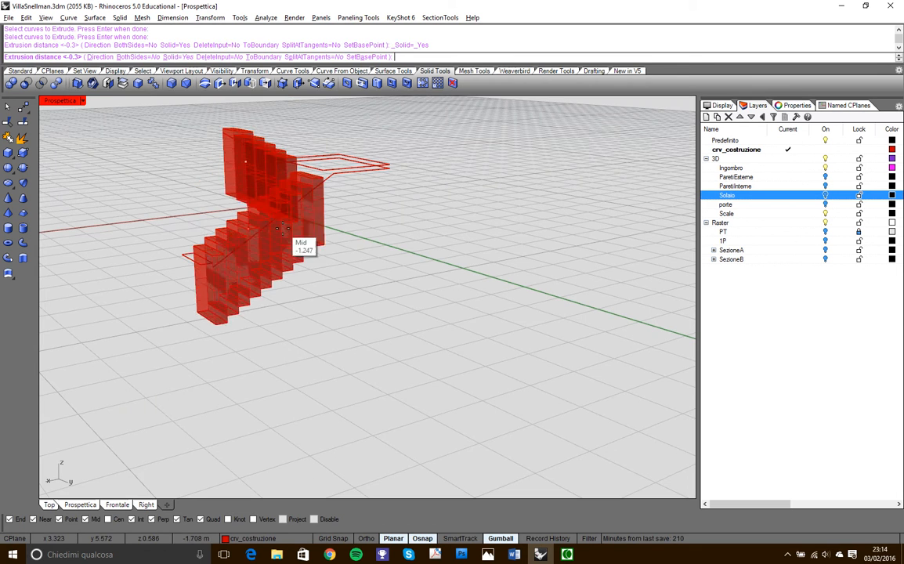
pyautogui.press('Escape')
# - Extrude the first flight's second step outline downward as a solid, 0.276 m to the slanted profile's lower end
pyautogui.scroll(8, 235, 250)
pyautogui.press('Return')
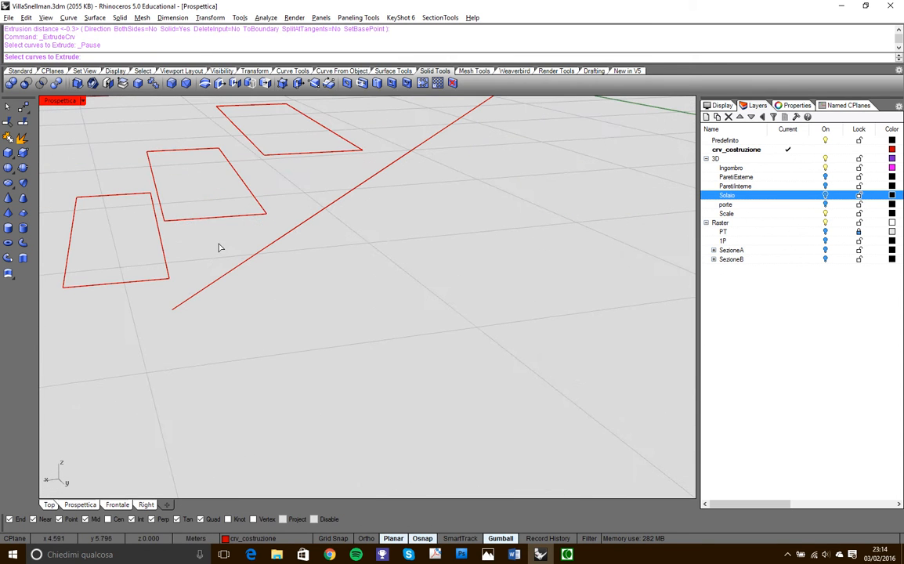
pyautogui.click(220, 216)
pyautogui.press('Return')
pyautogui.moveTo(307, 274); pyautogui.dragTo(293, 256, button='right')
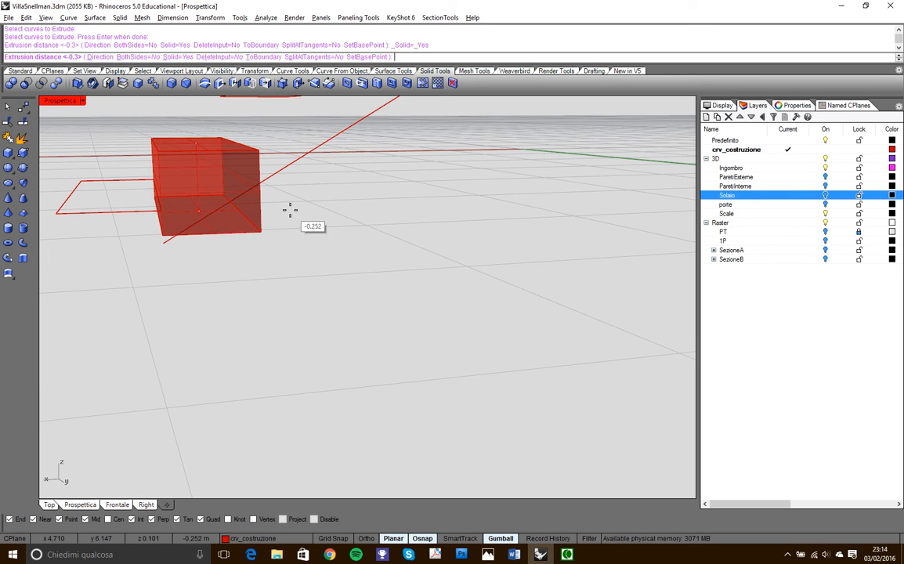
pyautogui.click(162, 243)
pyautogui.moveTo(283, 243); pyautogui.dragTo(303, 245, button='right')
pyautogui.scroll(-10, 303, 245)
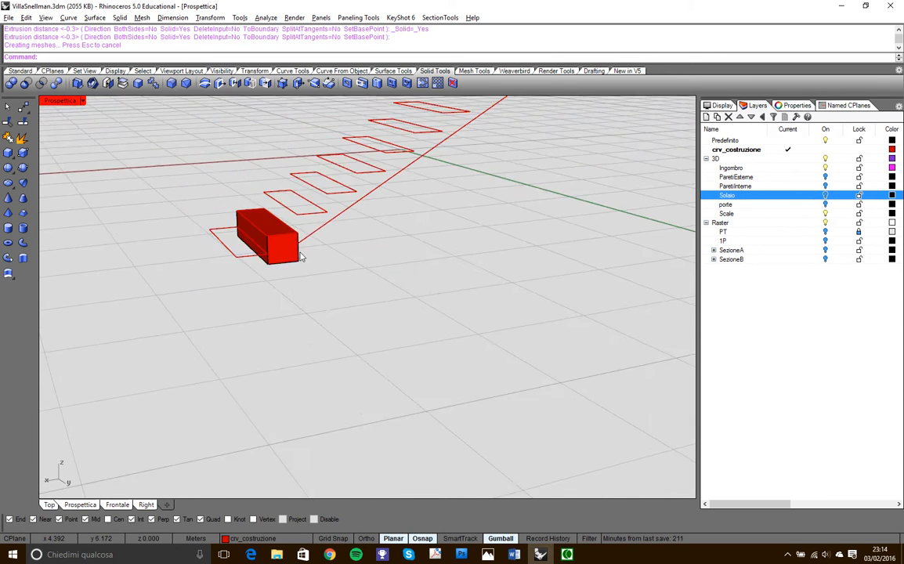
# - Move the step solid's long lower edge on the uphill side 0.176 m up to its intersection with the slanted profile
pyautogui.scroll(13, 290, 249)
pyautogui.moveTo(346, 282); pyautogui.dragTo(278, 272, button='right')
pyautogui.scroll(3, 294, 278)
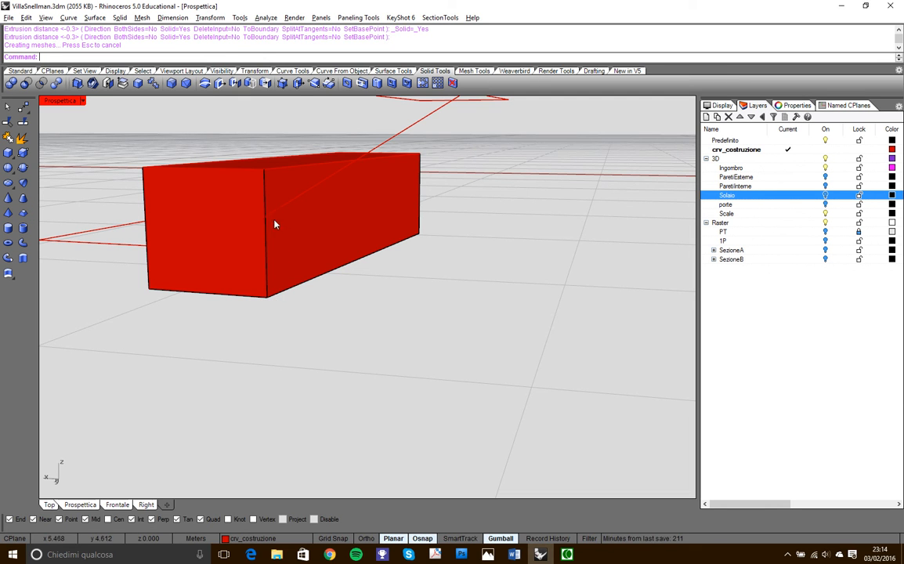
pyautogui.click(288, 286)
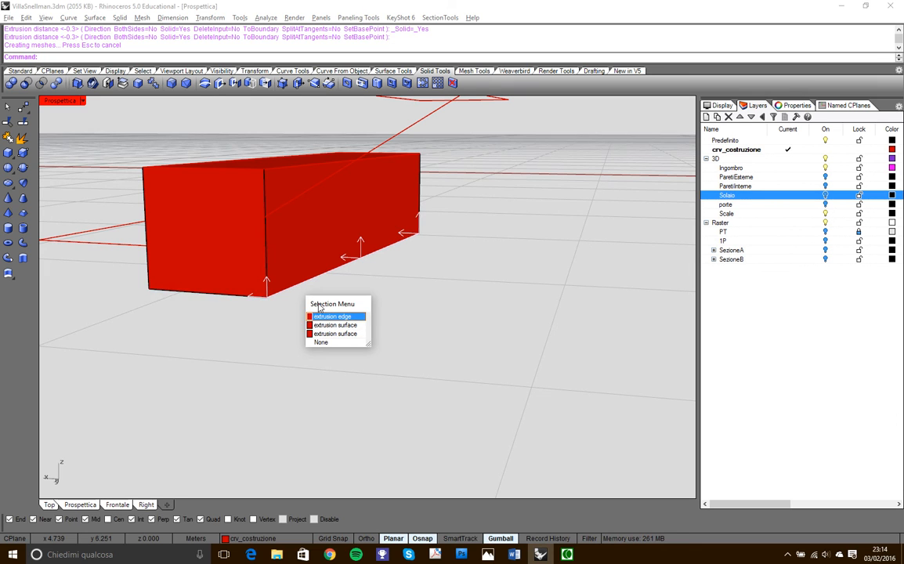
pyautogui.click(340, 317)
pyautogui.click(24, 108)
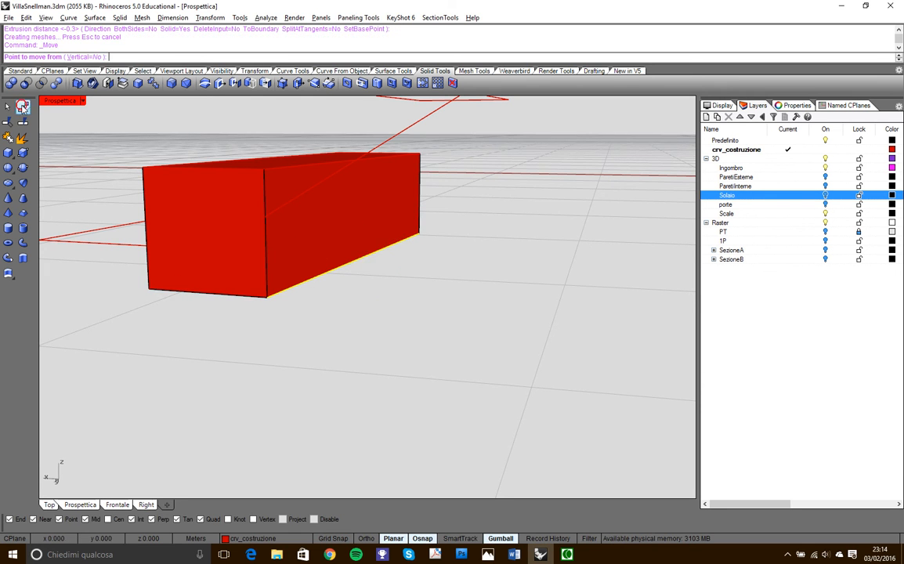
pyautogui.click(269, 296)
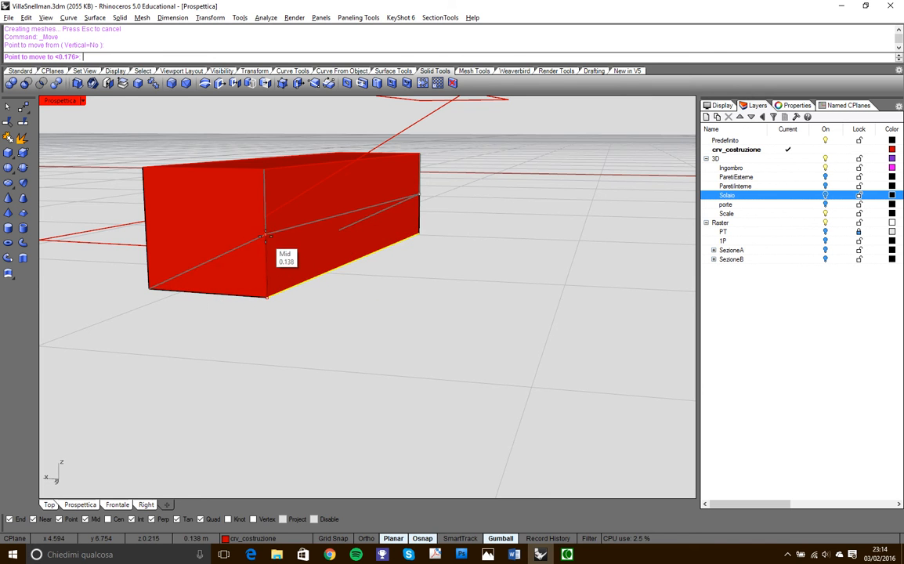
pyautogui.scroll(5, 266, 215)
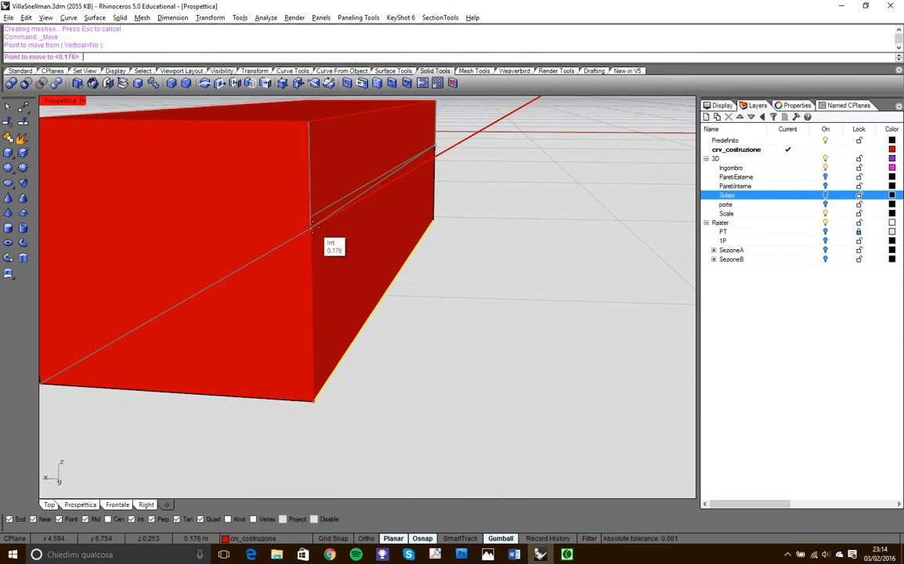
pyautogui.click(310, 227)
pyautogui.scroll(-4, 321, 262)
pyautogui.moveTo(323, 269); pyautogui.dragTo(376, 269, button='right')
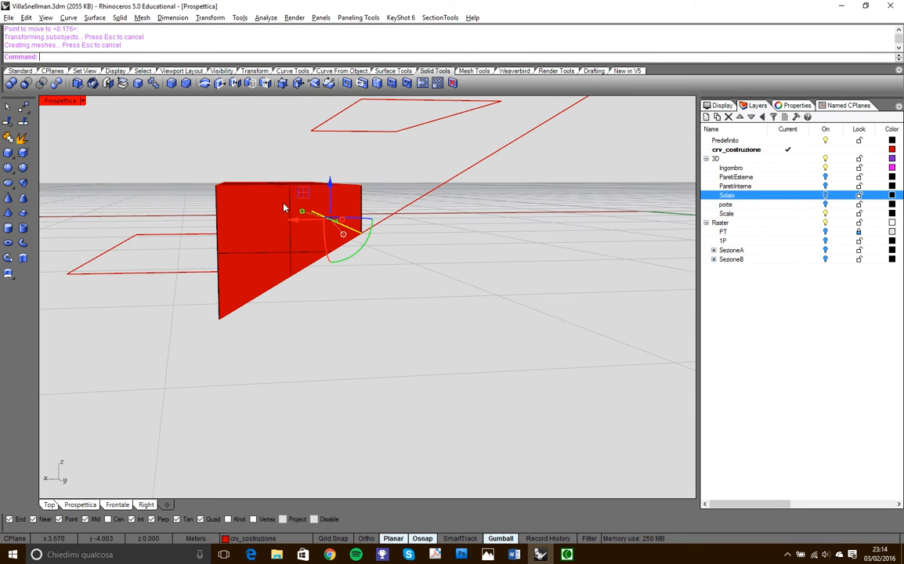
pyautogui.moveTo(330, 297); pyautogui.dragTo(358, 313, button='right')
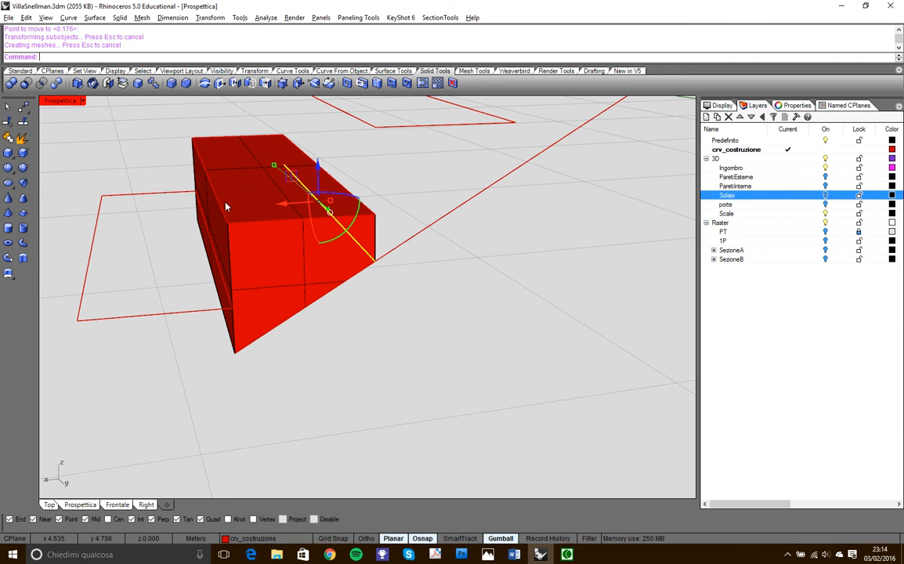
pyautogui.moveTo(219, 358); pyautogui.dragTo(266, 316, button='right')
pyautogui.scroll(-6, 267, 317)
pyautogui.moveTo(264, 268); pyautogui.dragTo(281, 337, button='right')
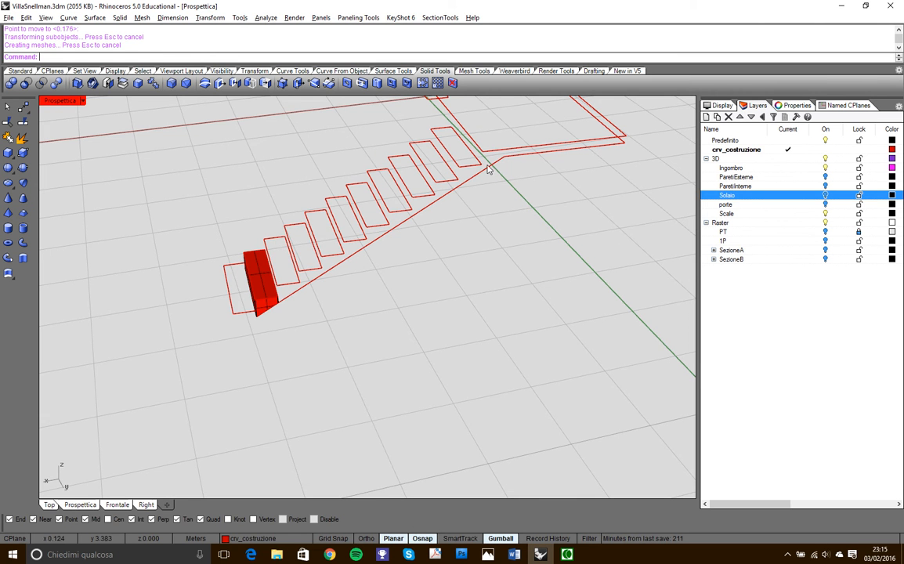
pyautogui.scroll(4, 264, 333)
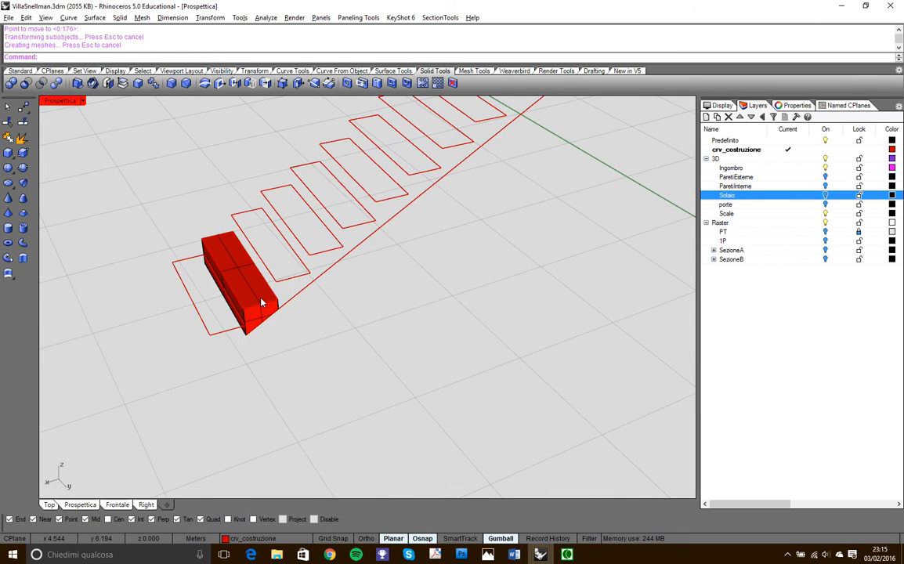
pyautogui.scroll(-2, 284, 271)
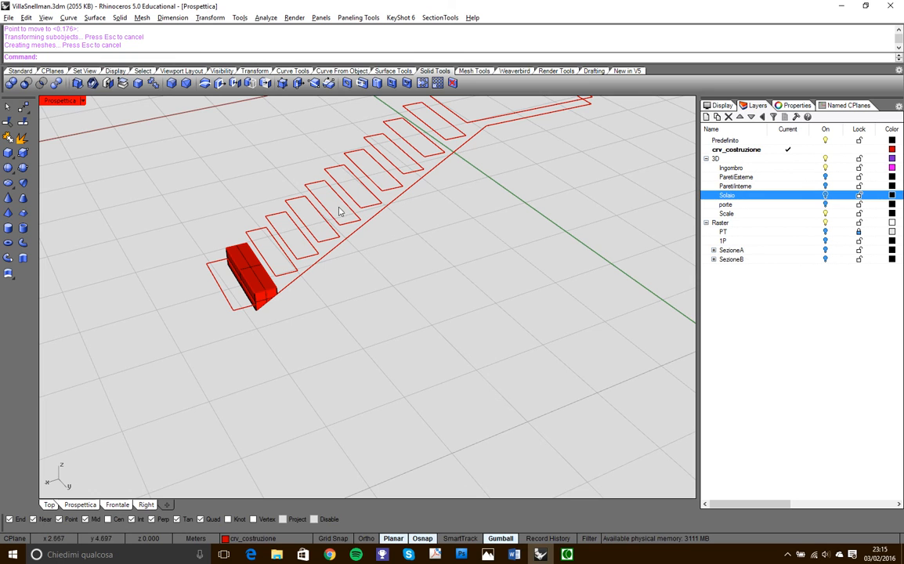
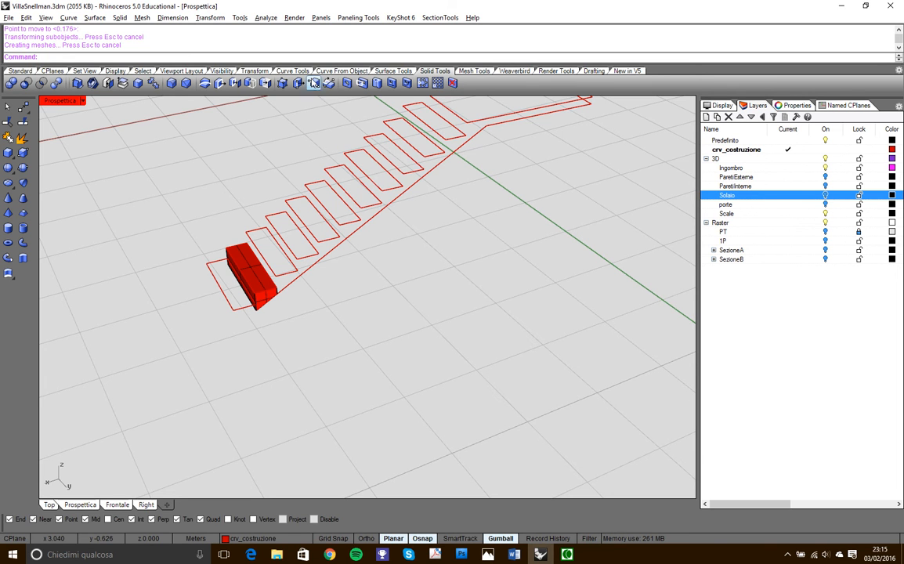
# - Create a linear array of 11 items from the step solid along the slanted profile, spaced 0.348 m between its two underside corners
pyautogui.click(253, 71)
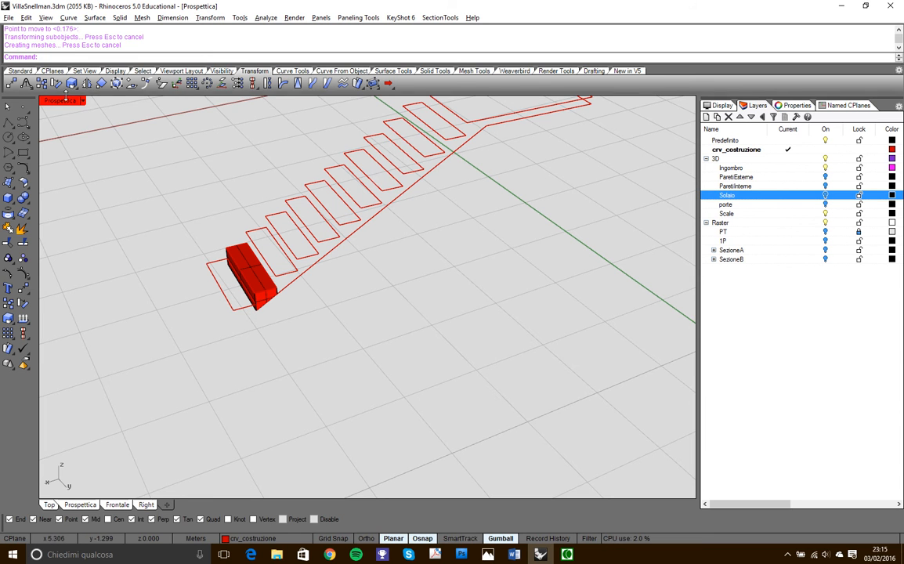
pyautogui.click(191, 82)
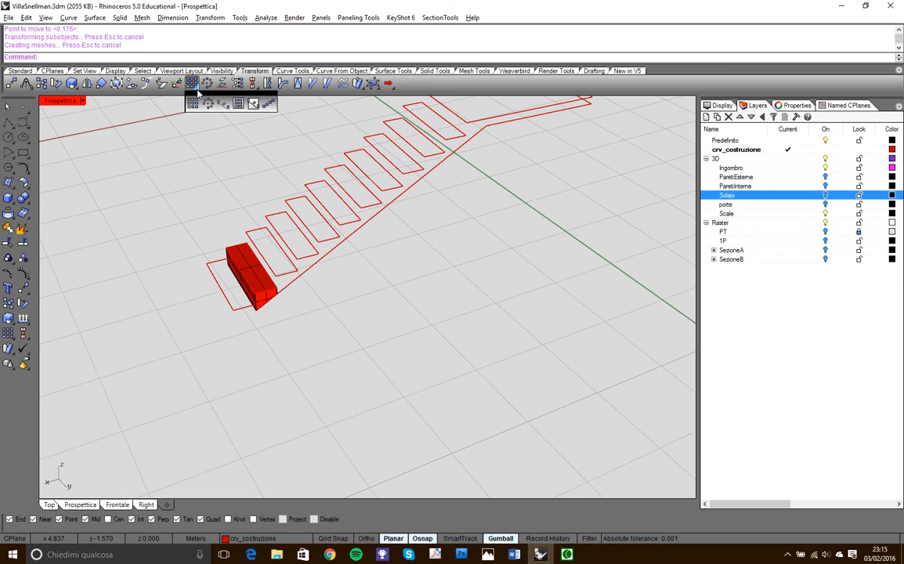
pyautogui.click(266, 105)
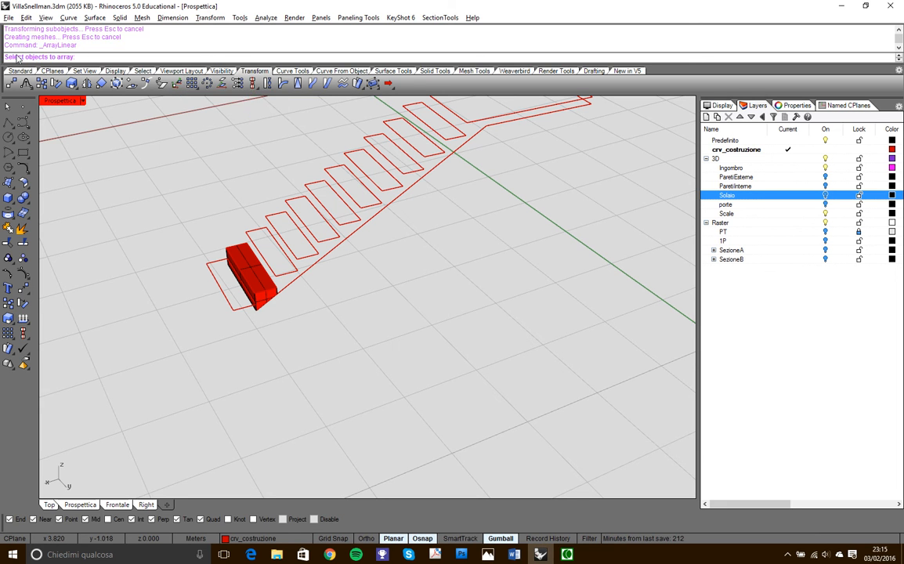
pyautogui.scroll(5, 232, 296)
pyautogui.click(274, 284)
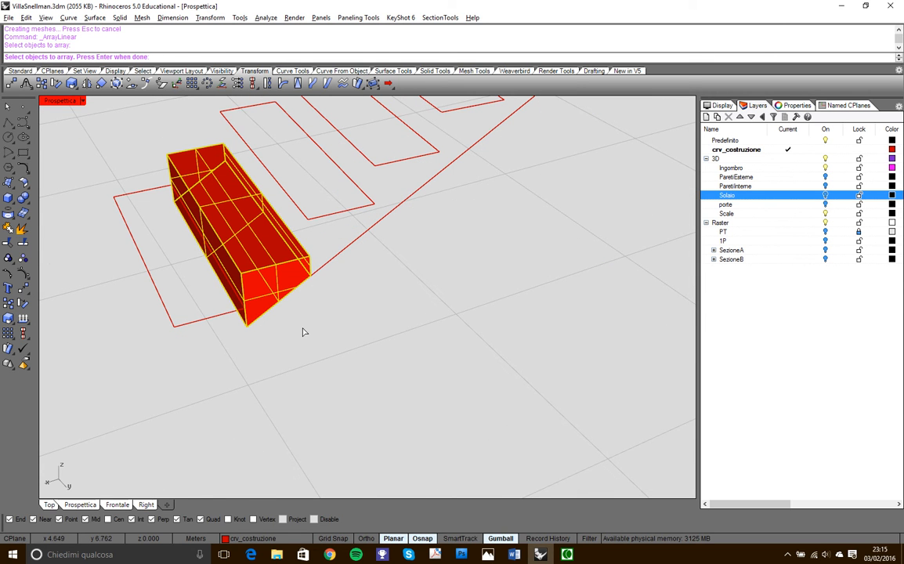
pyautogui.press('Return')
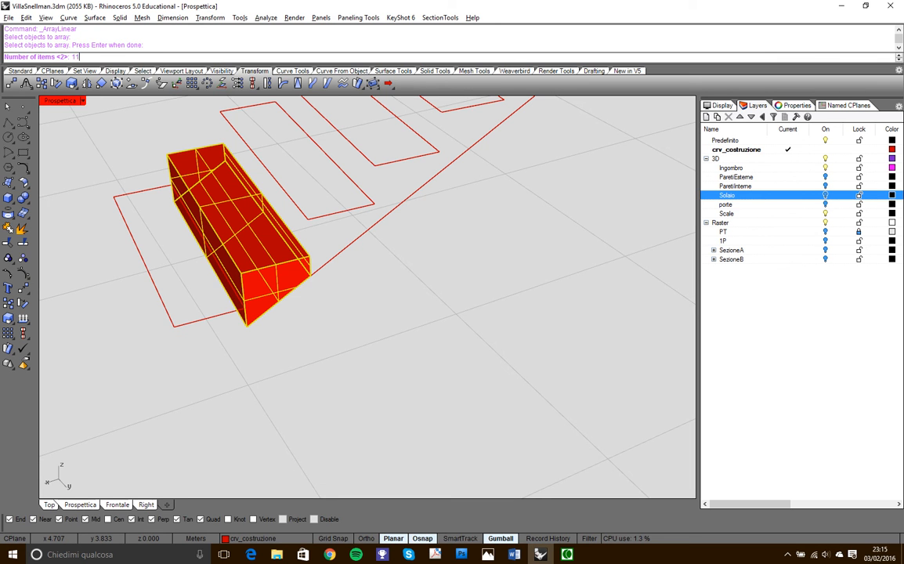
pyautogui.write('11')
pyautogui.press('Return')
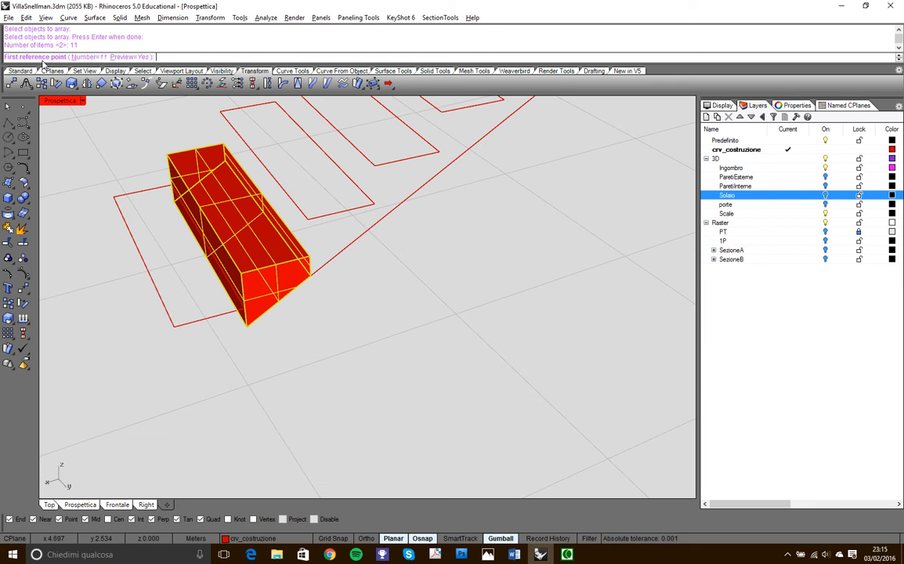
pyautogui.click(252, 332)
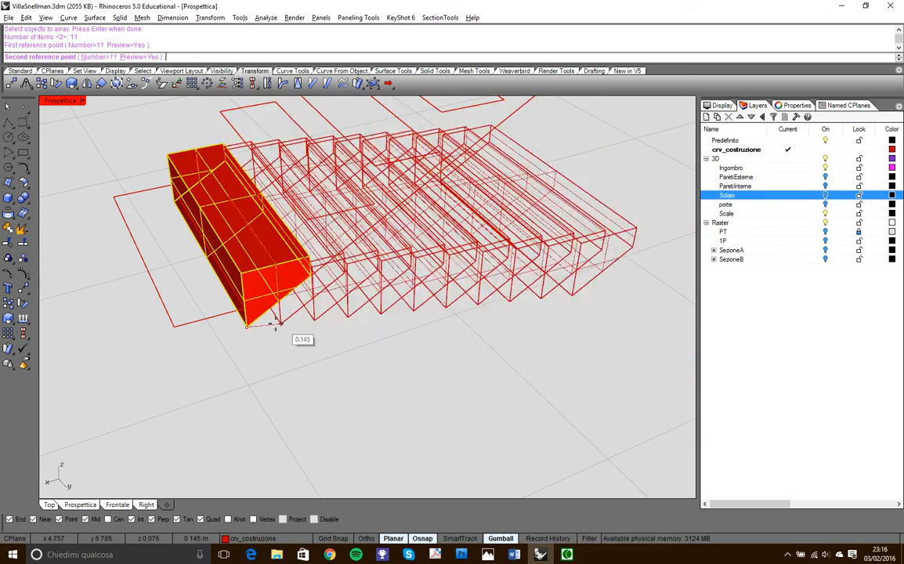
pyautogui.click(313, 273)
pyautogui.scroll(-5, 306, 298)
pyautogui.moveTo(414, 188); pyautogui.dragTo(264, 371, button='right')
pyautogui.scroll(6, 246, 367)
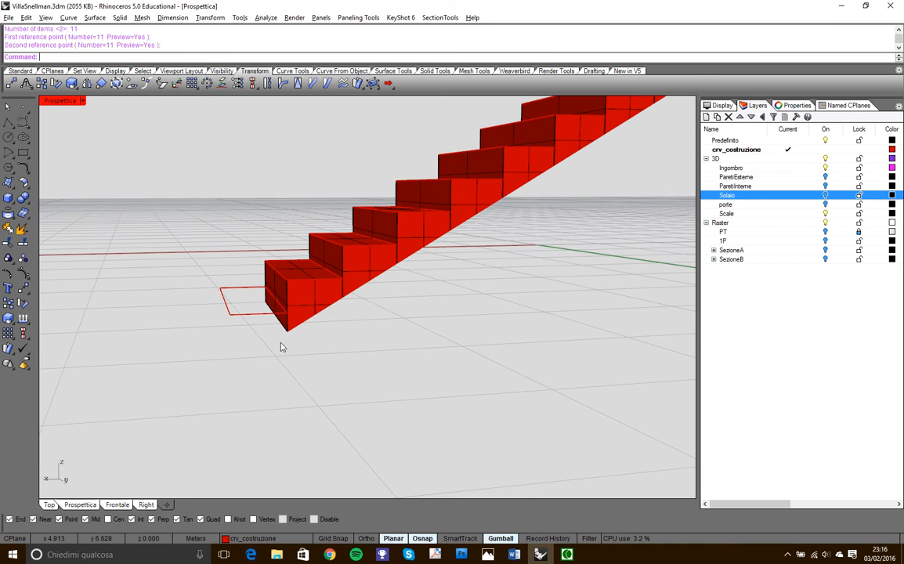
pyautogui.moveTo(254, 400); pyautogui.dragTo(317, 353, button='right')
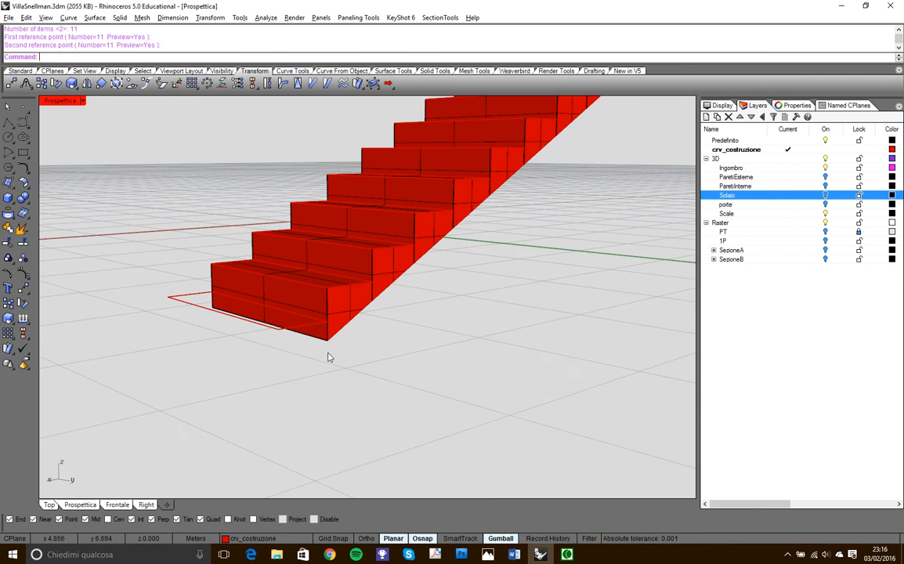
pyautogui.click(317, 329)
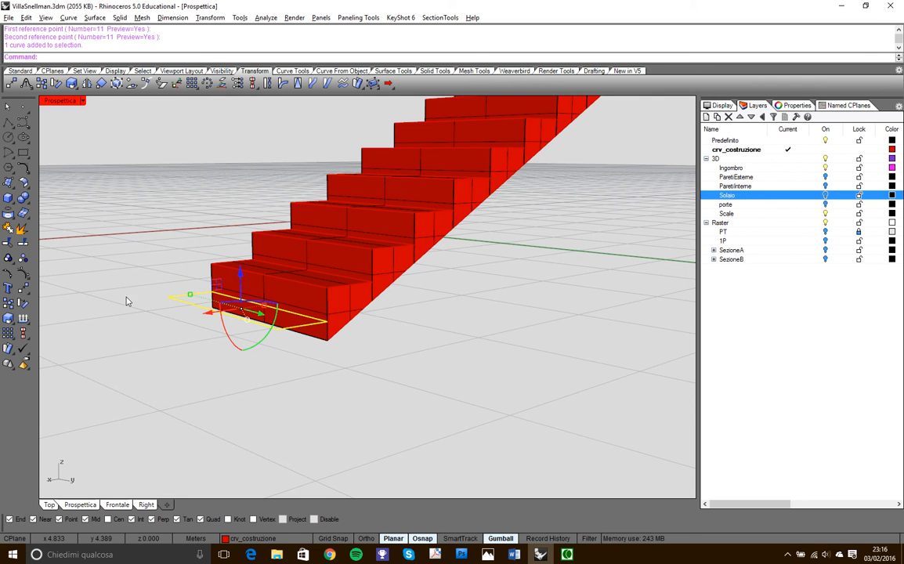
pyautogui.moveTo(43, 275); pyautogui.dragTo(288, 319, button='right')
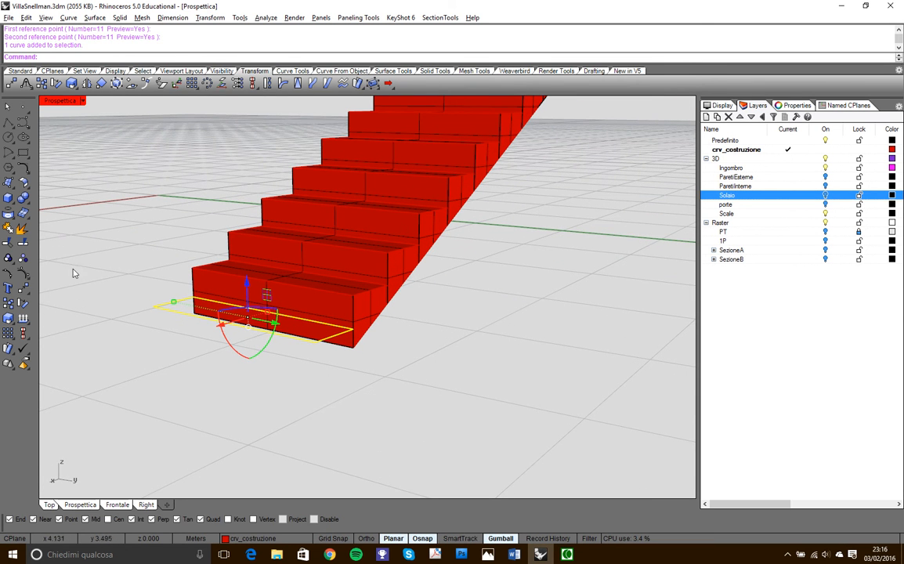
pyautogui.click(437, 72)
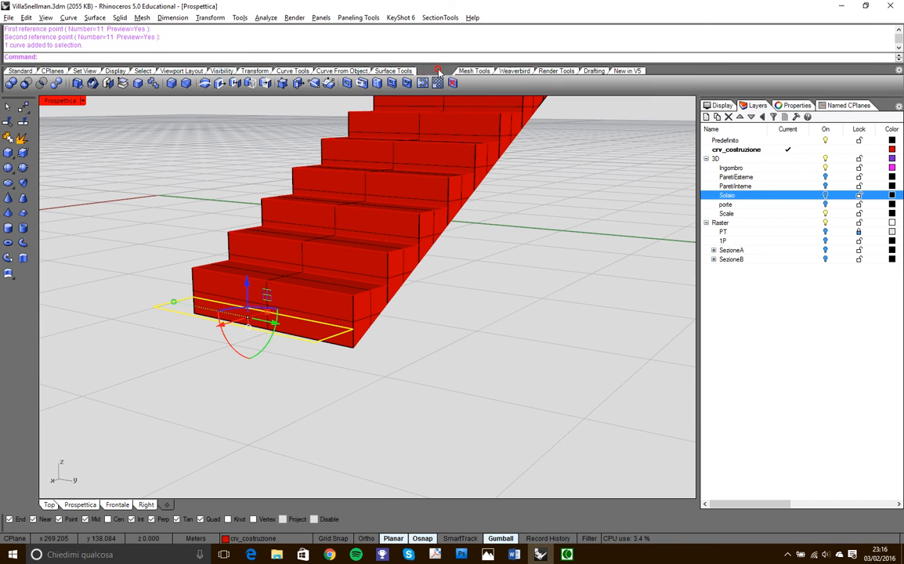
pyautogui.click(22, 231)
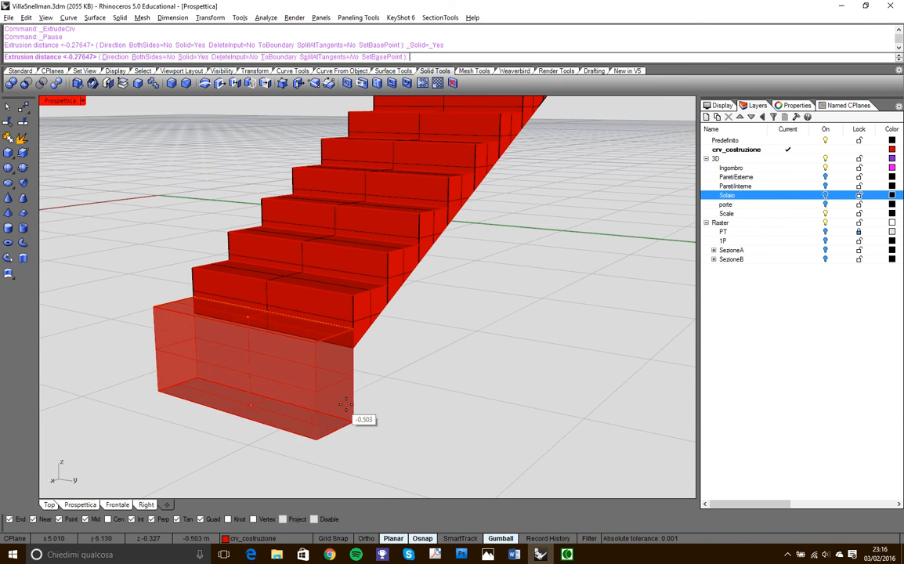
pyautogui.scroll(-5, 270, 400)
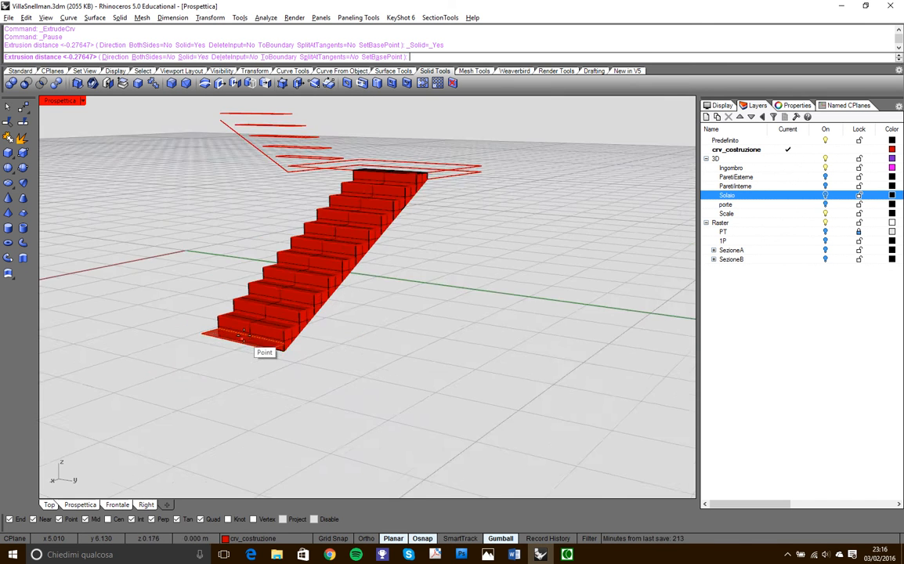
pyautogui.scroll(5, 282, 379)
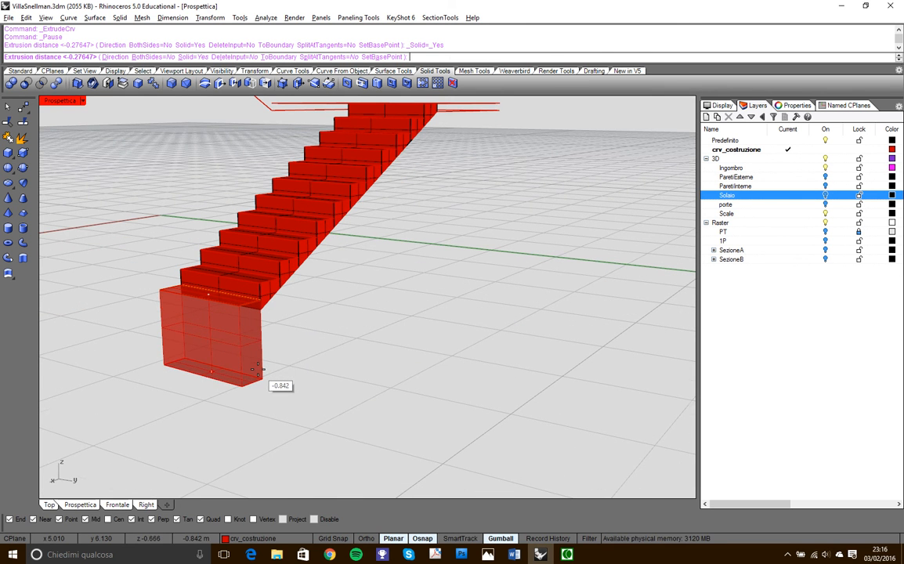
pyautogui.scroll(-5, 260, 368)
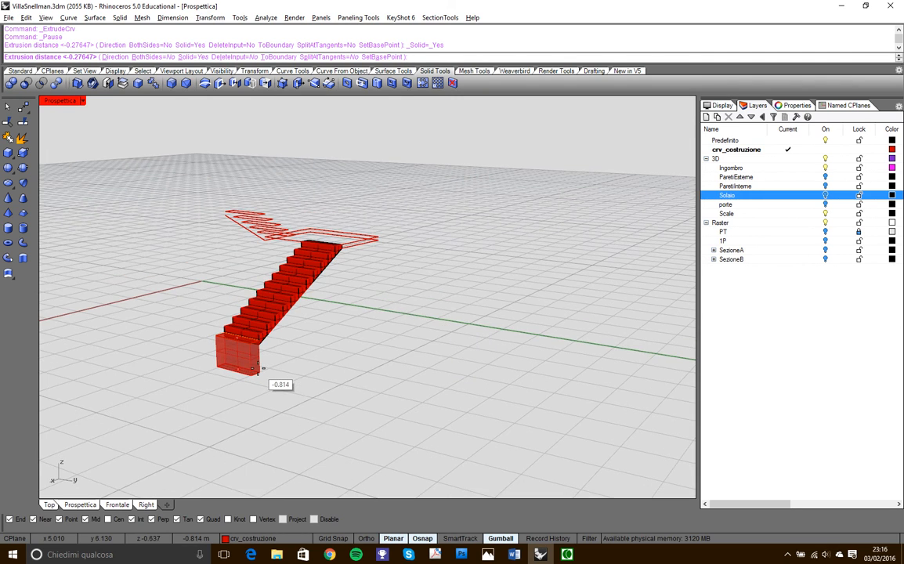
pyautogui.scroll(6, 260, 369)
pyautogui.press('Escape')
# - Project the first flight's lowest step outline onto the construction plane, keeping the original curve
pyautogui.scroll(-5, 274, 361)
pyautogui.moveTo(274, 361); pyautogui.dragTo(287, 346, button='right')
pyautogui.scroll(5, 286, 346)
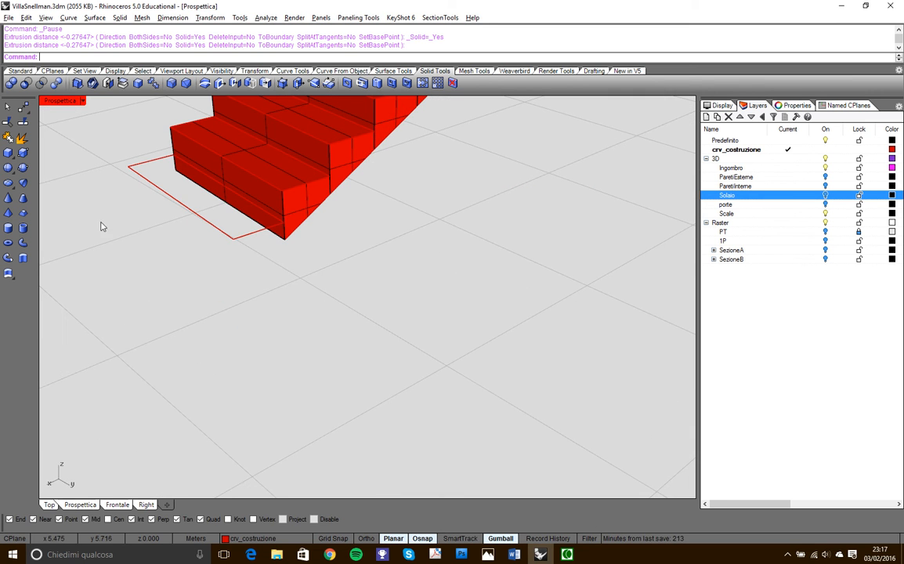
pyautogui.moveTo(177, 224); pyautogui.dragTo(214, 213, button='right')
pyautogui.scroll(-3, 255, 227)
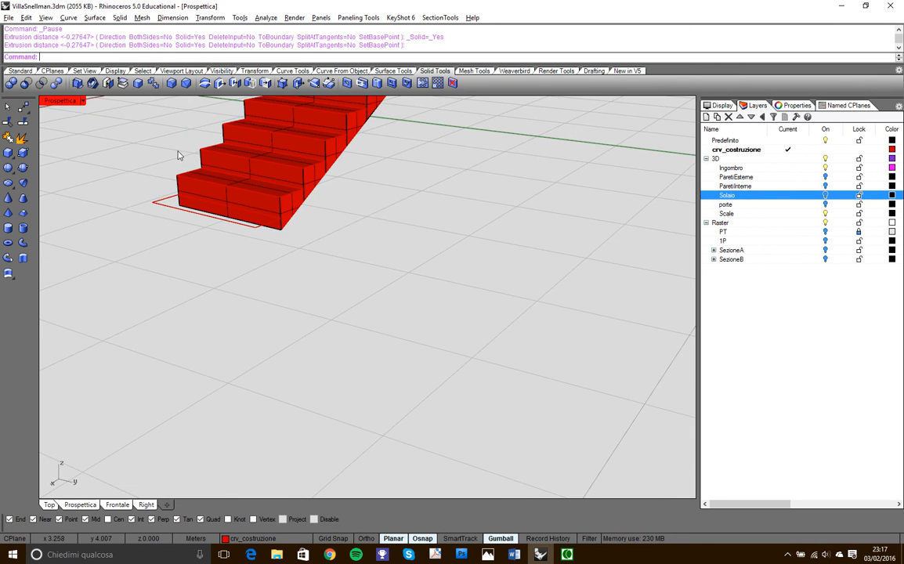
pyautogui.click(261, 71)
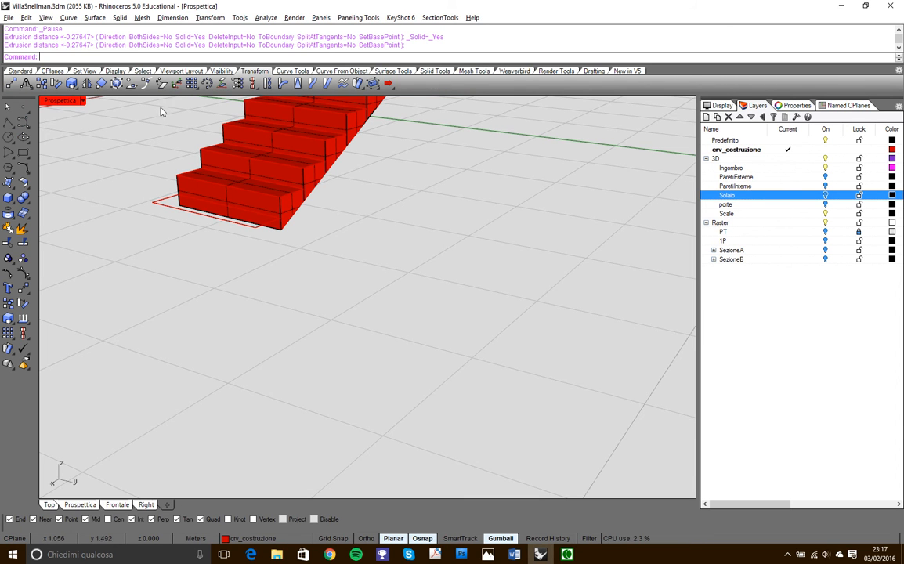
pyautogui.moveTo(197, 231); pyautogui.dragTo(229, 192, button='right')
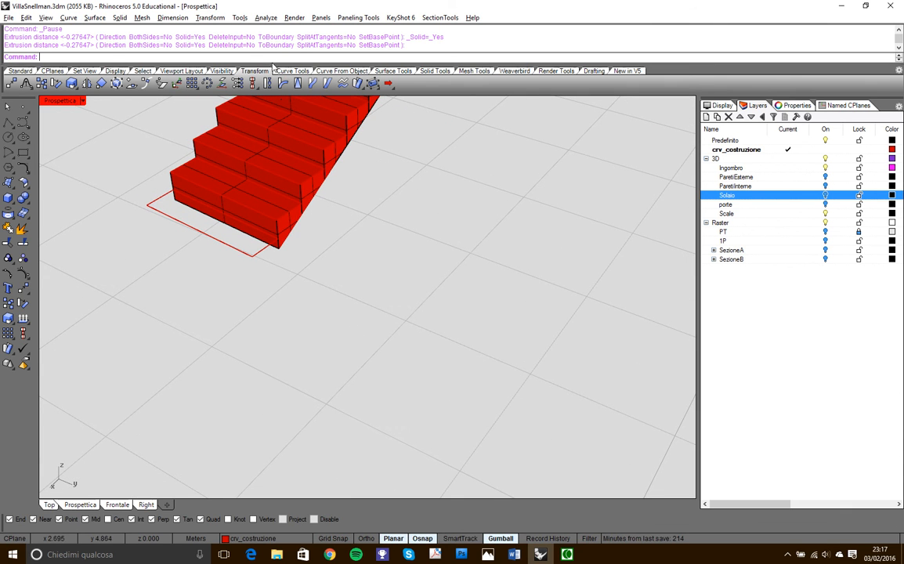
pyautogui.click(207, 83)
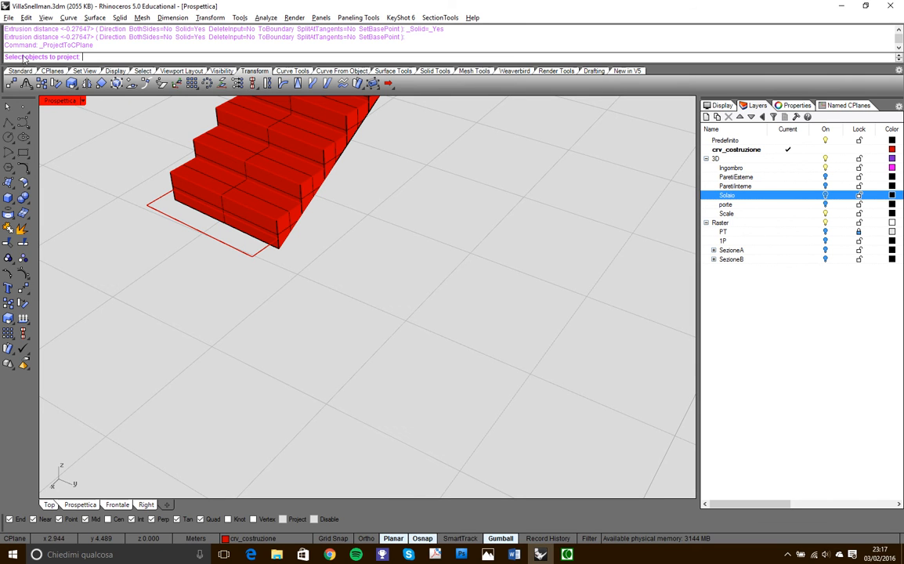
pyautogui.click(249, 257)
pyautogui.press('Return')
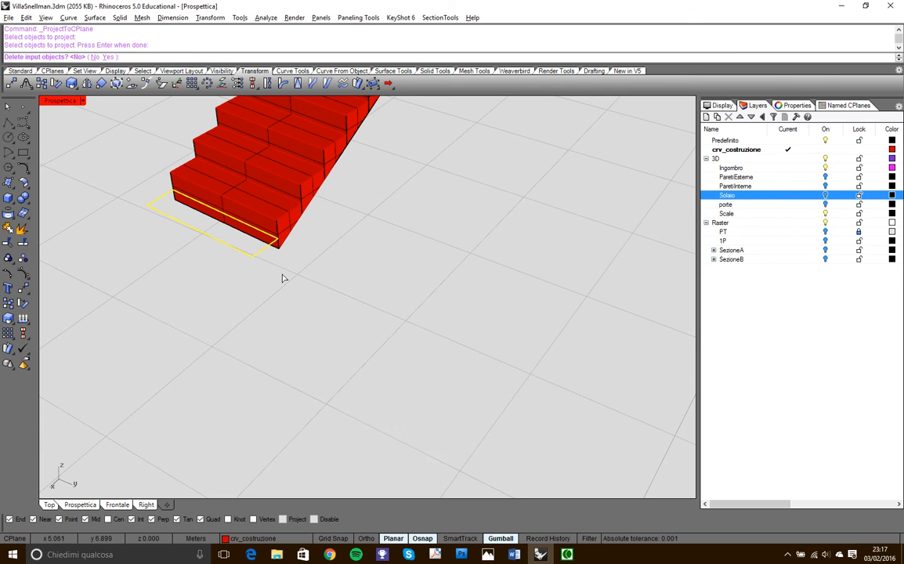
pyautogui.click(95, 57)
# - Extrude the lowest step outline downward as a solid to the corner of its projection on the construction plane
pyautogui.moveTo(279, 252); pyautogui.dragTo(249, 248, button='right')
pyautogui.scroll(3, 249, 249)
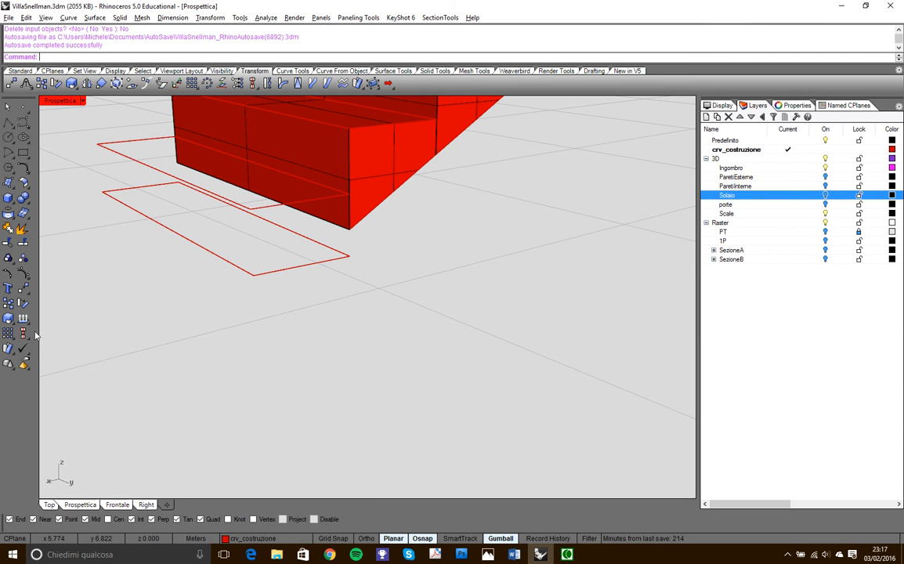
pyautogui.click(445, 71)
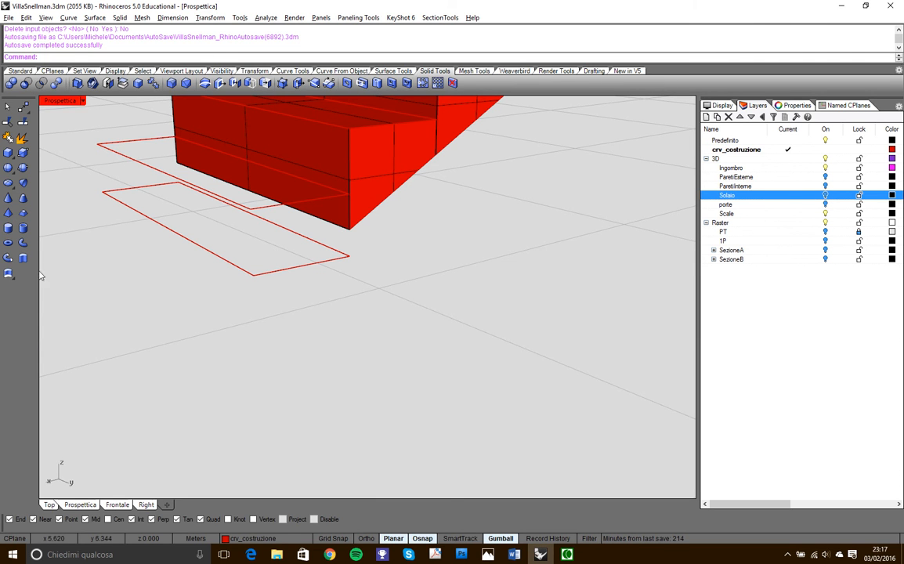
pyautogui.click(22, 229)
pyautogui.click(112, 151)
pyautogui.press('Return')
pyautogui.click(102, 193)
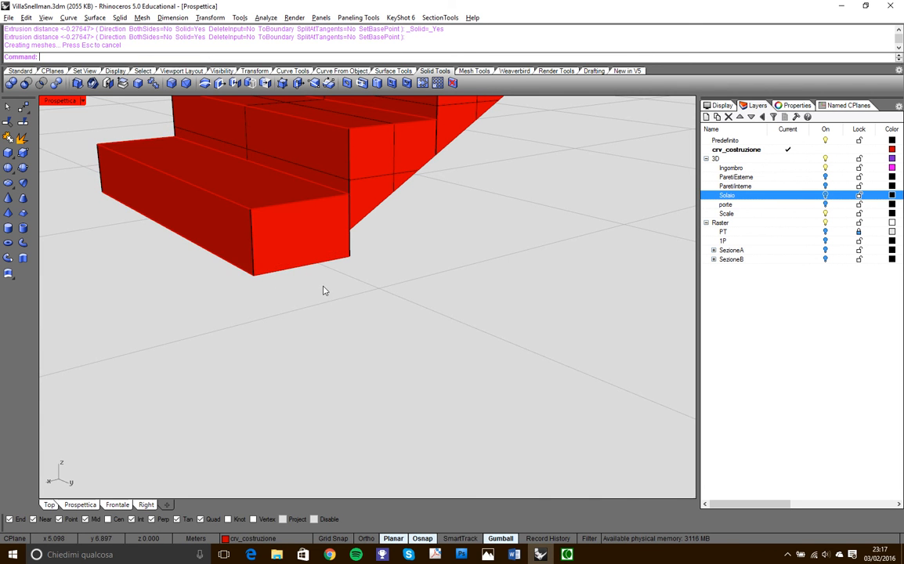
# - Delete the projected outline curve at the base of the lowest step solid
pyautogui.moveTo(313, 294); pyautogui.dragTo(307, 279, button='right')
pyautogui.keyDown('ctrl'); pyautogui.keyDown('shift'); pyautogui.click(308, 262); pyautogui.keyUp('shift'); pyautogui.keyUp('ctrl')
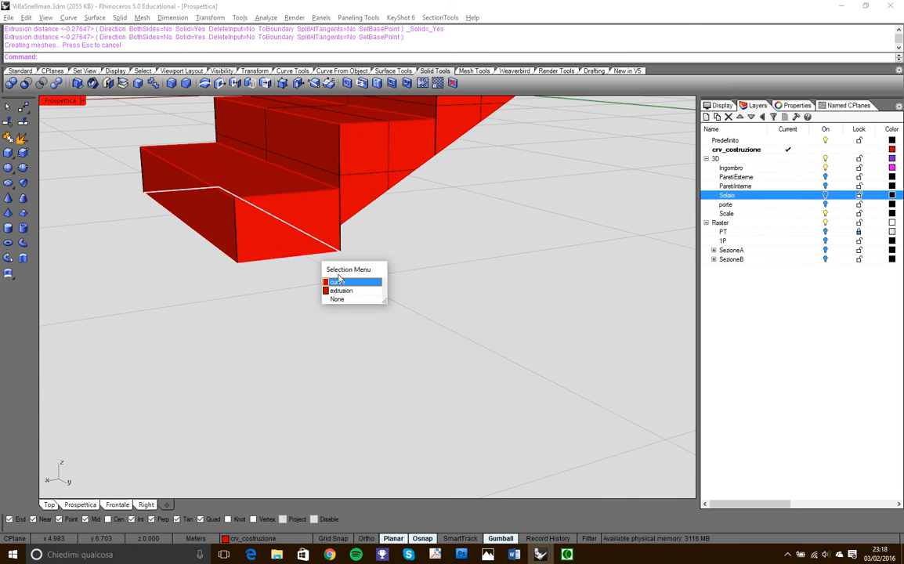
pyautogui.click(344, 279)
pyautogui.press('Delete')
# - Examine the first flight's solids against the landing and the second flight's step outlines and slanted profile from several angles
pyautogui.scroll(-10, 350, 287)
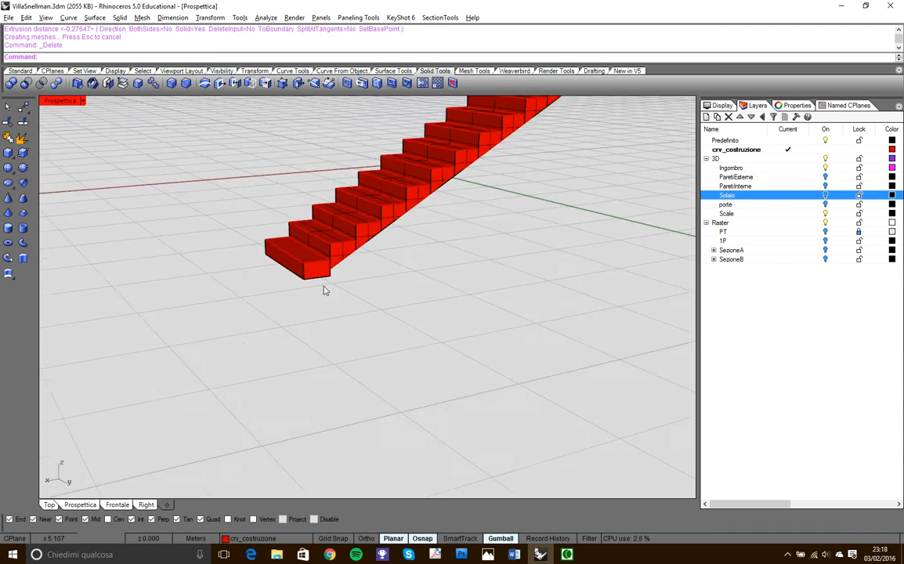
pyautogui.moveTo(360, 305); pyautogui.dragTo(302, 298, button='right')
pyautogui.scroll(5, 337, 274)
pyautogui.moveTo(372, 254); pyautogui.dragTo(313, 258, button='right')
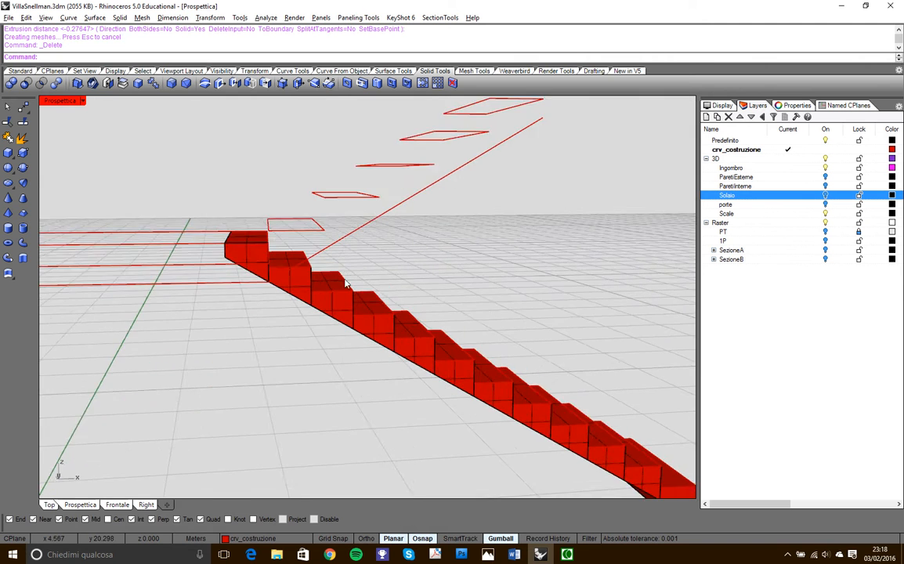
pyautogui.scroll(-5, 300, 235)
pyautogui.moveTo(372, 297); pyautogui.dragTo(330, 303, button='right')
pyautogui.scroll(7, 309, 273)
pyautogui.scroll(-7, 329, 271)
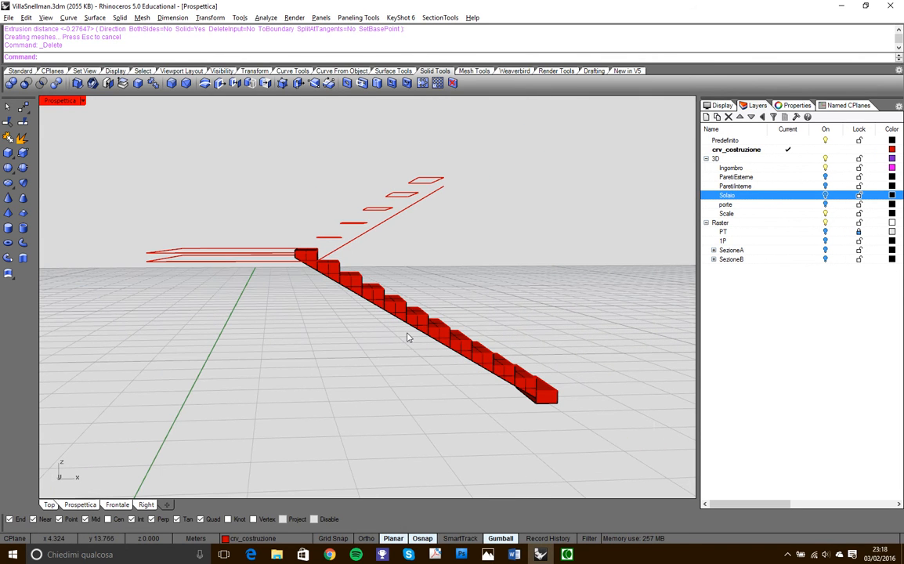
pyautogui.moveTo(377, 231); pyautogui.dragTo(376, 269, button='right')
pyautogui.scroll(4, 315, 283)
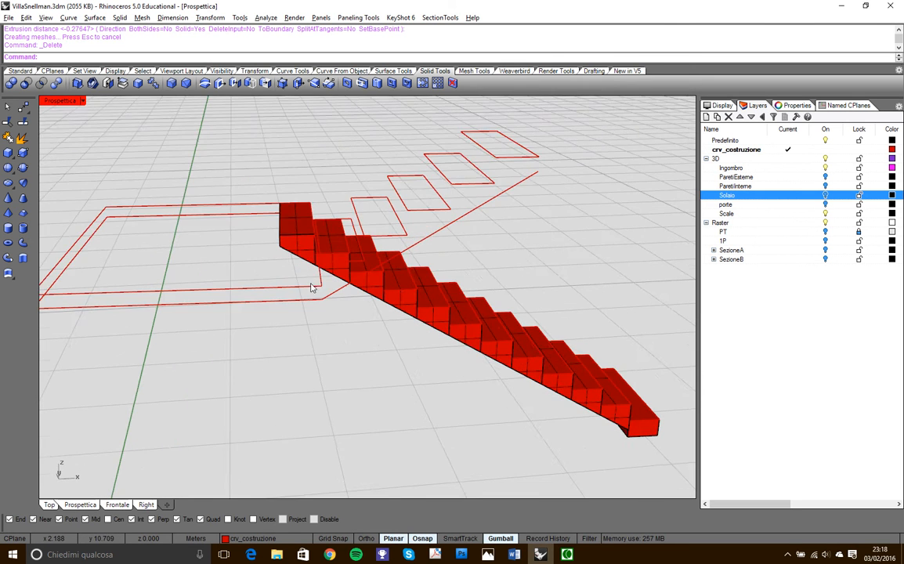
pyautogui.moveTo(315, 283); pyautogui.dragTo(351, 244, button='right')
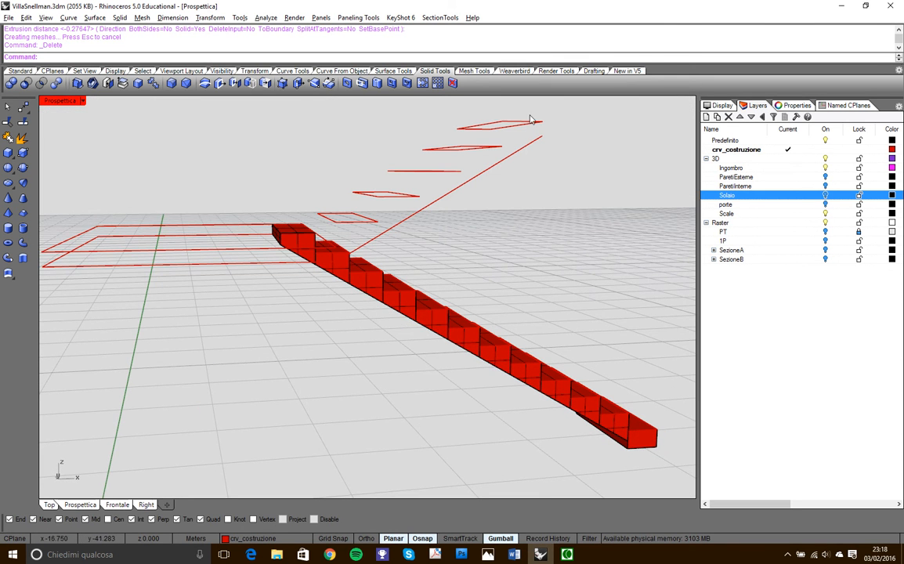
# - Copy the first flight's five uppermost step solids to the corner of the second flight's lowest step outline
pyautogui.moveTo(401, 265); pyautogui.dragTo(305, 251, button='right')
pyautogui.click(297, 247)
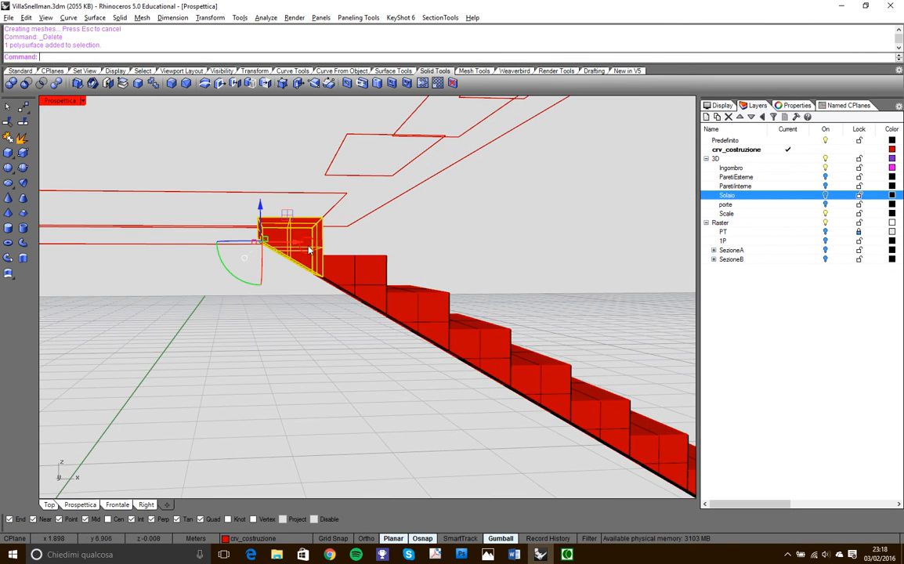
pyautogui.keyDown('shift'); pyautogui.click(368, 275); pyautogui.keyUp('shift')
pyautogui.keyDown('shift'); pyautogui.click(415, 307); pyautogui.keyUp('shift')
pyautogui.keyDown('shift'); pyautogui.click(477, 338); pyautogui.keyUp('shift')
pyautogui.keyDown('shift'); pyautogui.click(546, 388); pyautogui.keyUp('shift')
pyautogui.scroll(-5, 509, 352)
pyautogui.moveTo(494, 339); pyautogui.dragTo(351, 377, button='right')
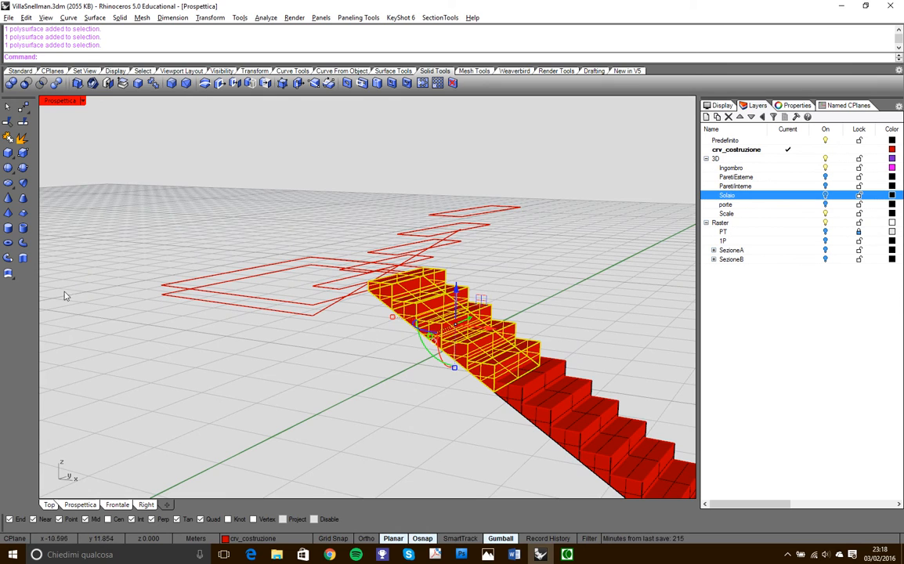
pyautogui.click(21, 72)
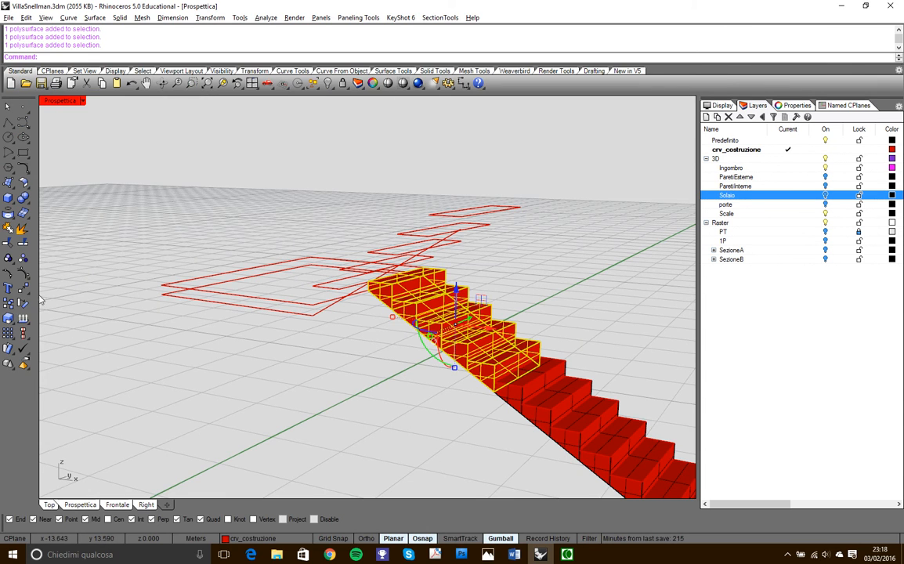
pyautogui.click(8, 303)
pyautogui.moveTo(433, 241); pyautogui.dragTo(492, 258, button='right')
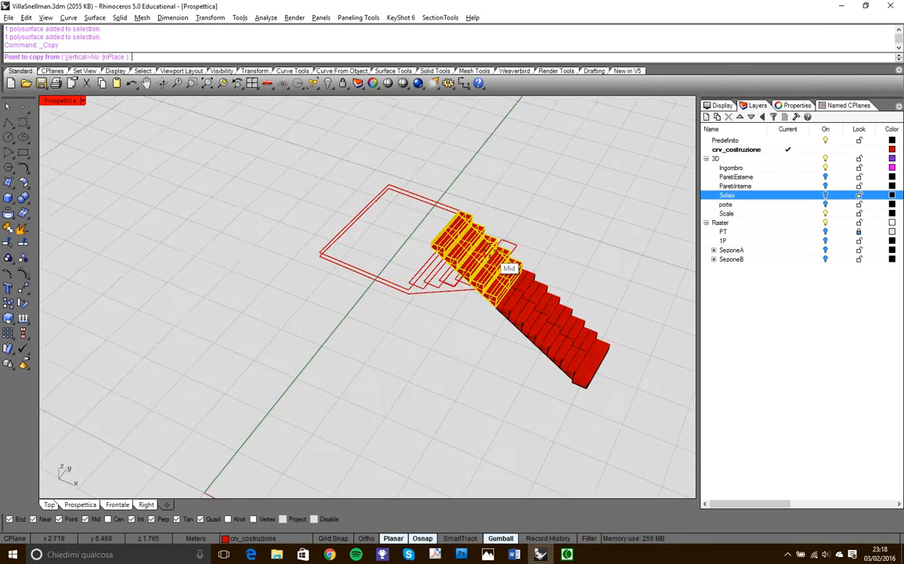
pyautogui.scroll(4, 509, 260)
pyautogui.click(476, 252)
pyautogui.scroll(-4, 535, 274)
pyautogui.scroll(-2, 536, 277)
pyautogui.moveTo(424, 361); pyautogui.dragTo(263, 344, button='right')
pyautogui.scroll(7, 276, 265)
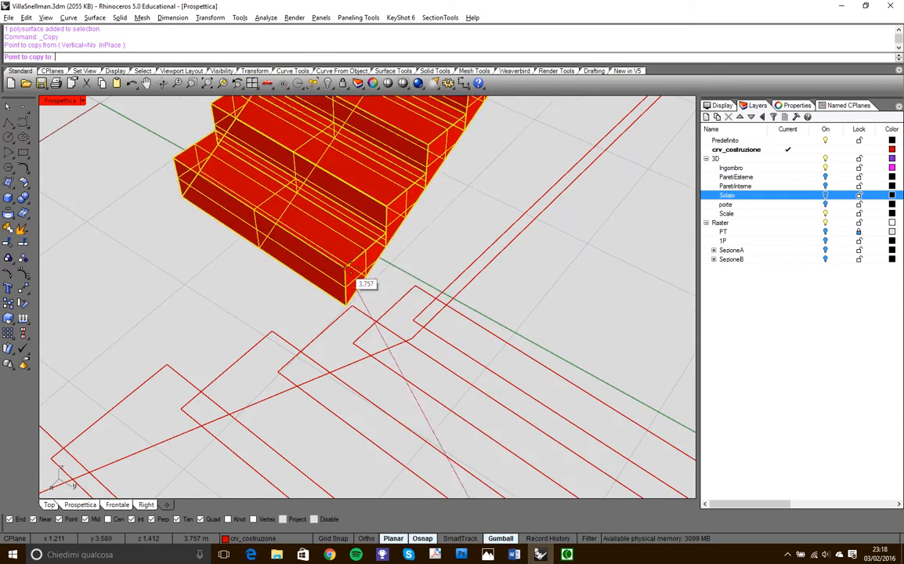
pyautogui.click(415, 290)
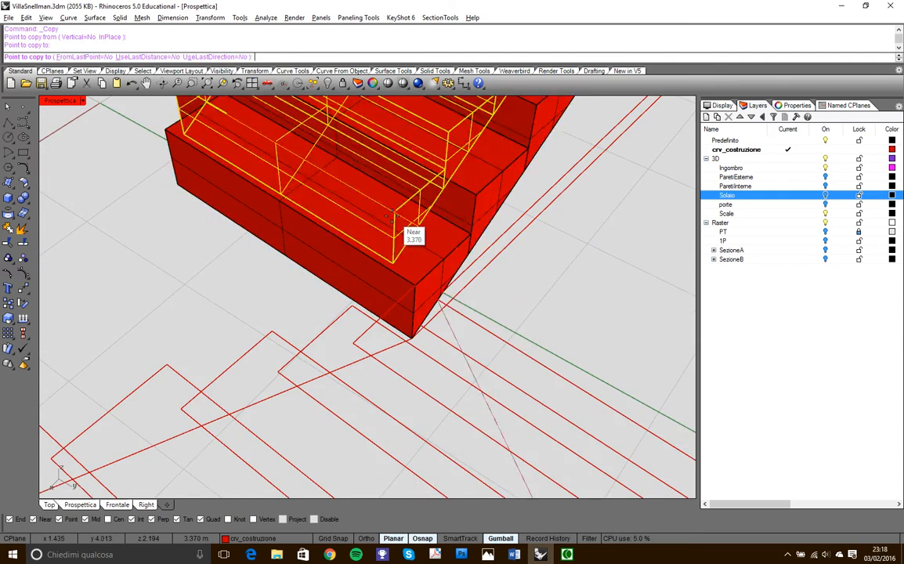
pyautogui.rightClick(419, 261)
# - Rotate the five copied steps about the corner of the second flight's lowest outline to align them with the second flight
pyautogui.scroll(-6, 421, 256)
pyautogui.moveTo(420, 256); pyautogui.dragTo(349, 258, button='right')
pyautogui.moveTo(561, 272); pyautogui.dragTo(357, 190)
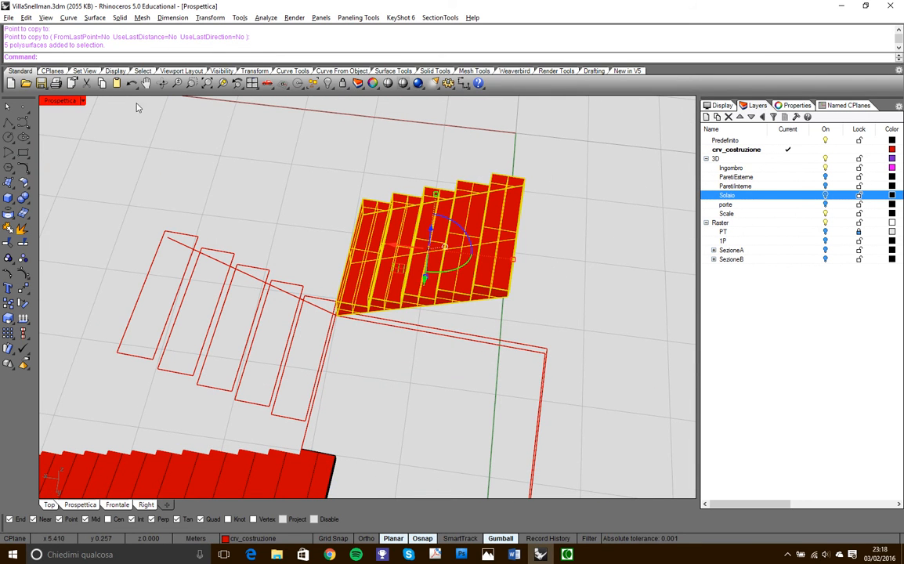
pyautogui.click(252, 71)
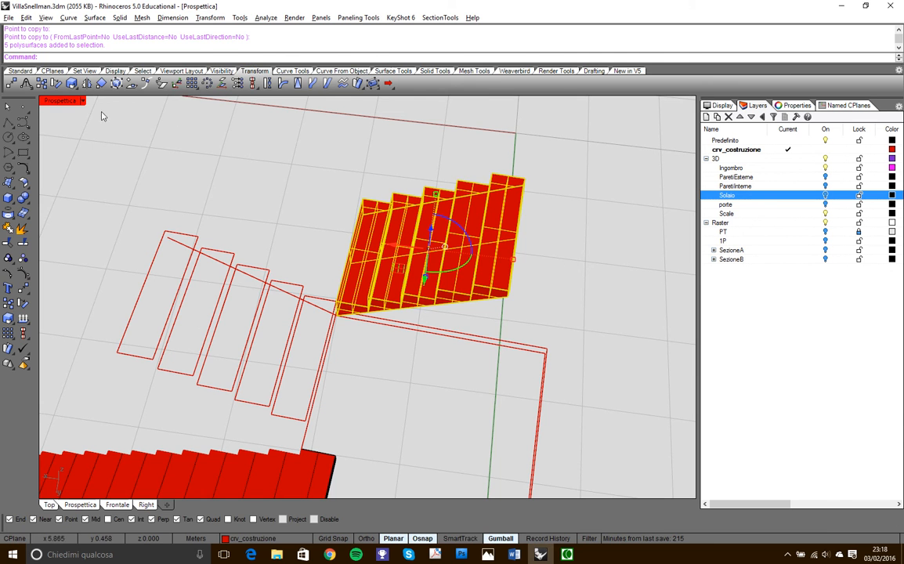
pyautogui.click(56, 84)
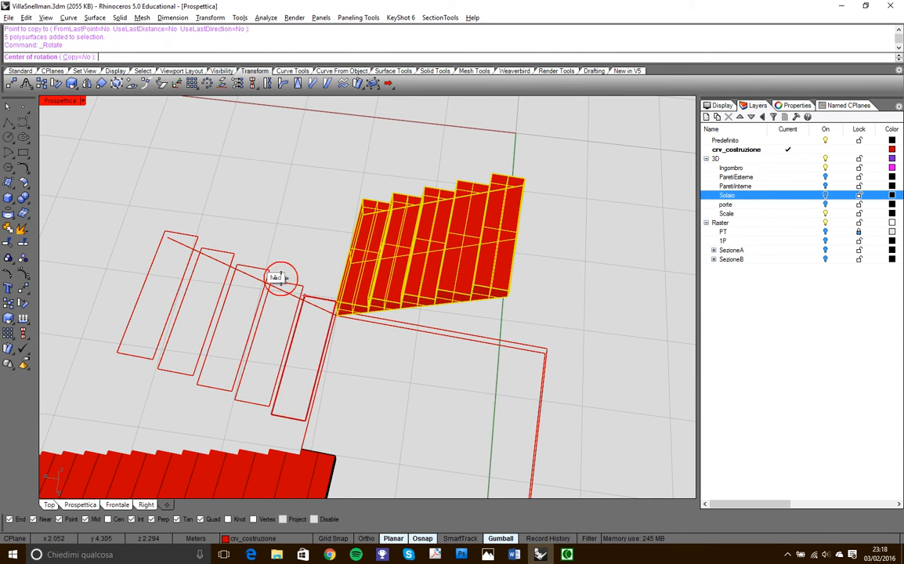
pyautogui.scroll(5, 337, 325)
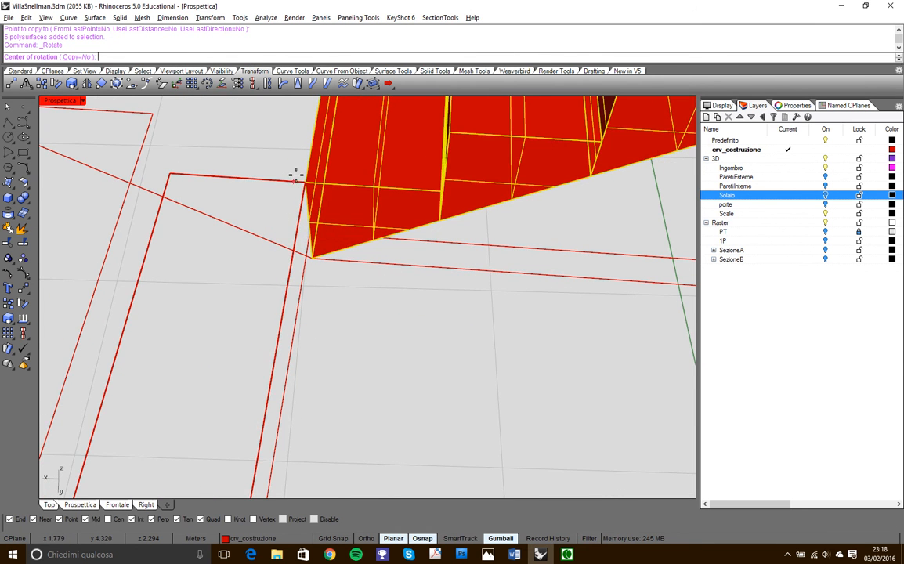
pyautogui.click(309, 199)
pyautogui.scroll(-6, 343, 294)
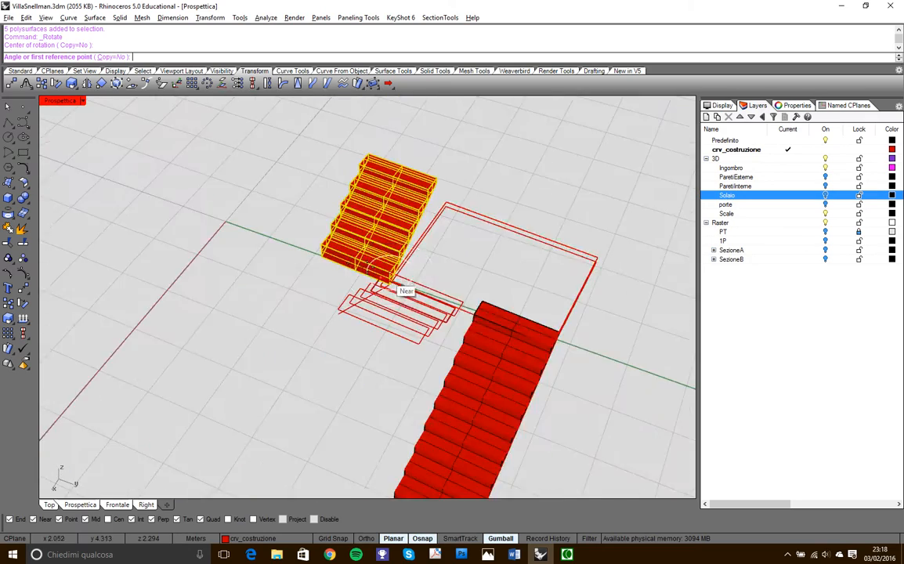
pyautogui.scroll(6, 319, 262)
pyautogui.click(293, 178)
pyautogui.scroll(-6, 278, 234)
pyautogui.scroll(3, 413, 286)
pyautogui.scroll(3, 413, 286)
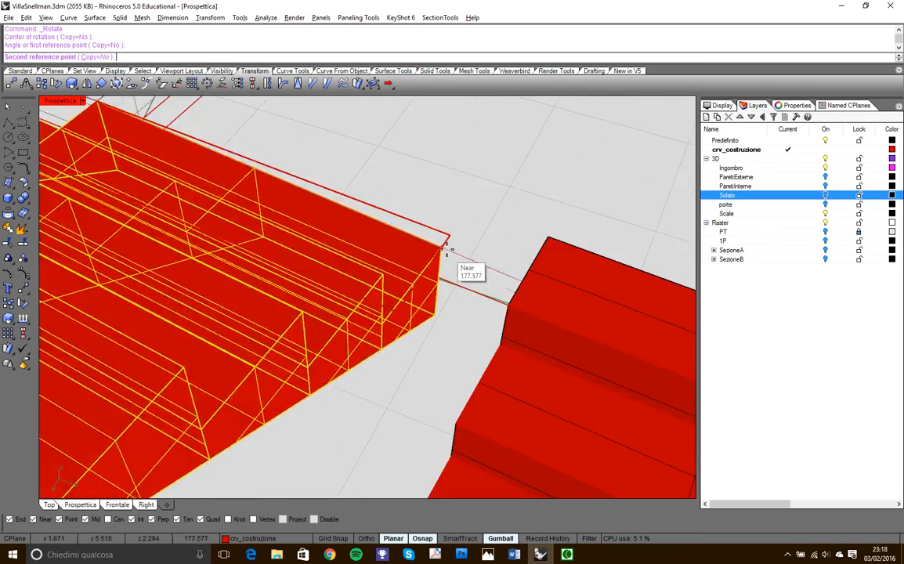
pyautogui.click(448, 252)
# - Extrude the upper landing outline downward 0.1 m as a solid to the corner of the lower landing outline
pyautogui.scroll(-5, 496, 303)
pyautogui.moveTo(497, 303); pyautogui.dragTo(263, 363, button='right')
pyautogui.scroll(-5, 324, 342)
pyautogui.scroll(5, 238, 341)
pyautogui.scroll(5, 394, 308)
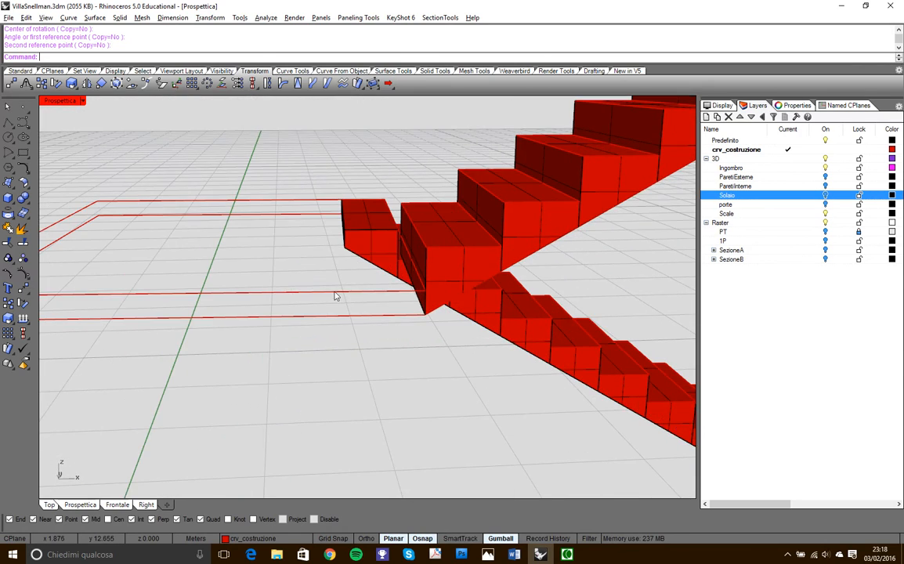
pyautogui.scroll(-5, 334, 317)
pyautogui.moveTo(372, 316); pyautogui.dragTo(347, 299, button='right')
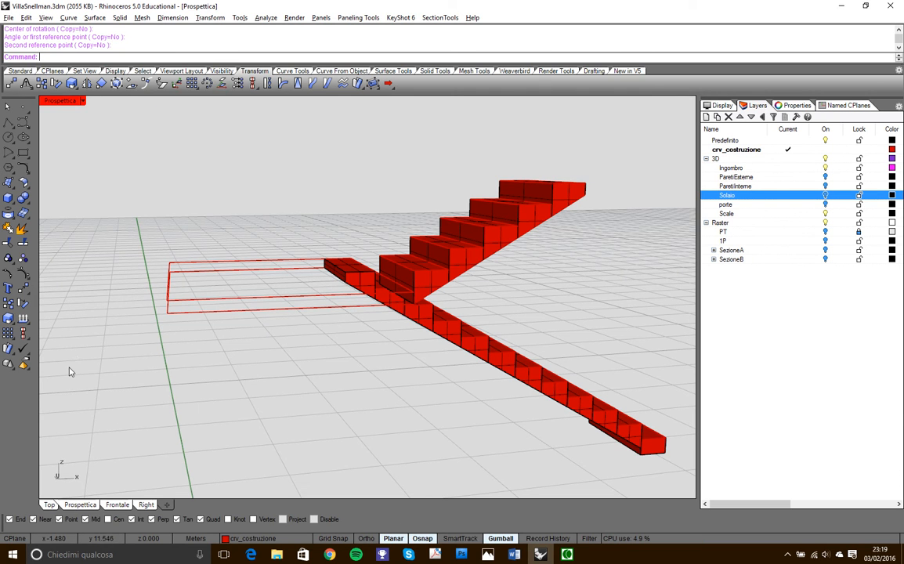
pyautogui.click(397, 72)
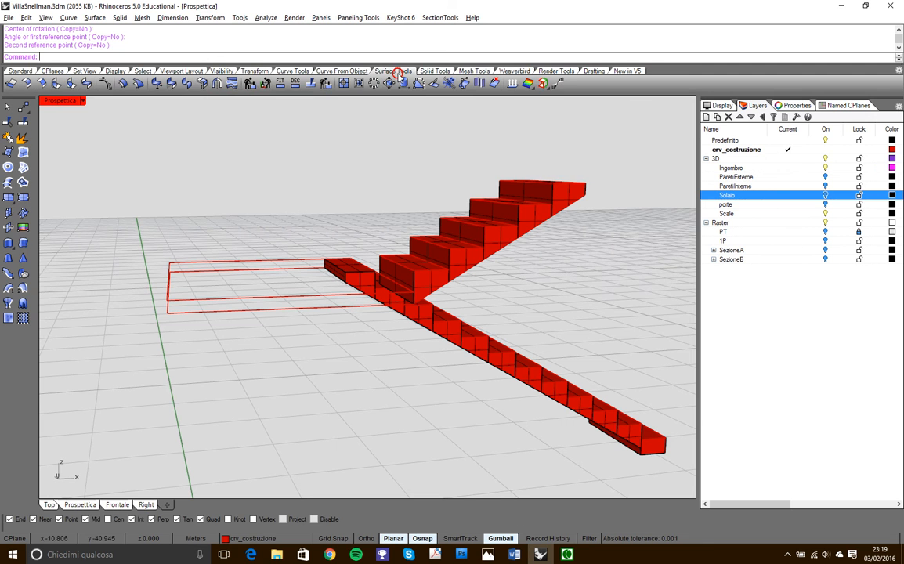
pyautogui.click(451, 72)
pyautogui.click(25, 257)
pyautogui.click(285, 301)
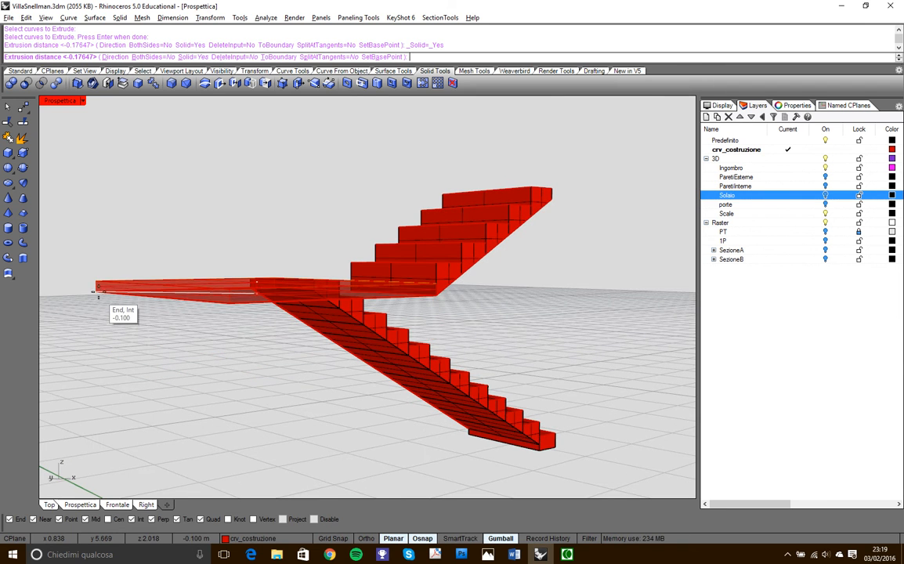
pyautogui.click(95, 292)
# - Examine the landing slab and its junctions with both flights of steps from several angles
pyautogui.scroll(-5, 382, 330)
pyautogui.moveTo(382, 329); pyautogui.dragTo(176, 320, button='right')
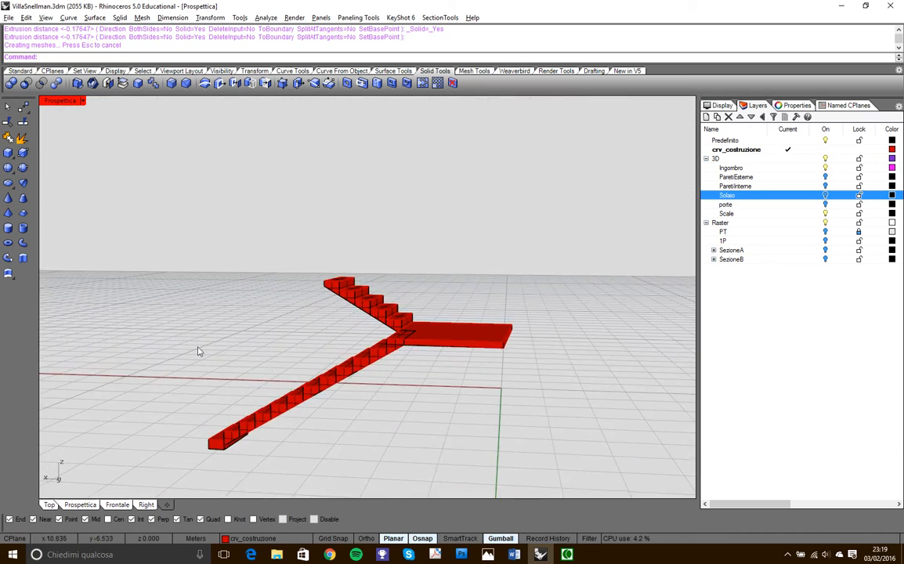
pyautogui.scroll(5, 213, 425)
pyautogui.scroll(-5, 211, 397)
pyautogui.moveTo(217, 393); pyautogui.dragTo(241, 404, button='right')
pyautogui.scroll(3, 271, 410)
pyautogui.moveTo(308, 400); pyautogui.dragTo(298, 365, button='right')
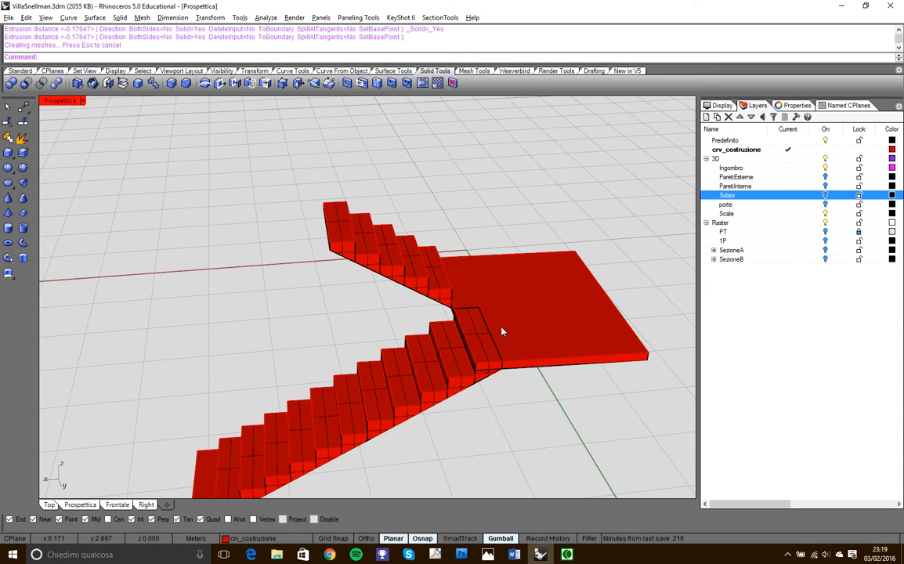
pyautogui.moveTo(321, 308); pyautogui.dragTo(183, 234, button='right')
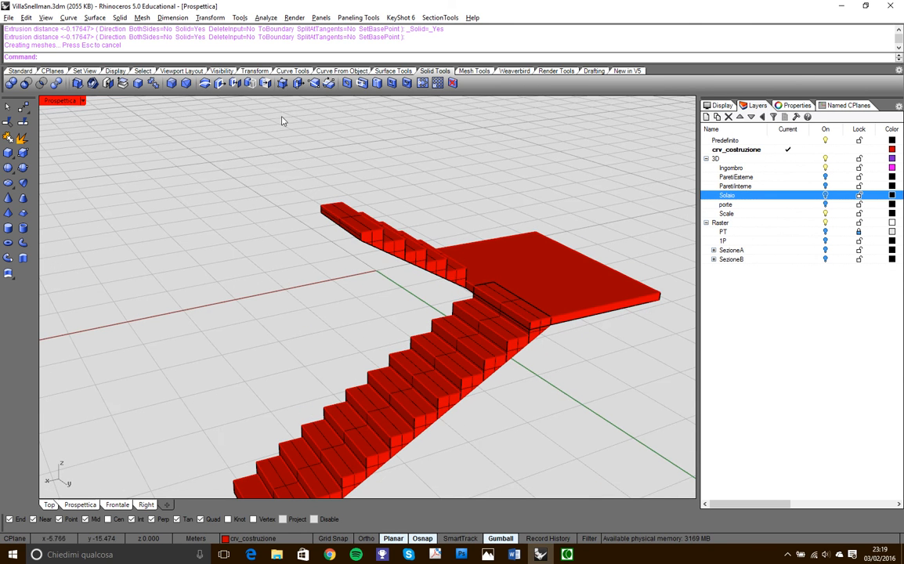
pyautogui.scroll(-3, 477, 231)
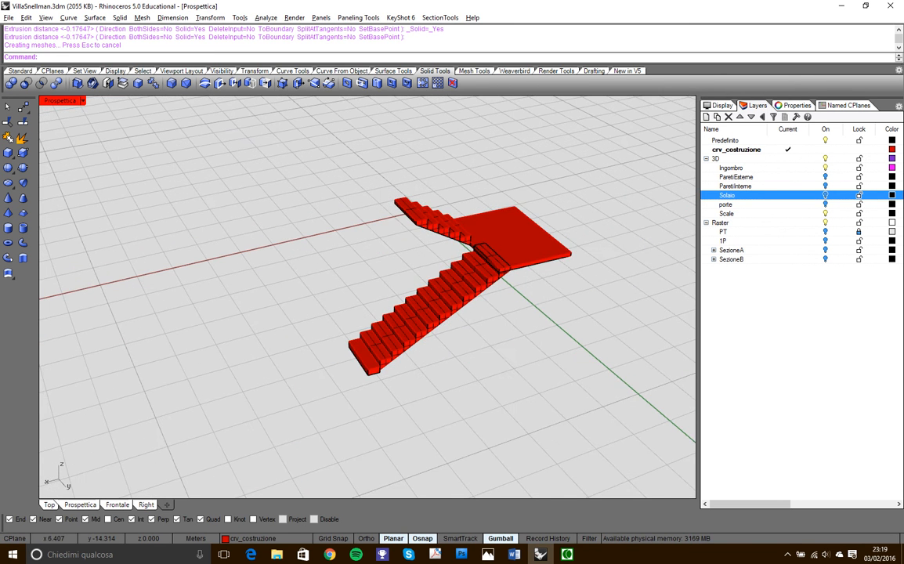
pyautogui.moveTo(141, 128); pyautogui.dragTo(152, 84, button='right')
# - Select all closed polysurfaces and join both flights and the landing with a Boolean union
pyautogui.click(144, 72)
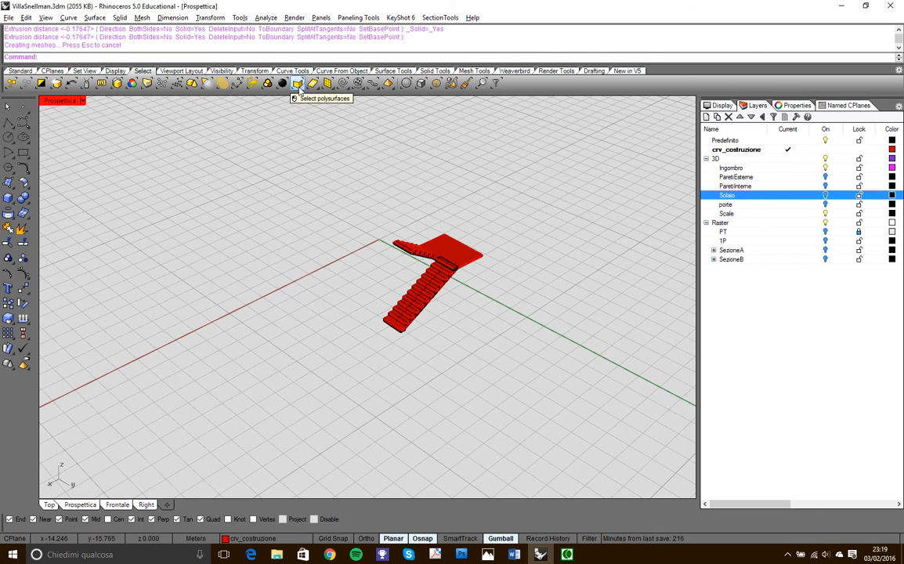
pyautogui.click(299, 87)
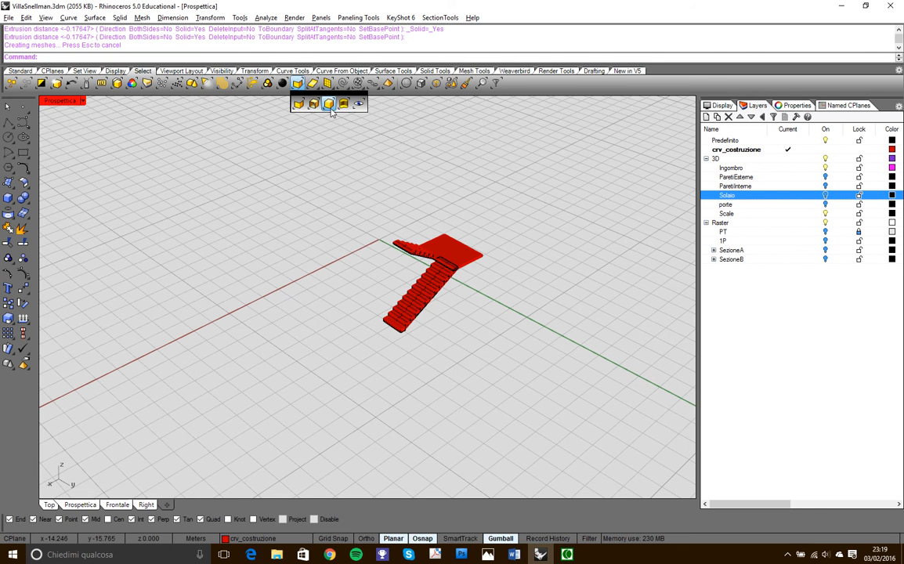
pyautogui.click(329, 104)
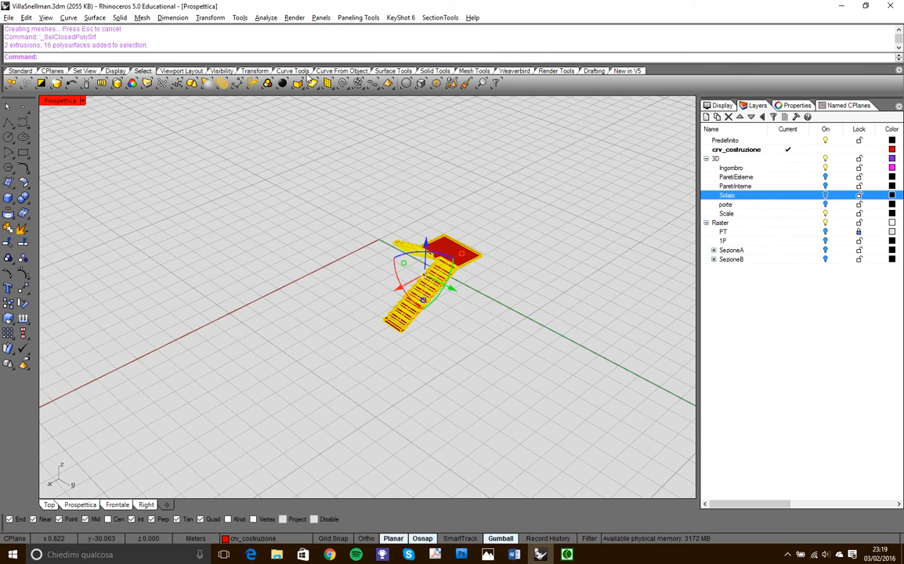
pyautogui.click(435, 70)
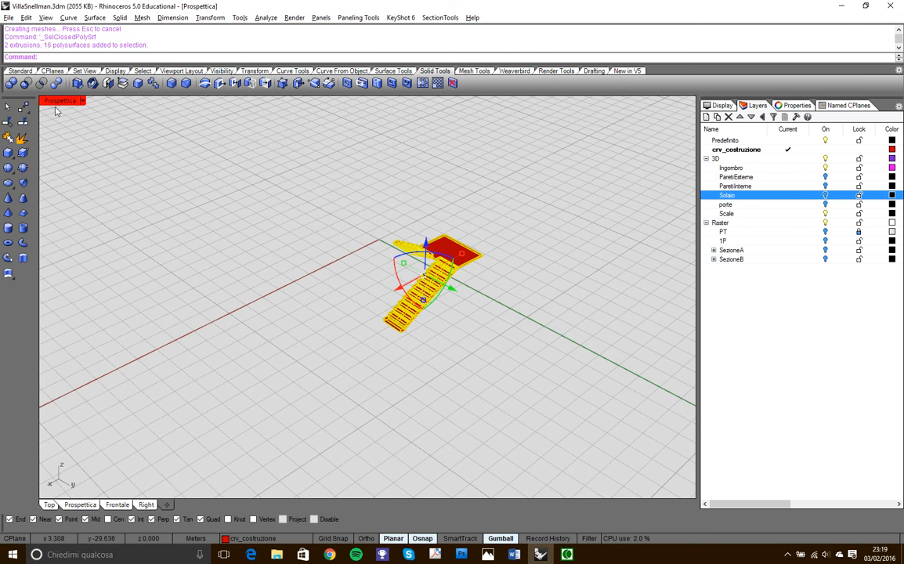
pyautogui.click(12, 83)
# - Check the object type of the united staircase in its properties
pyautogui.moveTo(389, 337); pyautogui.dragTo(433, 300, button='right')
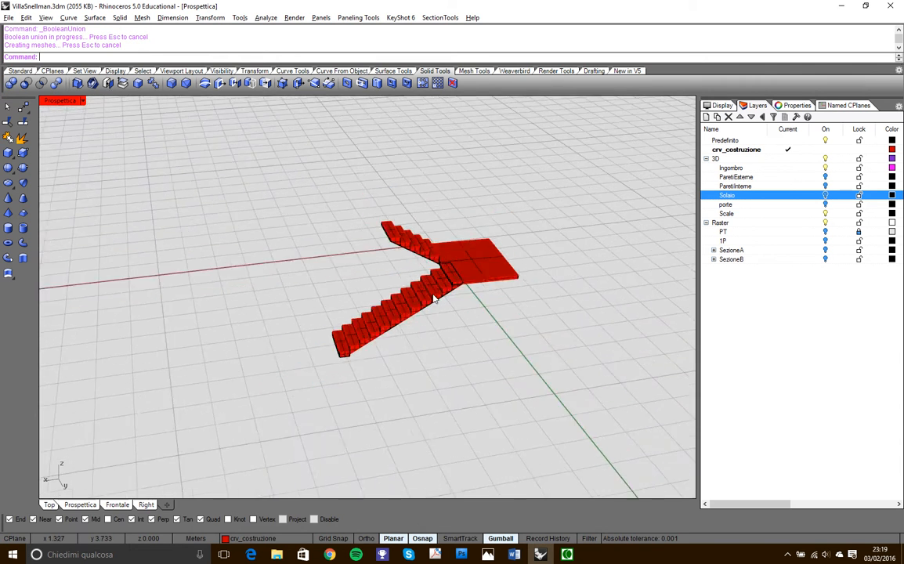
pyautogui.scroll(5, 433, 300)
pyautogui.click(545, 206)
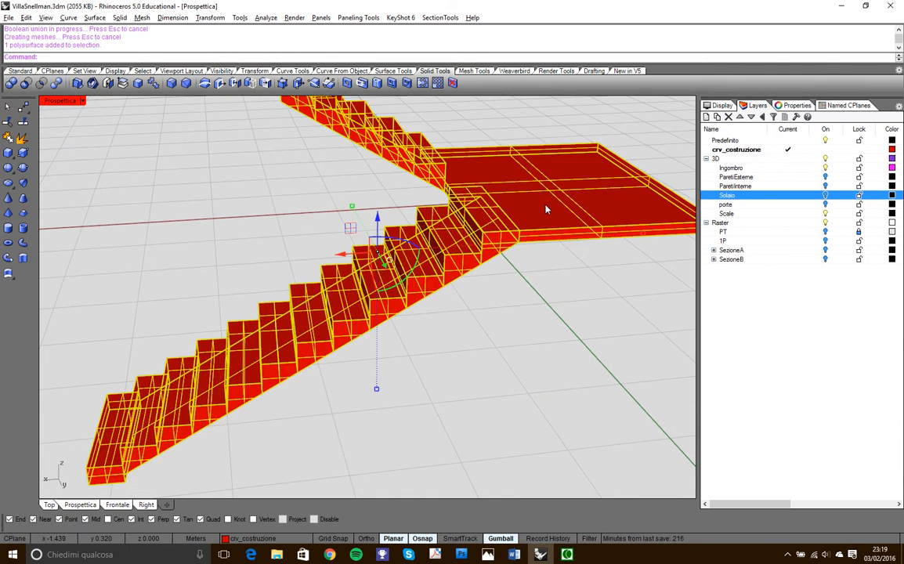
pyautogui.scroll(-4, 632, 191)
pyautogui.click(722, 105)
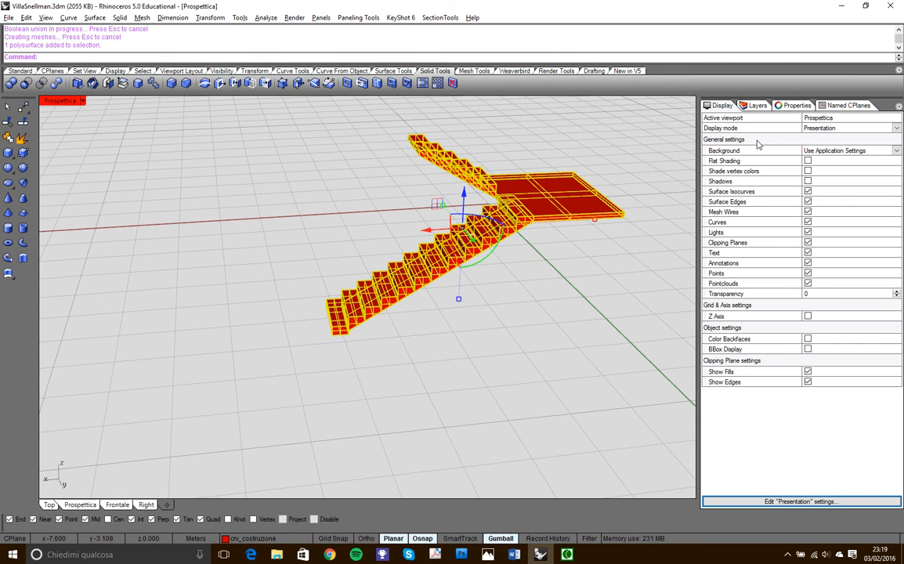
pyautogui.click(799, 105)
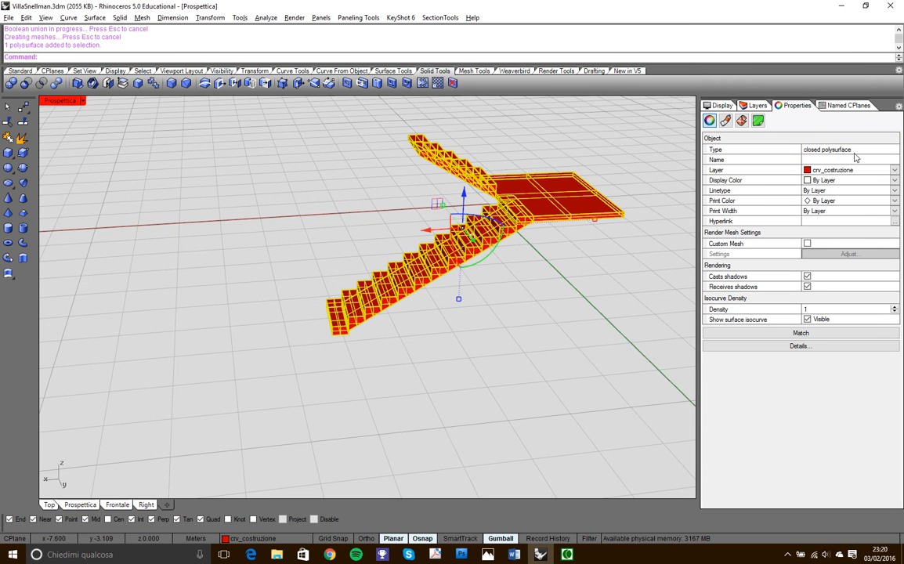
# - Examine the leftover edges between the top step and the landing, and the steps' sides and slanted underside
pyautogui.moveTo(574, 254); pyautogui.dragTo(524, 273, button='right')
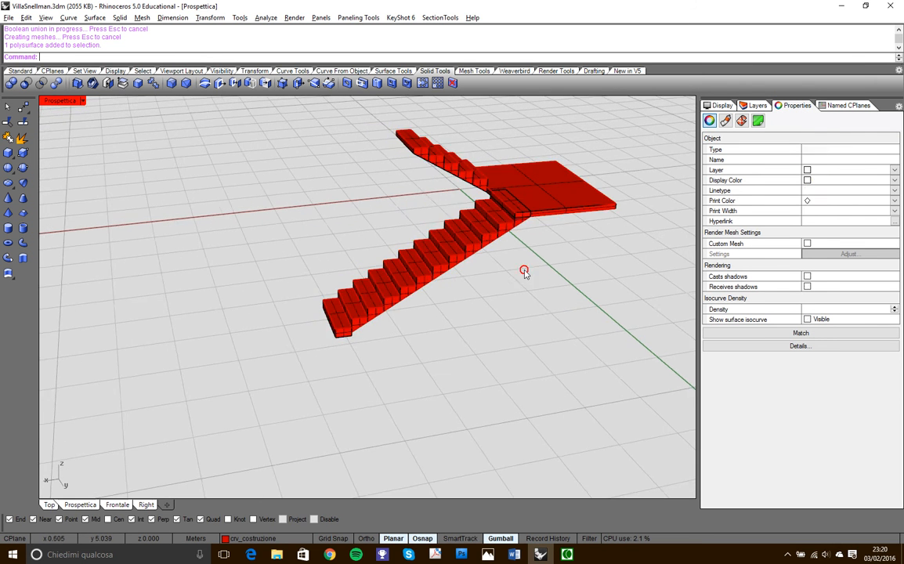
pyautogui.click(520, 238)
pyautogui.scroll(6, 520, 231)
pyautogui.moveTo(519, 232); pyautogui.dragTo(420, 291, button='right')
pyautogui.scroll(6, 542, 232)
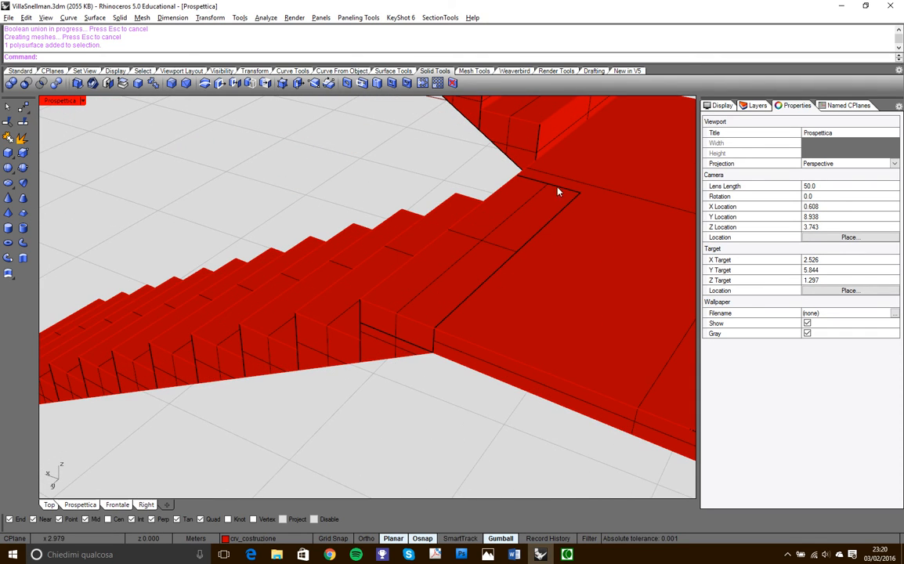
pyautogui.moveTo(366, 352); pyautogui.dragTo(444, 212, button='right')
pyautogui.moveTo(280, 270); pyautogui.dragTo(495, 232, button='right')
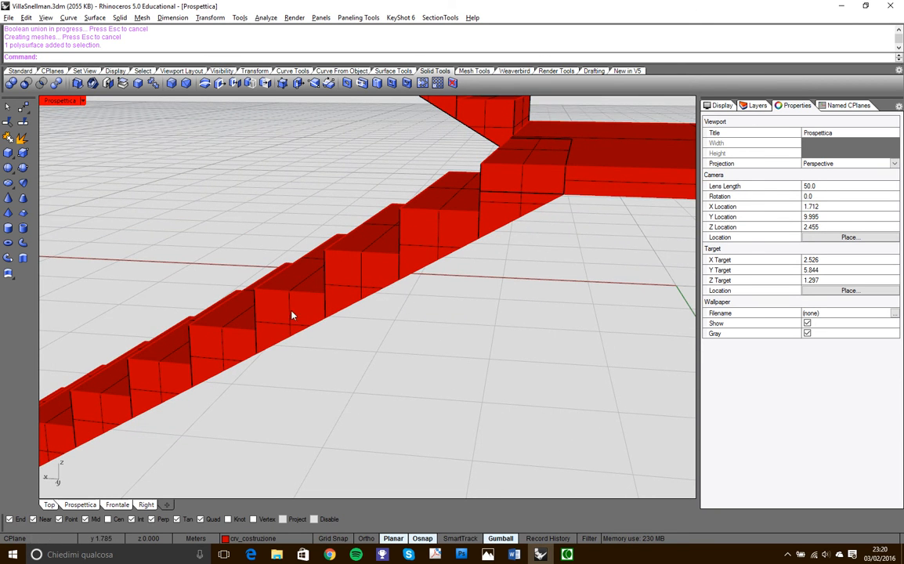
pyautogui.scroll(-5, 284, 325)
pyautogui.moveTo(343, 225); pyautogui.dragTo(430, 231, button='right')
pyautogui.moveTo(292, 327); pyautogui.dragTo(470, 251, button='right')
pyautogui.scroll(3, 474, 249)
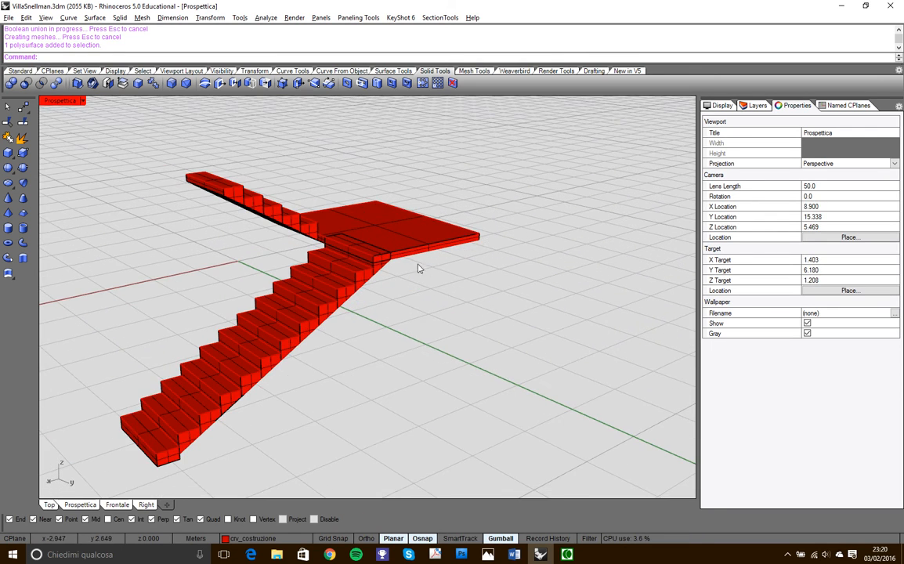
# - Merge all coplanar faces of the united staircase polysurface
pyautogui.moveTo(280, 402); pyautogui.dragTo(256, 313, button='right')
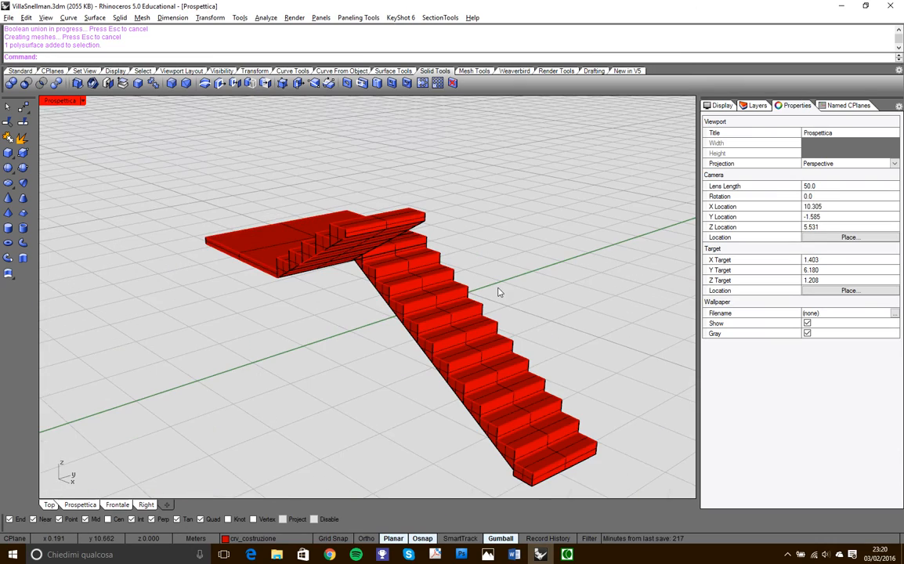
pyautogui.moveTo(461, 229); pyautogui.dragTo(333, 240, button='right')
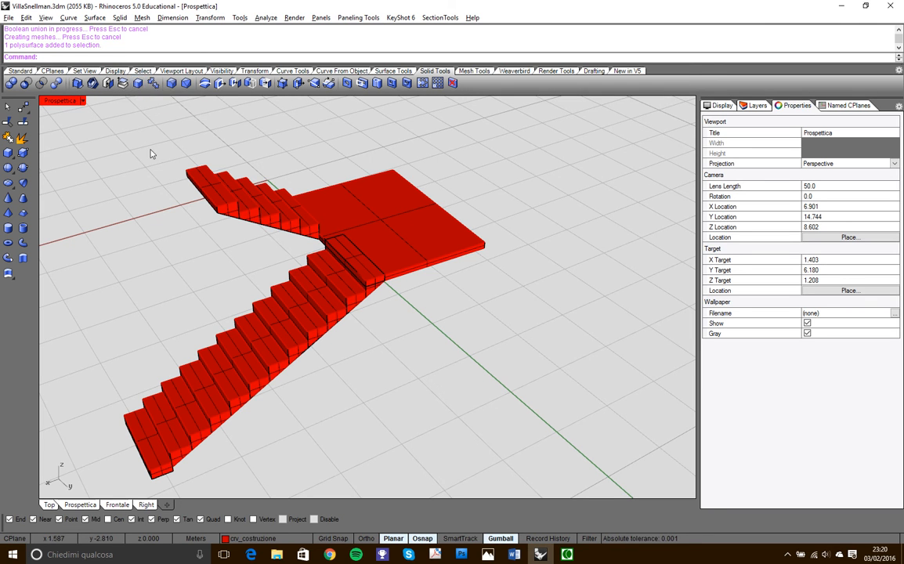
pyautogui.rightClick(138, 83)
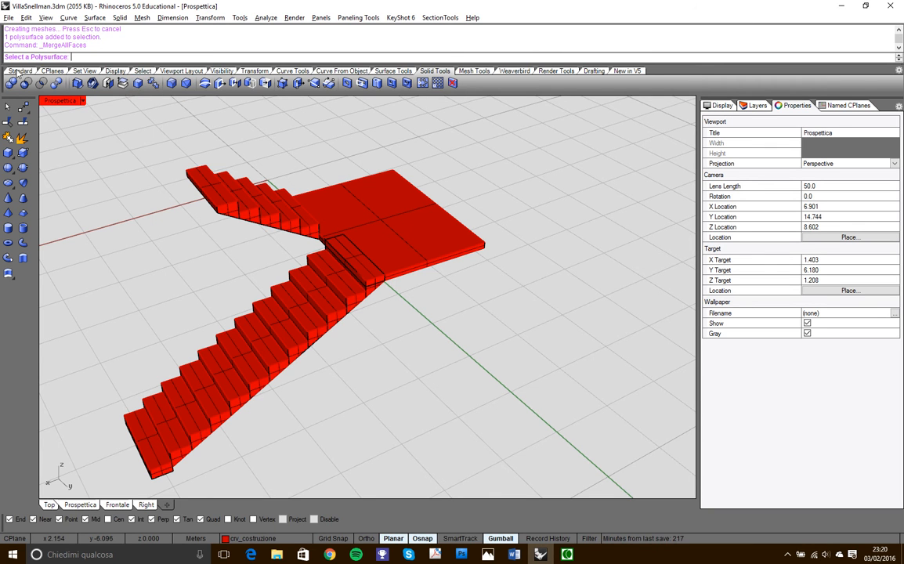
pyautogui.click(382, 228)
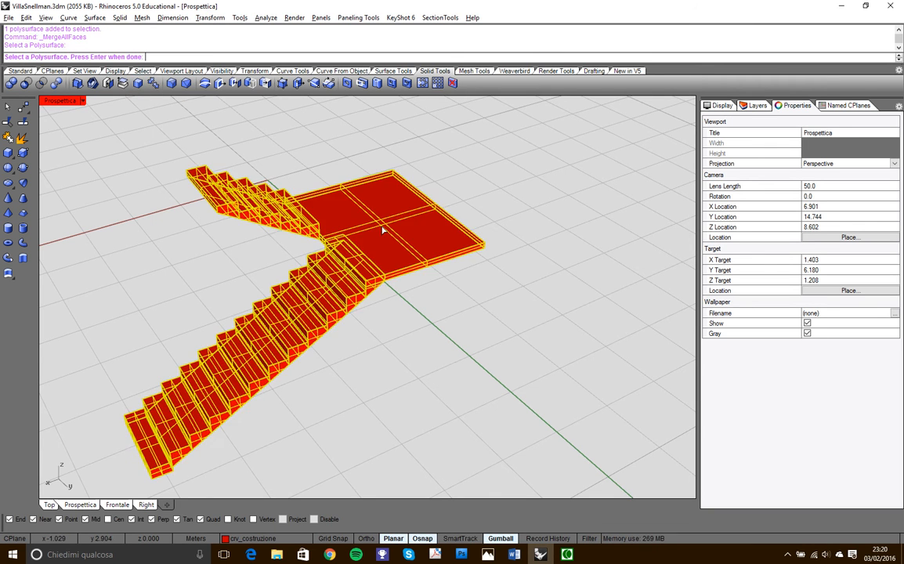
pyautogui.press('Return')
# - Examine the merged staircase from several angles in Presentation display mode, including its landing junctions and its object type in the properties
pyautogui.moveTo(383, 228); pyautogui.dragTo(402, 330, button='right')
pyautogui.scroll(5, 343, 284)
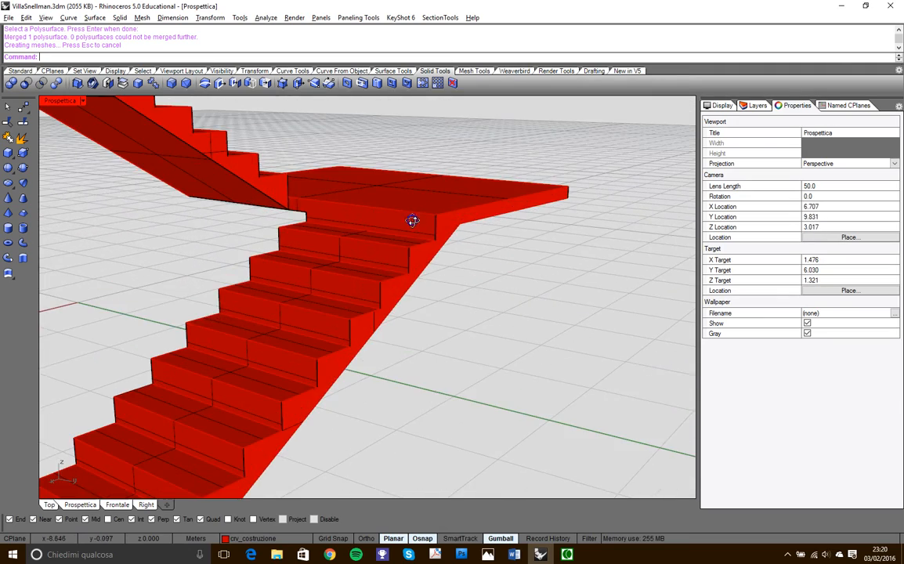
pyautogui.moveTo(414, 223); pyautogui.dragTo(389, 274, button='right')
pyautogui.click(414, 206)
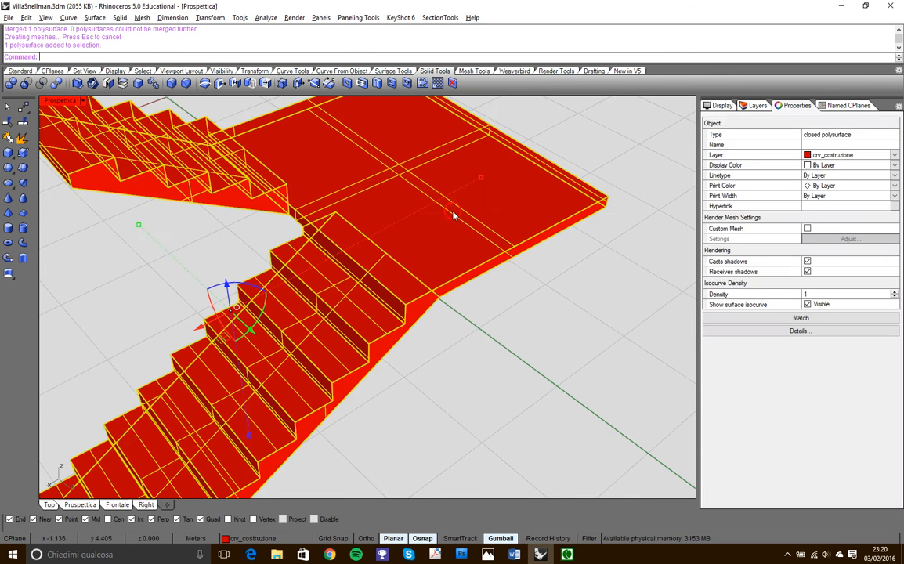
pyautogui.click(84, 102)
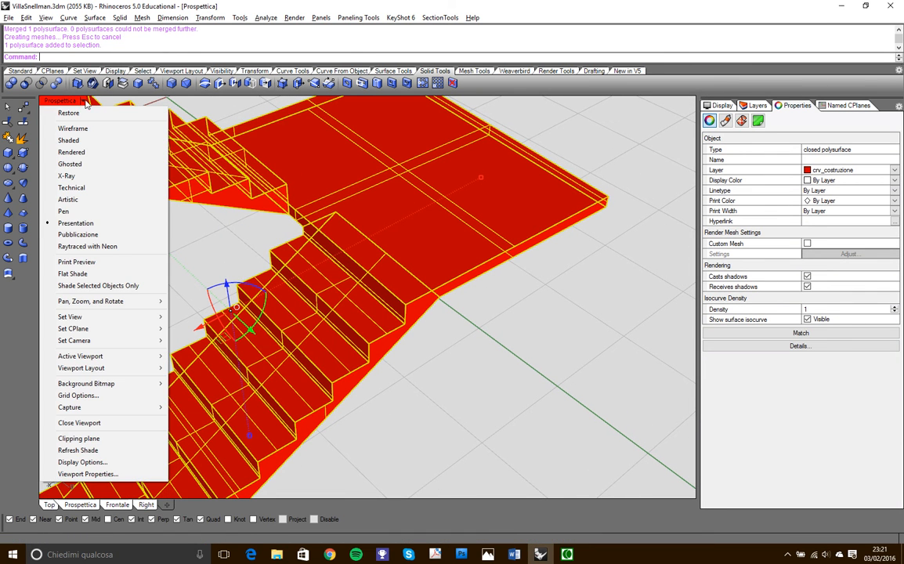
pyautogui.click(85, 224)
pyautogui.click(206, 221)
pyautogui.scroll(-5, 534, 307)
pyautogui.moveTo(535, 307); pyautogui.dragTo(322, 249, button='right')
pyautogui.scroll(5, 399, 314)
pyautogui.scroll(-4, 386, 290)
pyautogui.moveTo(387, 290); pyautogui.dragTo(444, 301, button='right')
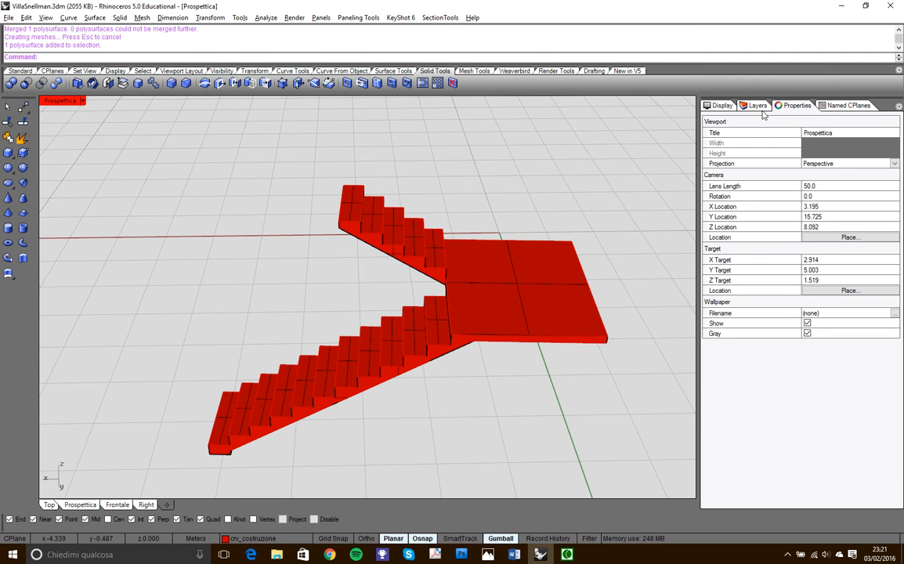
pyautogui.moveTo(281, 344); pyautogui.dragTo(480, 398, button='right')
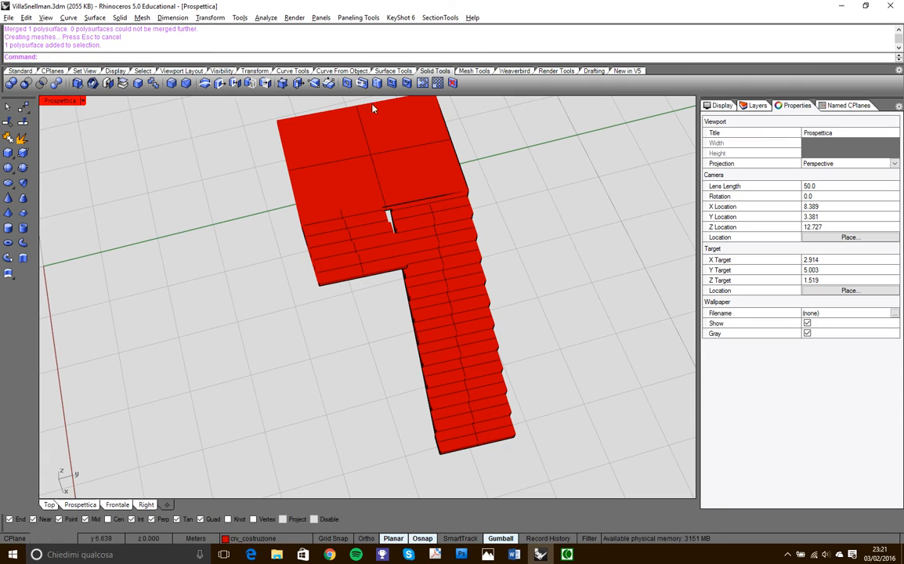
pyautogui.moveTo(471, 409); pyautogui.dragTo(484, 302, button='right')
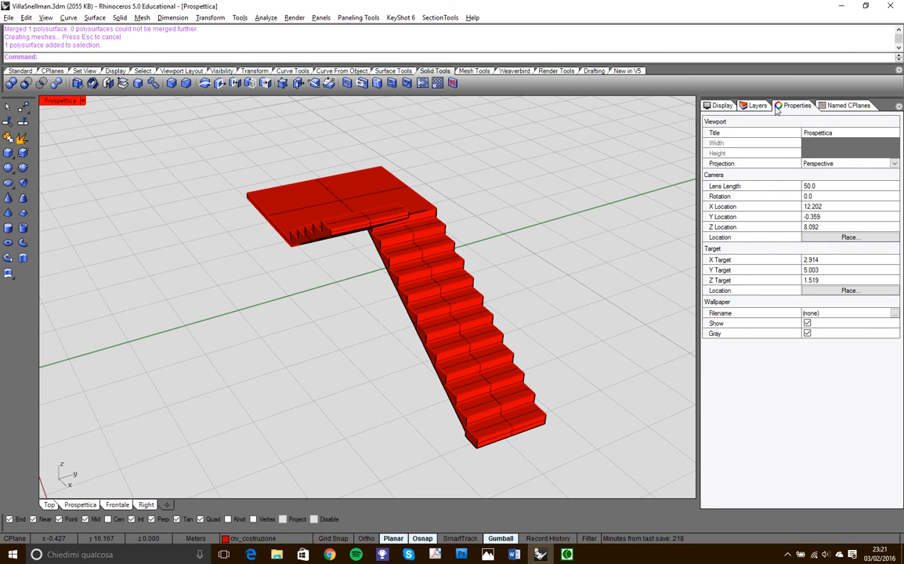
# - Turn on the ParetiEsterne and ParetiInterne layers to show the outer and inner walls around the staircase
pyautogui.click(755, 107)
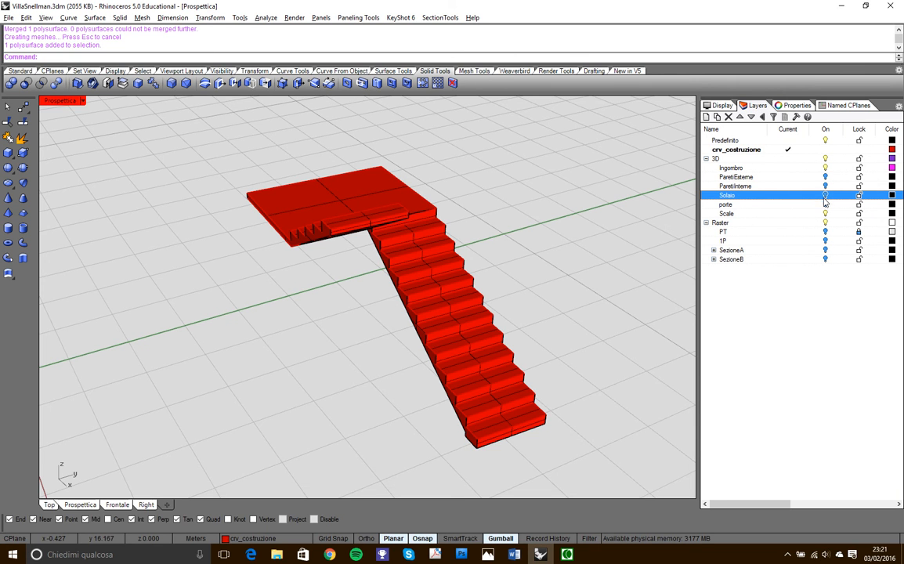
pyautogui.click(824, 177)
pyautogui.moveTo(418, 279); pyautogui.dragTo(395, 258, button='right')
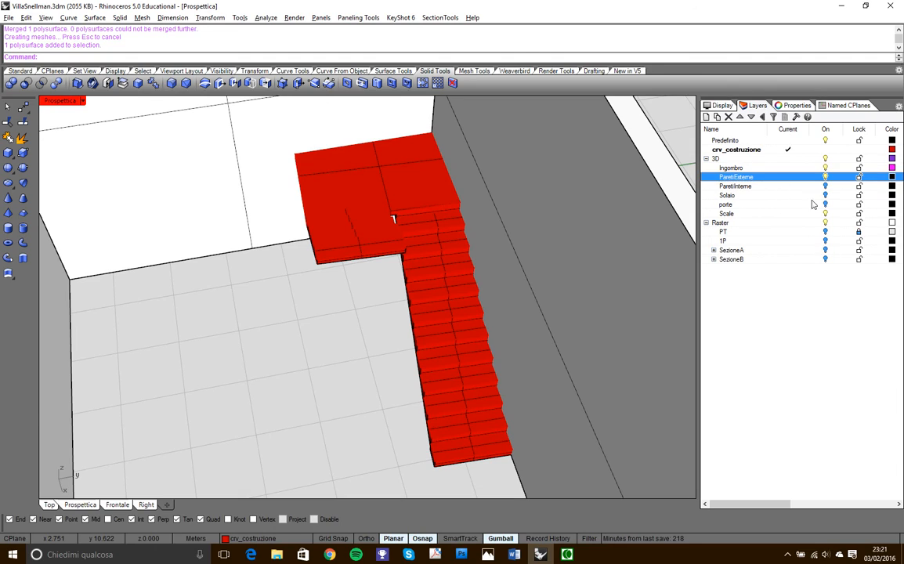
pyautogui.click(825, 187)
pyautogui.moveTo(383, 354); pyautogui.dragTo(399, 298, button='right')
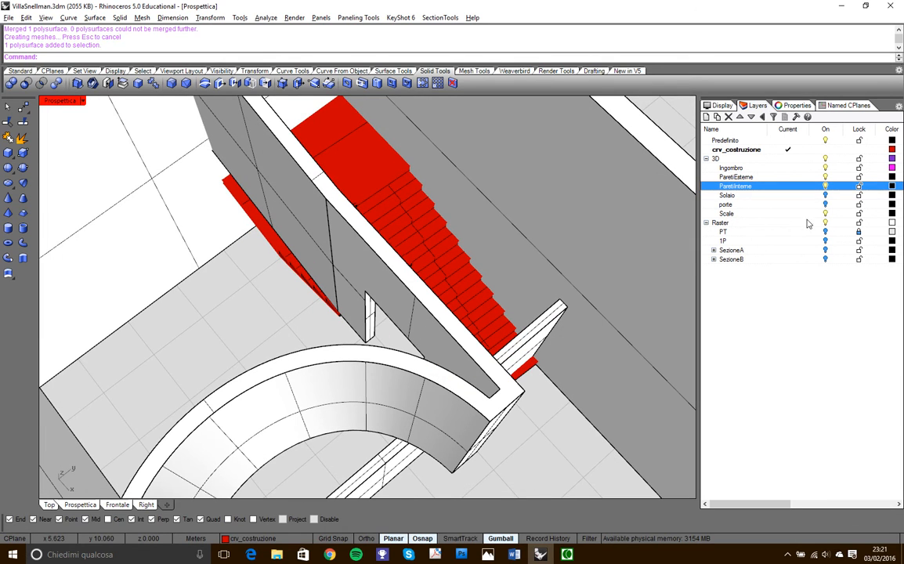
# - Maximize the Top view on the stairwell and turn on the Project option for object snaps
pyautogui.doubleClick(63, 102)
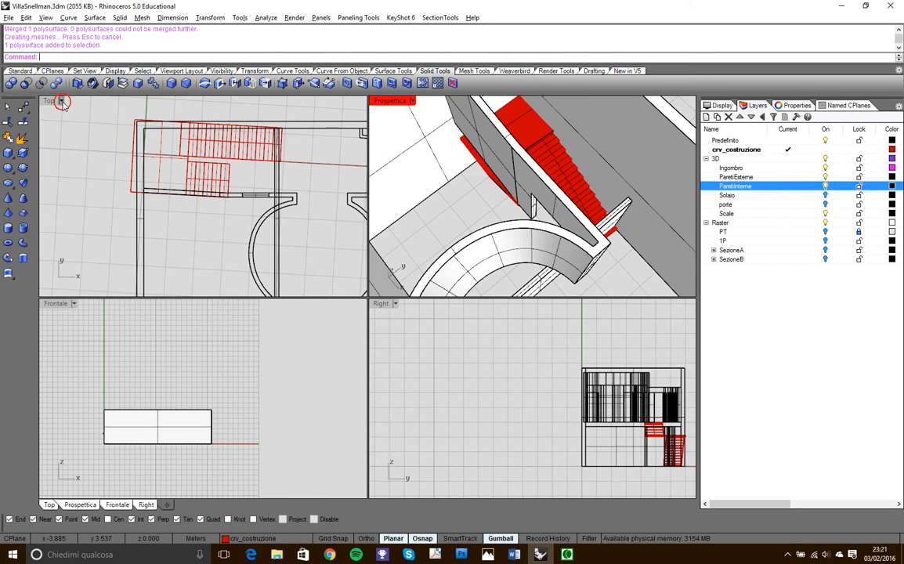
pyautogui.doubleClick(54, 101)
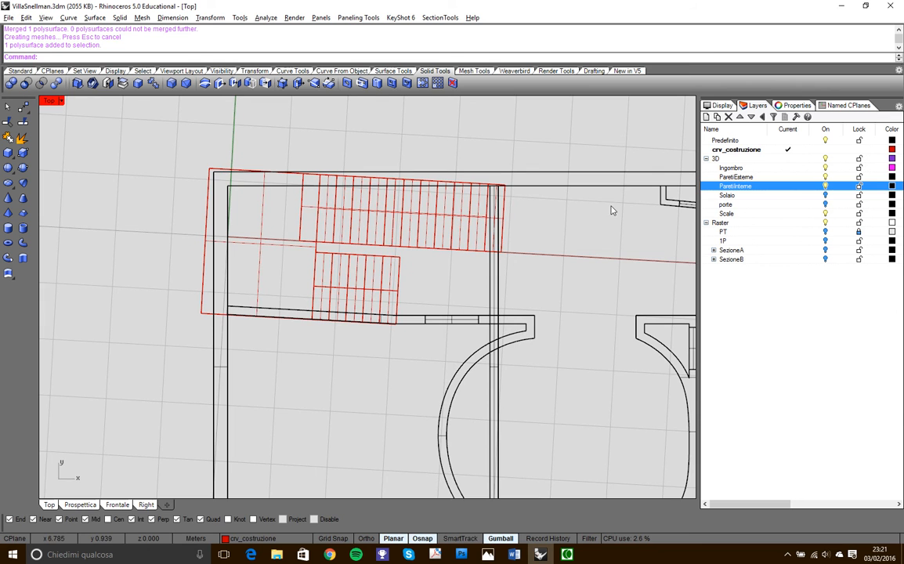
pyautogui.scroll(2, 519, 229)
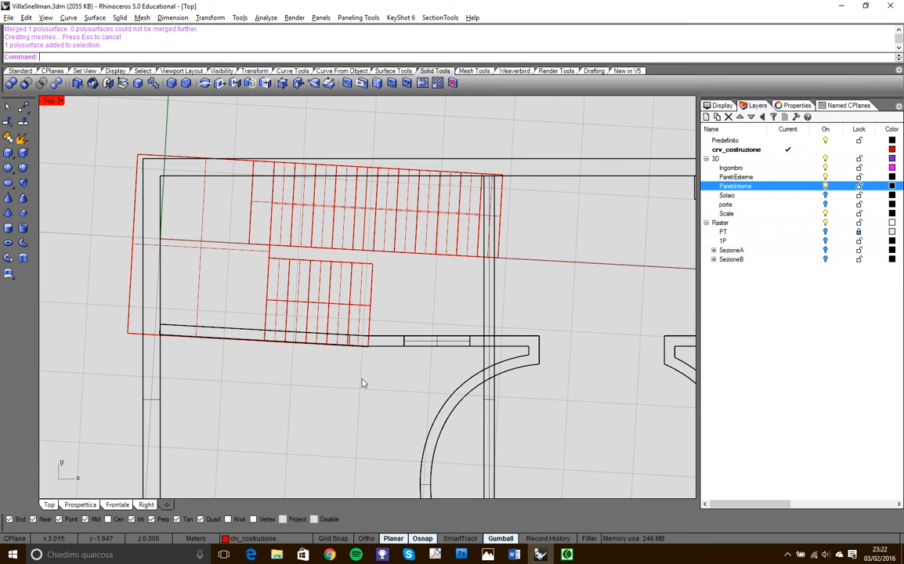
pyautogui.click(290, 520)
# - Move the staircase polysurface to the Scale layer
pyautogui.click(333, 187)
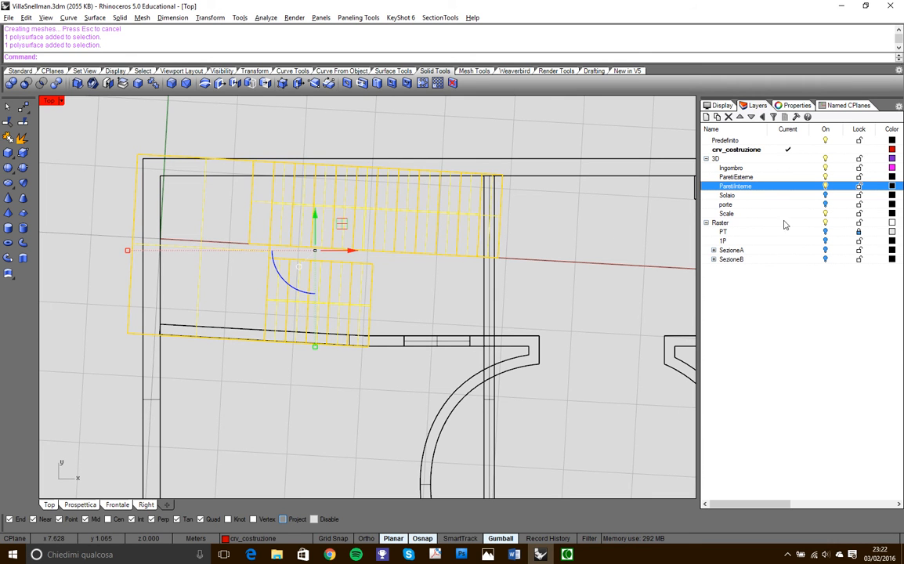
pyautogui.rightClick(728, 214)
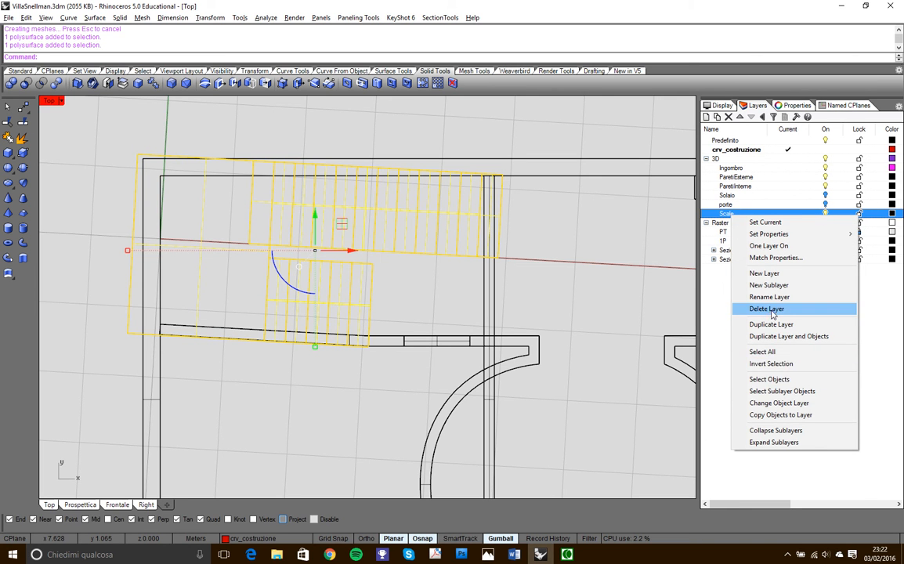
pyautogui.click(780, 402)
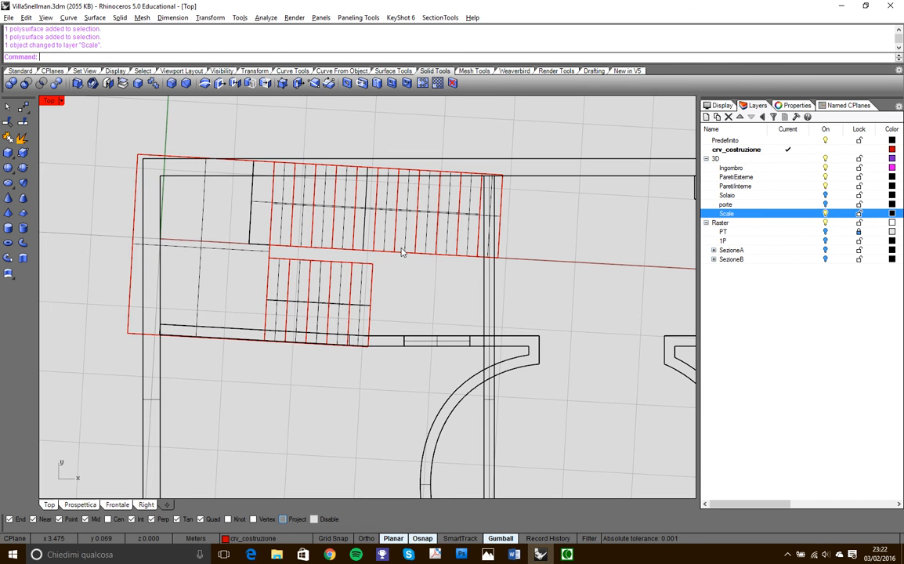
pyautogui.click(273, 229)
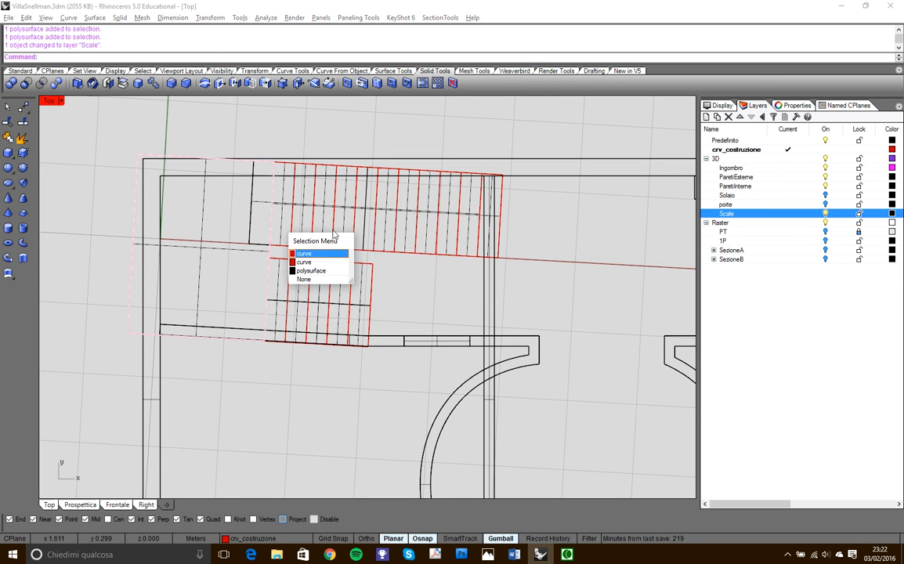
pyautogui.click(374, 226)
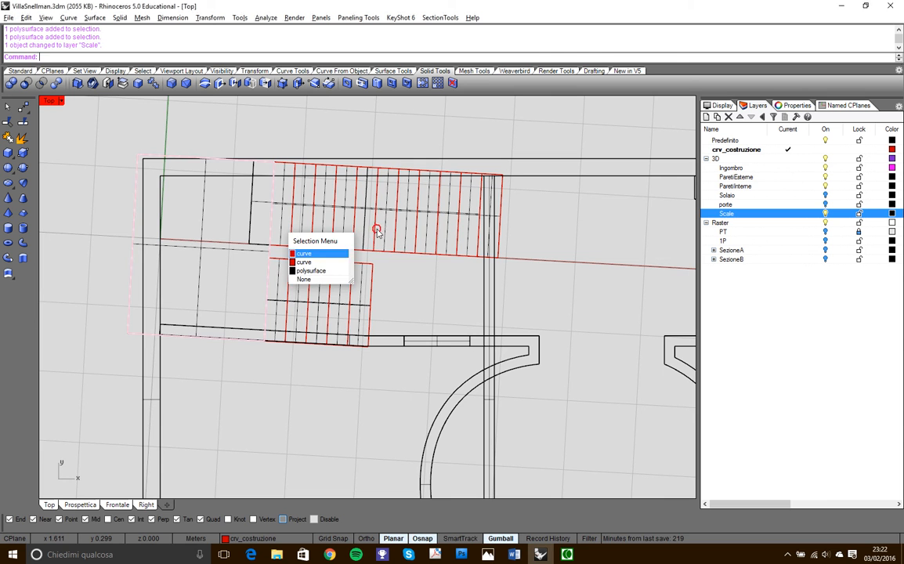
pyautogui.click(412, 318)
pyautogui.scroll(-10, 448, 265)
pyautogui.scroll(9, 398, 258)
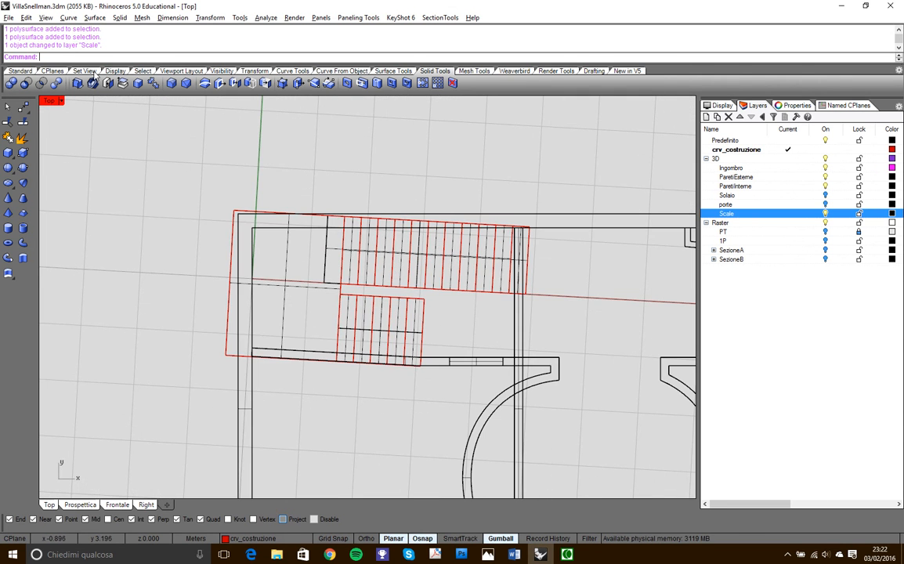
# - Select all curves in the model and hide them, and set the Top view's display mode to Presentation
pyautogui.click(143, 71)
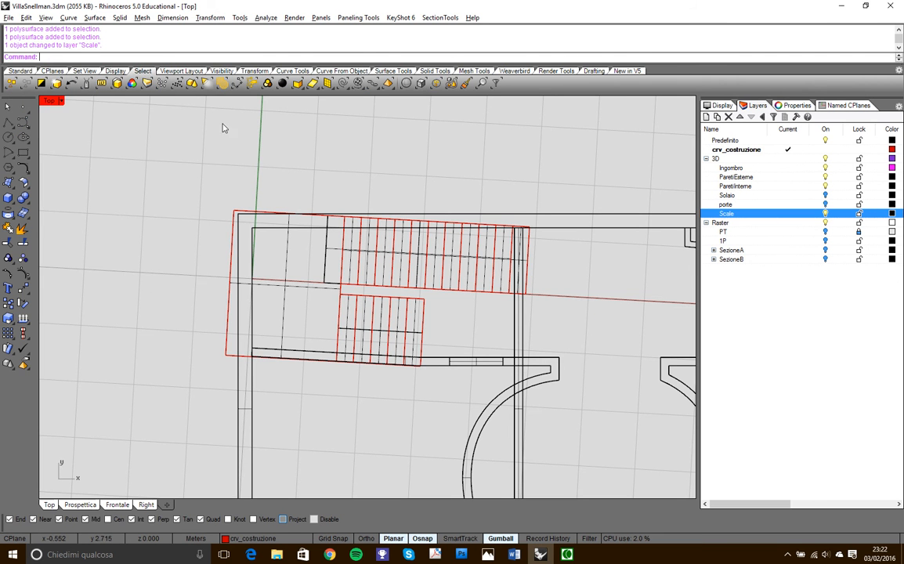
pyautogui.click(307, 82)
pyautogui.scroll(-5, 264, 236)
pyautogui.scroll(5, 265, 237)
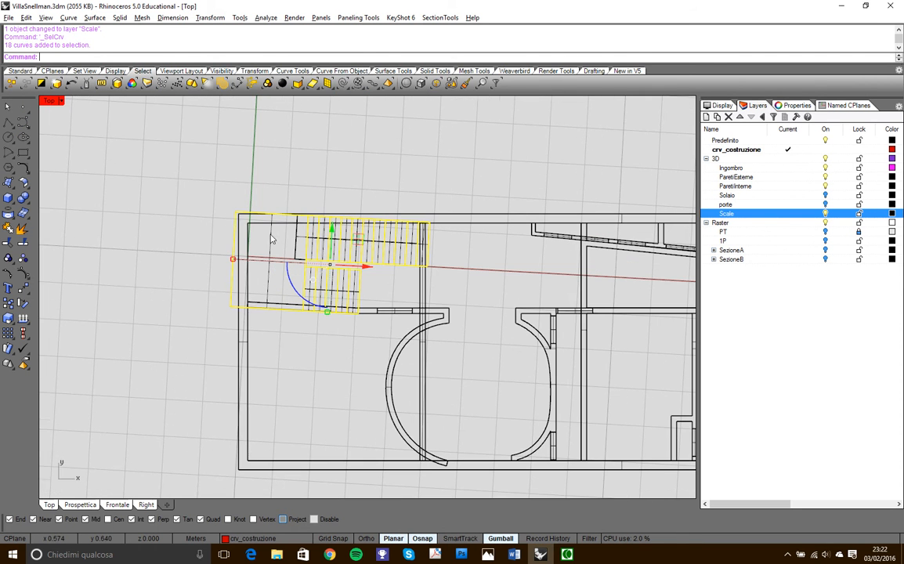
pyautogui.click(20, 71)
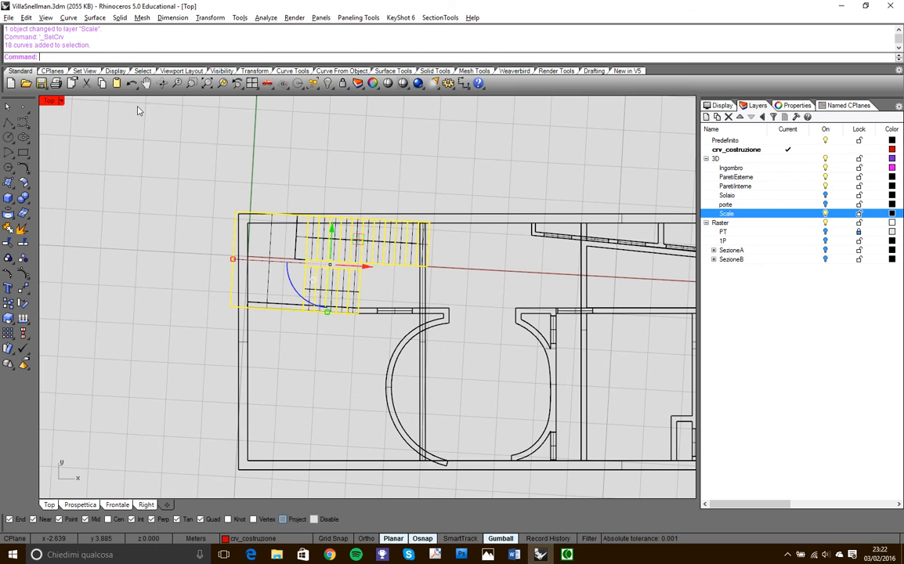
pyautogui.click(296, 81)
pyautogui.scroll(3, 407, 295)
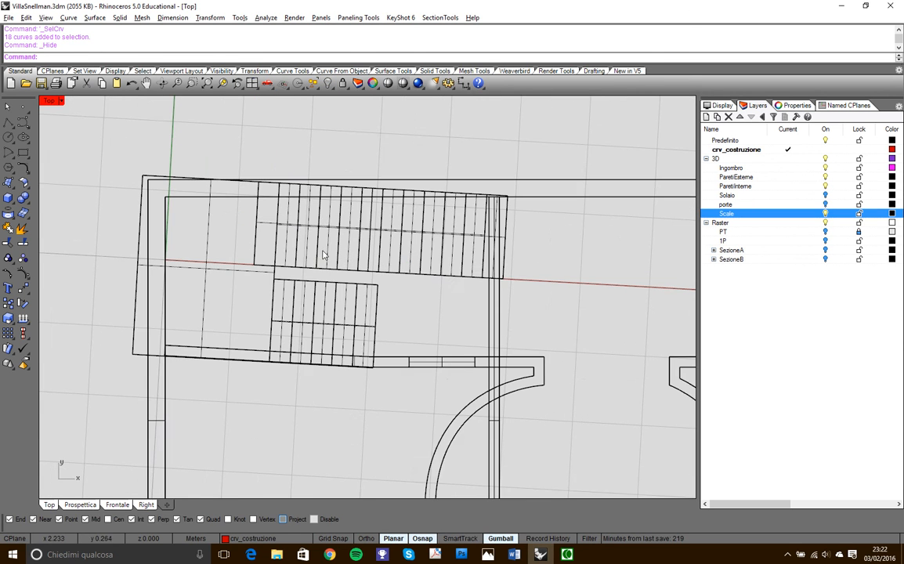
pyautogui.click(62, 101)
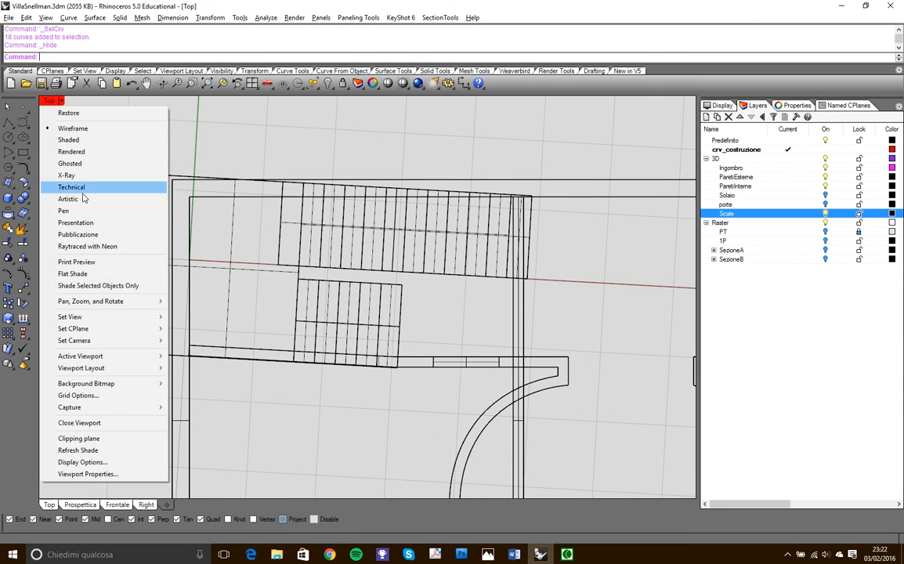
pyautogui.click(78, 222)
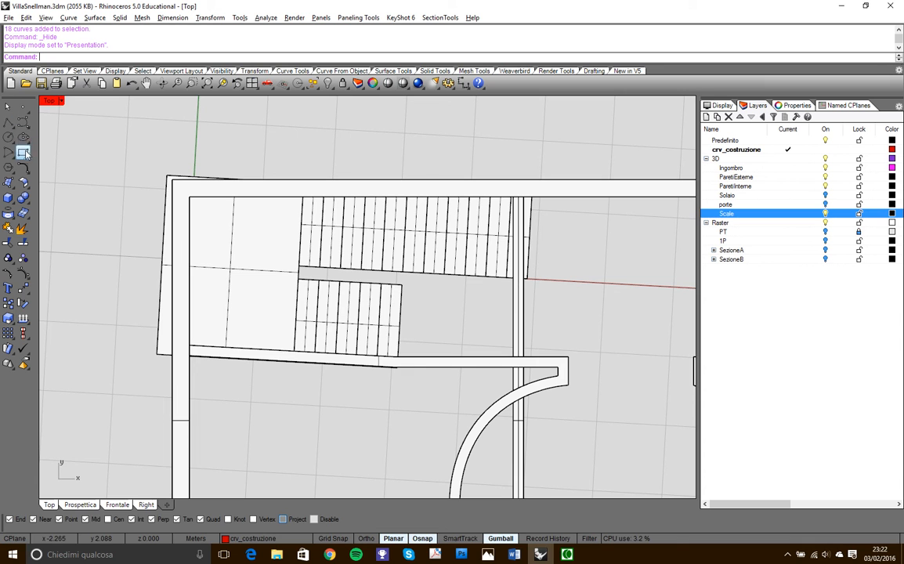
# - Trace an open polyline along the stairwell's inner wall faces, starting beyond the long flight, with a first segment about 5.53 m long, and ending beyond the short flight
pyautogui.click(8, 123)
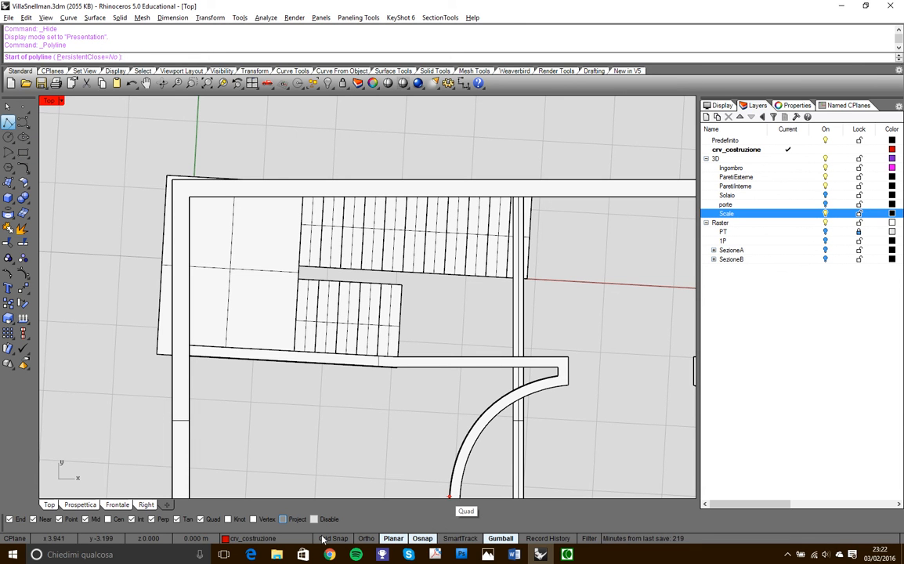
pyautogui.click(572, 197)
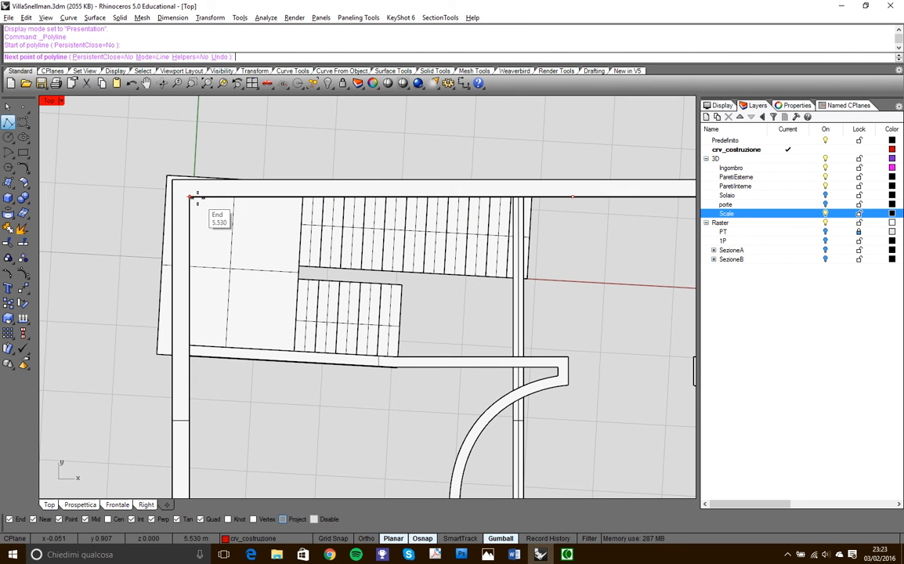
pyautogui.click(189, 196)
pyautogui.click(188, 343)
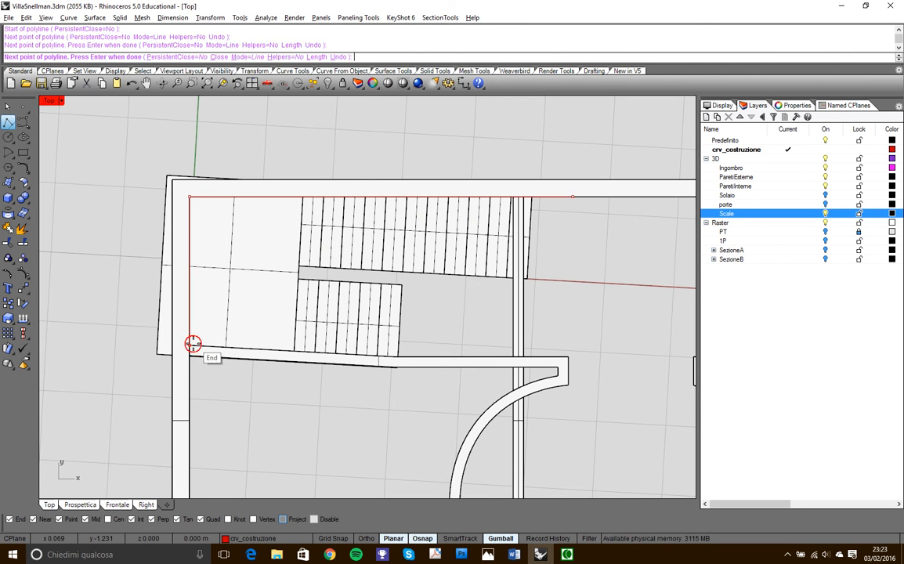
pyautogui.scroll(5, 384, 391)
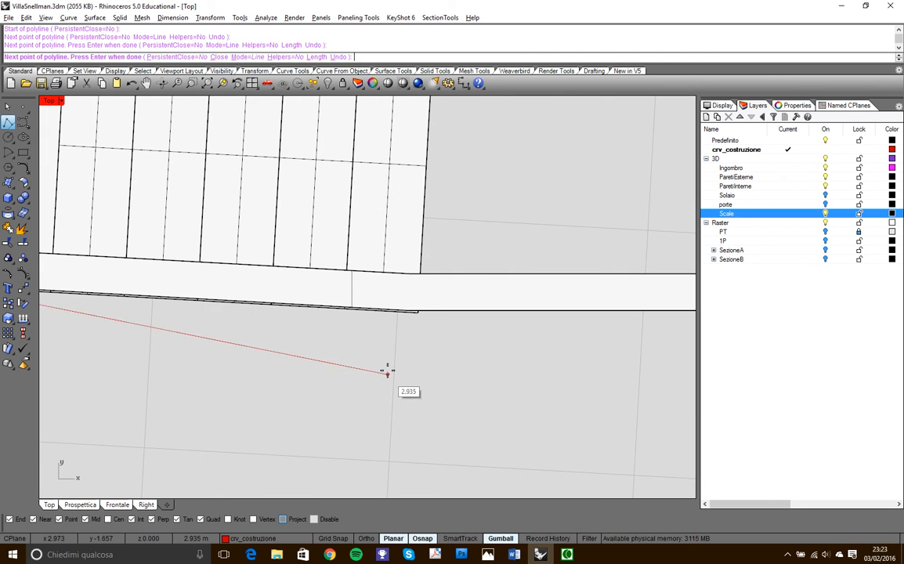
pyautogui.click(391, 272)
pyautogui.scroll(-5, 405, 313)
pyautogui.scroll(3, 533, 333)
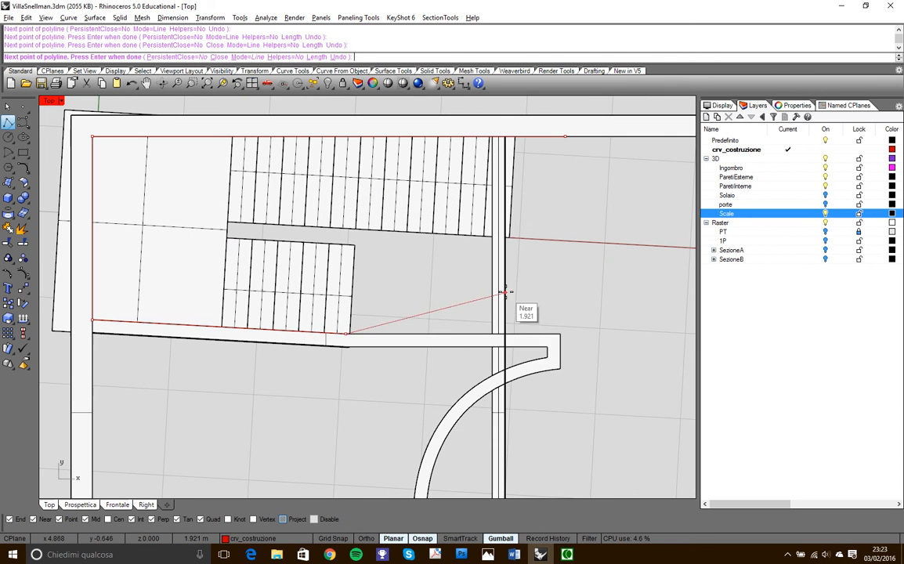
pyautogui.click(531, 333)
pyautogui.rightClick(533, 336)
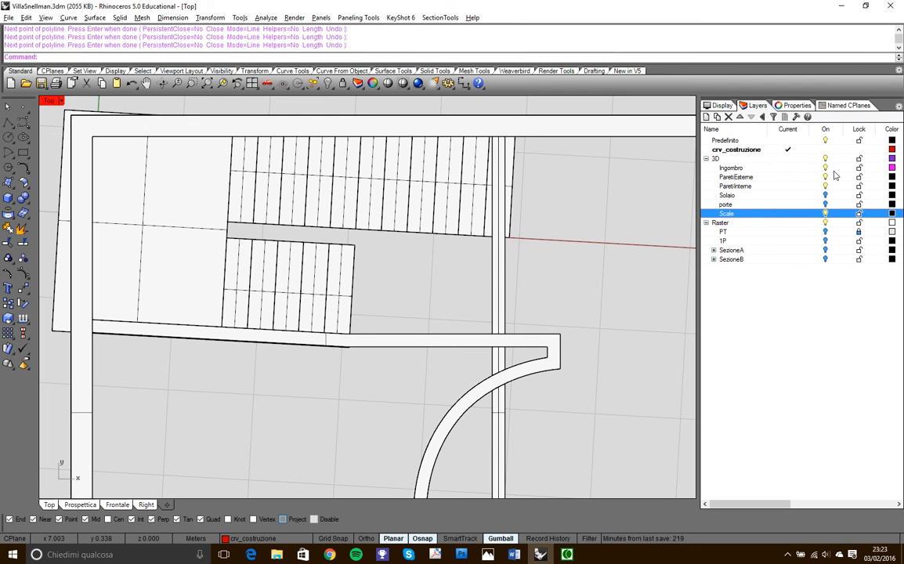
# - Turn off the ParetiInterne and ParetiEsterne layers, leaving the staircase and the traced polyline in view
pyautogui.click(825, 187)
pyautogui.click(825, 179)
pyautogui.moveTo(474, 290); pyautogui.dragTo(503, 307, button='right')
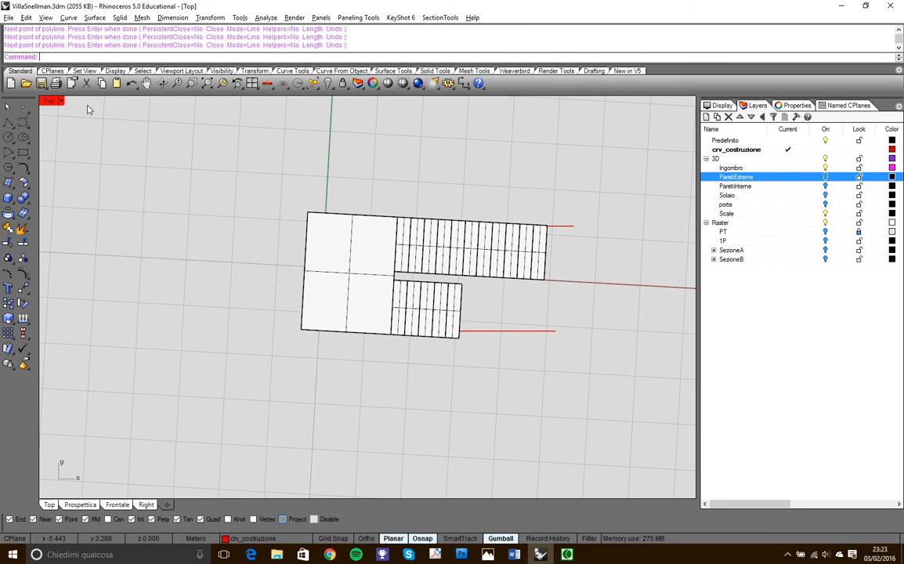
# - Set the Top view's display mode to Wireframe so the traced polyline can be seen through the staircase
pyautogui.click(57, 100)
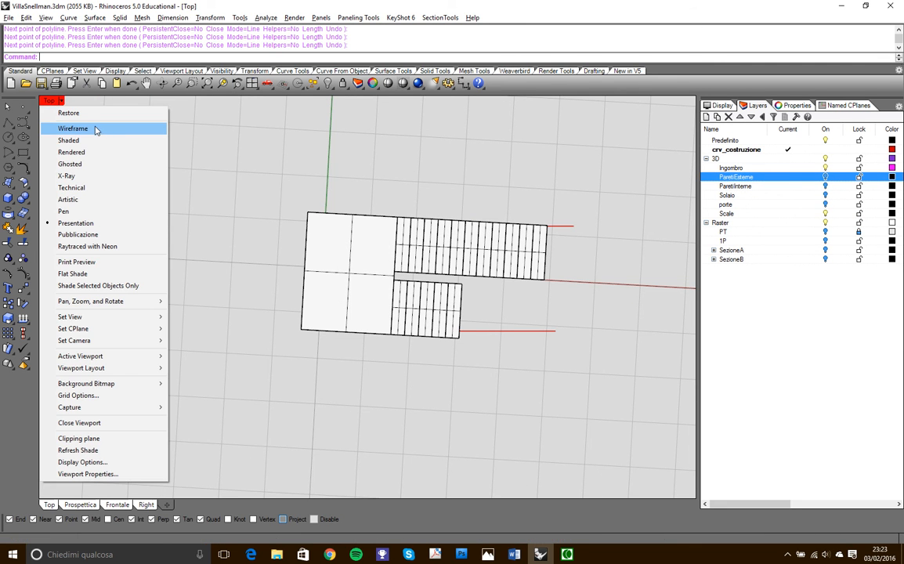
pyautogui.click(94, 129)
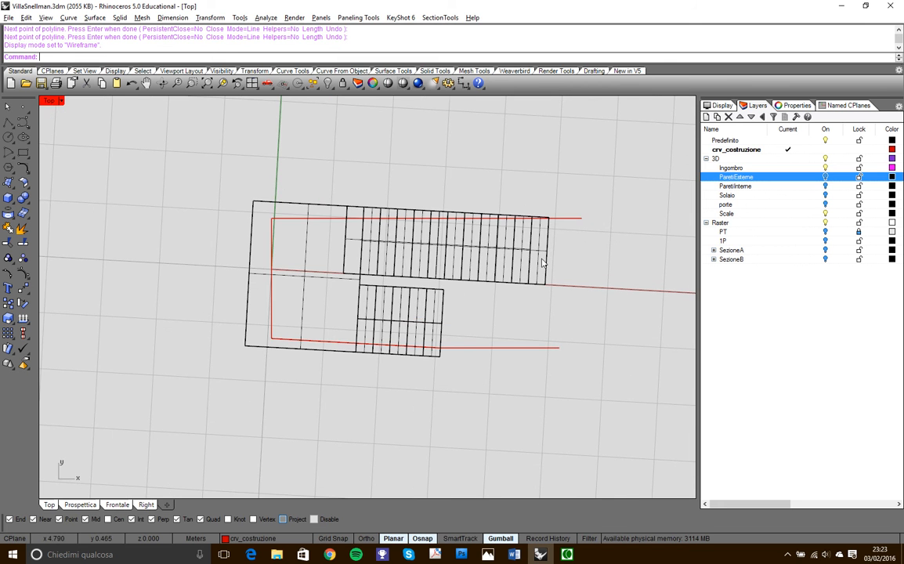
pyautogui.scroll(5, 552, 221)
pyautogui.scroll(-3, 549, 219)
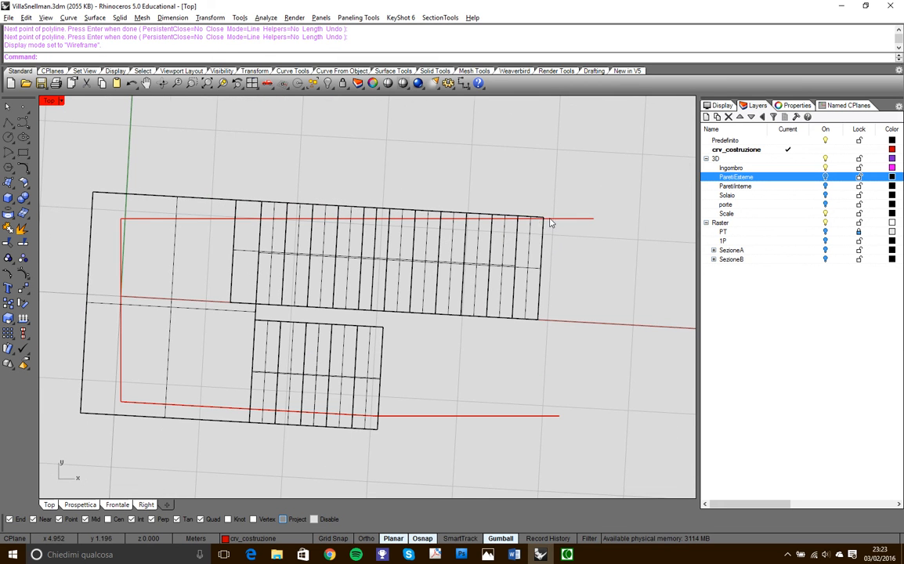
pyautogui.scroll(-3, 462, 423)
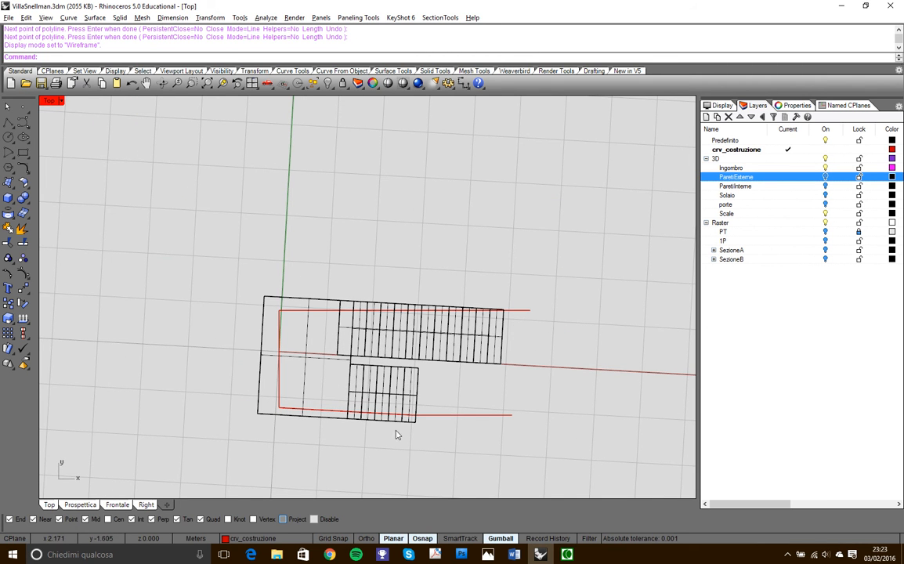
pyautogui.scroll(1, 516, 328)
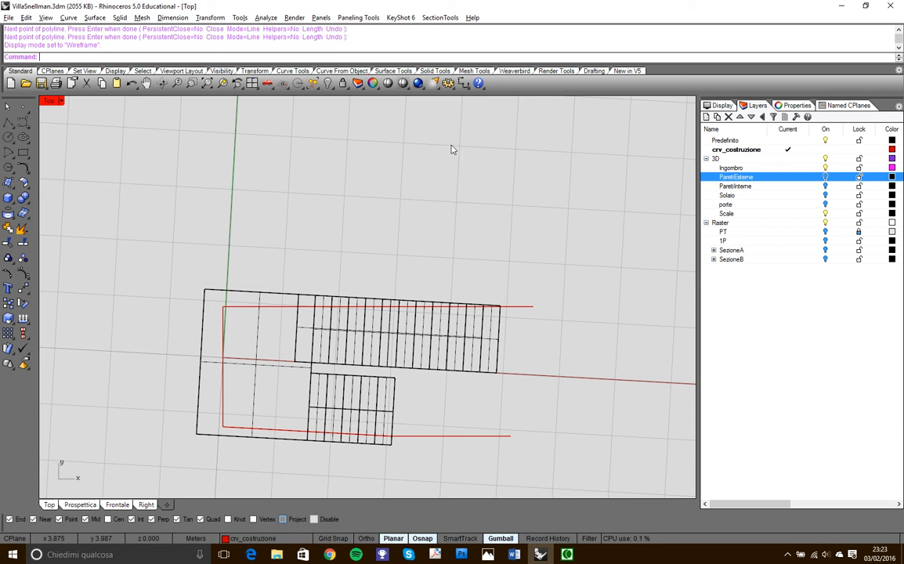
# - Wire-cut the staircase with the traced polyline, cutting through the whole solid and removing the part outside the stairwell walls
pyautogui.click(430, 70)
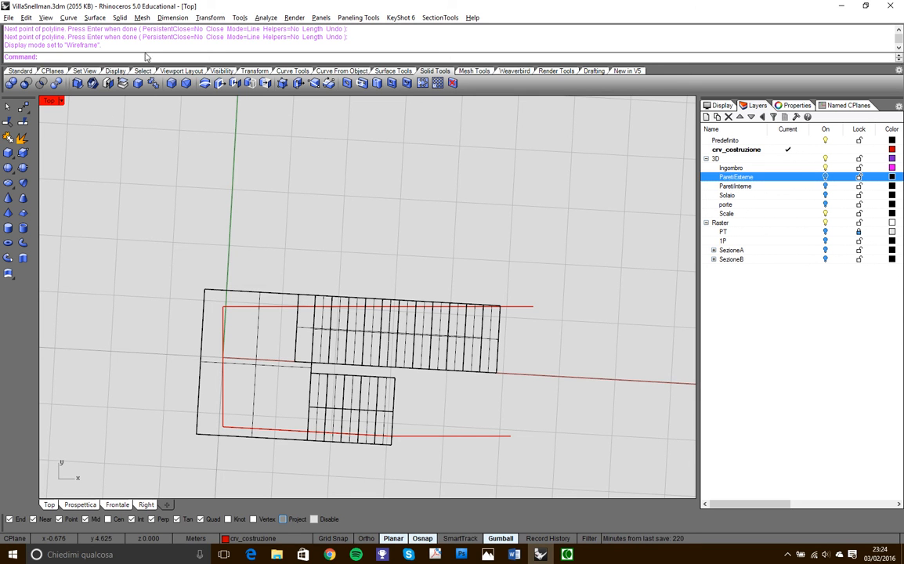
pyautogui.click(185, 82)
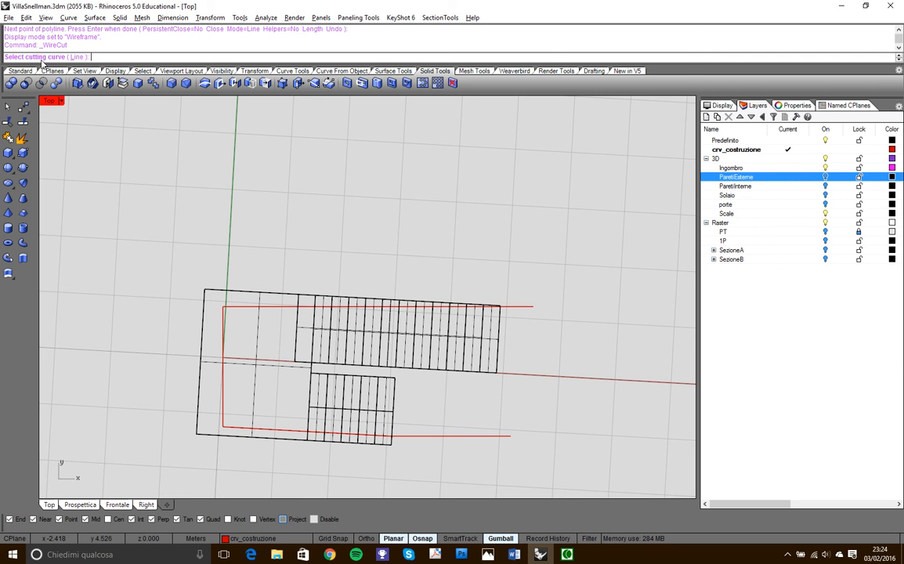
pyautogui.click(523, 306)
pyautogui.press('Escape')
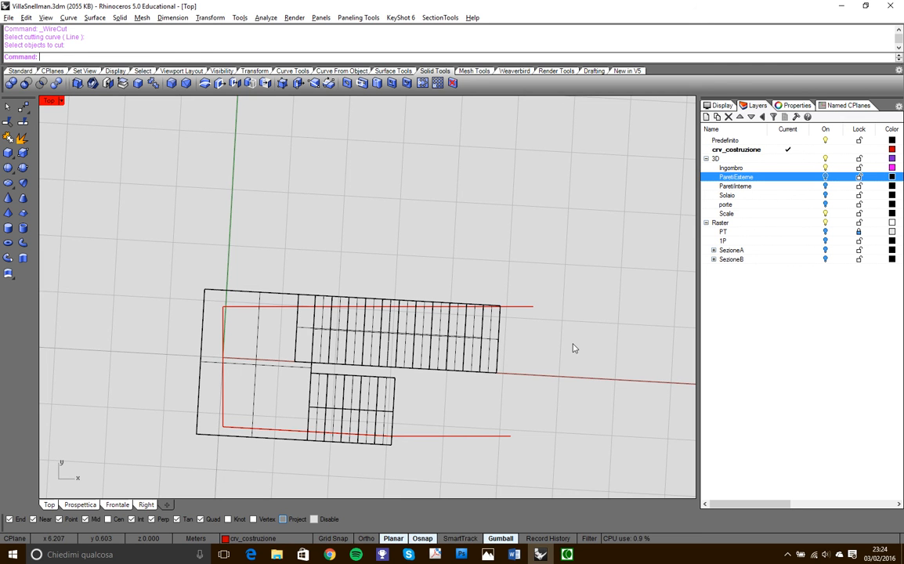
pyautogui.rightClick(404, 239)
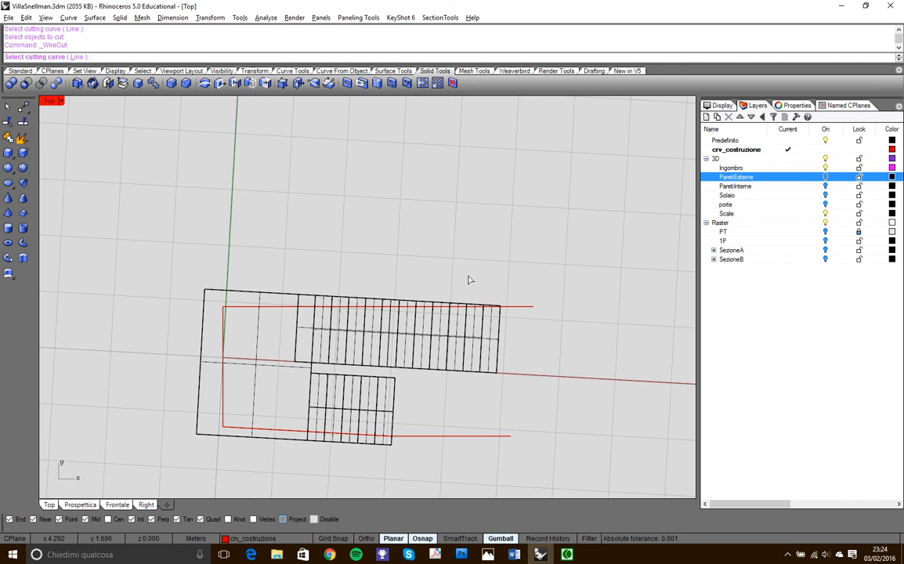
pyautogui.click(516, 308)
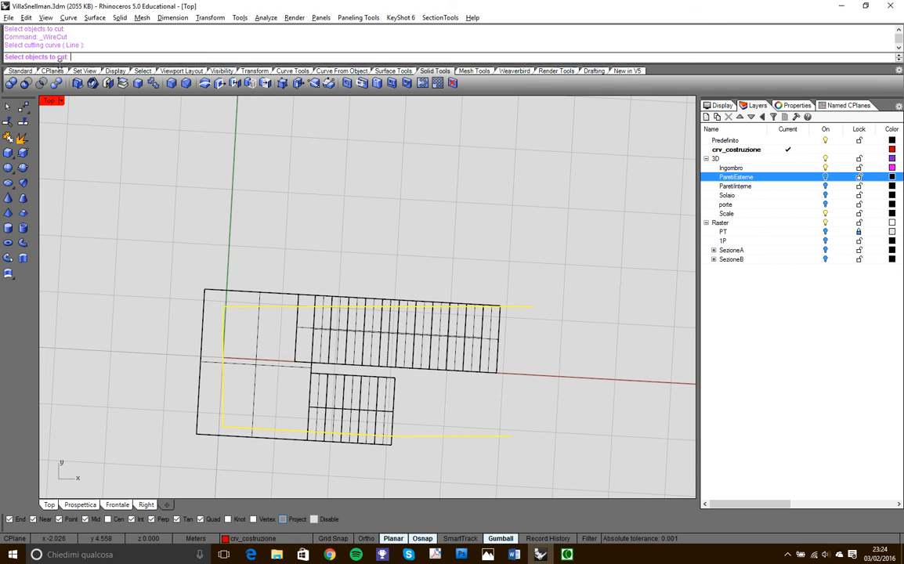
pyautogui.click(245, 292)
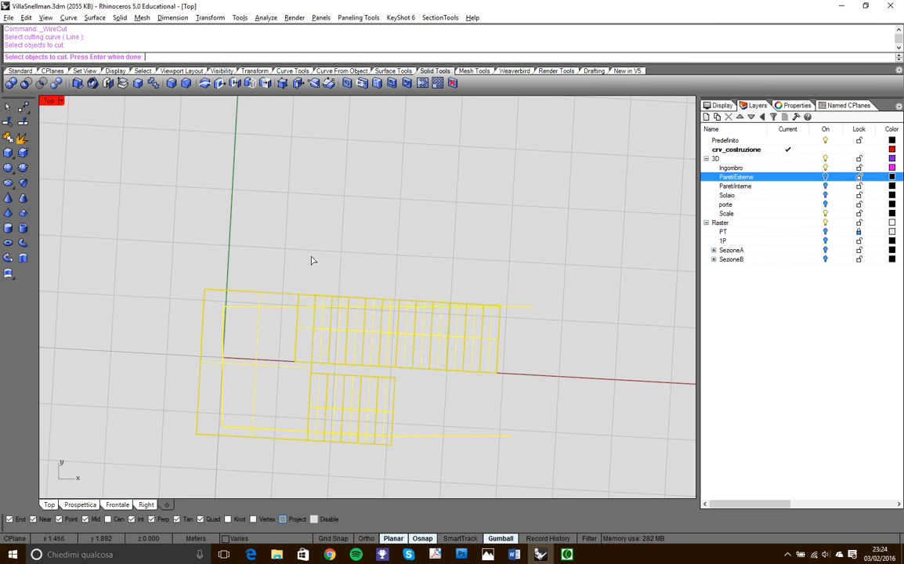
pyautogui.press('Return')
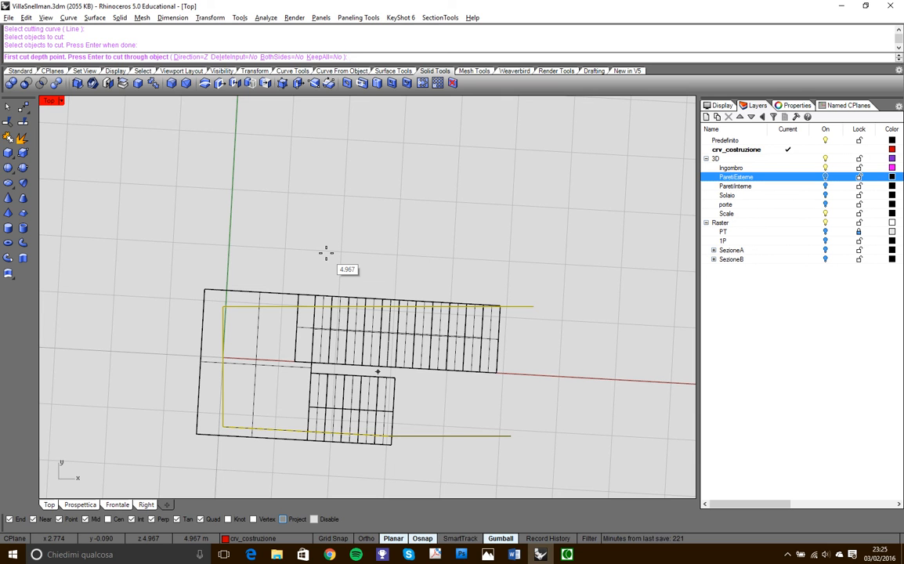
pyautogui.click(297, 195)
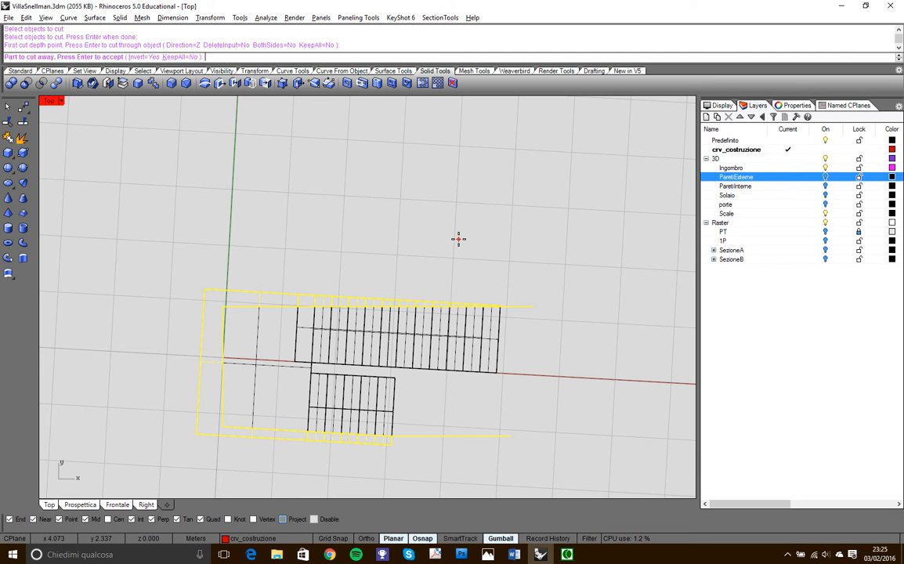
pyautogui.click(530, 353)
pyautogui.click(463, 234)
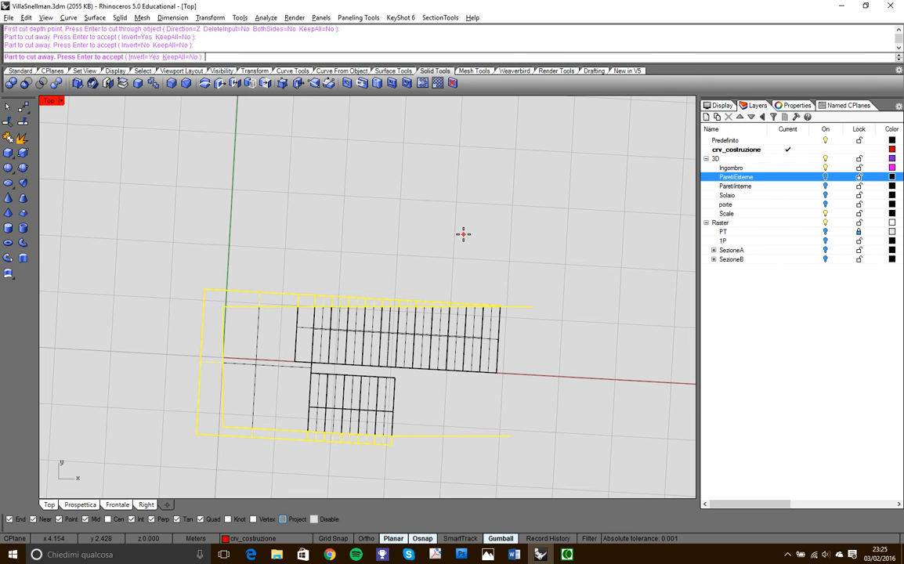
pyautogui.press('Return')
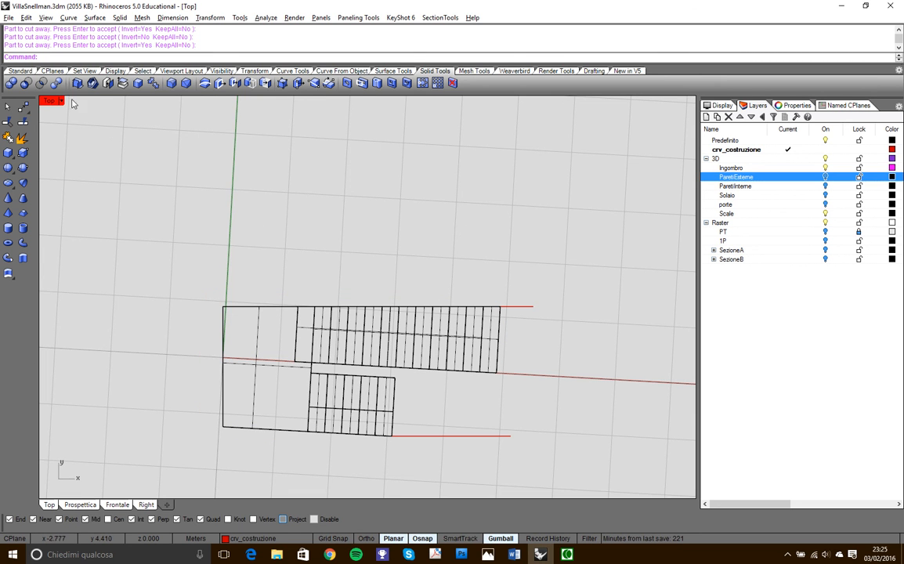
# - Maximize the Prospettica view and hide the traced cutting polyline, leaving only the trimmed staircase
pyautogui.doubleClick(49, 102)
pyautogui.moveTo(525, 238); pyautogui.dragTo(399, 137, button='right')
pyautogui.doubleClick(391, 102)
pyautogui.moveTo(389, 101); pyautogui.dragTo(525, 257, button='right')
pyautogui.click(504, 242)
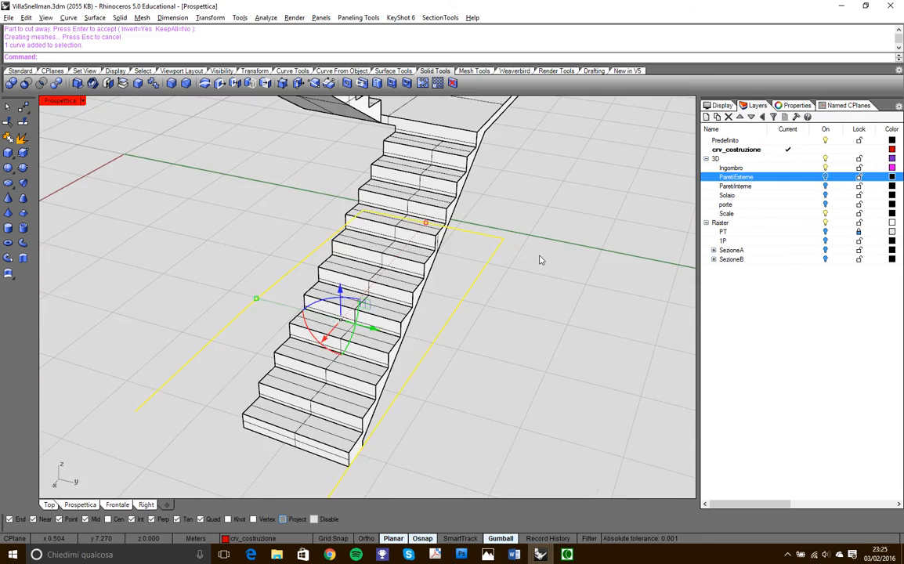
pyautogui.scroll(-5, 478, 247)
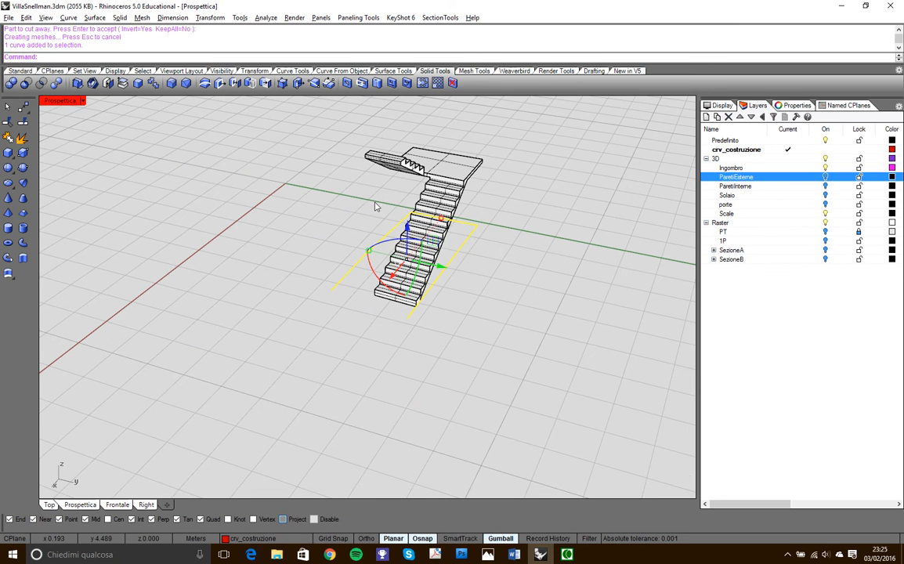
pyautogui.click(20, 71)
pyautogui.click(327, 83)
pyautogui.moveTo(319, 184); pyautogui.dragTo(392, 260, button='right')
pyautogui.moveTo(397, 167); pyautogui.dragTo(468, 200, button='right')
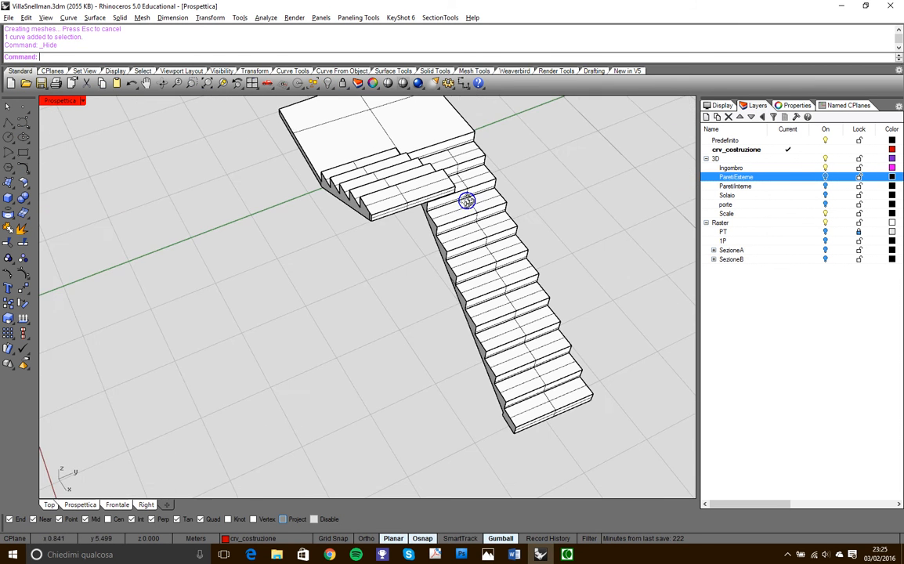
# - Turn on the ParetiEsterne and ParetiInterne layers and inspect how the trimmed staircase sits between the walls
pyautogui.click(825, 177)
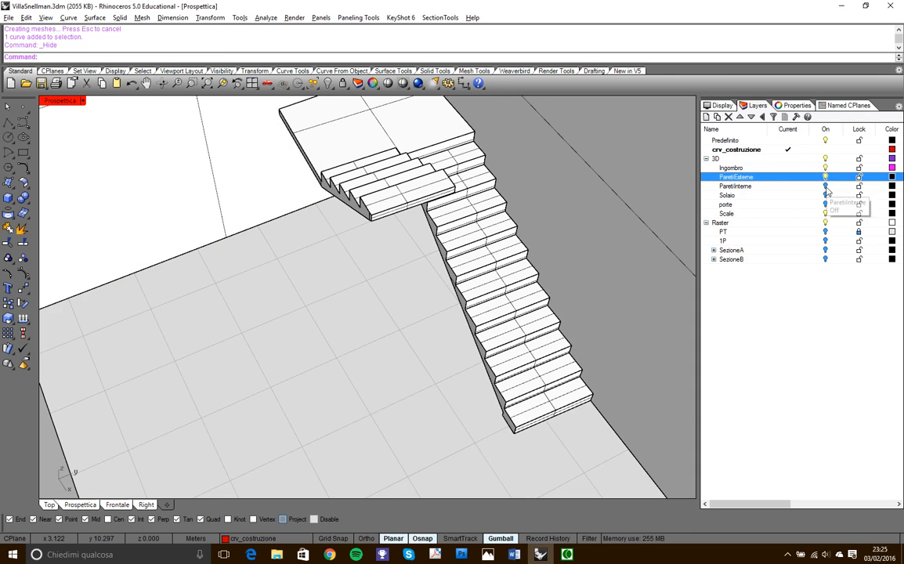
pyautogui.click(825, 186)
pyautogui.moveTo(615, 252); pyautogui.dragTo(295, 328, button='right')
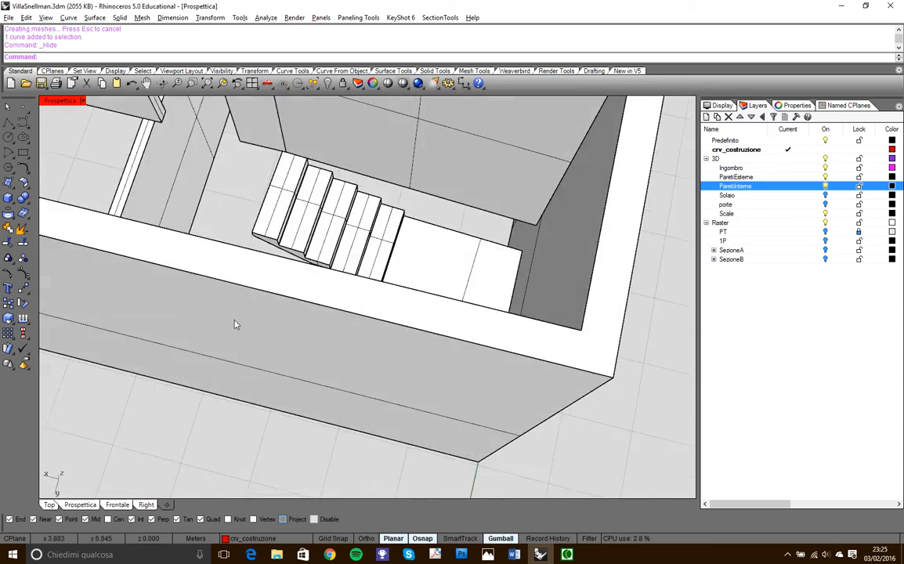
pyautogui.scroll(6, 186, 257)
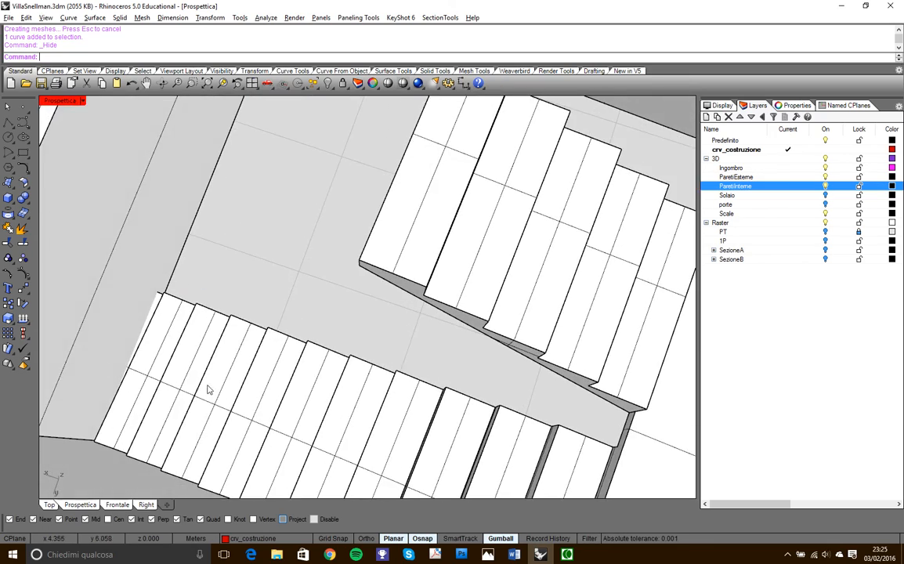
pyautogui.scroll(-10, 196, 344)
pyautogui.scroll(-4, 314, 332)
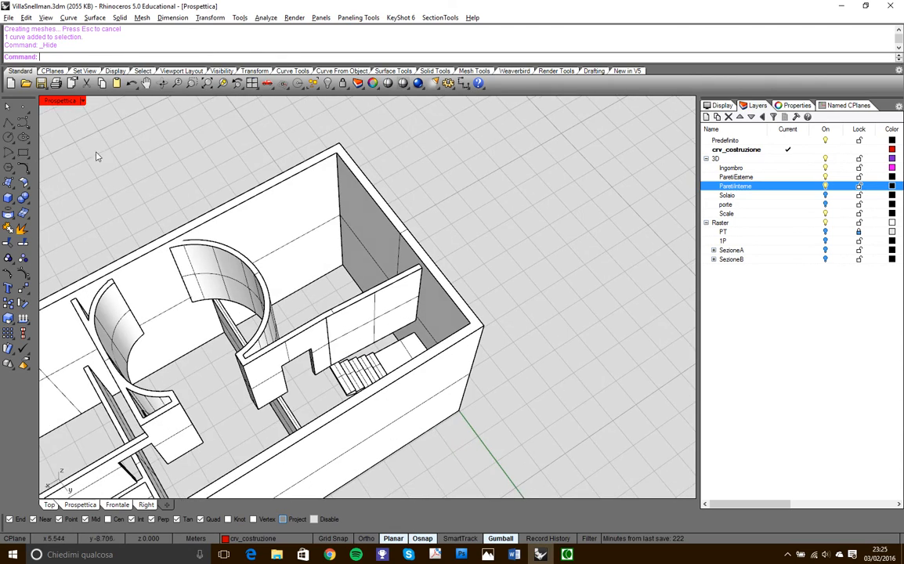
# - In the Top view, draw a closed four-point polyline, about 0.15 m wide, around the area where the internal wall crosses the long flight
pyautogui.doubleClick(60, 101)
pyautogui.doubleClick(50, 100)
pyautogui.moveTo(426, 345); pyautogui.dragTo(443, 347, button='right')
pyautogui.scroll(5, 480, 359)
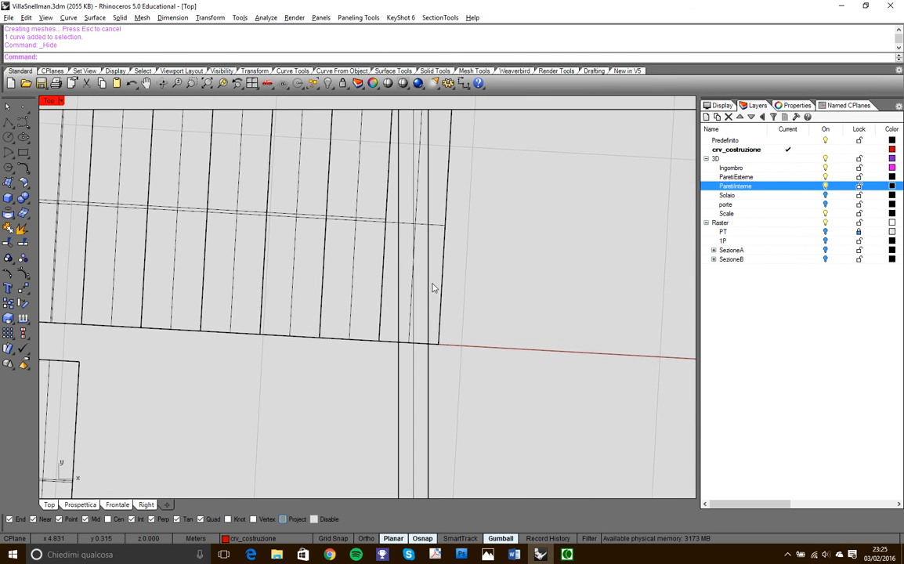
pyautogui.scroll(-3, 431, 297)
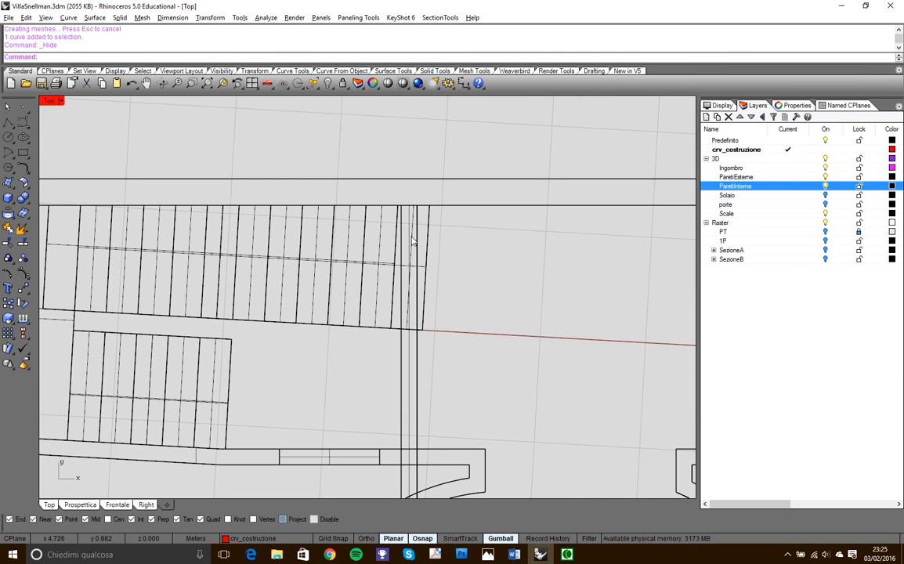
pyautogui.click(10, 153)
pyautogui.scroll(3, 427, 211)
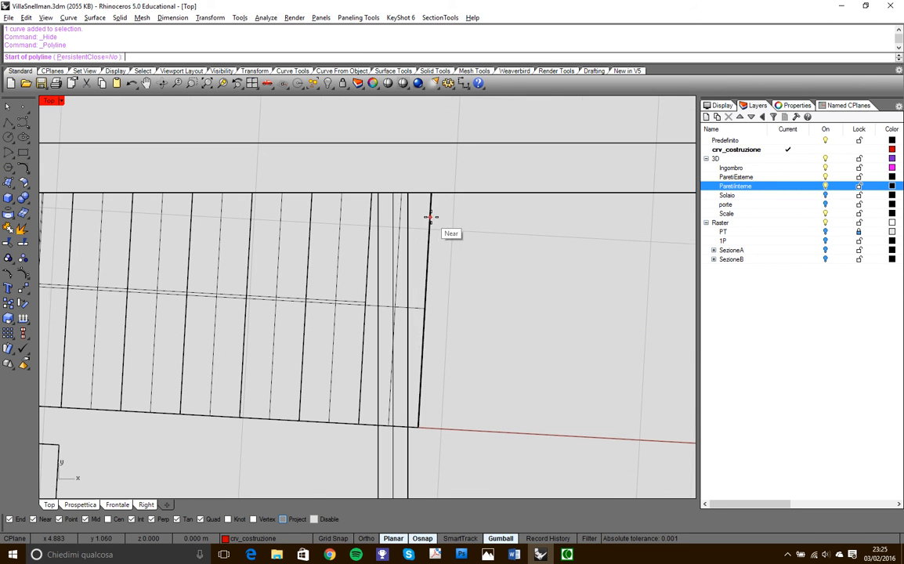
pyautogui.click(408, 192)
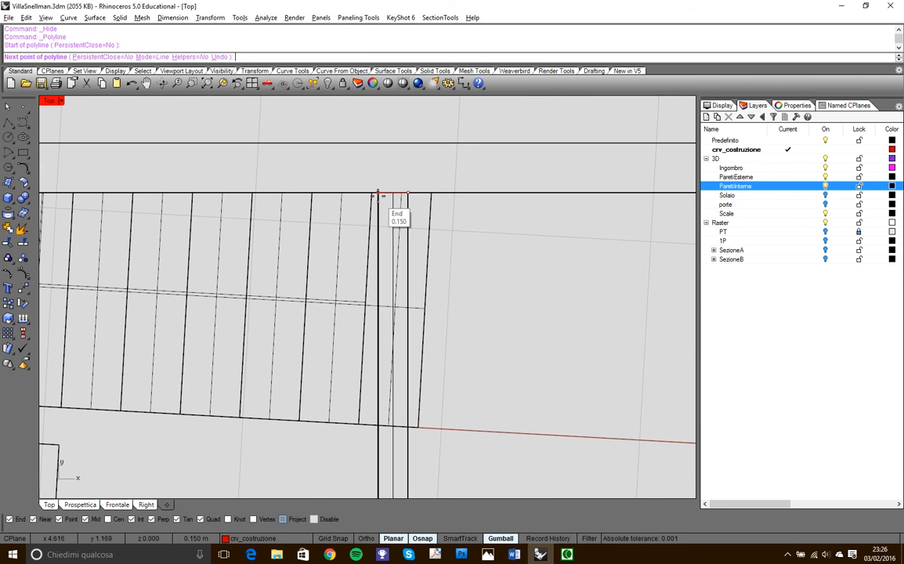
pyautogui.click(378, 192)
pyautogui.scroll(-3, 384, 187)
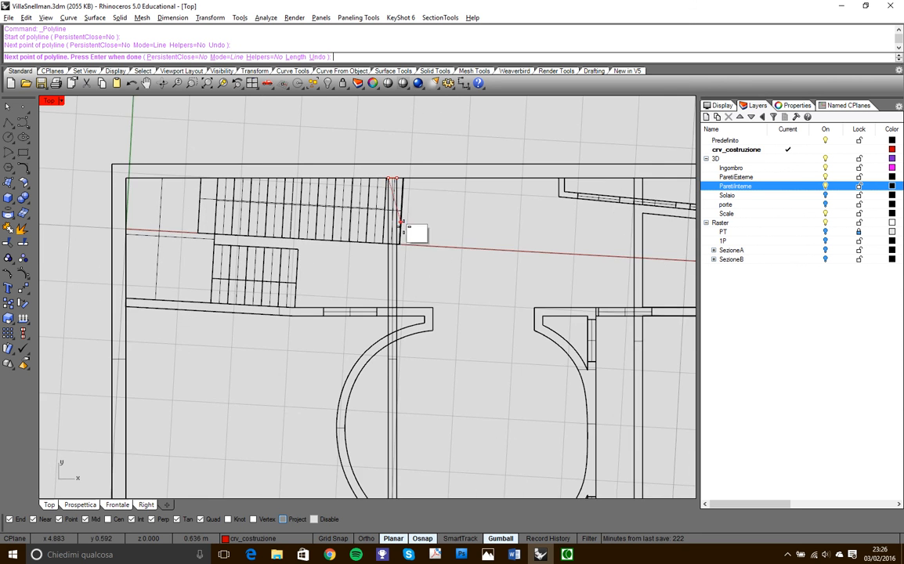
pyautogui.scroll(3, 368, 227)
pyautogui.click(365, 258)
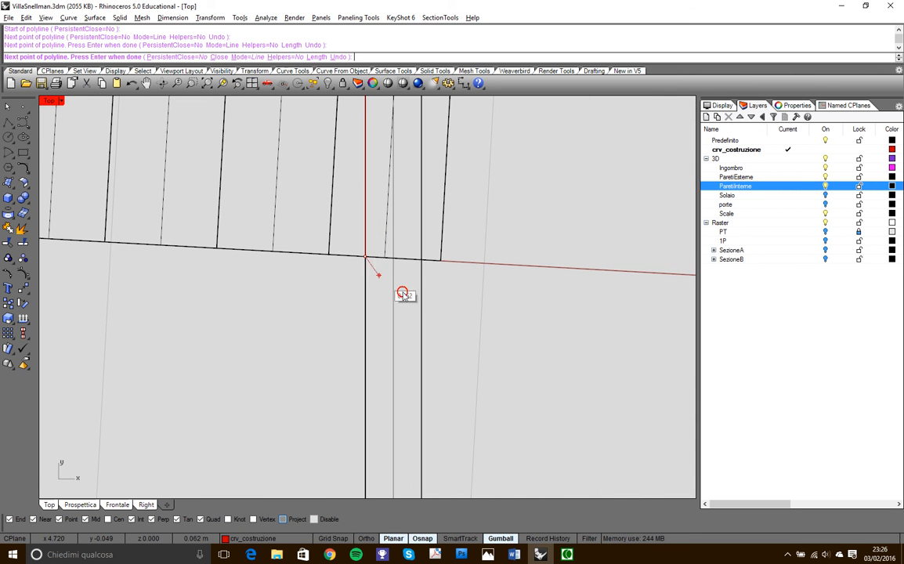
pyautogui.click(421, 266)
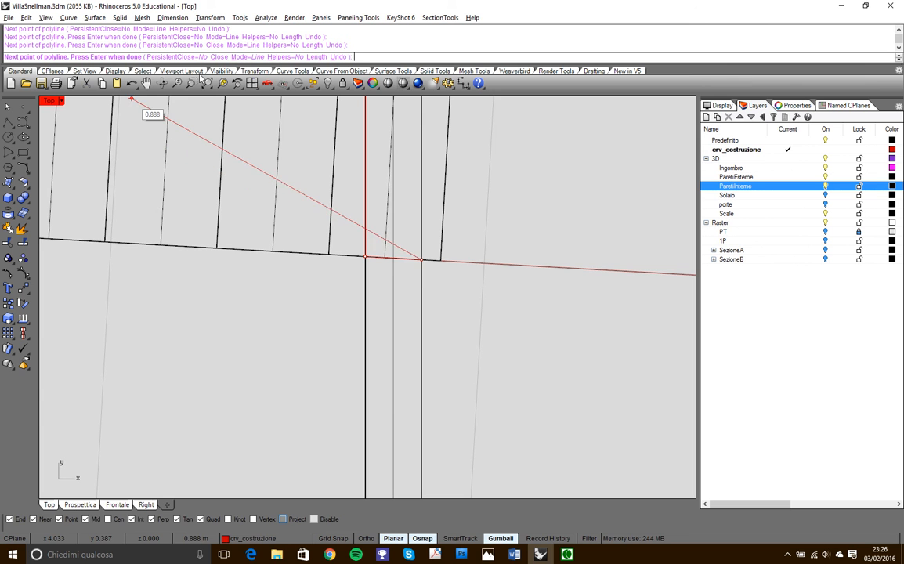
pyautogui.click(219, 57)
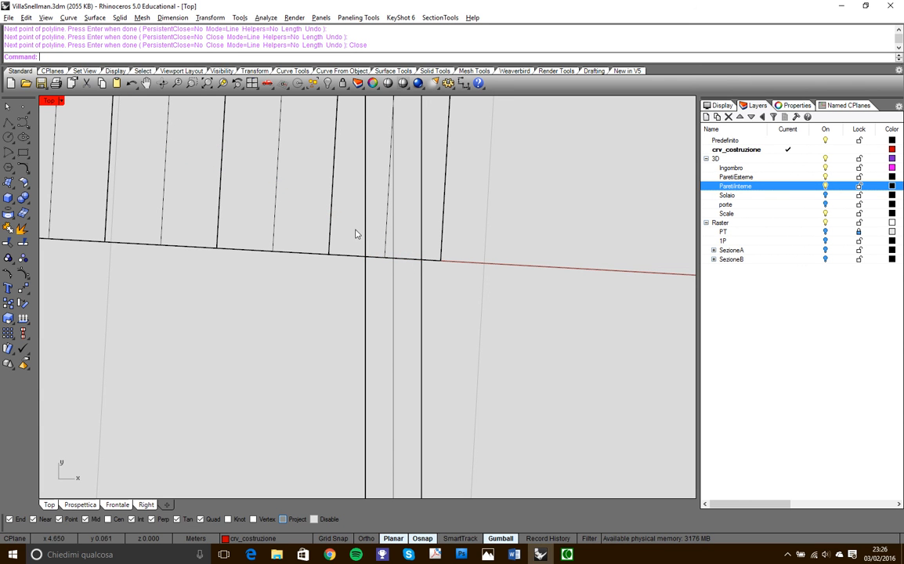
# - Maximize the Prospettica view, look down at the wall at the foot of the long flight, and set the display mode to Wireframe
pyautogui.doubleClick(49, 101)
pyautogui.moveTo(380, 187); pyautogui.dragTo(507, 231, button='right')
pyautogui.scroll(3, 559, 256)
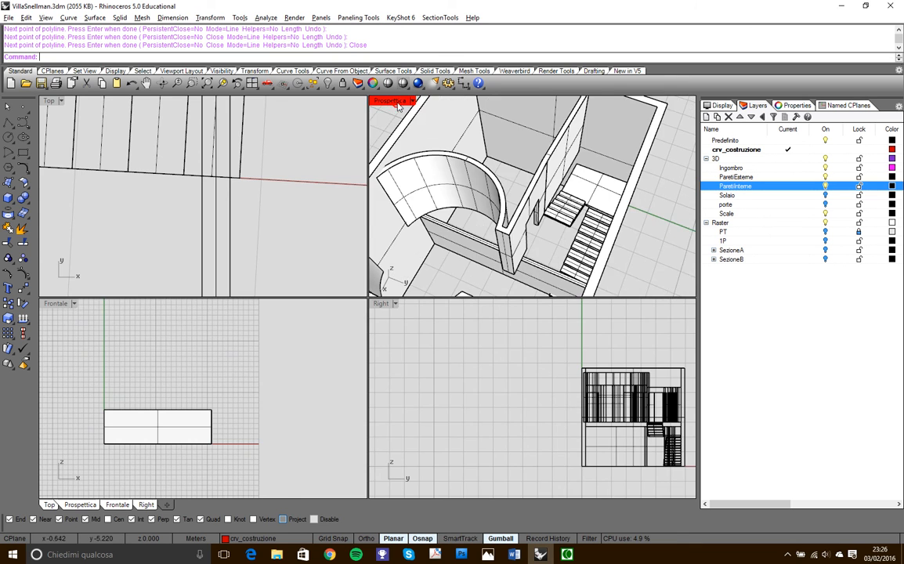
pyautogui.doubleClick(397, 103)
pyautogui.scroll(-5, 388, 145)
pyautogui.moveTo(388, 145); pyautogui.dragTo(448, 228, button='right')
pyautogui.scroll(6, 425, 301)
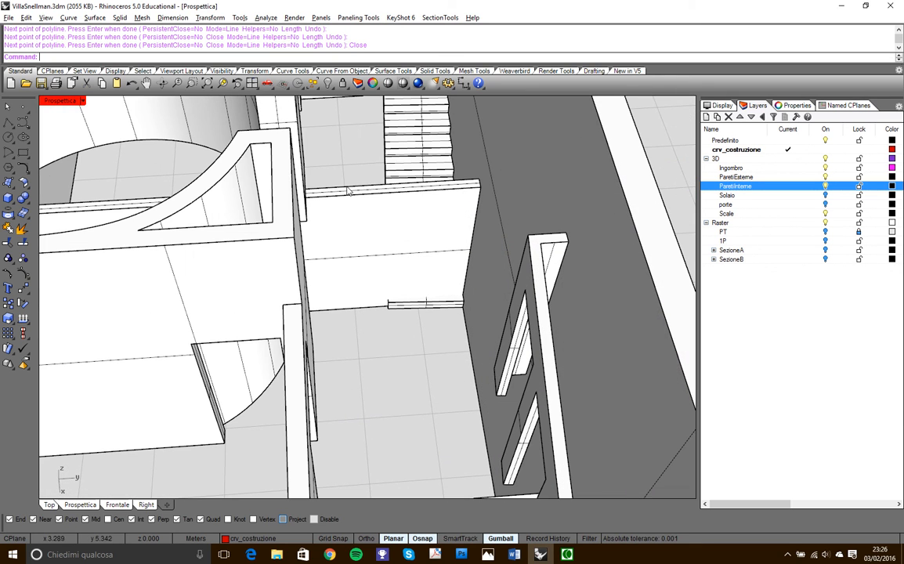
pyautogui.click(82, 101)
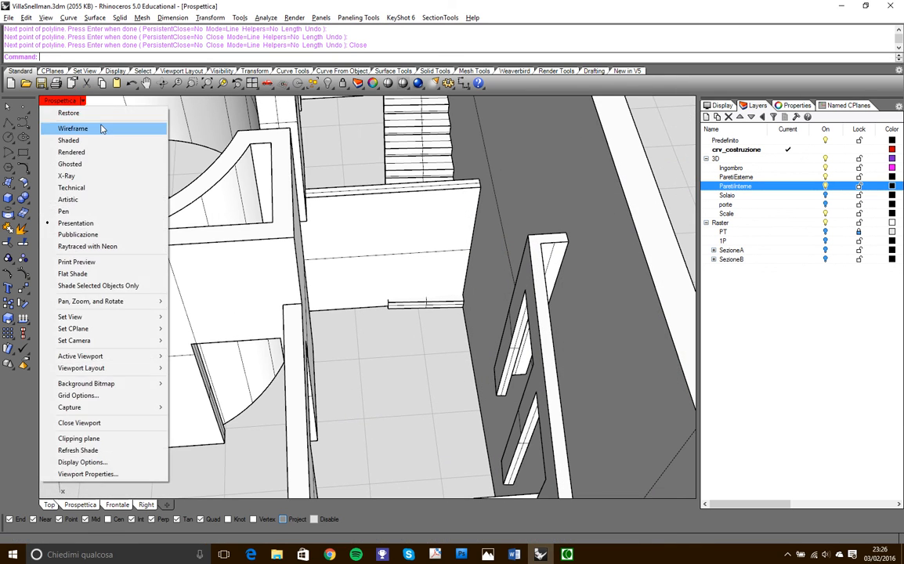
pyautogui.click(105, 129)
# - Extrude the closed polyline at the foot of the long flight into a solid 2.2 m high
pyautogui.scroll(4, 437, 303)
pyautogui.click(452, 291)
pyautogui.click(468, 313)
pyautogui.moveTo(463, 314); pyautogui.dragTo(407, 300, button='right')
pyautogui.scroll(-4, 325, 302)
pyautogui.scroll(1, 317, 302)
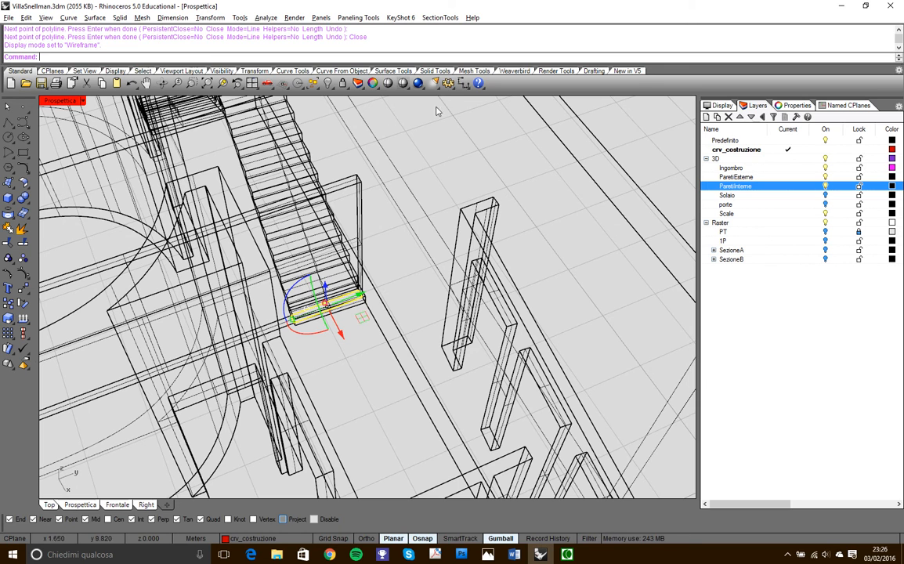
pyautogui.click(435, 71)
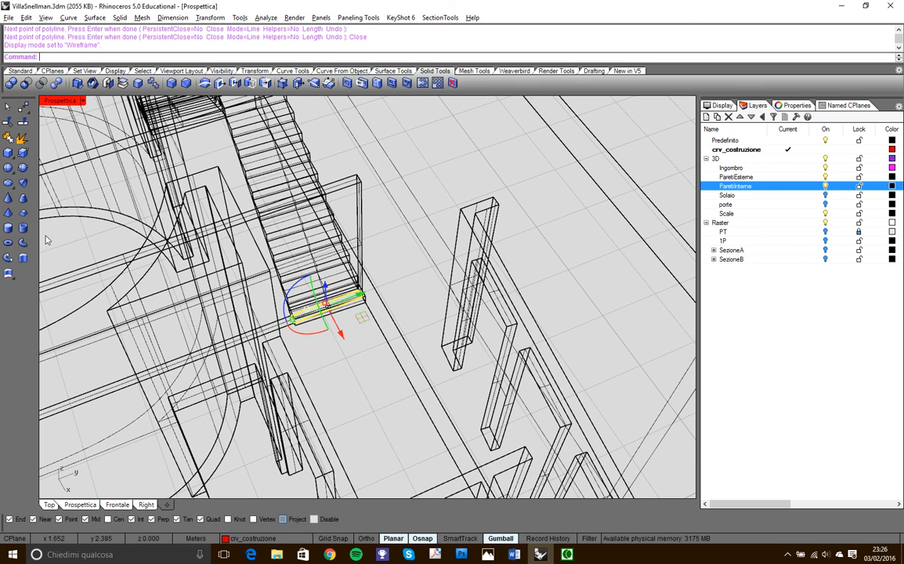
pyautogui.click(23, 227)
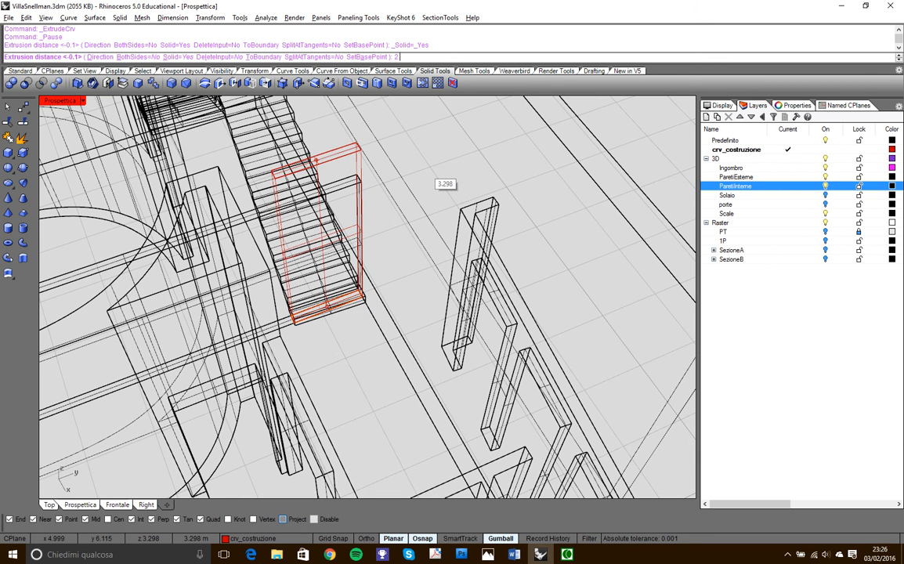
pyautogui.write('2.2')
pyautogui.press('Return')
pyautogui.press('Escape')
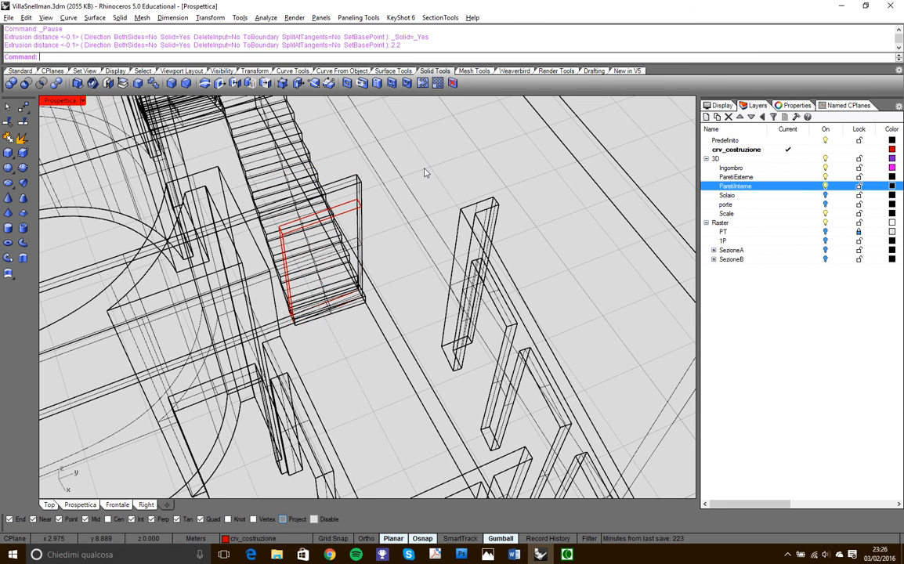
# - Set the Prospettica view to Presentation mode and subtract the extruded solid from the internal wall crossing the long flight with Boolean Difference
pyautogui.click(81, 101)
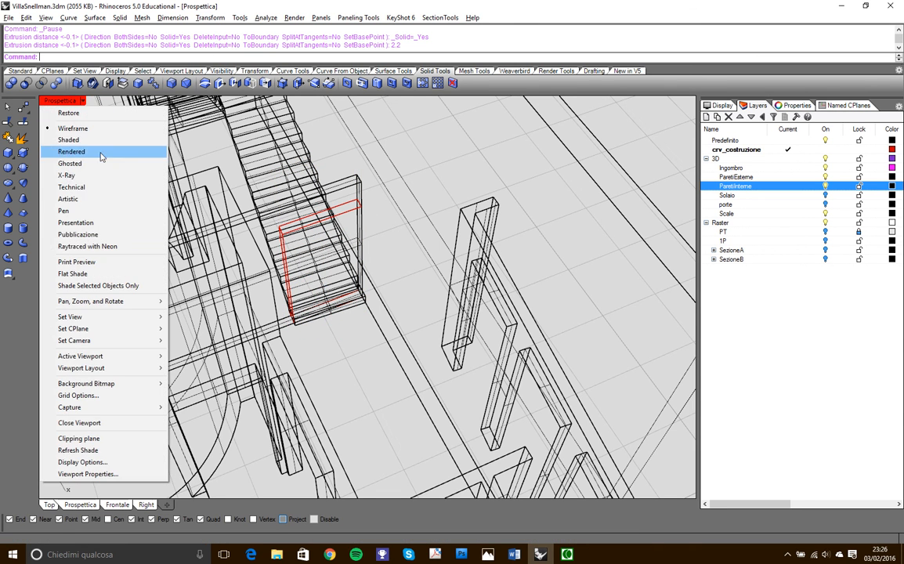
pyautogui.click(75, 222)
pyautogui.scroll(4, 307, 247)
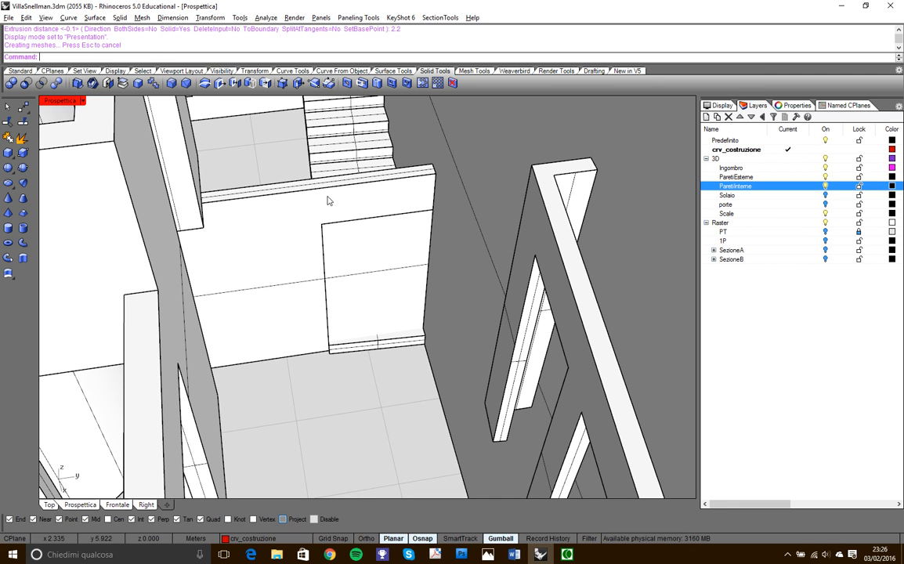
pyautogui.click(26, 82)
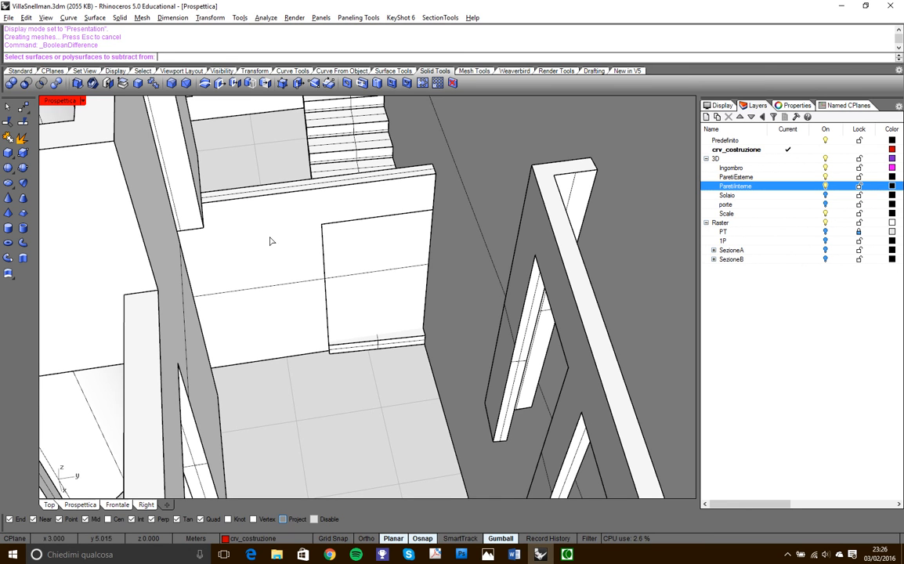
pyautogui.click(270, 241)
pyautogui.press('Return')
pyautogui.click(334, 229)
pyautogui.press('Return')
pyautogui.moveTo(333, 222); pyautogui.dragTo(532, 353, button='right')
pyautogui.scroll(-7, 392, 220)
pyautogui.scroll(3, 339, 156)
pyautogui.scroll(3, 357, 293)
pyautogui.moveTo(357, 293); pyautogui.dragTo(384, 330, button='right')
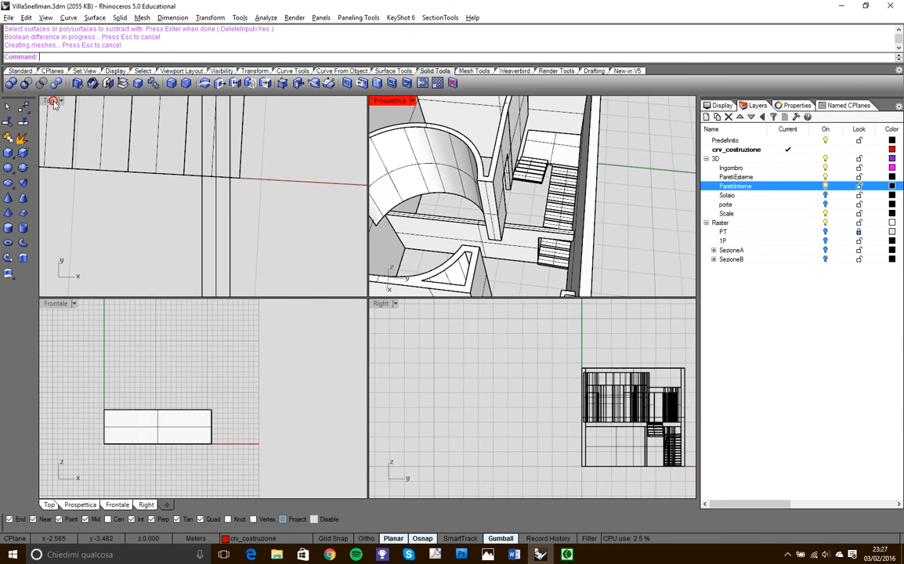
# - Set the Top view's display mode to Presentation and maximize it with the whole floor plan in view
pyautogui.doubleClick(51, 101)
pyautogui.doubleClick(51, 100)
pyautogui.scroll(-8, 354, 252)
pyautogui.moveTo(383, 342); pyautogui.dragTo(315, 329, button='right')
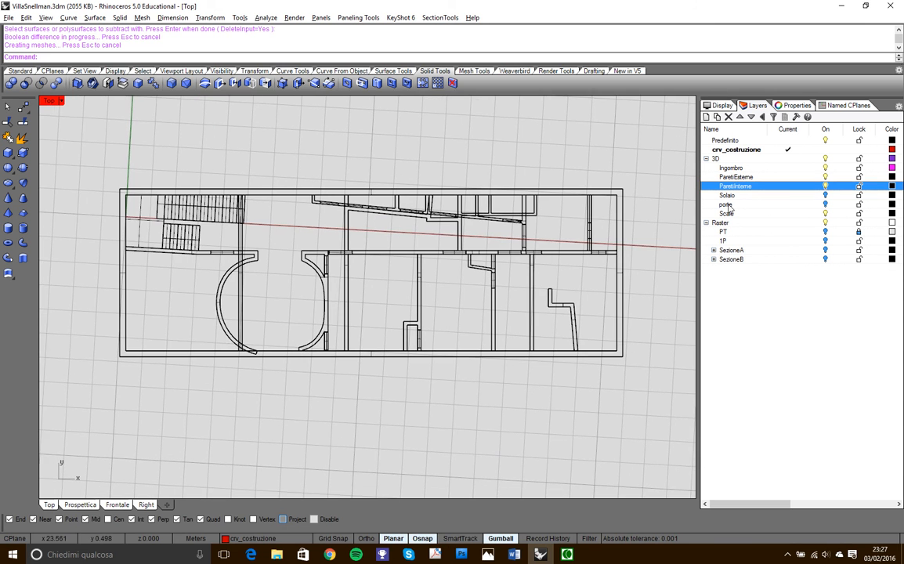
pyautogui.doubleClick(63, 101)
pyautogui.click(63, 101)
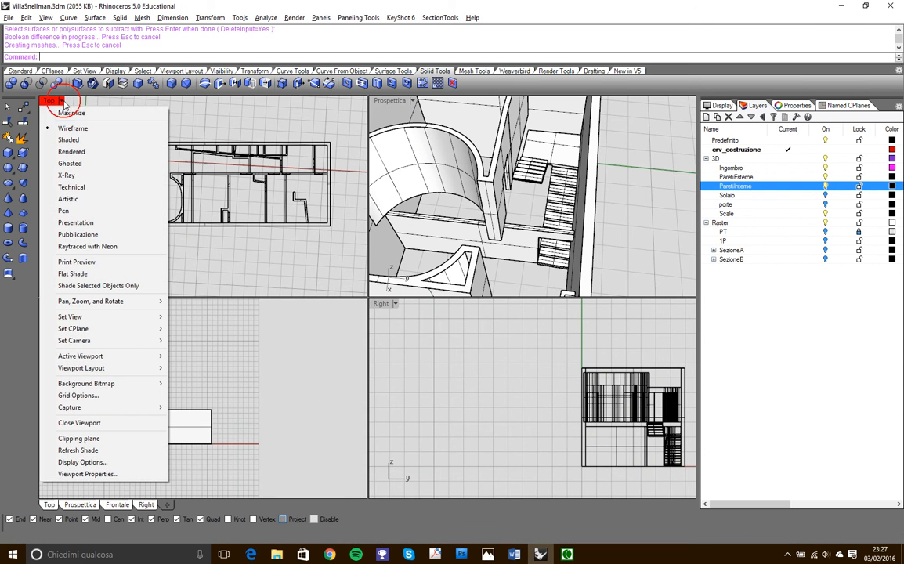
pyautogui.click(78, 141)
pyautogui.moveTo(138, 185); pyautogui.dragTo(242, 188, button='right')
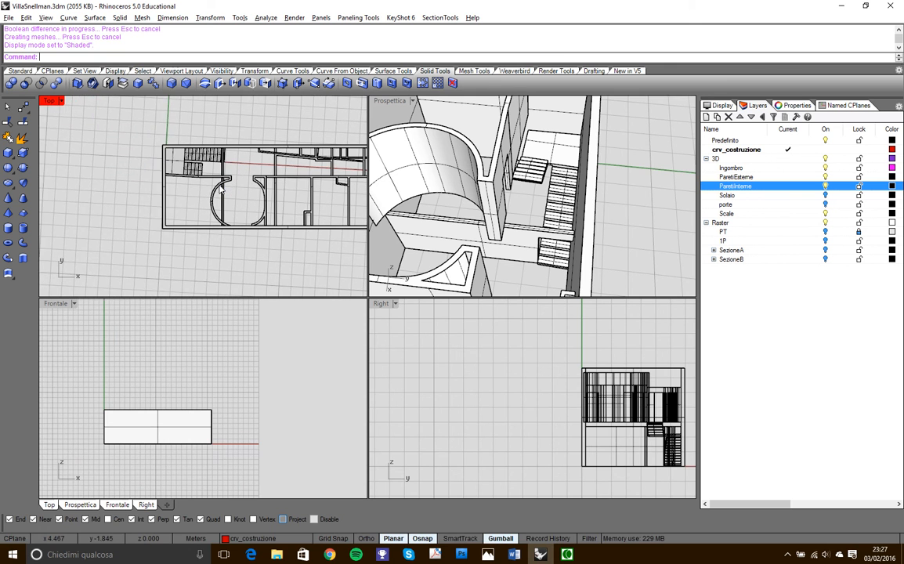
pyautogui.click(64, 101)
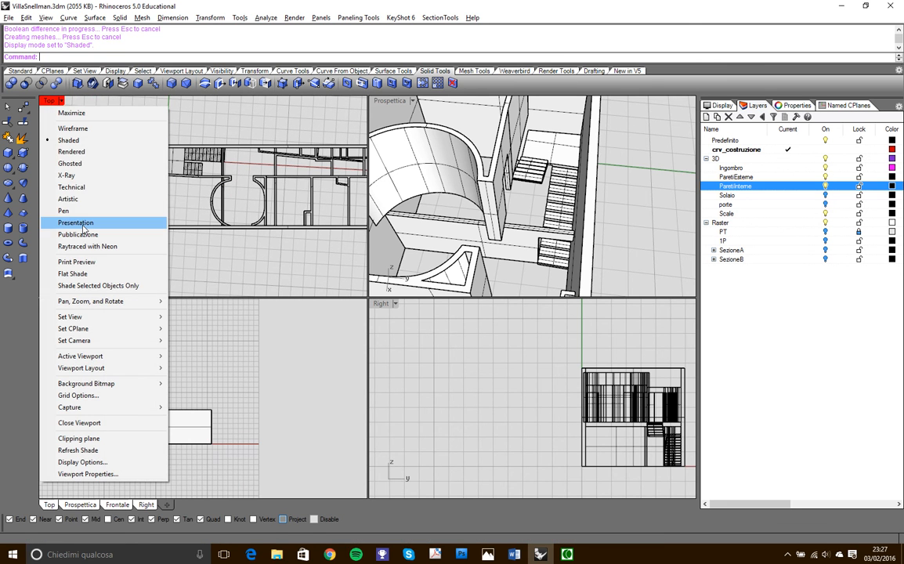
pyautogui.click(78, 223)
pyautogui.doubleClick(49, 101)
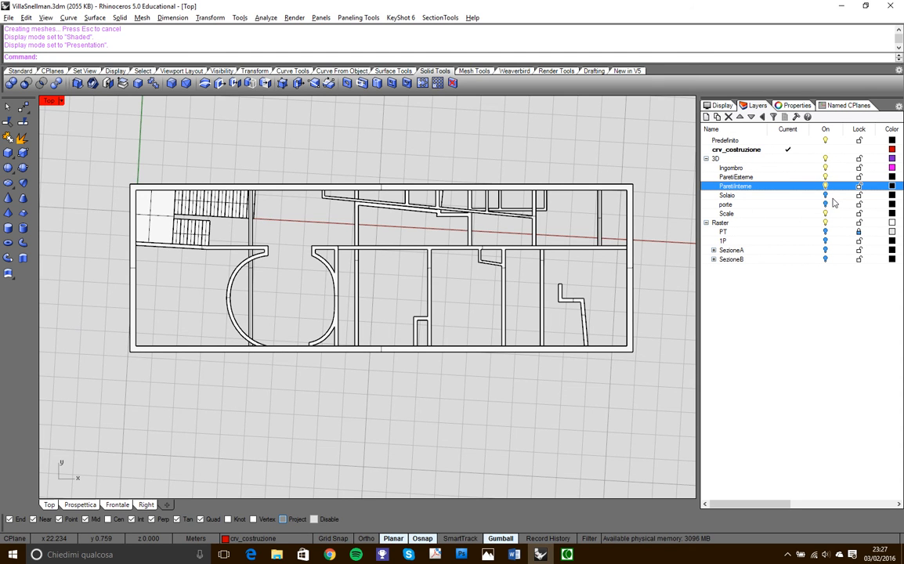
# - Turn on the Solaio and 1P layers and examine how the modelled staircase matches the first-floor plan
pyautogui.click(827, 196)
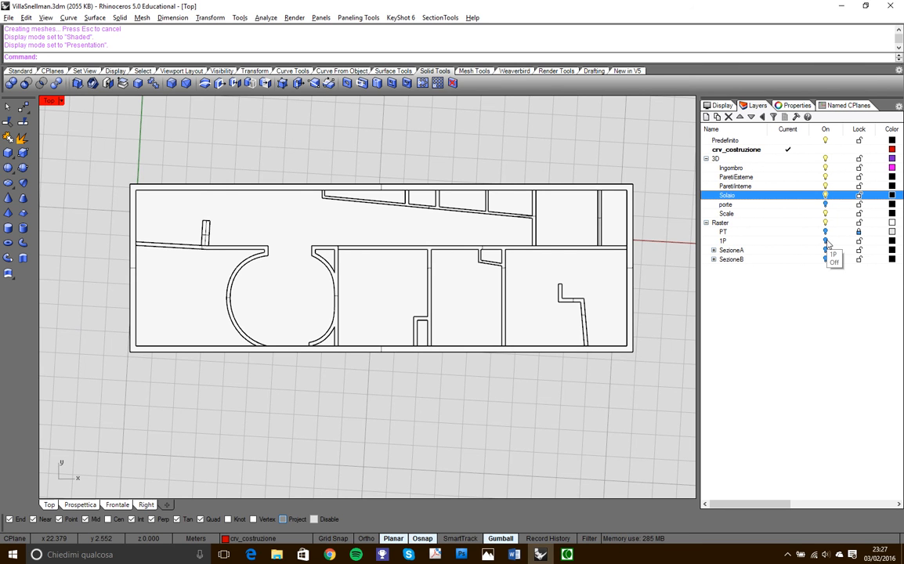
pyautogui.click(824, 240)
pyautogui.moveTo(256, 232); pyautogui.dragTo(306, 235, button='right')
pyautogui.scroll(8, 278, 215)
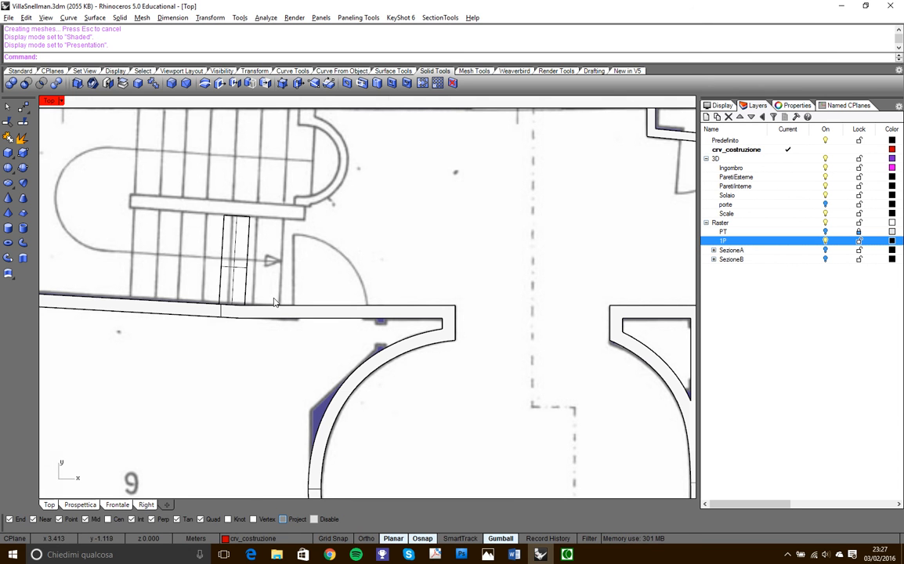
pyautogui.scroll(-5, 274, 302)
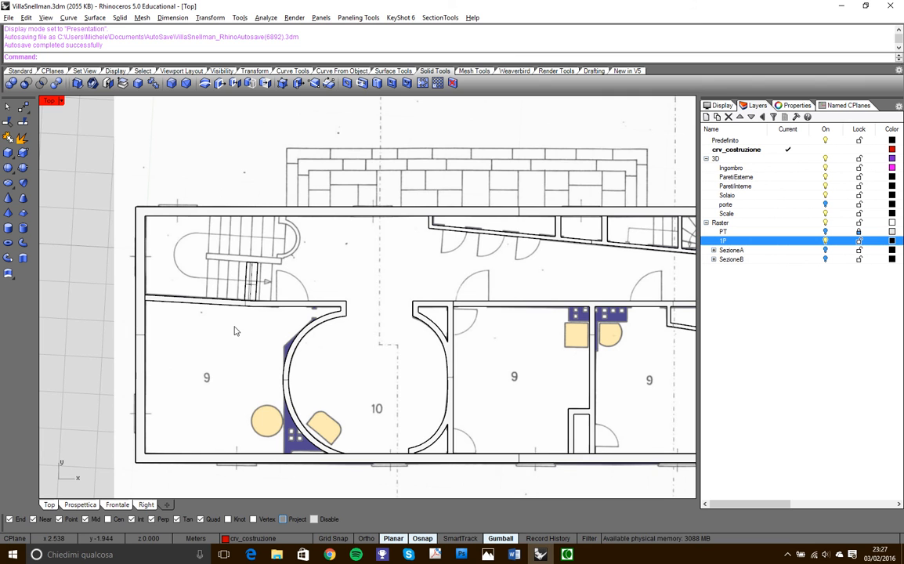
pyautogui.scroll(5, 235, 331)
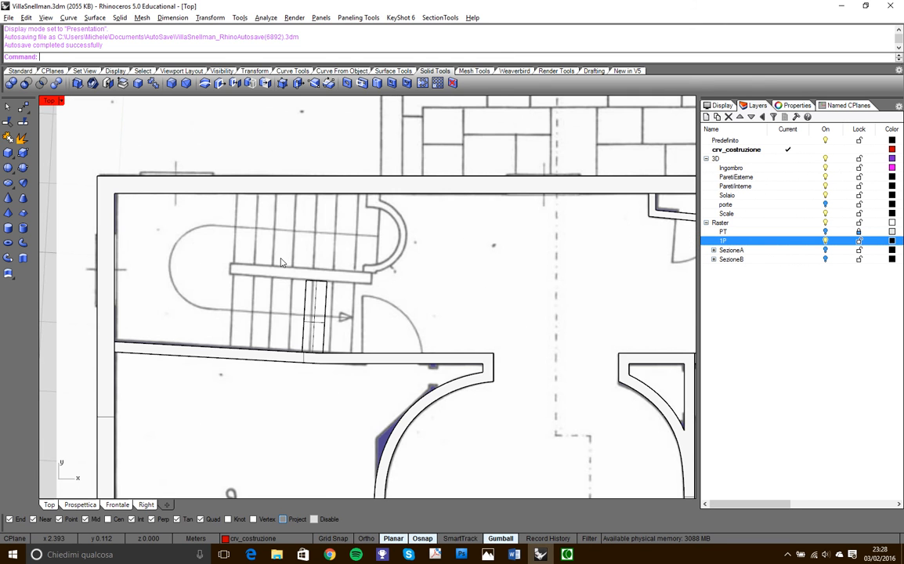
pyautogui.scroll(2, 354, 314)
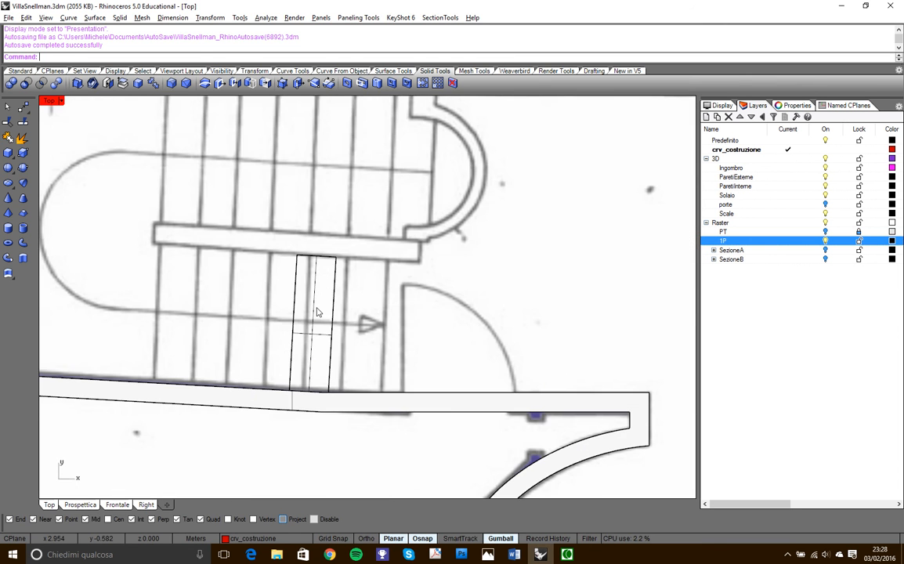
pyautogui.scroll(-5, 368, 296)
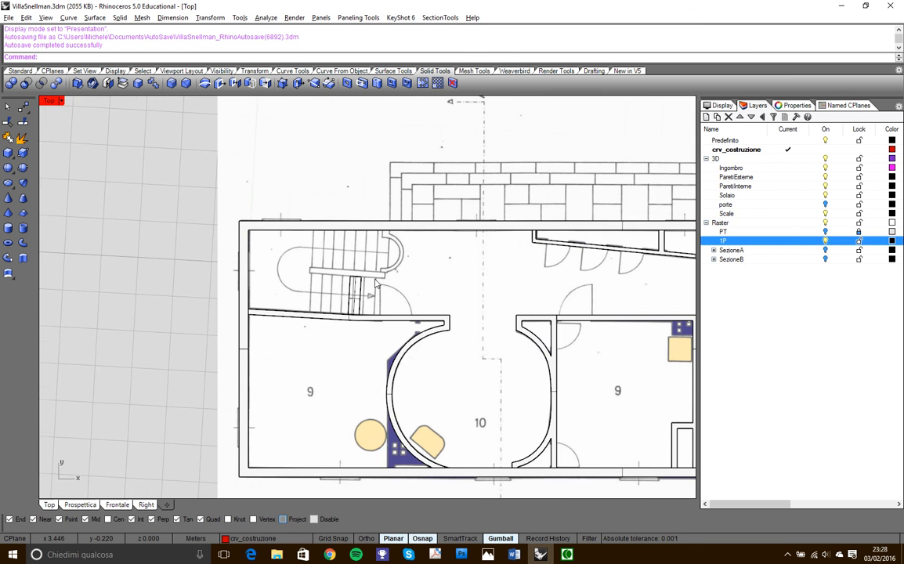
pyautogui.scroll(3, 375, 284)
pyautogui.scroll(-4, 376, 285)
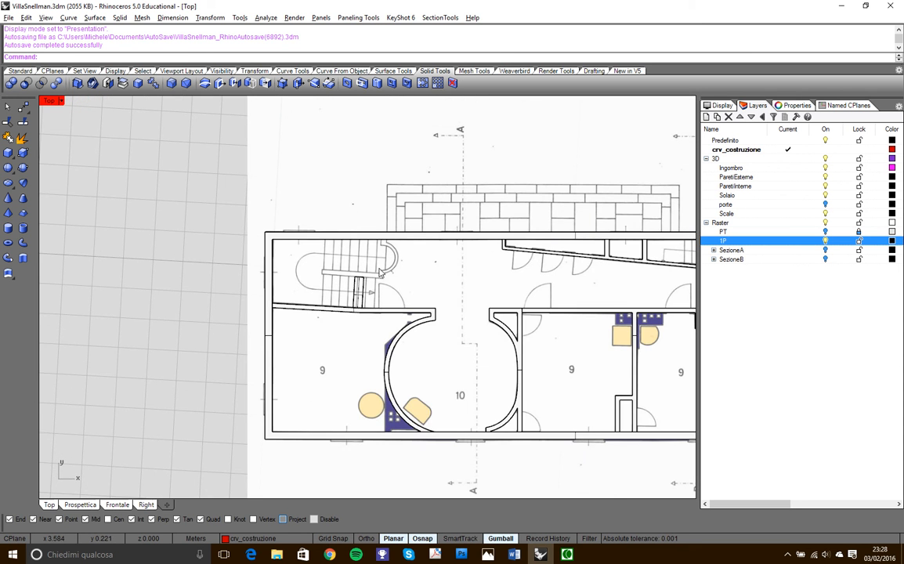
pyautogui.scroll(2, 378, 275)
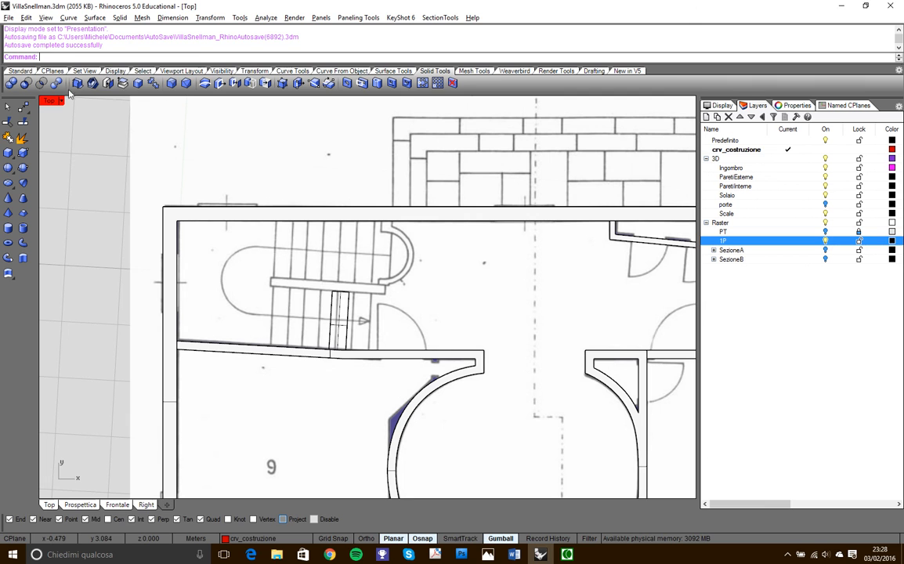
# - Start a polyline at the internal wall and draw its first segment, about 1.04 m long, along the edge of the exposed short-flight steps
pyautogui.click(293, 70)
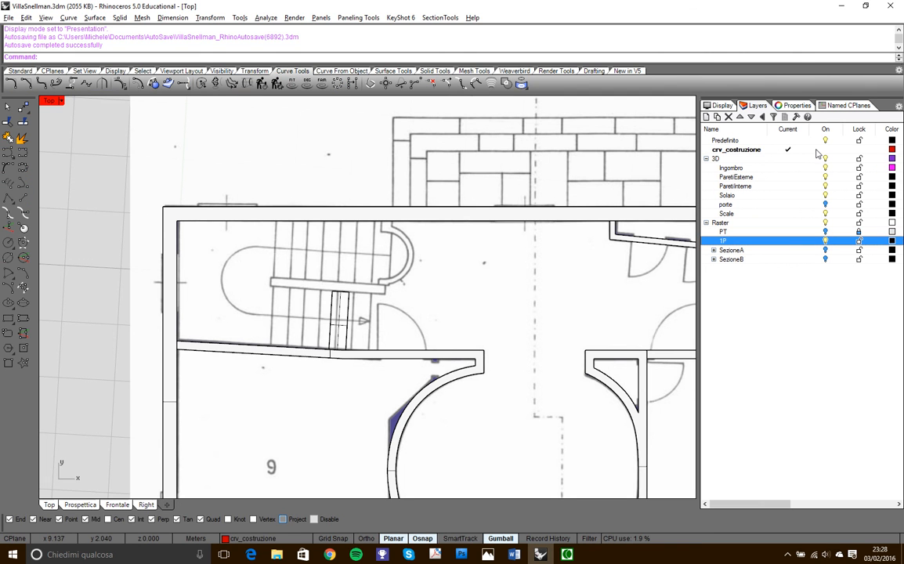
pyautogui.click(11, 184)
pyautogui.scroll(3, 357, 349)
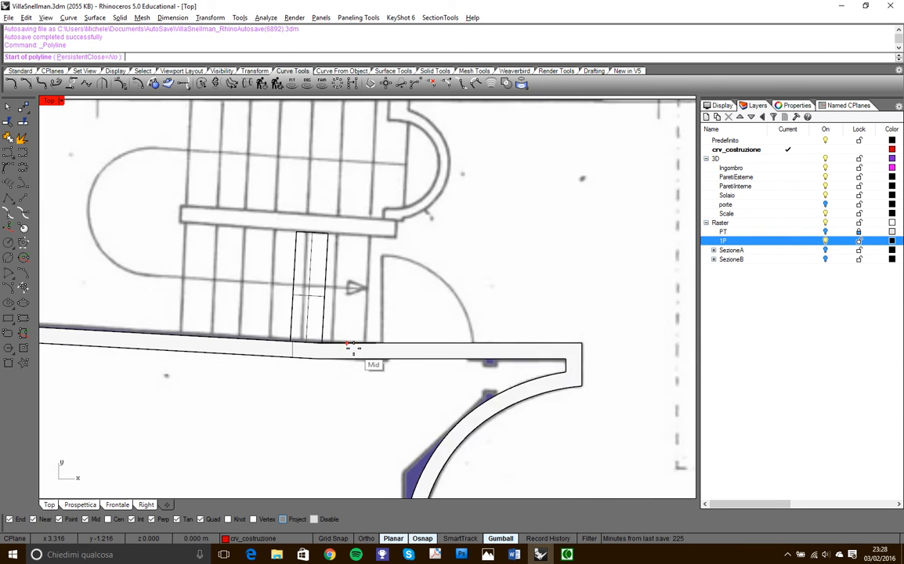
pyautogui.scroll(2, 356, 348)
pyautogui.click(235, 334)
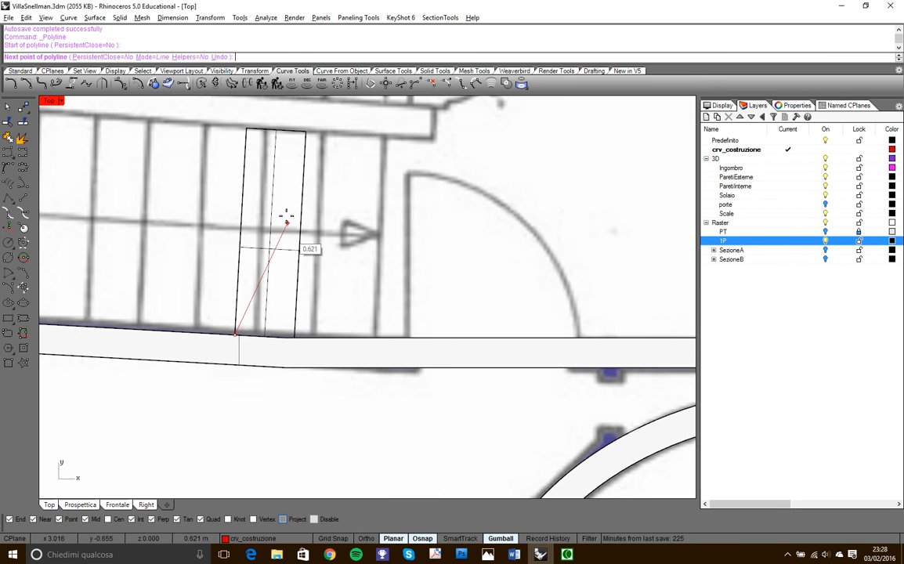
pyautogui.click(247, 127)
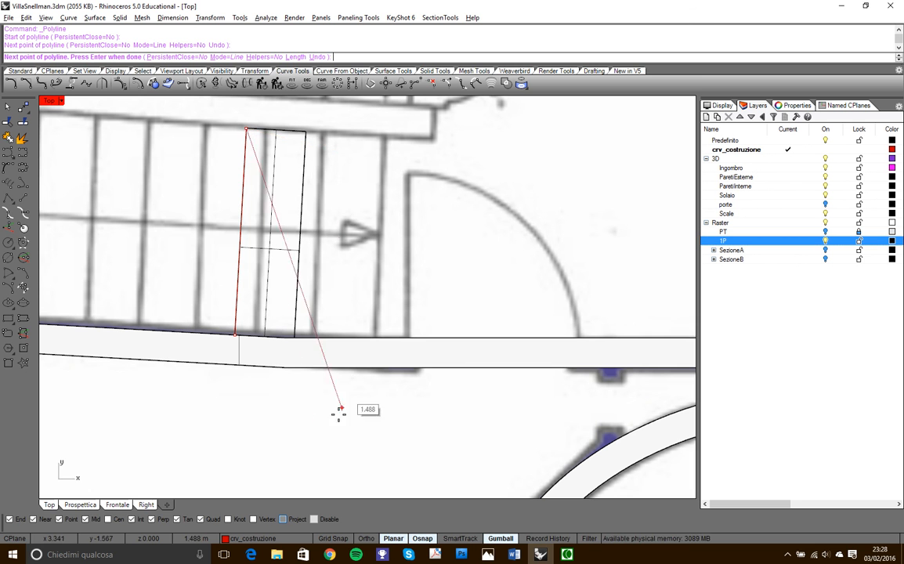
# - With Ortho on, continue the polyline along the central dividing wall, up about 0.27 m at its end, and across to the curved wall's start
pyautogui.click(365, 538)
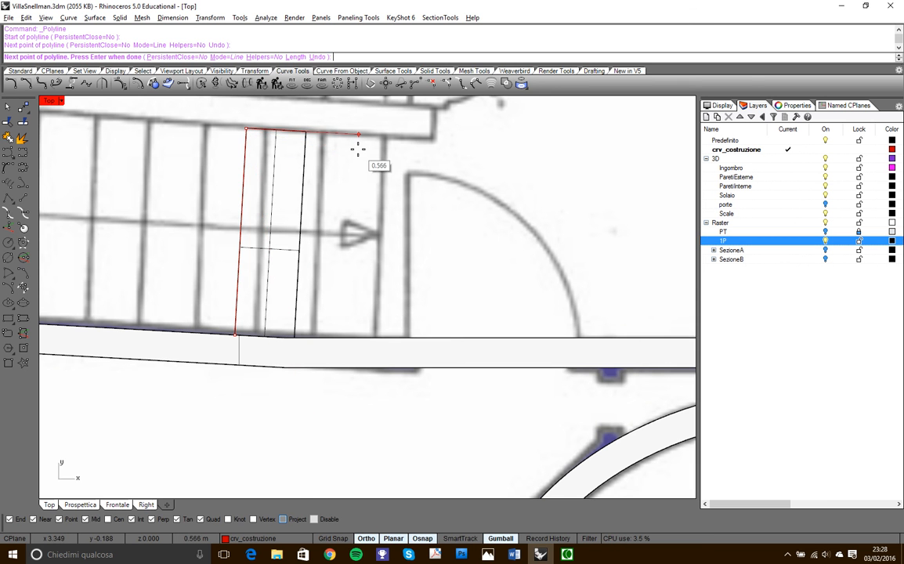
pyautogui.scroll(-10, 359, 148)
pyautogui.moveTo(359, 149); pyautogui.dragTo(376, 280, button='right')
pyautogui.scroll(4, 375, 280)
pyautogui.scroll(6, 376, 280)
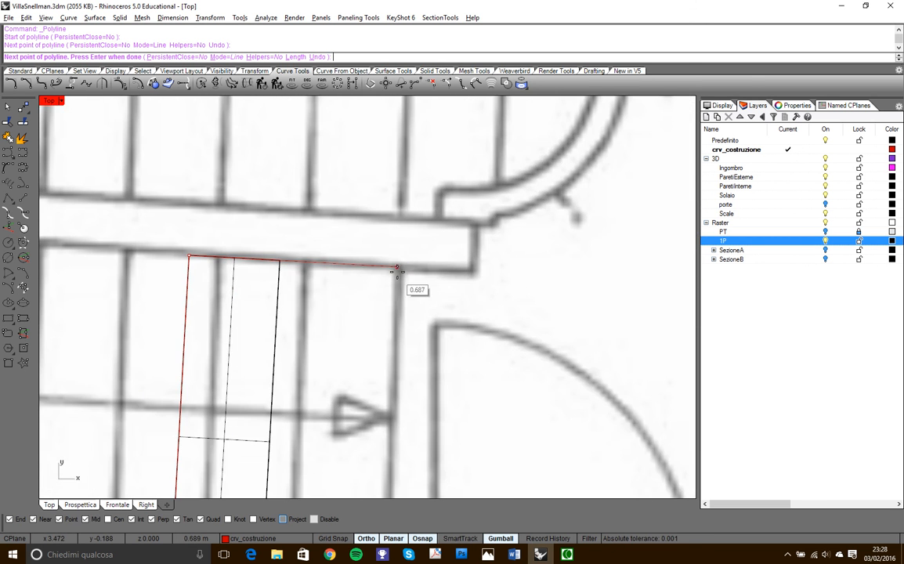
pyautogui.click(437, 268)
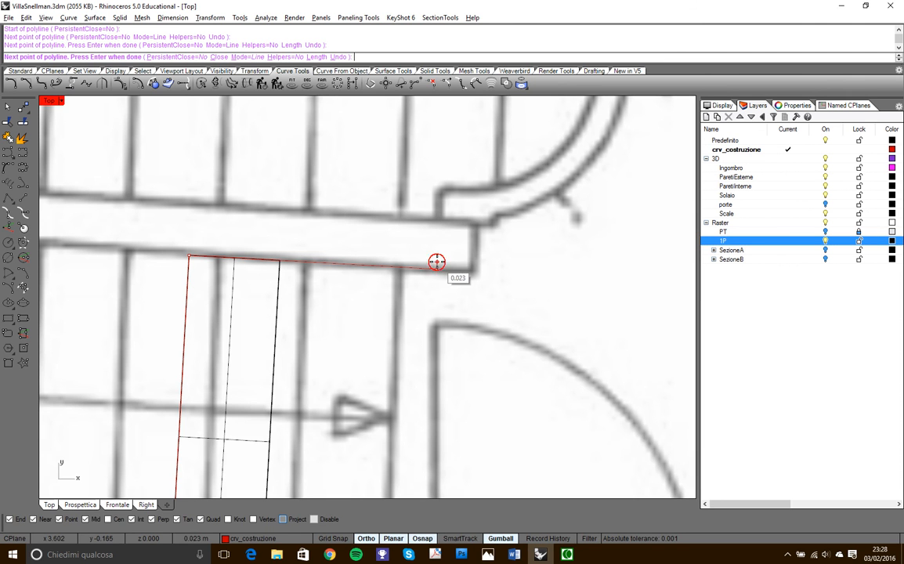
pyautogui.click(440, 188)
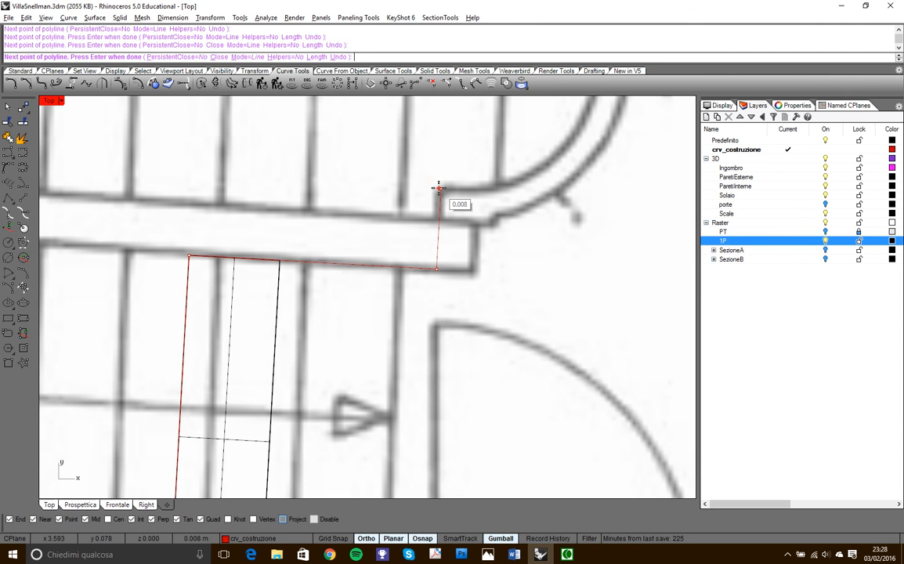
pyautogui.click(497, 189)
# - Continue the polyline with an arc around the curved wall, a segment about 0.2 m back, and one about 0.19 m up to the external wall
pyautogui.scroll(-3, 504, 195)
pyautogui.moveTo(508, 202); pyautogui.dragTo(502, 327, button='right')
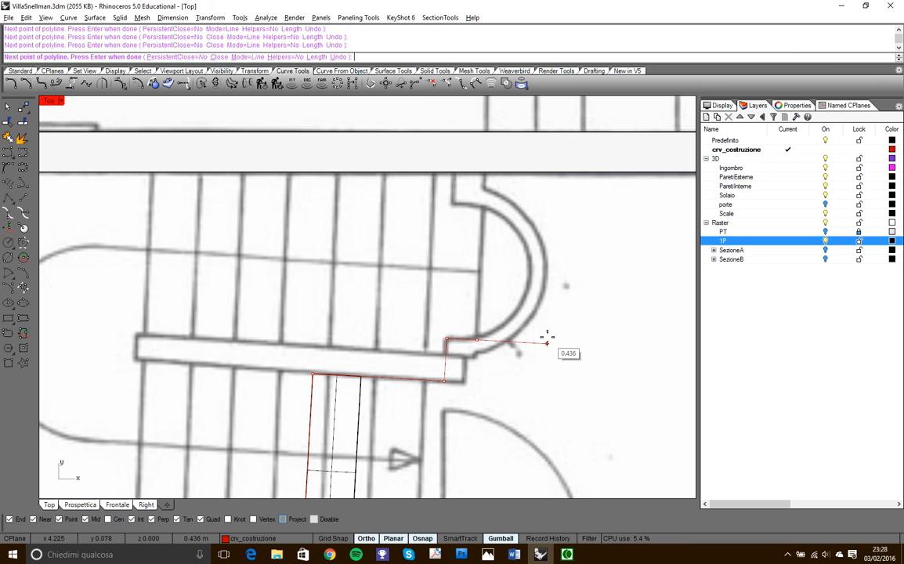
pyautogui.click(245, 57)
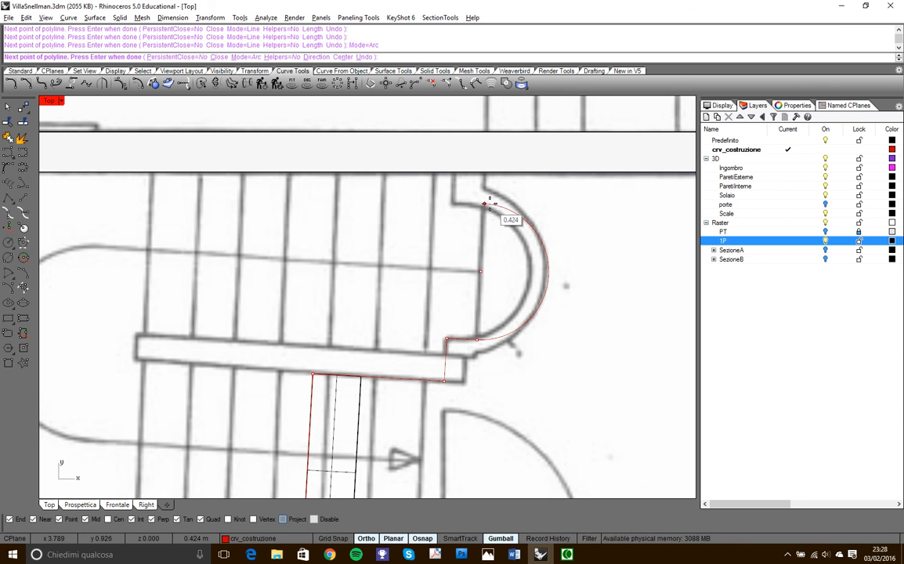
pyautogui.click(485, 205)
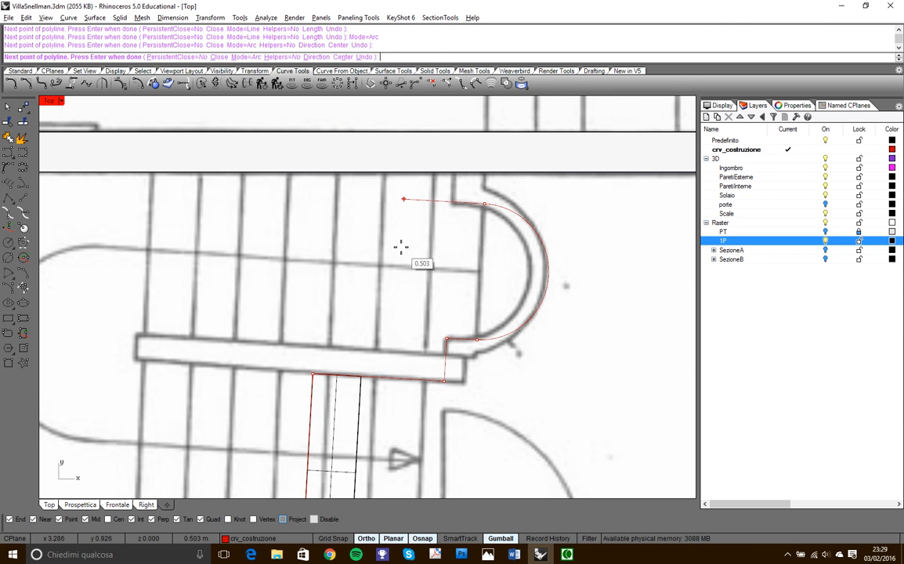
pyautogui.click(244, 57)
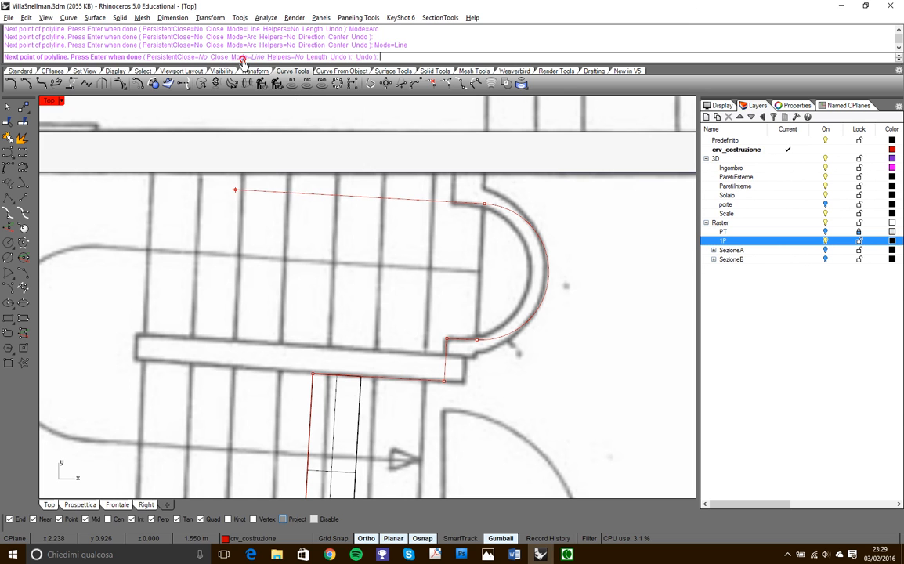
pyautogui.click(451, 202)
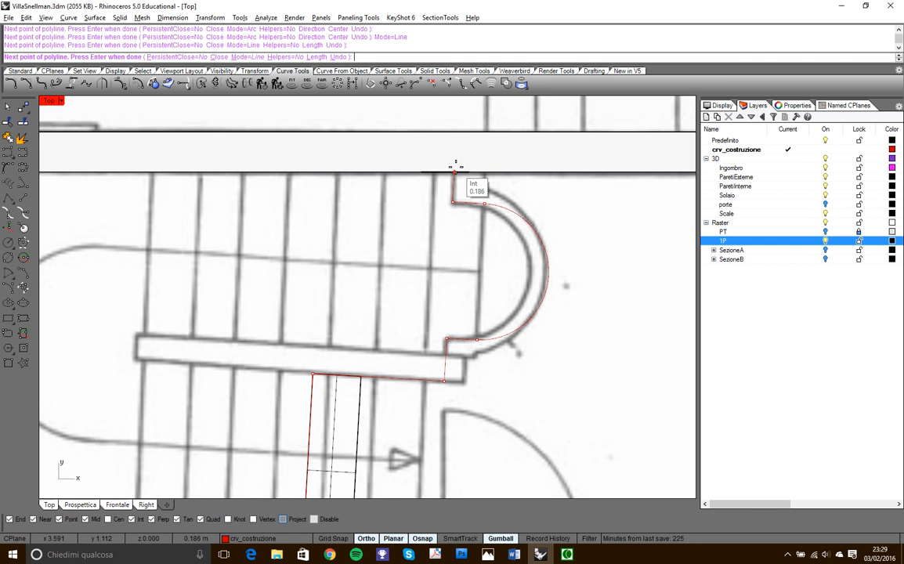
pyautogui.click(456, 169)
pyautogui.scroll(-6, 454, 225)
pyautogui.scroll(6, 451, 191)
pyautogui.scroll(6, 451, 190)
pyautogui.scroll(-6, 478, 216)
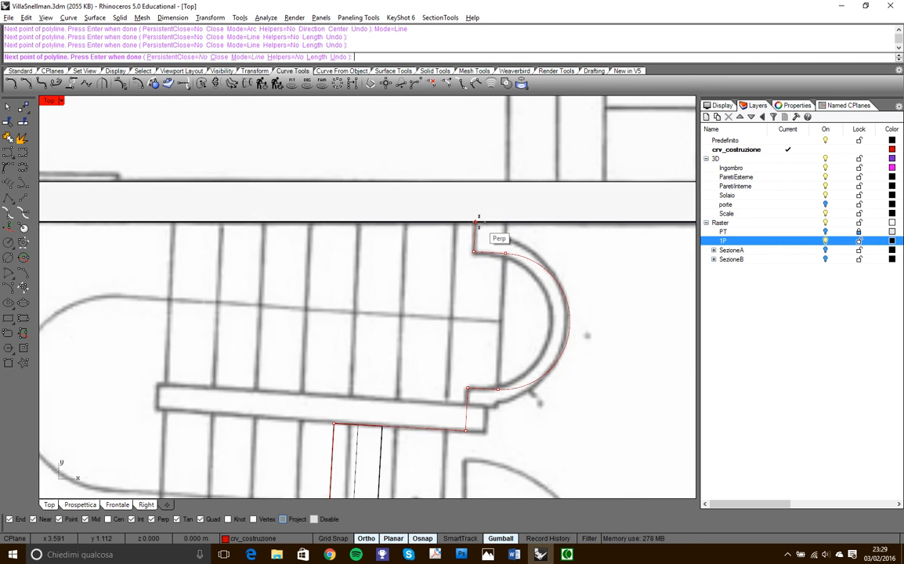
pyautogui.scroll(-6, 479, 216)
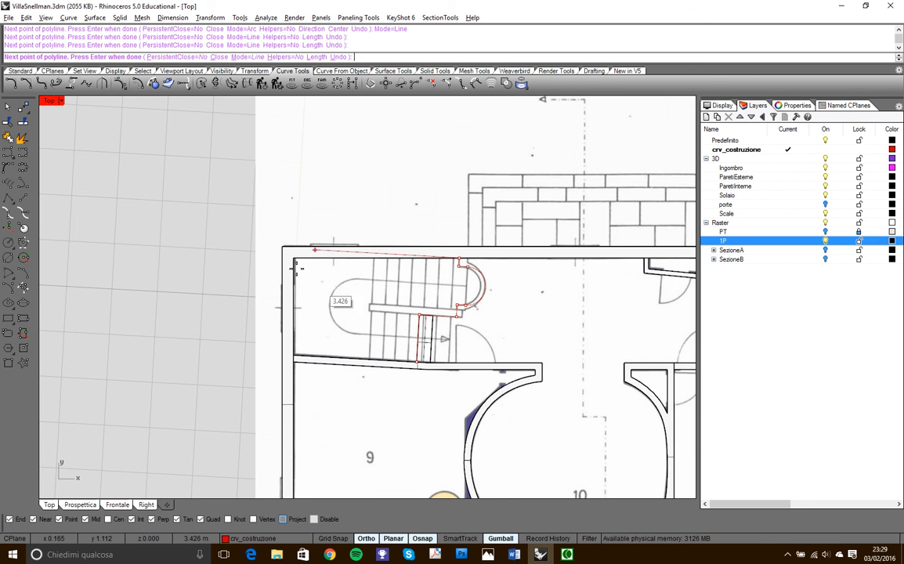
# - Examine in the perspective view which level the stairwell polyline lies on relative to the first-floor slab, and cancel the polyline
pyautogui.doubleClick(52, 101)
pyautogui.moveTo(599, 202); pyautogui.dragTo(560, 159, button='right')
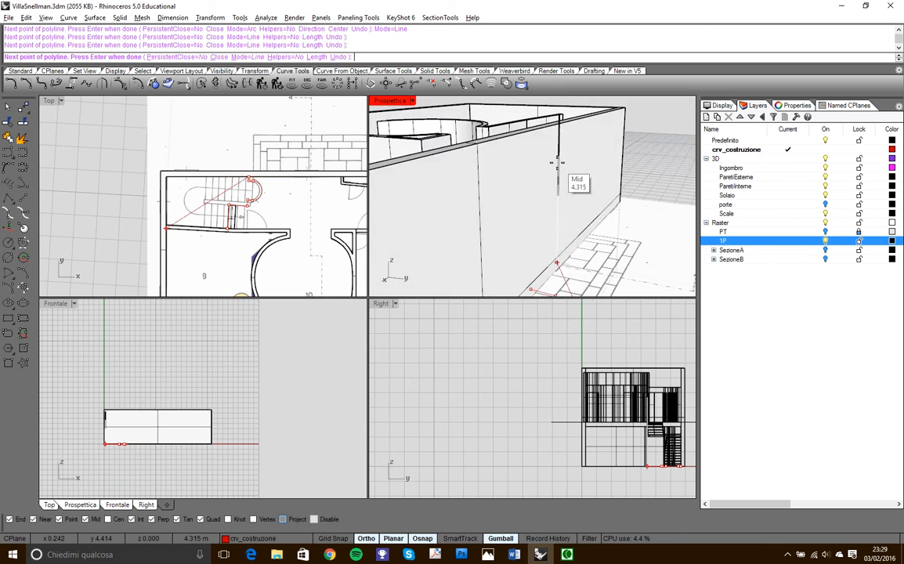
pyautogui.scroll(-6, 560, 156)
pyautogui.scroll(5, 568, 223)
pyautogui.moveTo(569, 224); pyautogui.dragTo(587, 289, button='right')
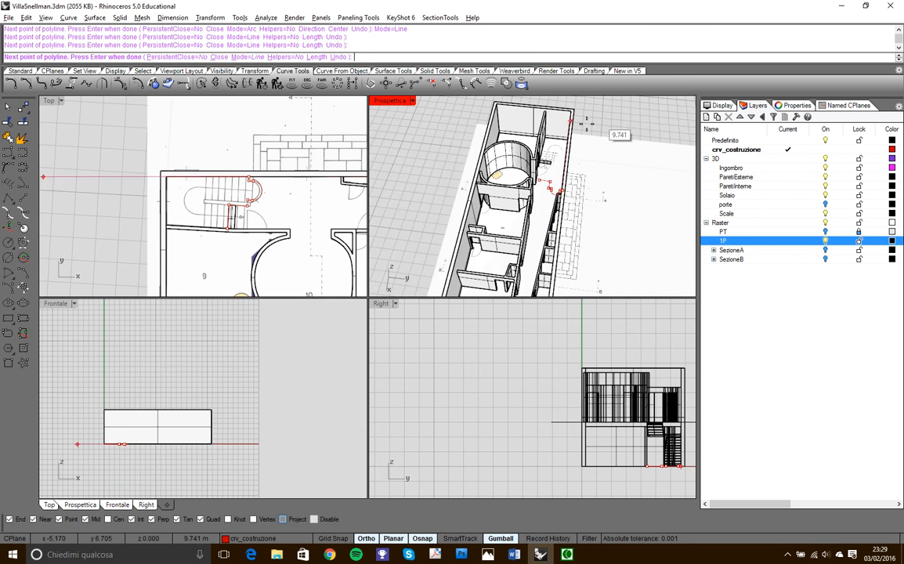
pyautogui.scroll(5, 552, 149)
pyautogui.scroll(-7, 550, 166)
pyautogui.moveTo(588, 230); pyautogui.dragTo(568, 288, button='right')
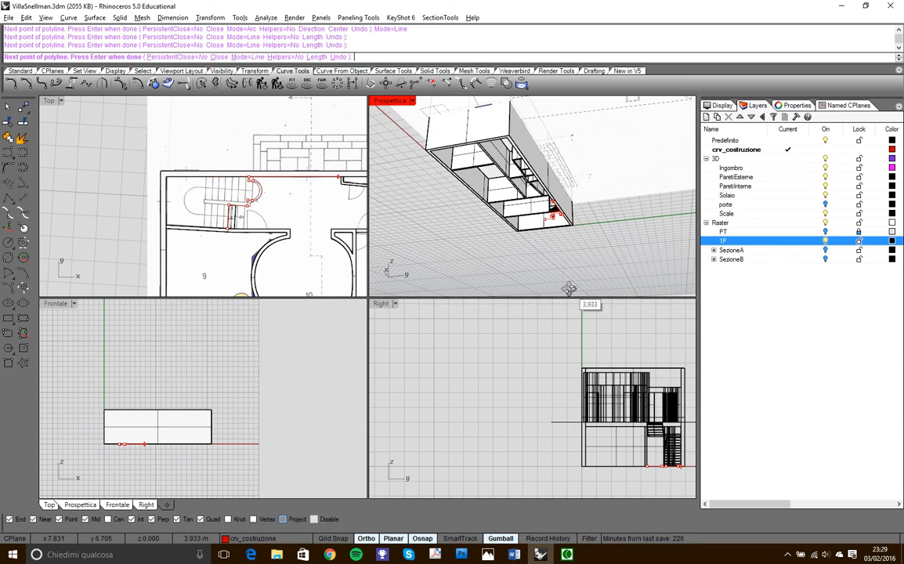
pyautogui.scroll(6, 560, 264)
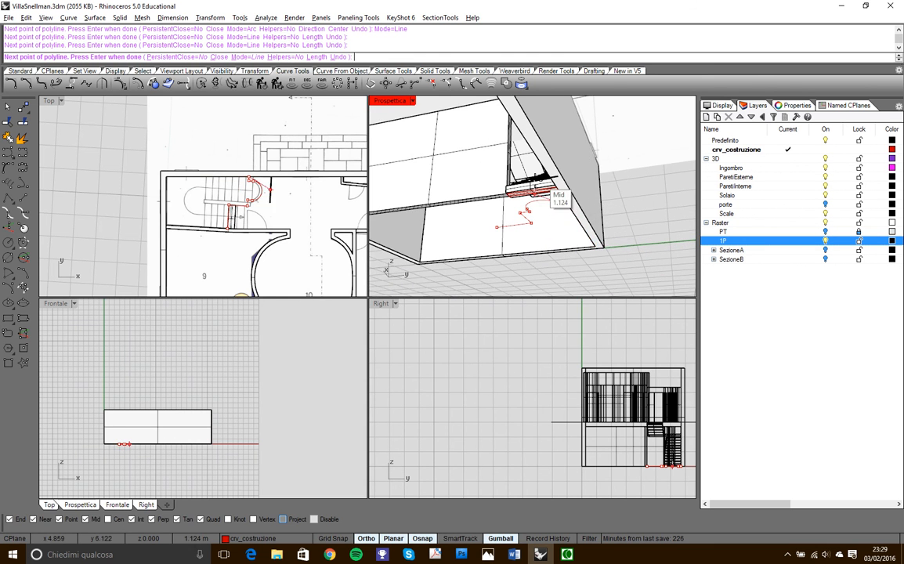
pyautogui.scroll(-6, 594, 210)
pyautogui.moveTo(590, 219); pyautogui.dragTo(609, 271, button='right')
pyautogui.press('Escape')
# - Maximize the Top view and restore the named construction plane 3.00_1P
pyautogui.doubleClick(49, 100)
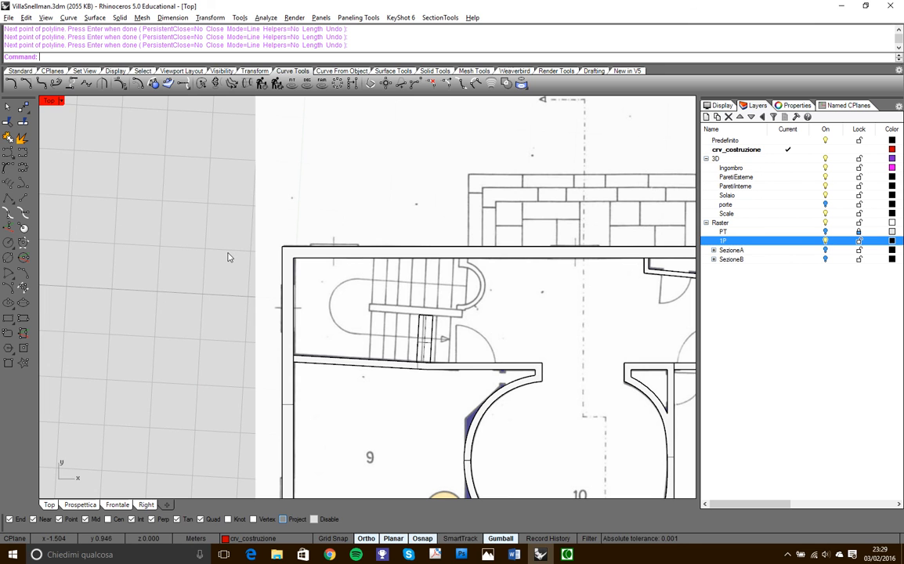
pyautogui.click(850, 106)
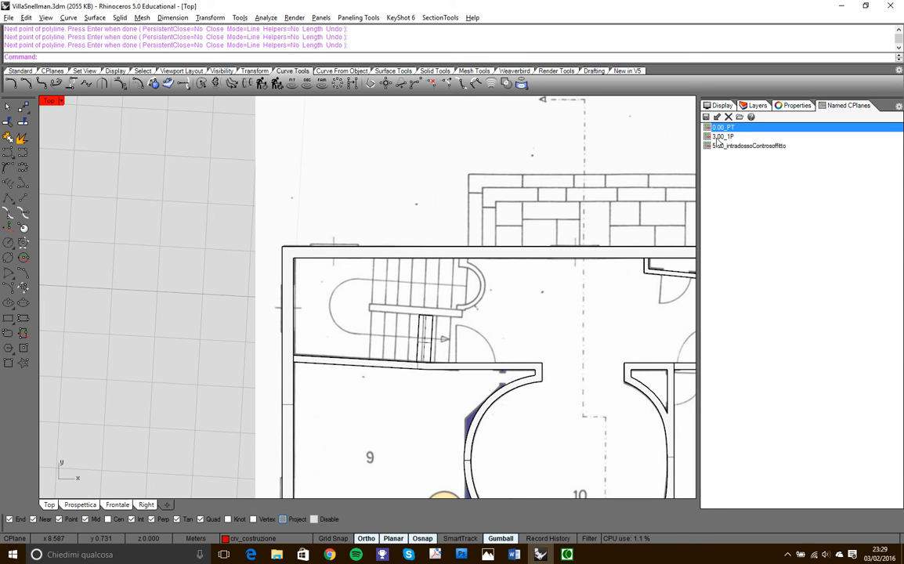
pyautogui.click(715, 137)
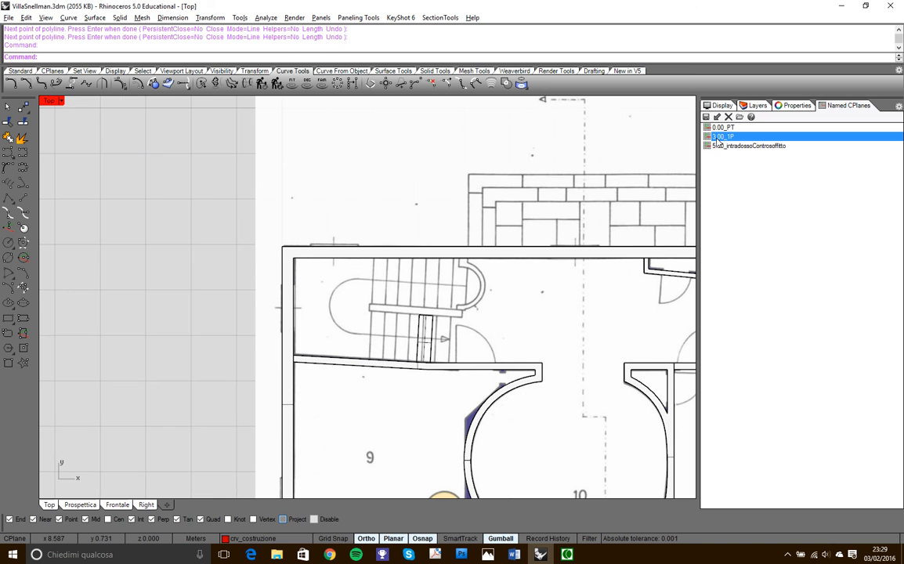
# - Set the construction plane by X-axis, with its origin where the inclined internal wall meets the external wall and the X-axis along the internal wall
pyautogui.scroll(-5, 271, 290)
pyautogui.scroll(5, 330, 333)
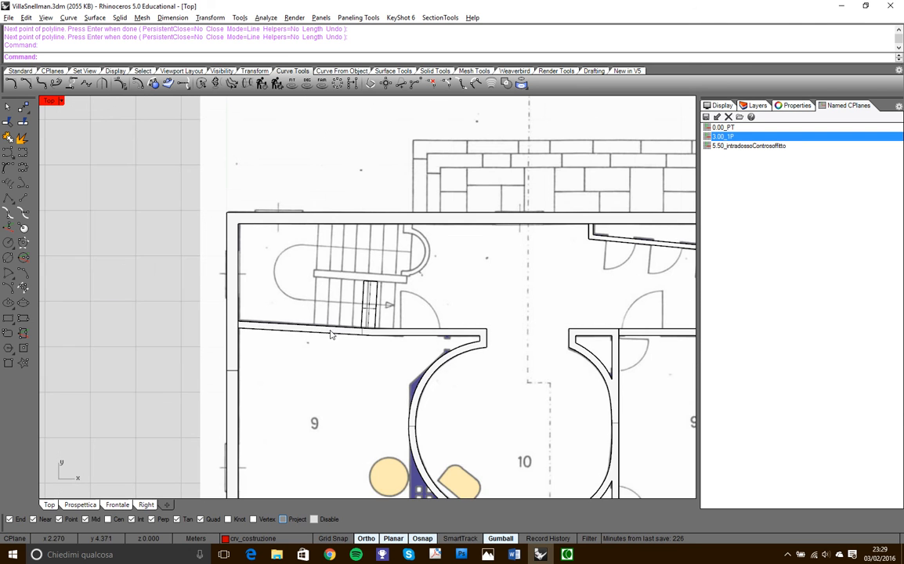
pyautogui.scroll(6, 356, 325)
pyautogui.moveTo(296, 333); pyautogui.dragTo(317, 360, button='right')
pyautogui.scroll(-5, 298, 336)
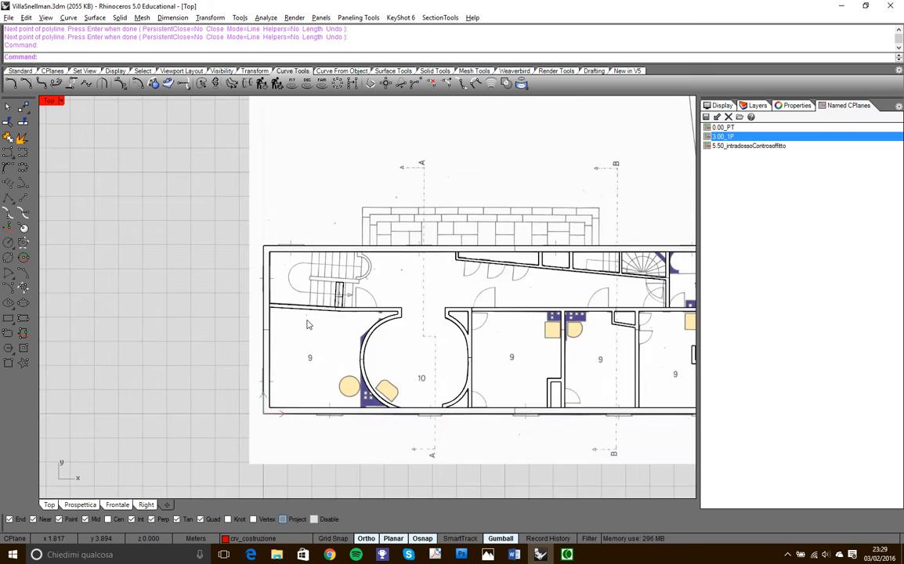
pyautogui.scroll(6, 268, 306)
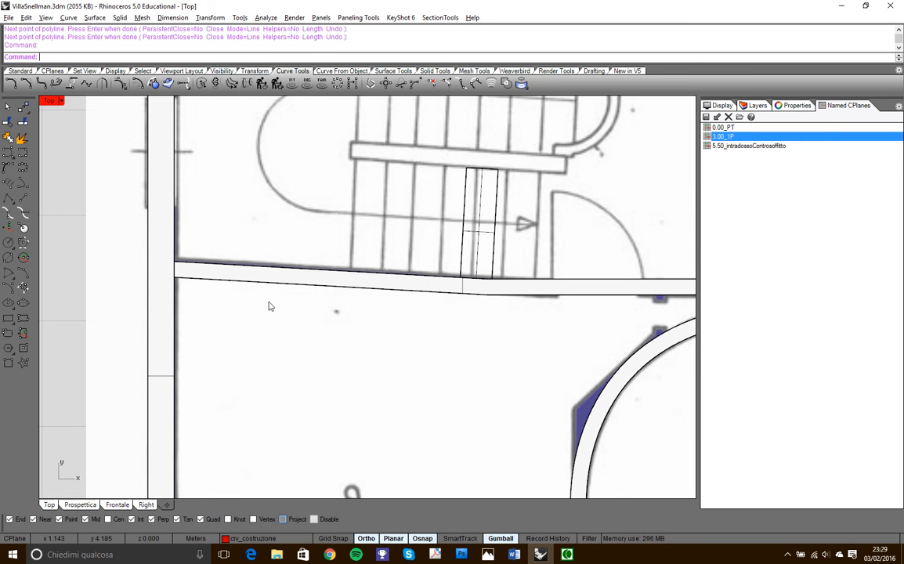
pyautogui.click(63, 73)
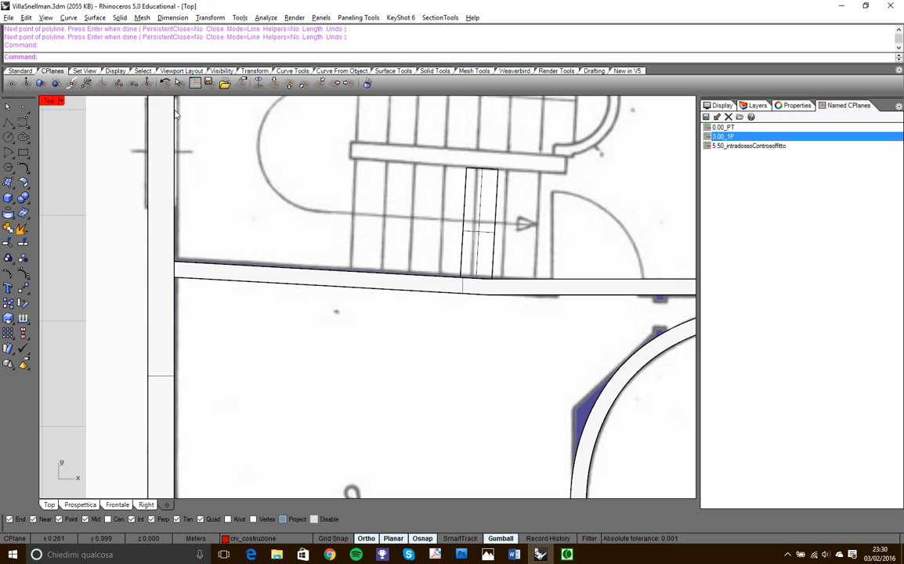
pyautogui.click(131, 84)
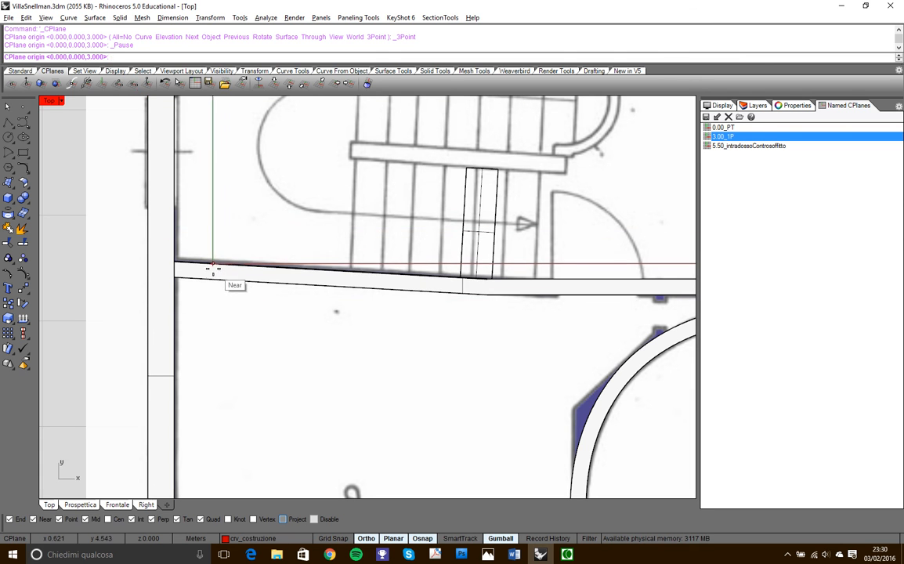
pyautogui.scroll(5, 181, 266)
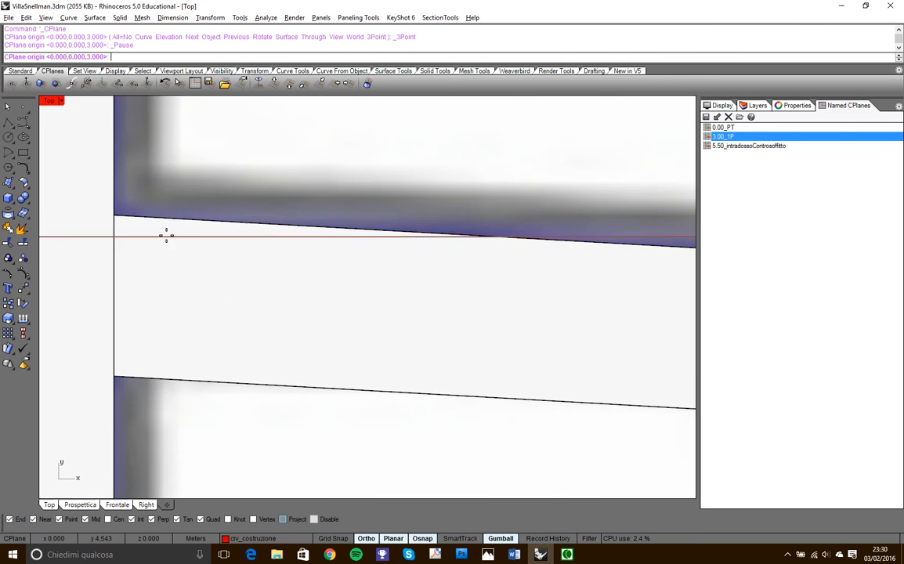
pyautogui.click(122, 215)
pyautogui.scroll(-5, 216, 235)
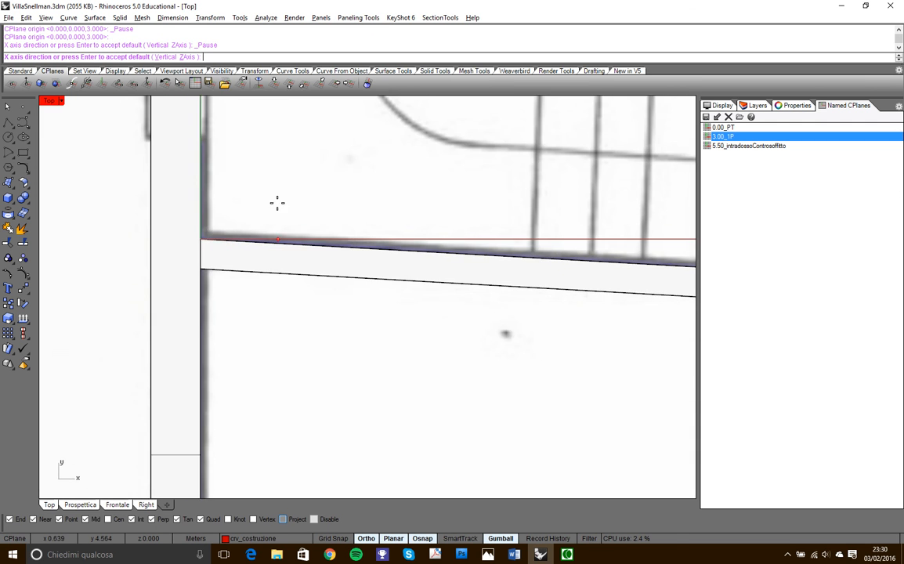
pyautogui.scroll(-4, 242, 178)
pyautogui.scroll(6, 409, 209)
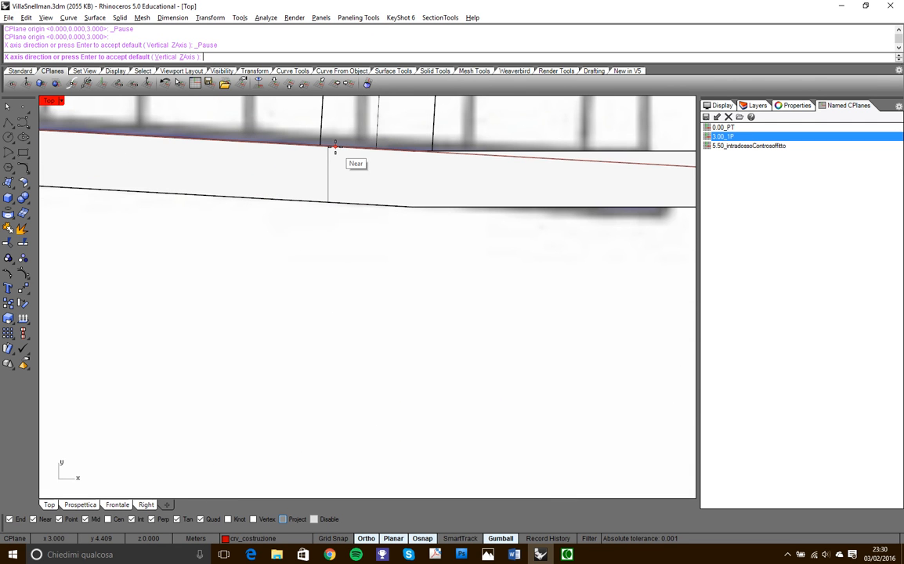
pyautogui.press('Return')
pyautogui.press('Return')
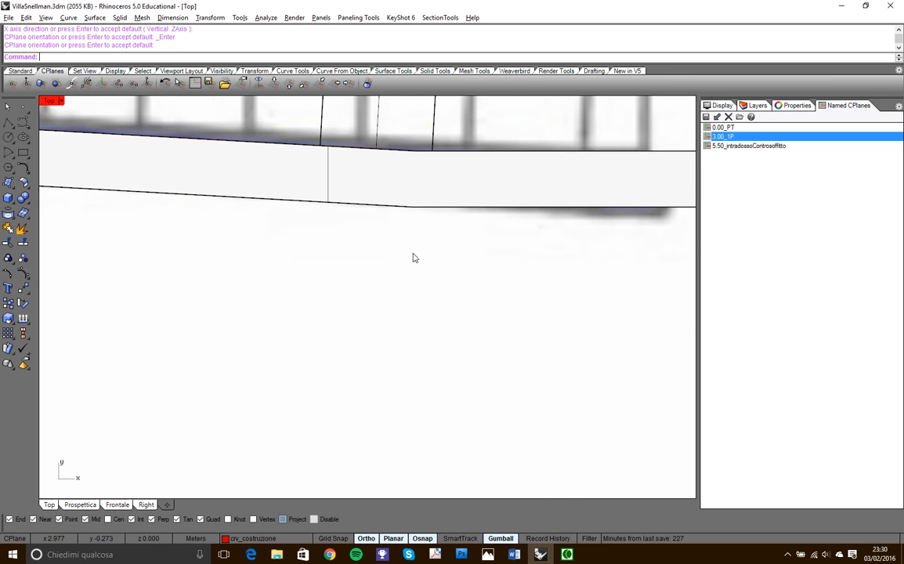
# - Restore the 3.00_1P construction plane in the Top view and bring the staircase area back into view
pyautogui.scroll(-5, 414, 248)
pyautogui.moveTo(417, 253); pyautogui.dragTo(319, 304, button='right')
pyautogui.scroll(3, 301, 259)
pyautogui.scroll(-3, 300, 257)
pyautogui.doubleClick(756, 138)
pyautogui.moveTo(298, 273); pyautogui.dragTo(318, 281, button='right')
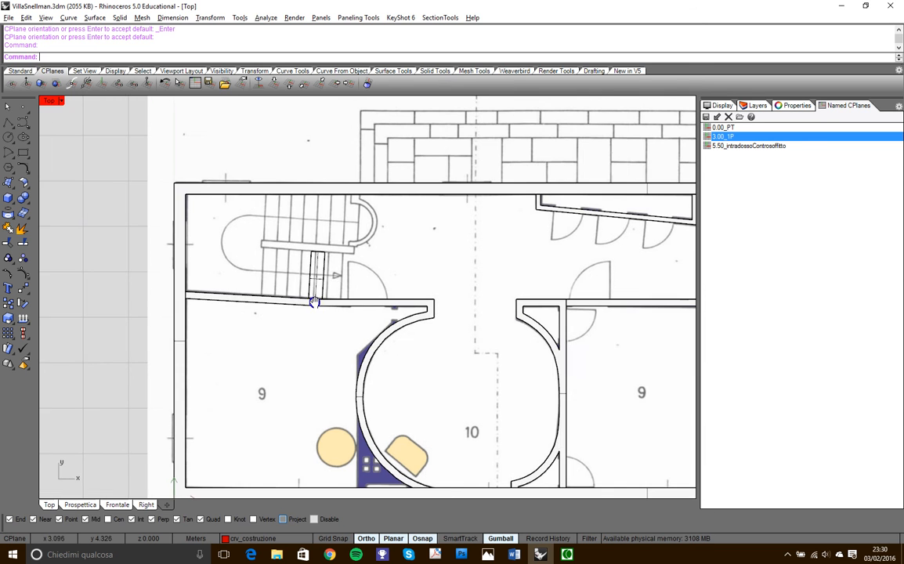
pyautogui.scroll(6, 319, 284)
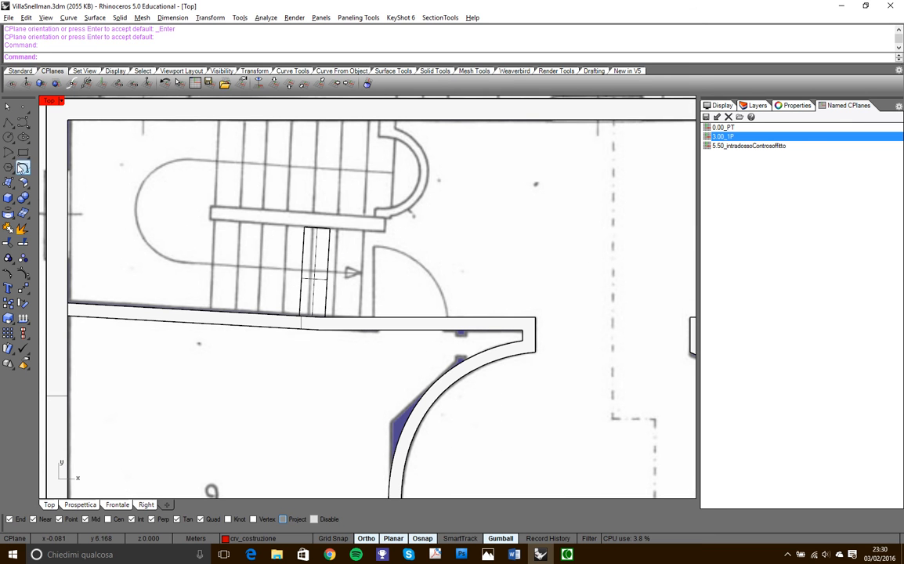
pyautogui.click(9, 119)
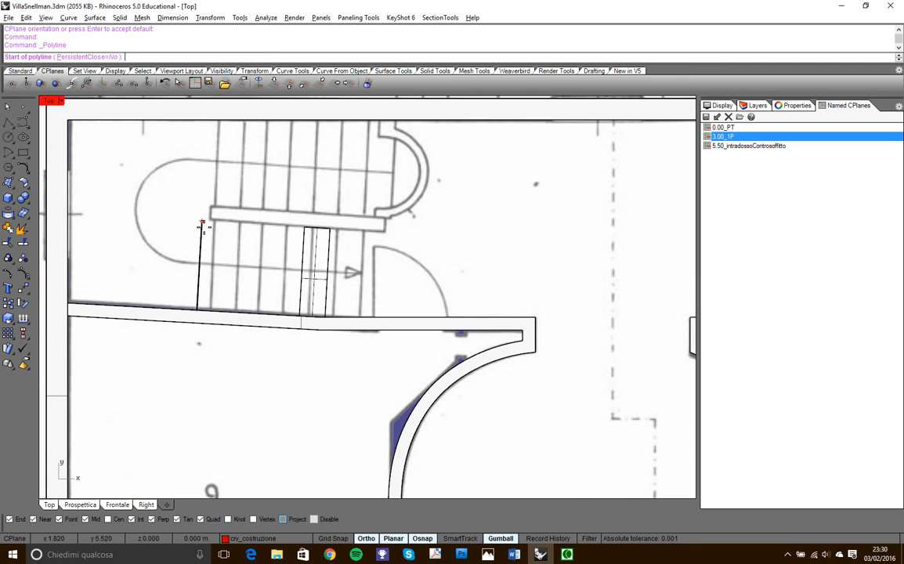
pyautogui.scroll(6, 337, 317)
pyautogui.click(283, 359)
pyautogui.scroll(-2, 313, 376)
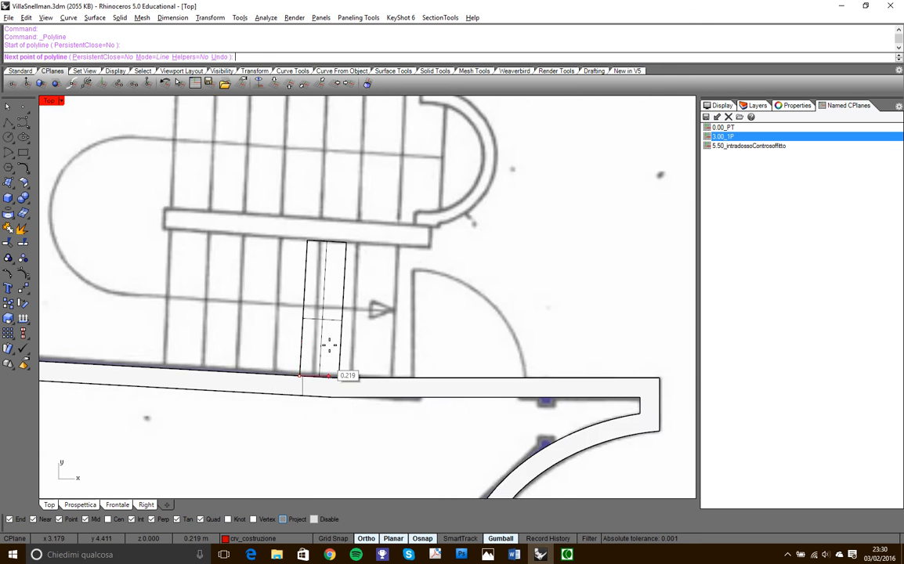
pyautogui.scroll(3, 305, 259)
pyautogui.click(305, 216)
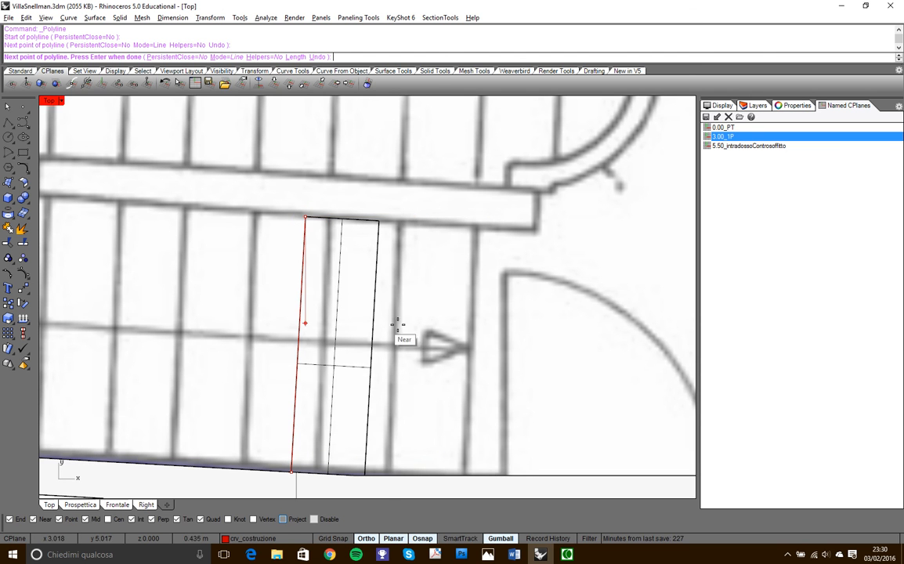
pyautogui.scroll(-7, 356, 344)
pyautogui.scroll(-3, 352, 305)
pyautogui.scroll(-2, 359, 317)
pyautogui.scroll(1, 359, 316)
pyautogui.scroll(2, 372, 329)
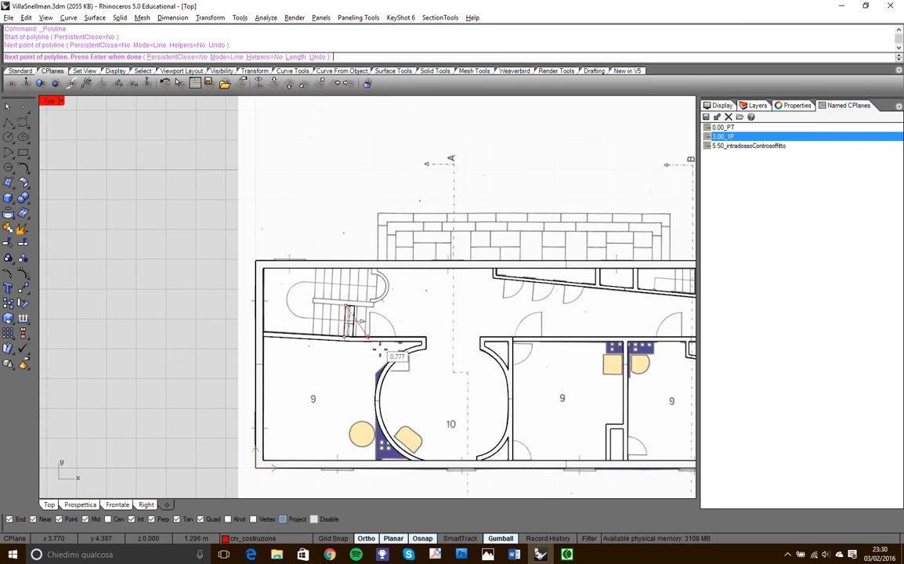
pyautogui.press('Escape')
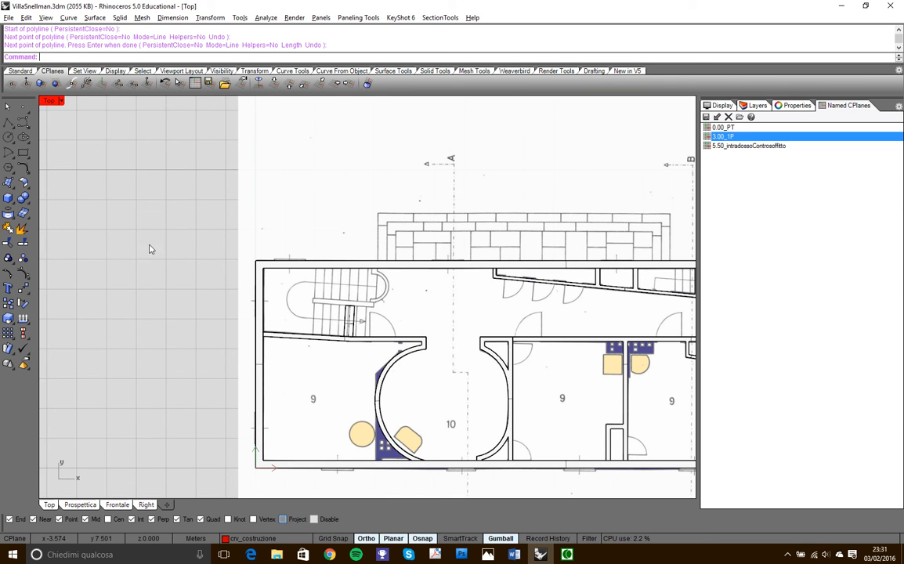
# - With Ortho off, set the construction plane by X-axis from the inner corner at the external wall along the inclined internal wall's stair-side edge
pyautogui.click(132, 83)
pyautogui.scroll(10, 263, 341)
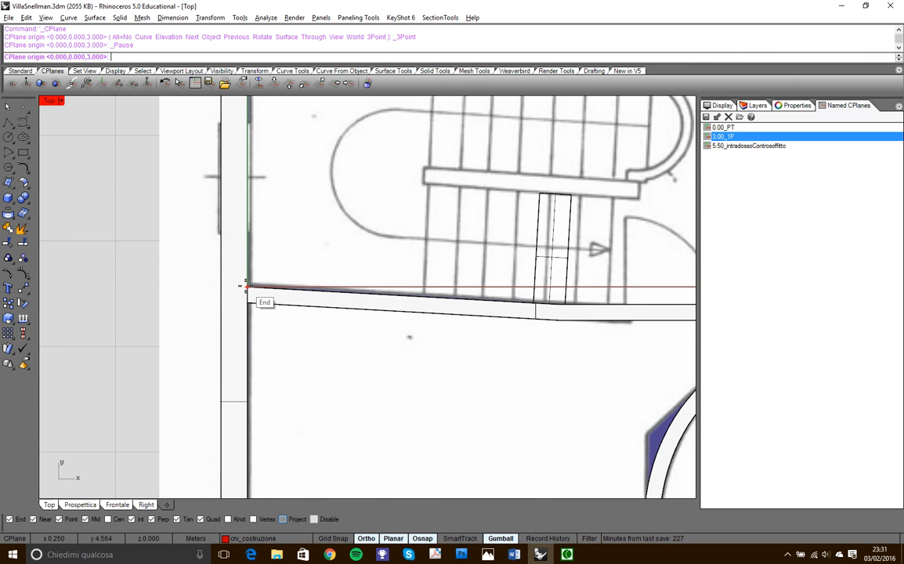
pyautogui.scroll(5, 248, 288)
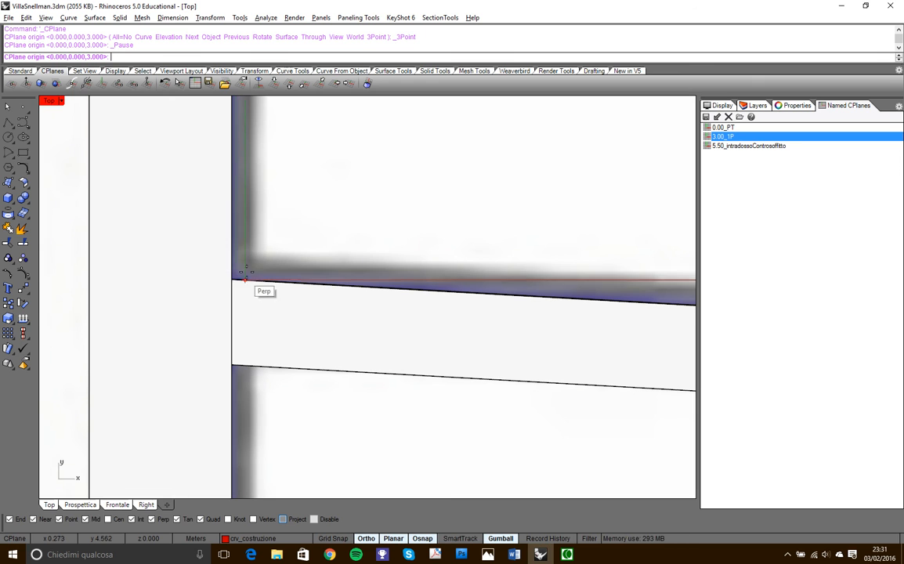
pyautogui.click(231, 278)
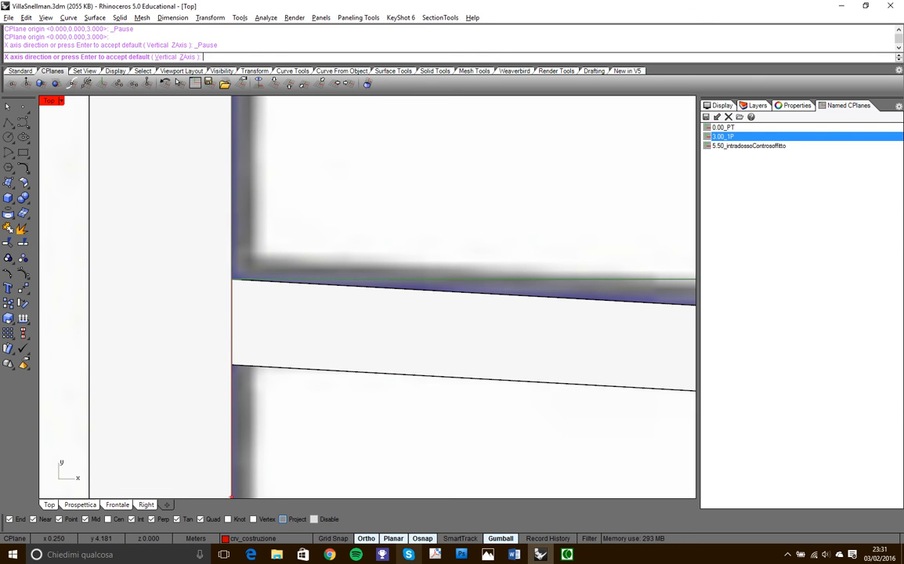
pyautogui.click(365, 538)
pyautogui.scroll(-3, 405, 189)
pyautogui.scroll(-3, 411, 183)
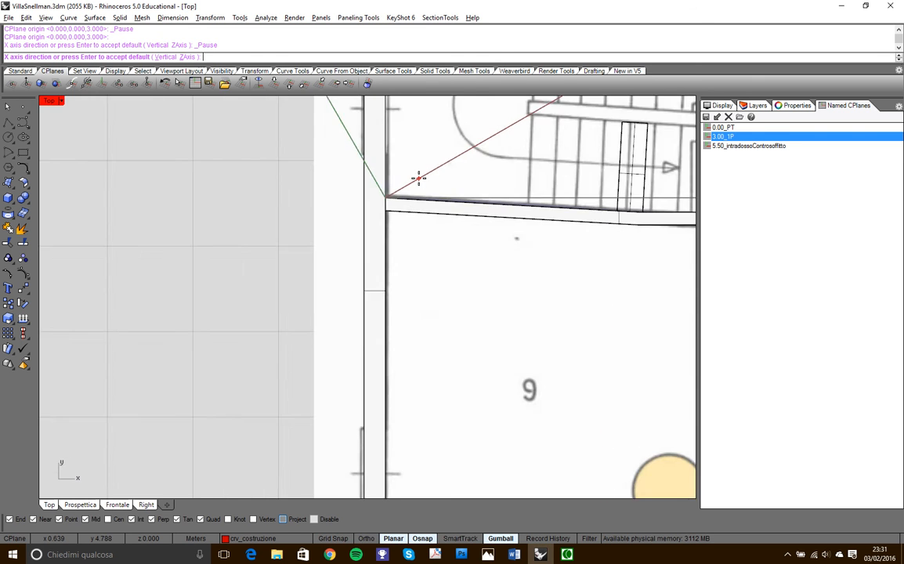
pyautogui.scroll(5, 514, 202)
pyautogui.click(504, 206)
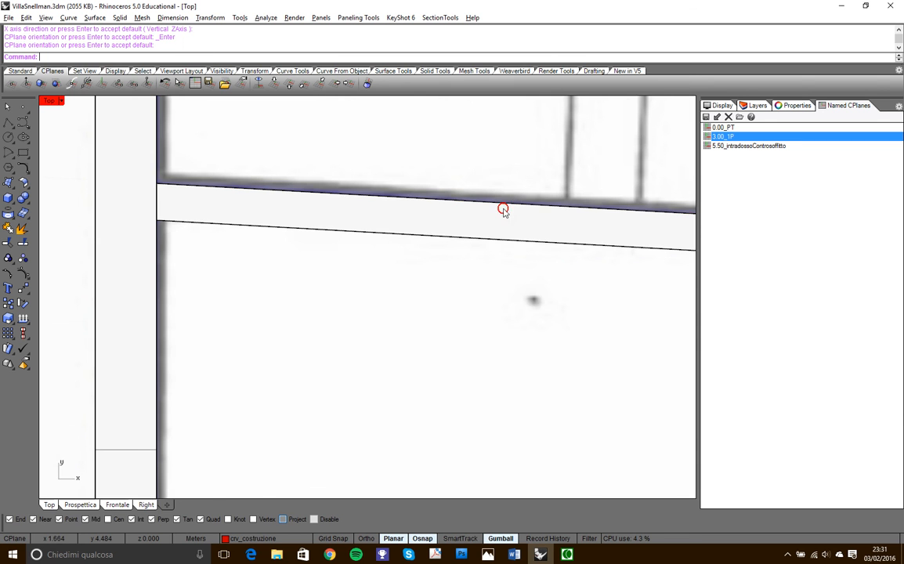
# - Start a polyline at the top step's rear corner on the inclined wall and follow the step's edge to the stair's dividing wall
pyautogui.press('Return')
pyautogui.scroll(-5, 298, 236)
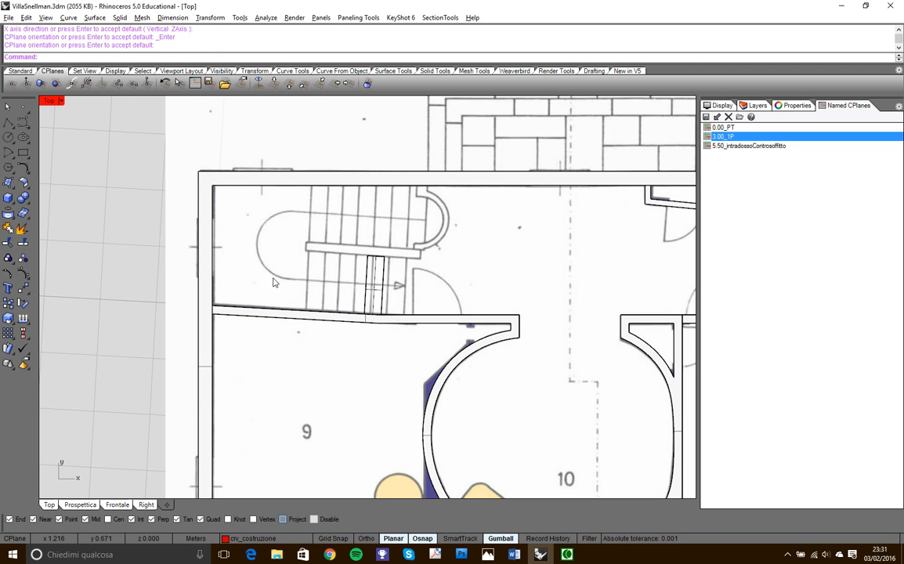
pyautogui.scroll(6, 349, 299)
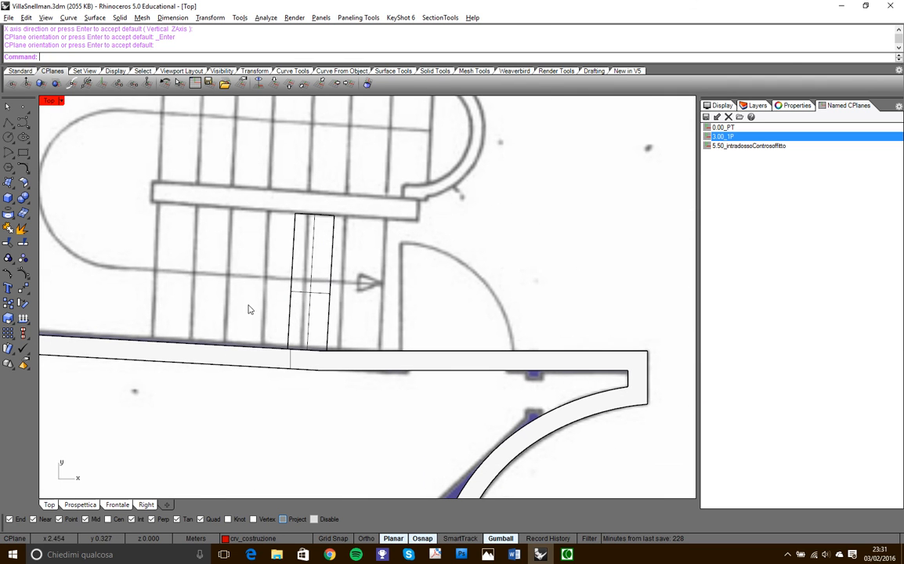
pyautogui.click(8, 122)
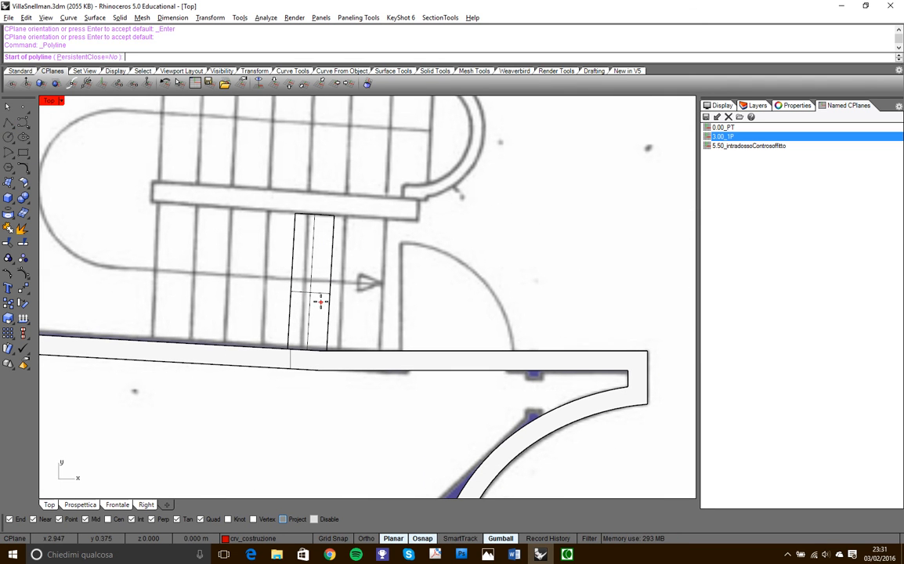
pyautogui.scroll(3, 287, 332)
pyautogui.click(288, 347)
pyautogui.scroll(-3, 292, 333)
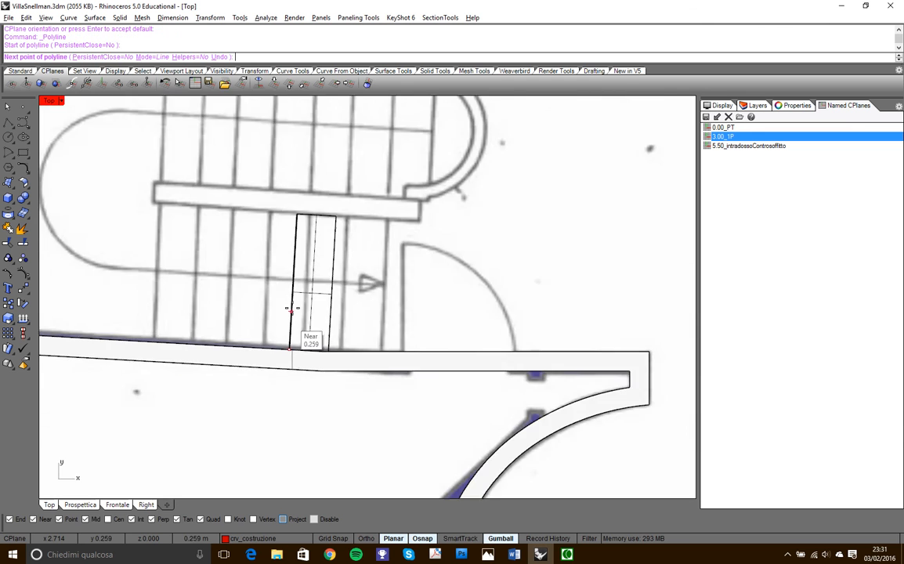
pyautogui.scroll(3, 295, 215)
pyautogui.click(295, 201)
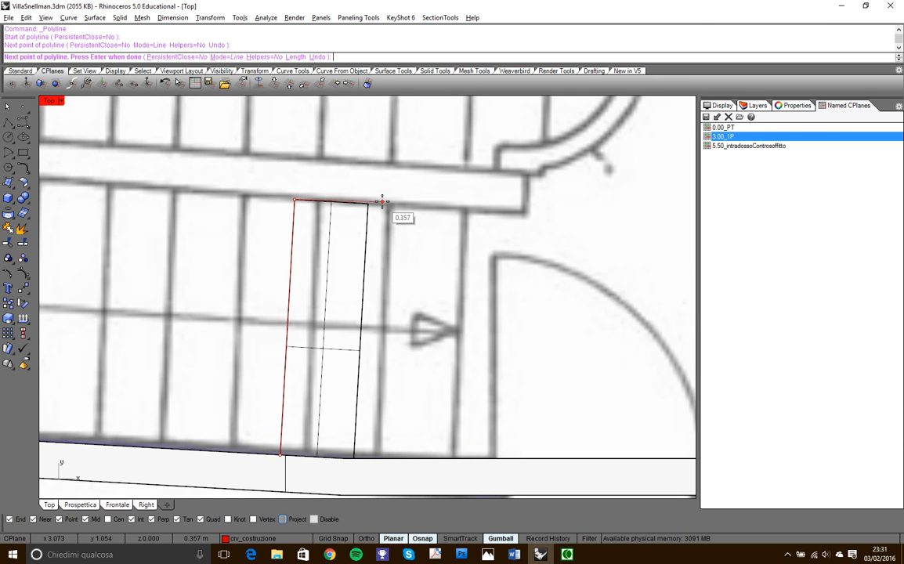
# - With Ortho on, continue the polyline along the dividing wall and around its end to the start of the semicircular parapet
pyautogui.click(364, 539)
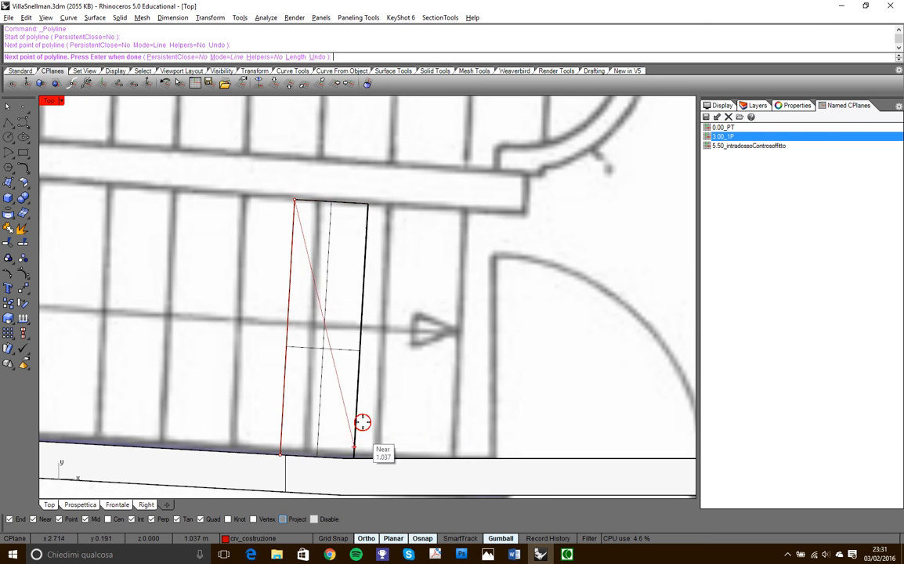
pyautogui.click(495, 209)
pyautogui.click(499, 144)
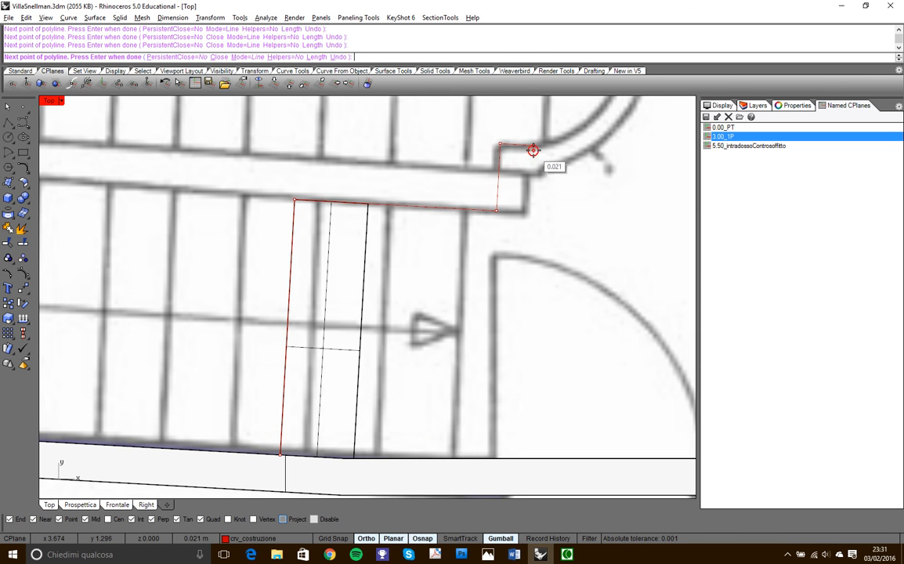
pyautogui.click(532, 149)
# - Switch the polyline to Arc mode and trace the semicircular parapet to its far end
pyautogui.scroll(-5, 512, 236)
pyautogui.moveTo(519, 224); pyautogui.dragTo(451, 368, button='right')
pyautogui.scroll(3, 510, 306)
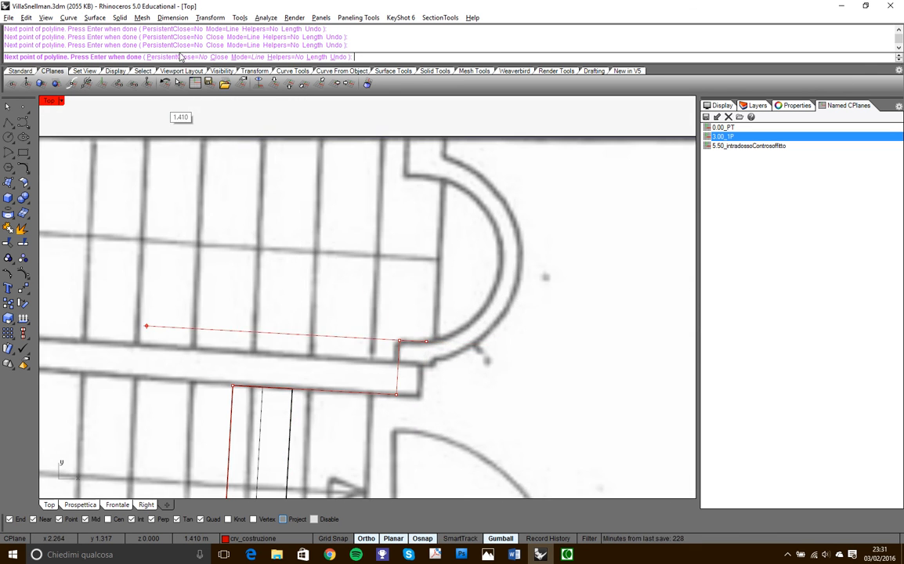
pyautogui.click(238, 57)
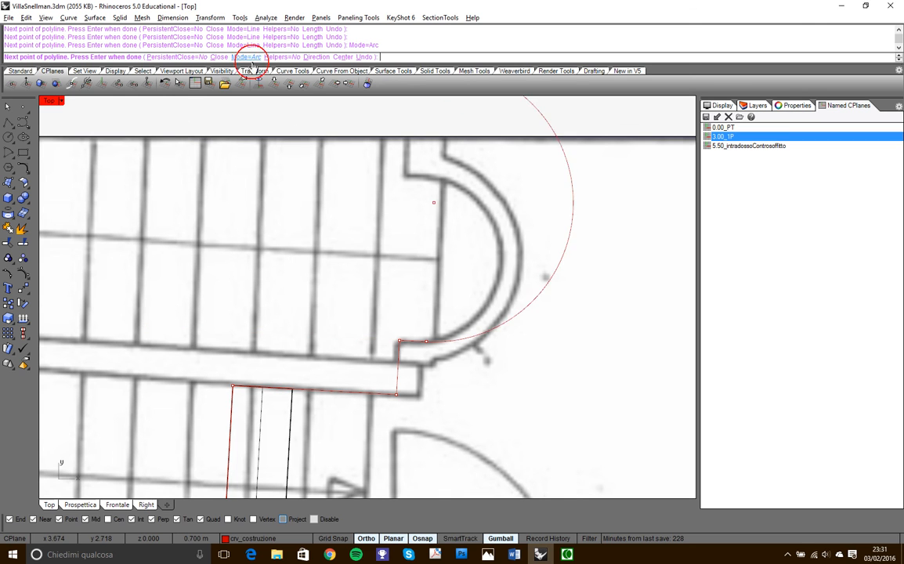
pyautogui.click(434, 176)
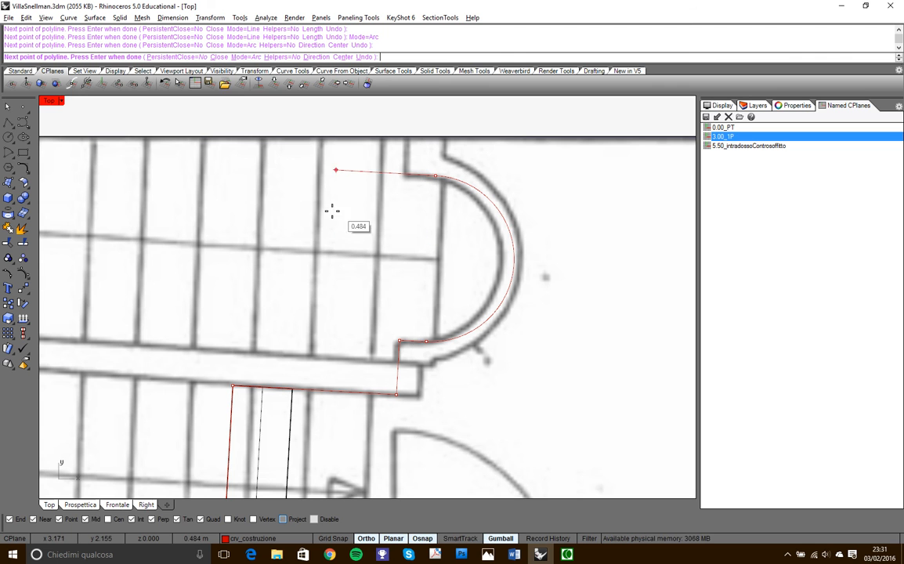
# - Return the polyline to Line mode, trace the parapet's short return to the external wall and finish the curve
pyautogui.click(241, 57)
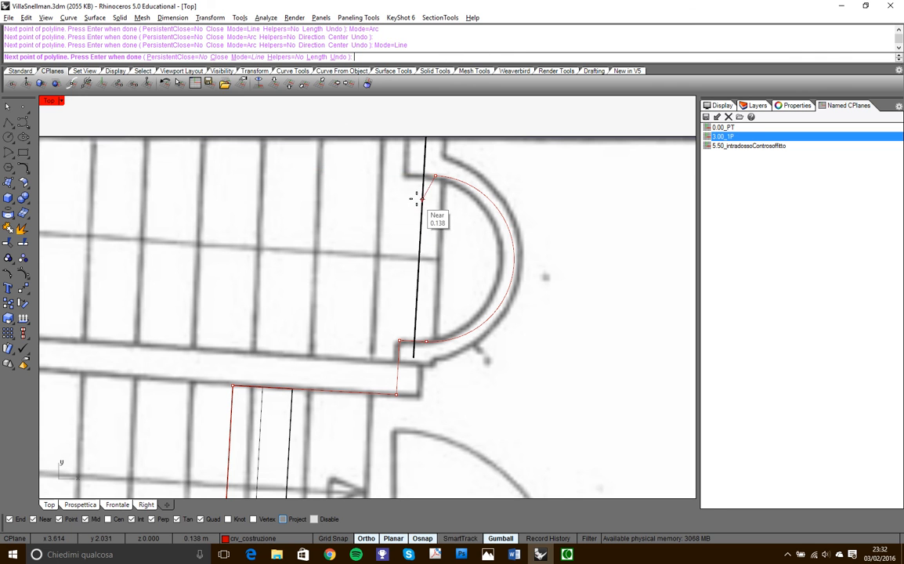
pyautogui.scroll(3, 415, 196)
pyautogui.click(394, 153)
pyautogui.scroll(-3, 375, 238)
pyautogui.scroll(5, 388, 178)
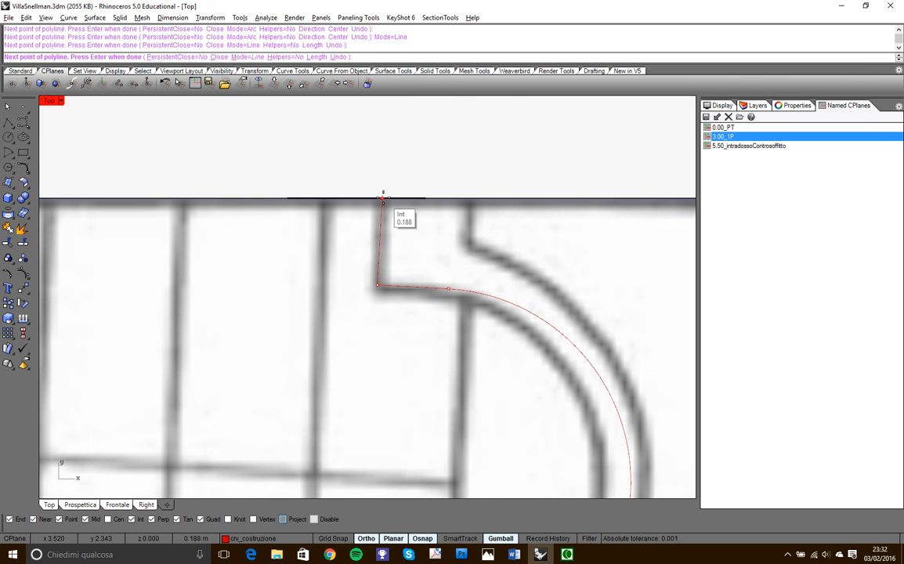
pyautogui.click(383, 198)
pyautogui.scroll(-6, 415, 227)
pyautogui.press('Return')
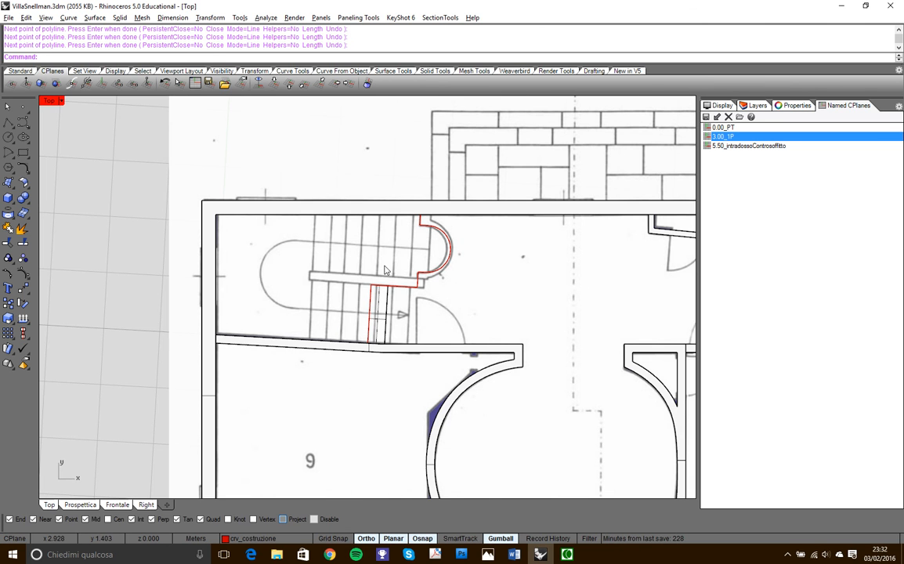
# - Start a second polyline at the first one's end on the external wall and run it along the wall's inner face to the stairwell corner
pyautogui.press('Return')
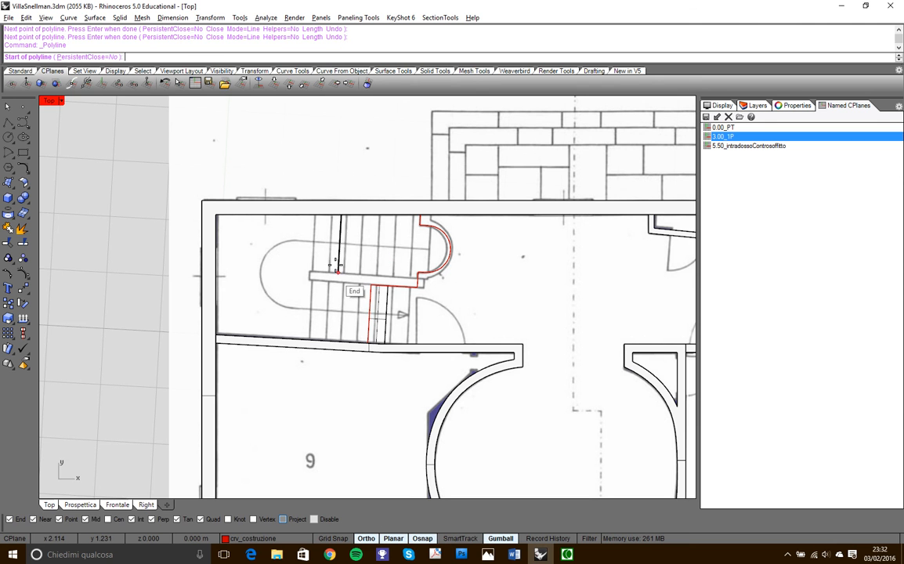
pyautogui.scroll(3, 430, 218)
pyautogui.scroll(2, 430, 218)
pyautogui.click(403, 213)
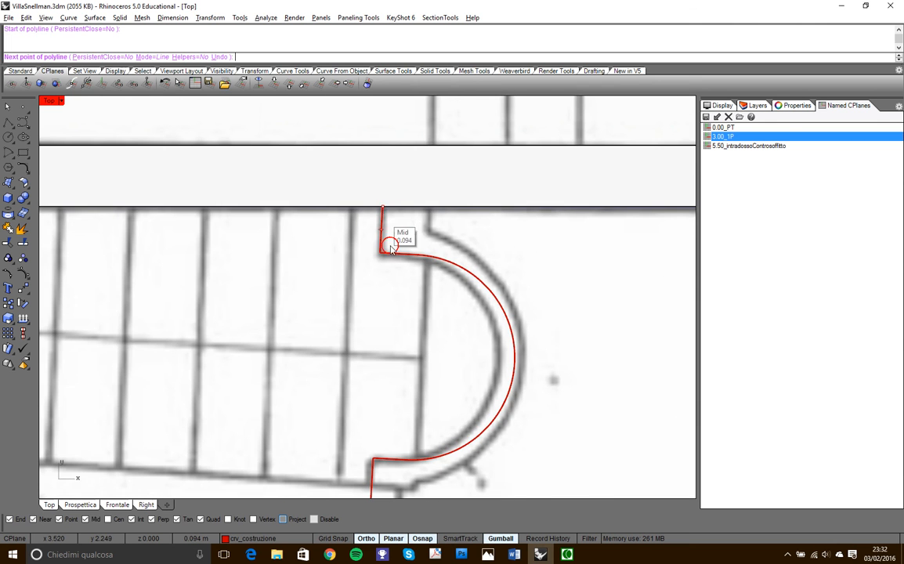
pyautogui.scroll(-4, 439, 235)
pyautogui.scroll(3, 125, 200)
pyautogui.click(127, 198)
# - Continue the second polyline to the inclined wall's inner corner and along that wall to the first polyline's start, closing the stairwell outline
pyautogui.scroll(-4, 194, 170)
pyautogui.scroll(4, 178, 300)
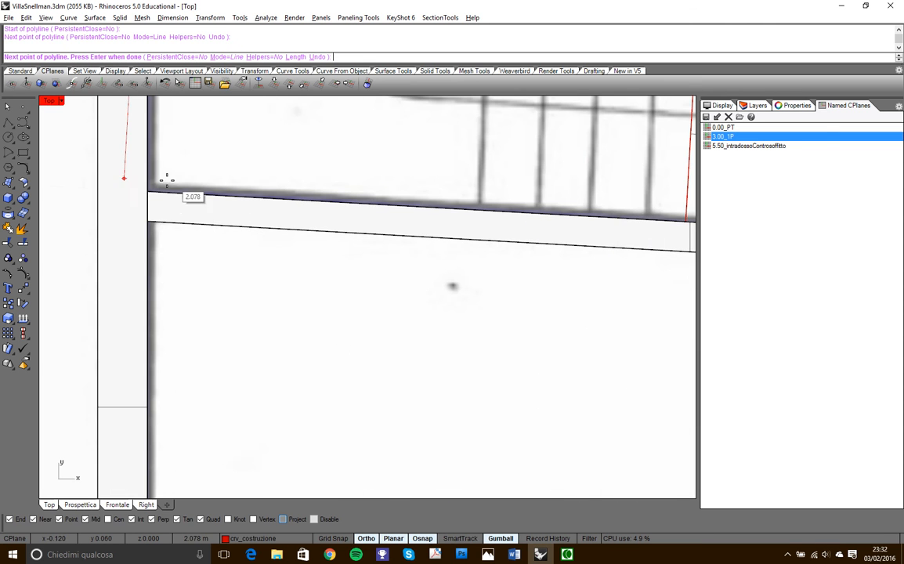
pyautogui.click(145, 193)
pyautogui.scroll(-3, 228, 262)
pyautogui.scroll(5, 463, 238)
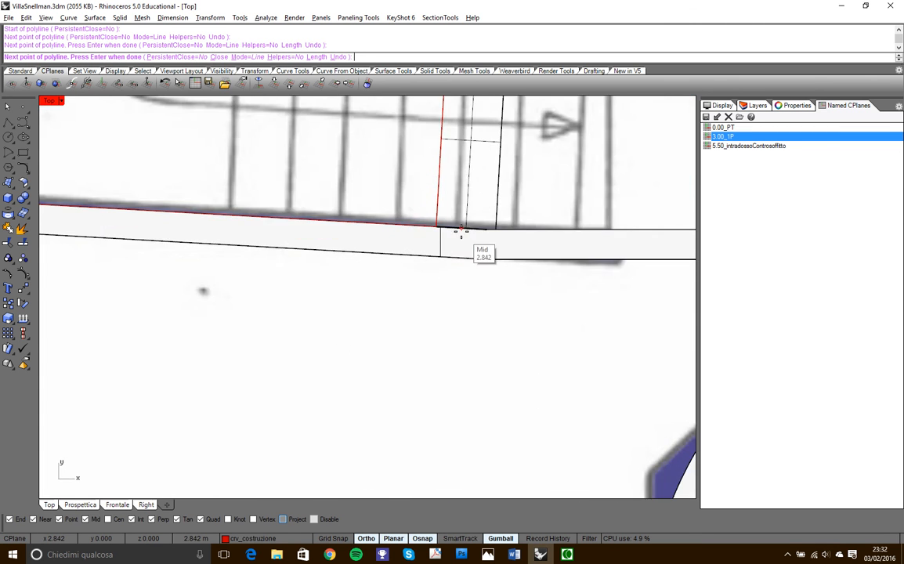
pyautogui.click(407, 223)
pyautogui.press('Return')
# - Maximize the Prospettica view and bring the traced stairwell outline close into view
pyautogui.scroll(-6, 391, 306)
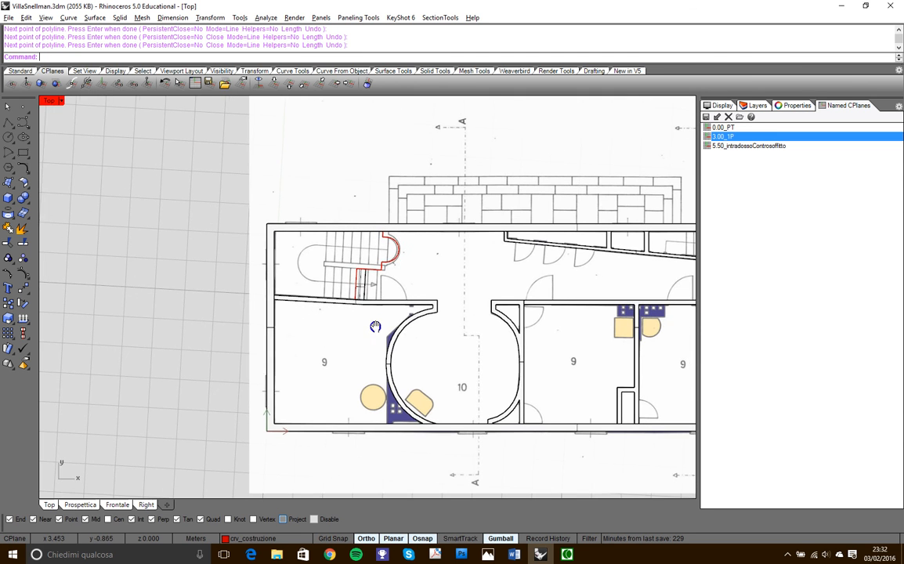
pyautogui.doubleClick(49, 100)
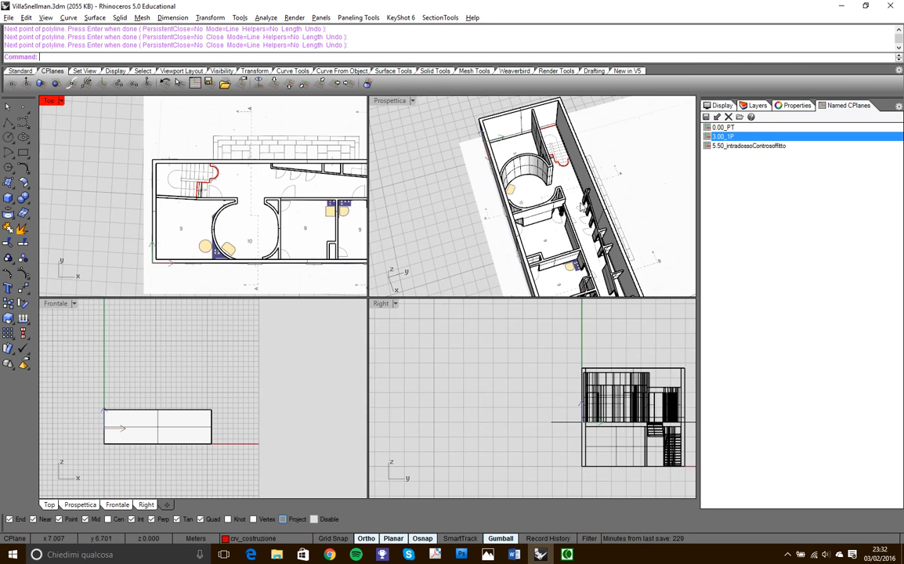
pyautogui.moveTo(548, 228); pyautogui.dragTo(468, 218, button='right')
pyautogui.doubleClick(387, 101)
pyautogui.moveTo(542, 210); pyautogui.dragTo(439, 266, button='right')
pyautogui.scroll(8, 426, 279)
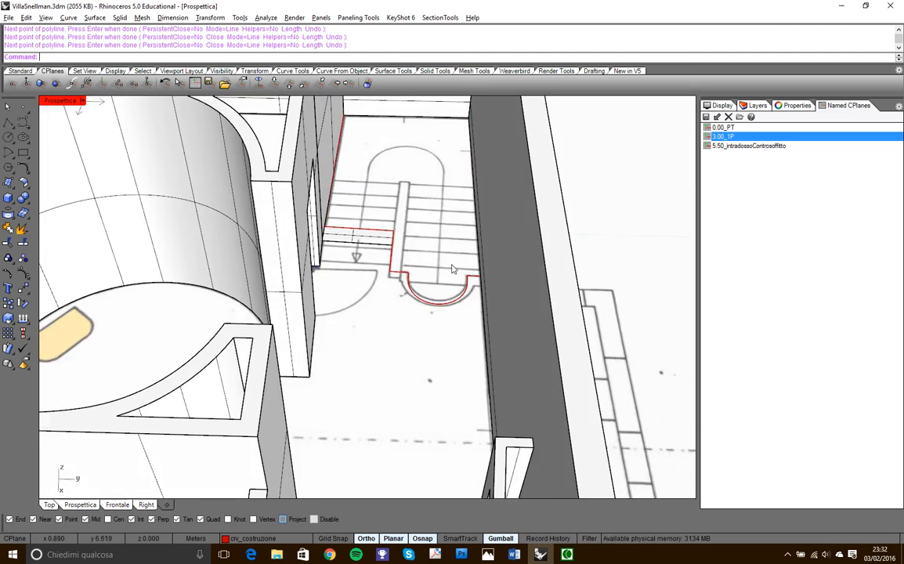
pyautogui.scroll(-3, 443, 264)
pyautogui.scroll(5, 415, 254)
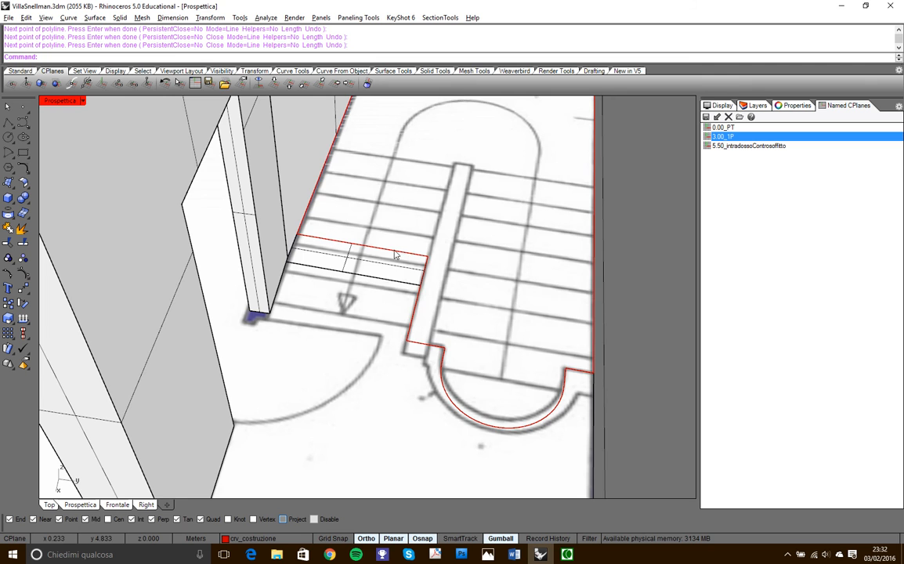
pyautogui.scroll(5, 397, 257)
# - Select the two stairwell polylines and join them into one closed curve
pyautogui.click(396, 265)
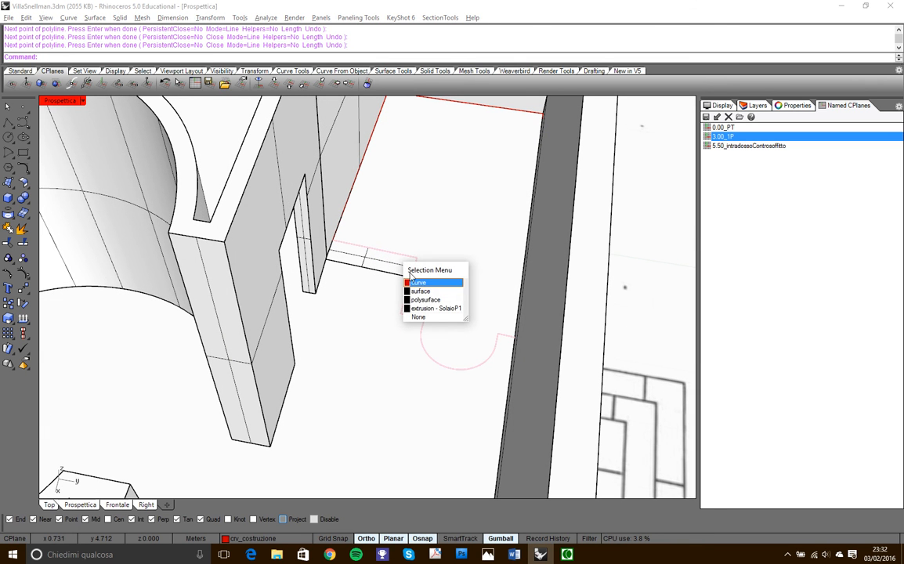
pyautogui.click(420, 281)
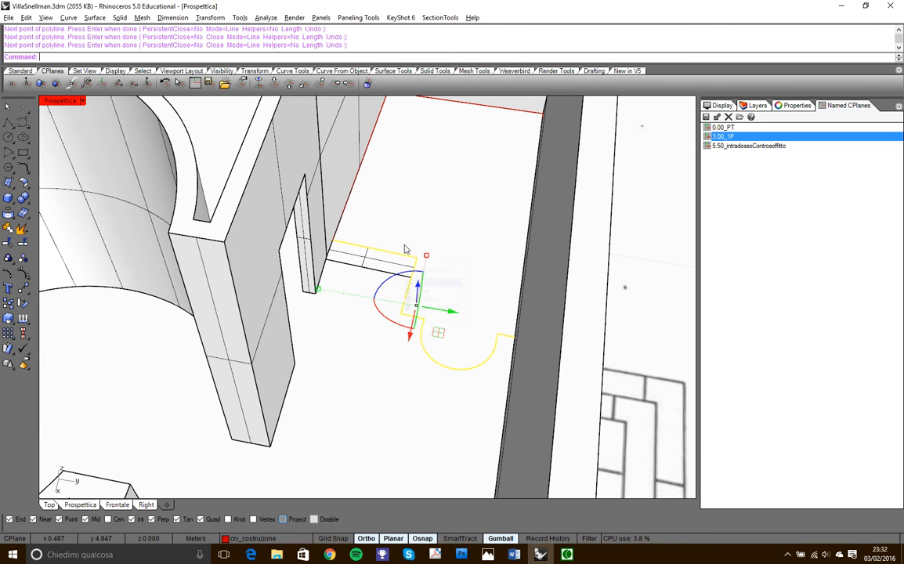
pyautogui.click(359, 188)
pyautogui.scroll(-5, 431, 248)
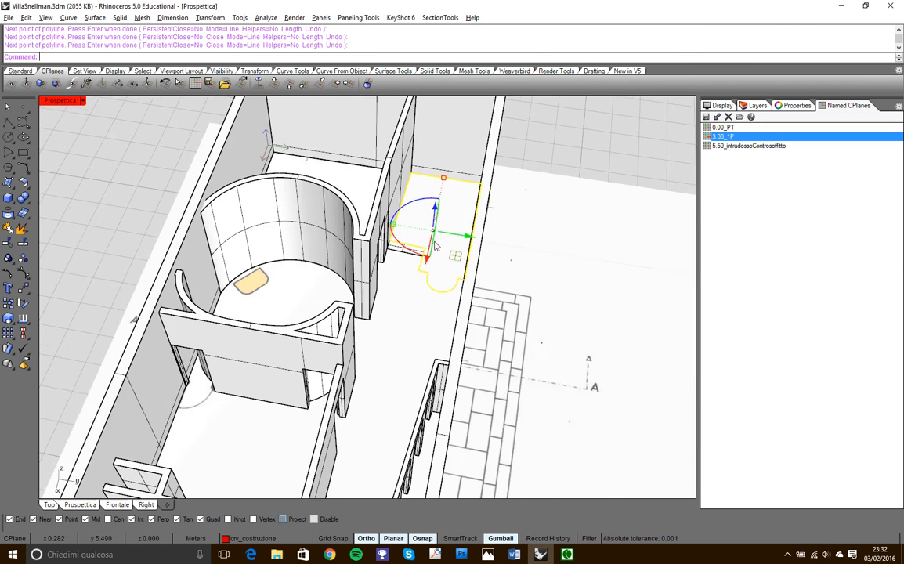
pyautogui.scroll(-2, 432, 248)
pyautogui.click(7, 228)
pyautogui.click(559, 177)
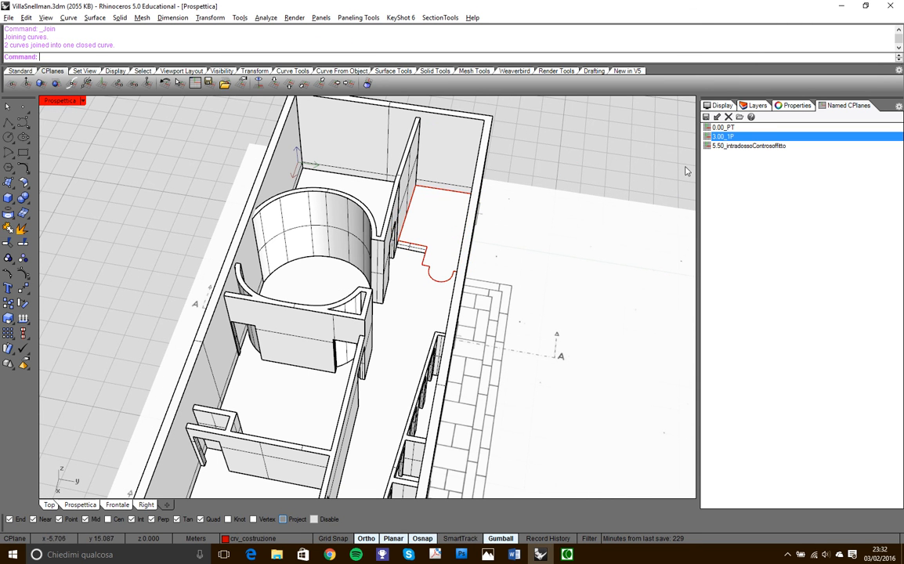
# - Turn off the 1P raster layer to hide the first-floor plan image
pyautogui.click(731, 107)
pyautogui.click(793, 106)
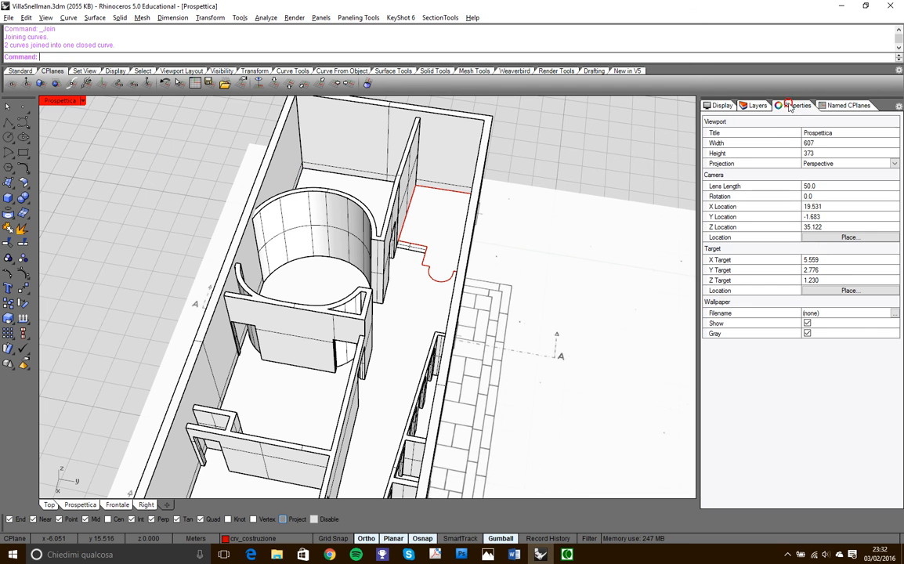
pyautogui.click(757, 106)
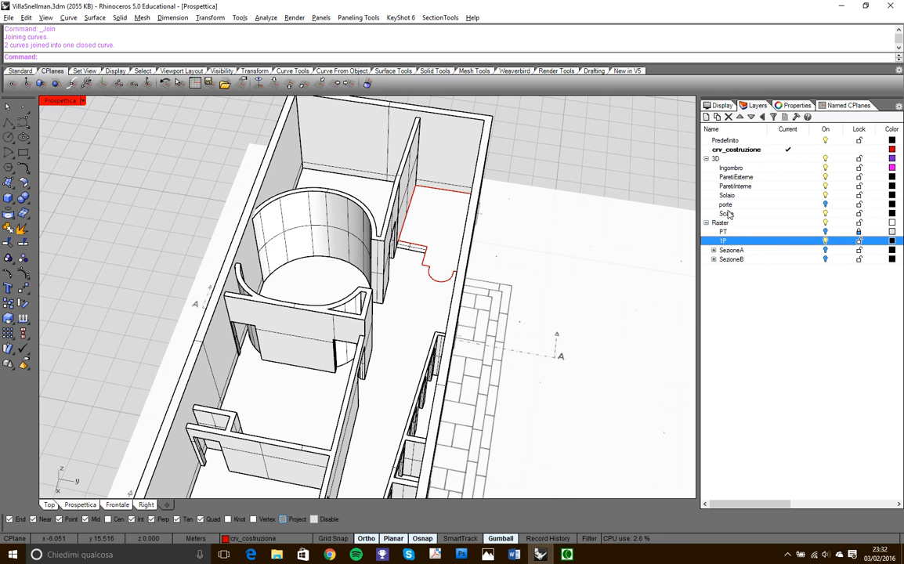
pyautogui.click(825, 242)
# - Turn off the ParetiEsterne layer to hide the external walls
pyautogui.moveTo(480, 333); pyautogui.dragTo(449, 339, button='right')
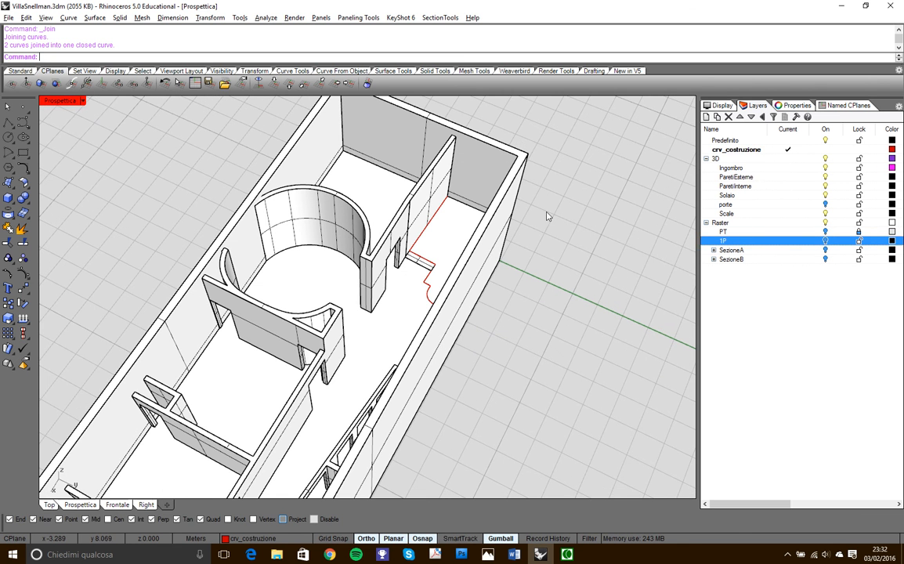
pyautogui.scroll(-5, 485, 288)
pyautogui.moveTo(484, 288); pyautogui.dragTo(460, 274, button='right')
pyautogui.scroll(5, 494, 267)
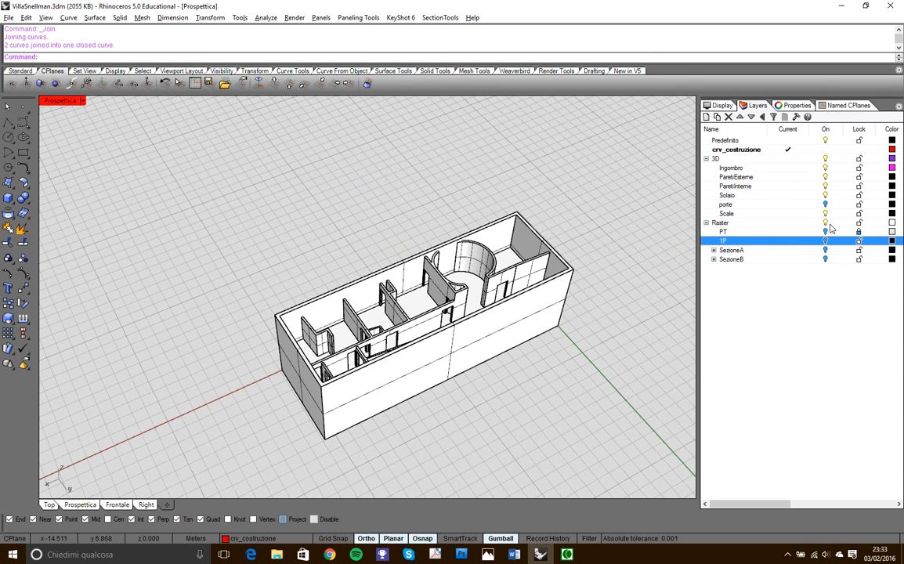
pyautogui.click(825, 177)
# - Extrude the closed stairwell curve as a solid 0.300 m downward, snapping to the floor slab's lower corner
pyautogui.moveTo(481, 337); pyautogui.dragTo(486, 269, button='right')
pyautogui.scroll(3, 486, 269)
pyautogui.scroll(3, 467, 288)
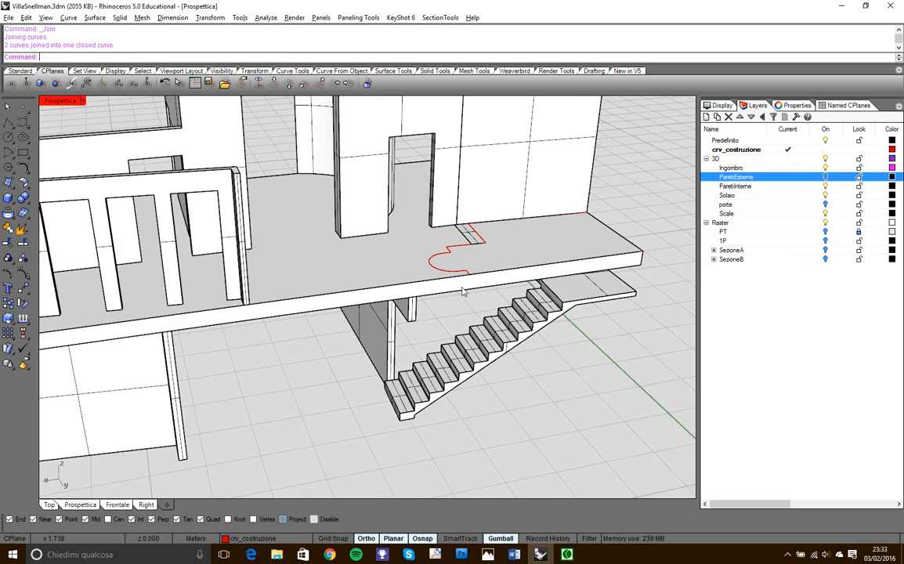
pyautogui.click(449, 271)
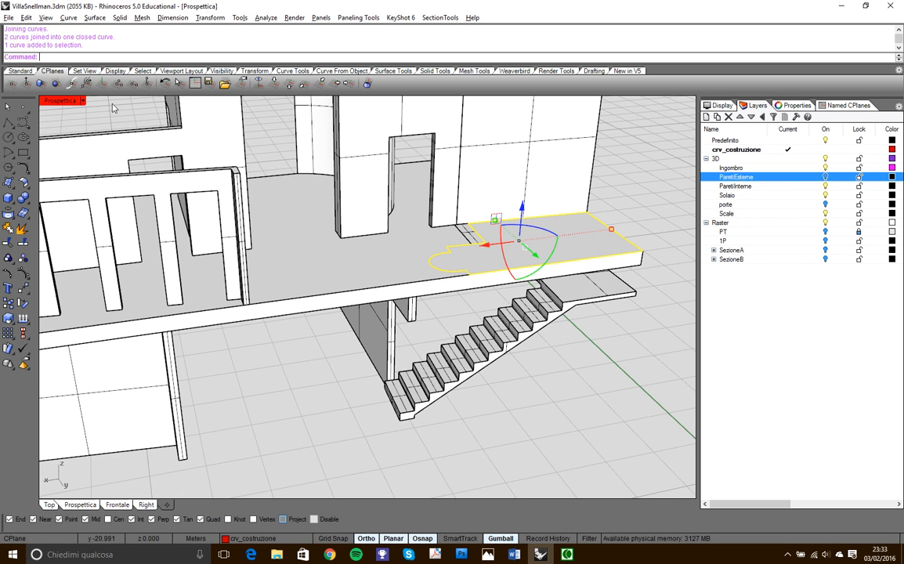
pyautogui.click(430, 71)
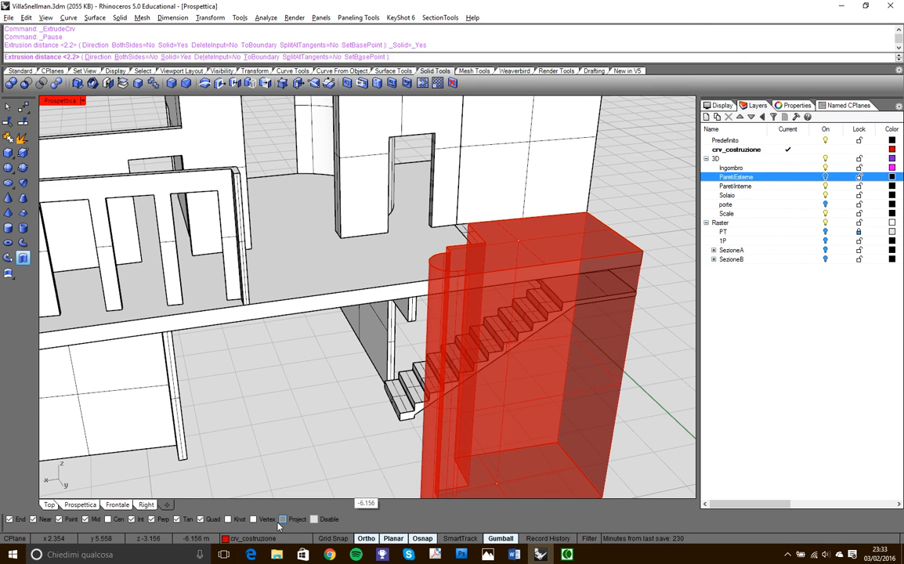
pyautogui.click(660, 286)
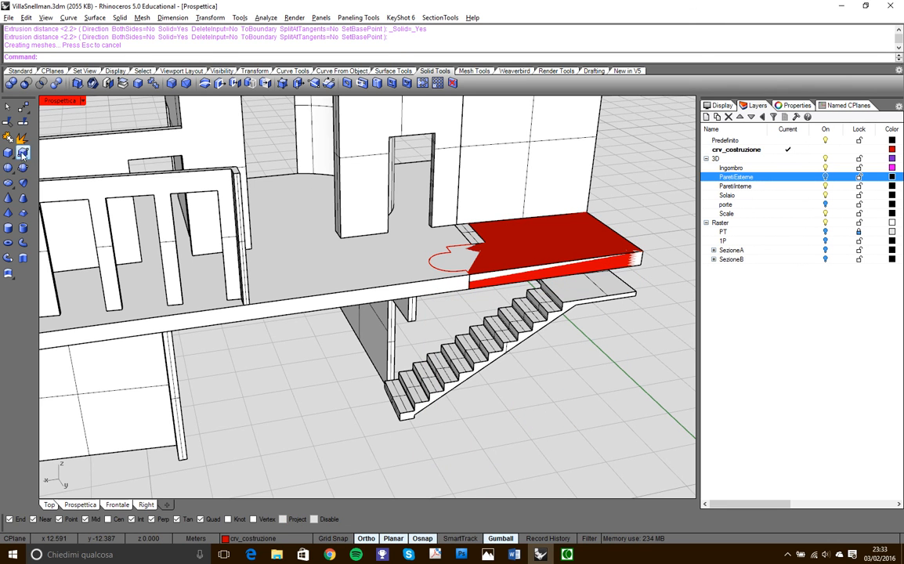
# - Subtract the extruded stairwell solid from the first-floor slab with Boolean Difference
pyautogui.click(26, 82)
pyautogui.click(369, 264)
pyautogui.press('Return')
pyautogui.click(554, 256)
pyautogui.press('Return')
# - Delete the leftover stairwell outline curve and view the opened slab together with the staircase
pyautogui.moveTo(601, 286); pyautogui.dragTo(368, 263, button='right')
pyautogui.click(583, 323)
pyautogui.moveTo(558, 359); pyautogui.dragTo(575, 369, button='right')
pyautogui.press('Delete')
pyautogui.scroll(-5, 547, 341)
pyautogui.moveTo(517, 342)
pyautogui.mouseDown(button='right')
pyautogui.moveTo(447, 347)
pyautogui.moveTo(448, 318)
pyautogui.moveTo(424, 341)
pyautogui.moveTo(401, 317)
pyautogui.moveTo(505, 332)
pyautogui.mouseUp(button='right')
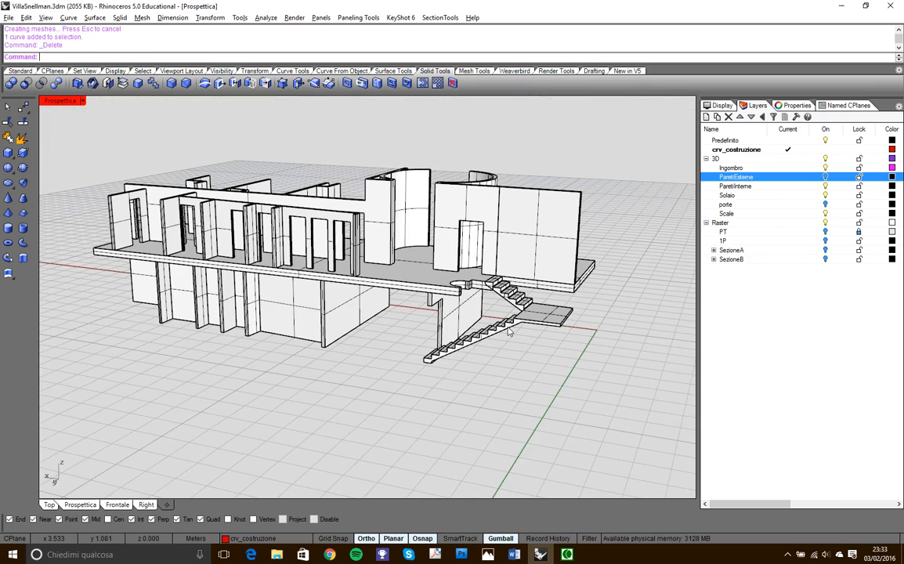
pyautogui.scroll(3, 375, 204)
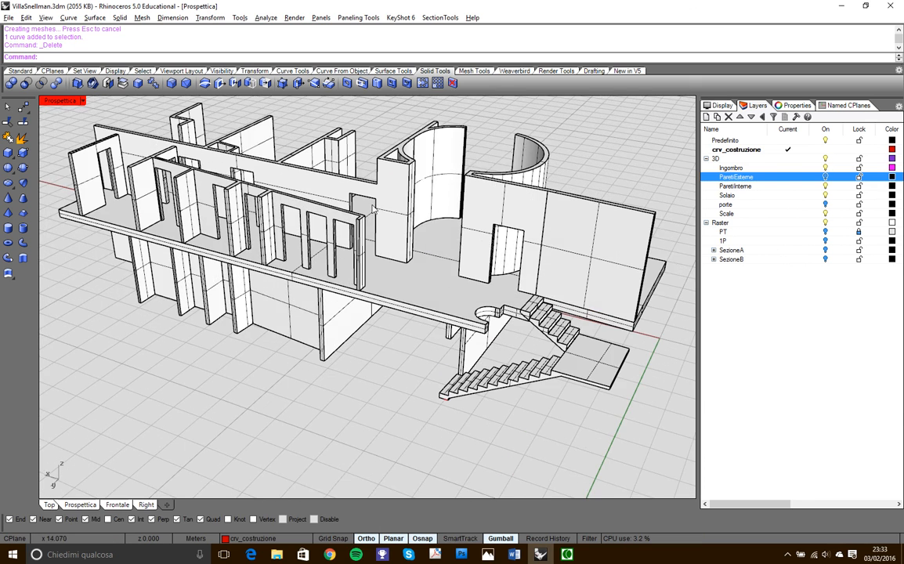